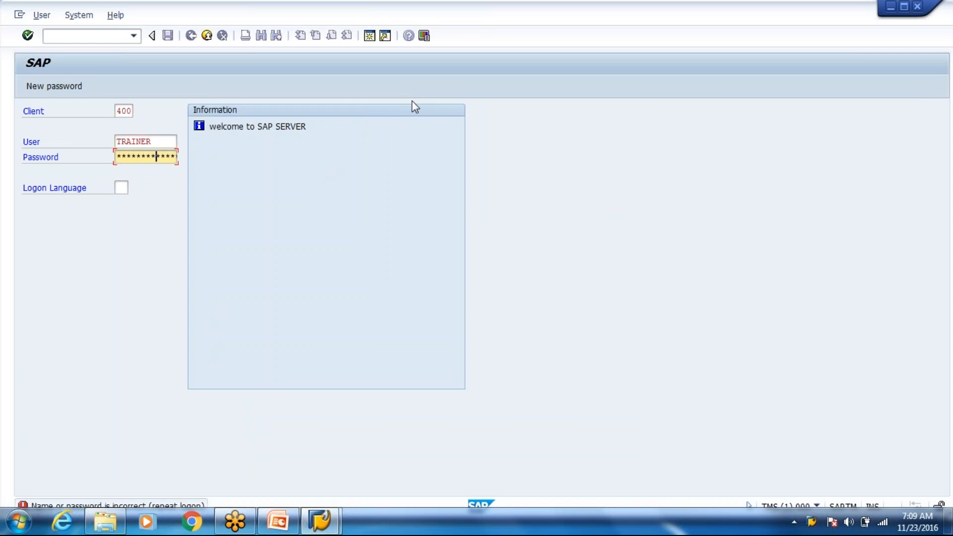
Step: Log on to client 400 and open the SAP Reference IMG through SPRO
key(Return)
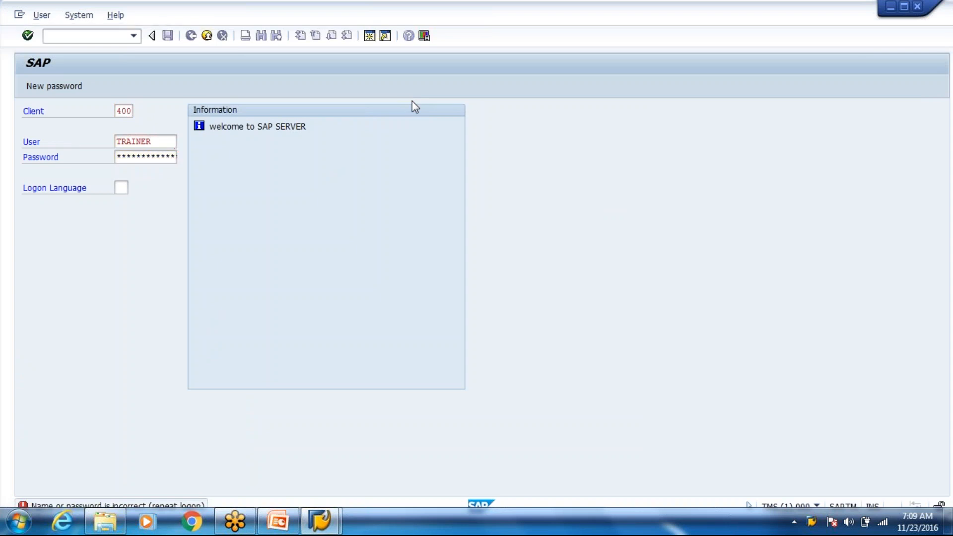
key(Return)
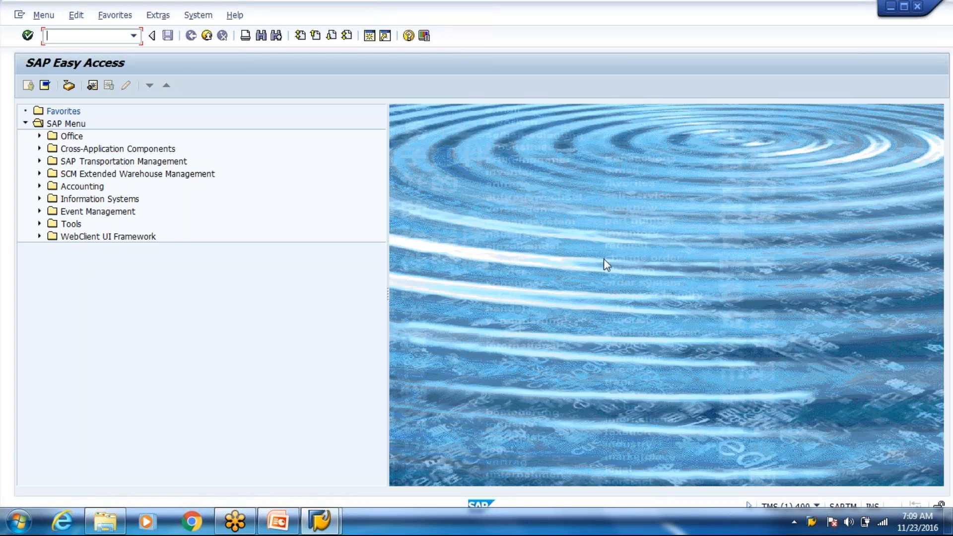
text(spro)
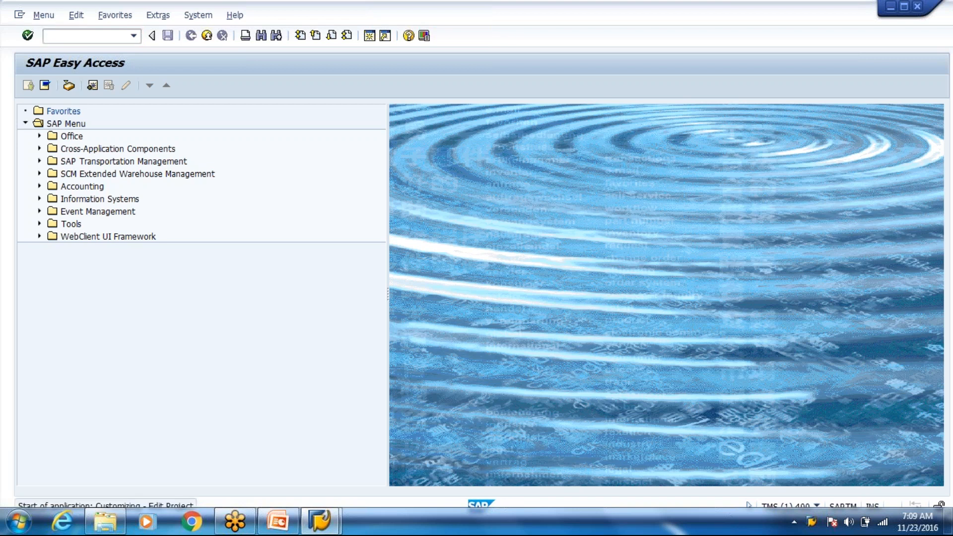
key(Return)
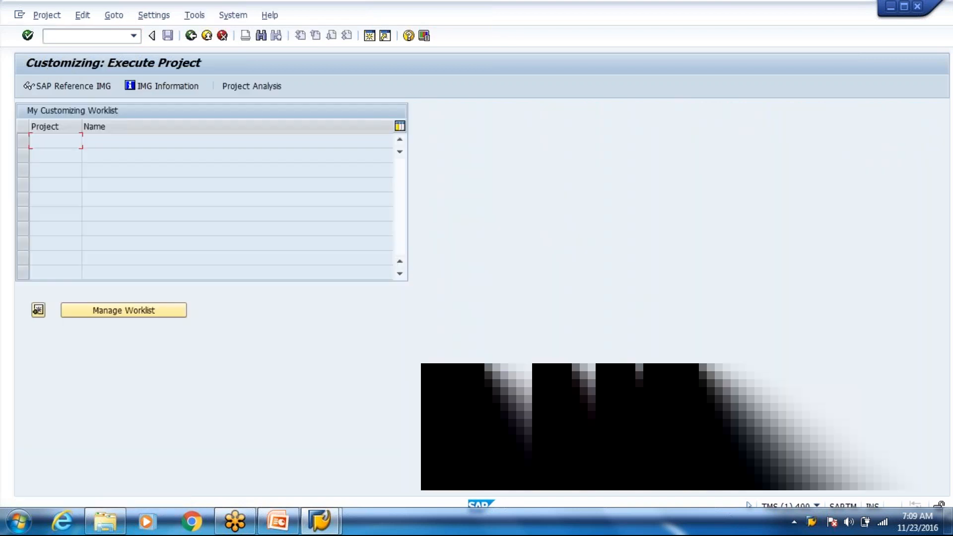
click(77, 88)
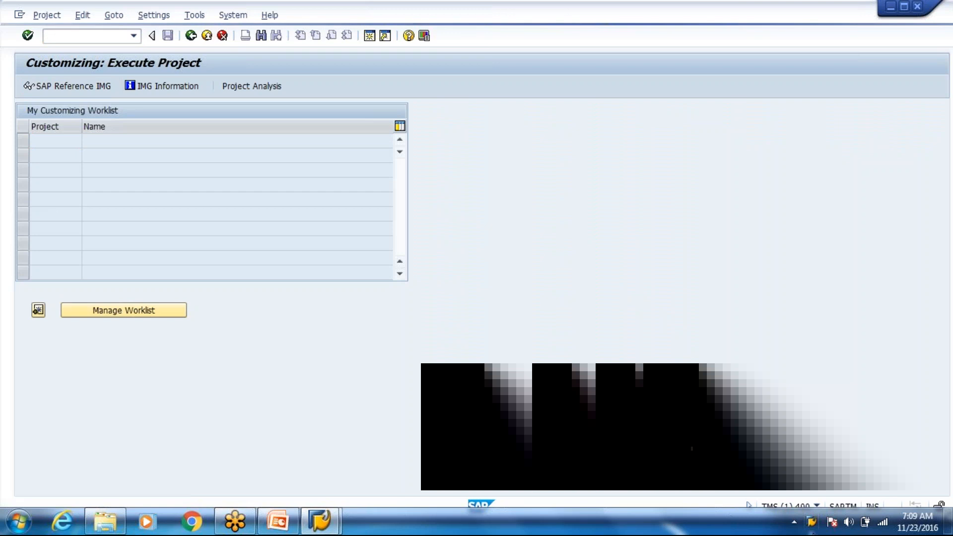
Step: Minimise SAP and open the Pick Denial document in the EWM-desktop Week 4 folder
click(949, 521)
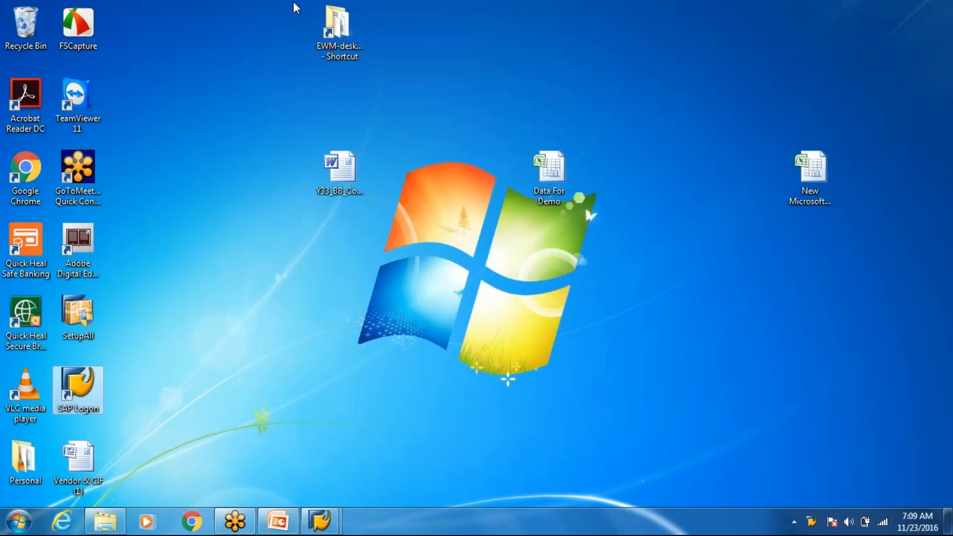
double_click(355, 43)
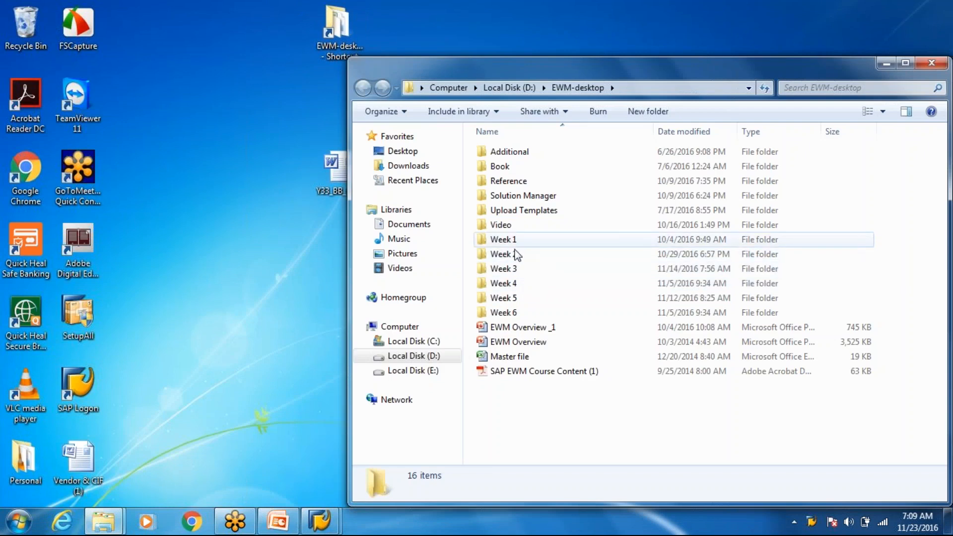
click(507, 284)
double_click(507, 284)
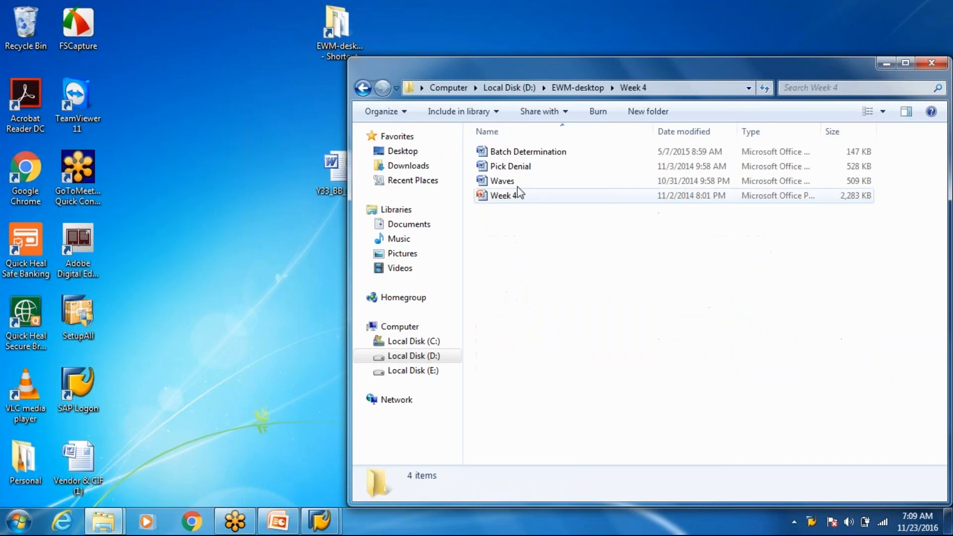
click(516, 167)
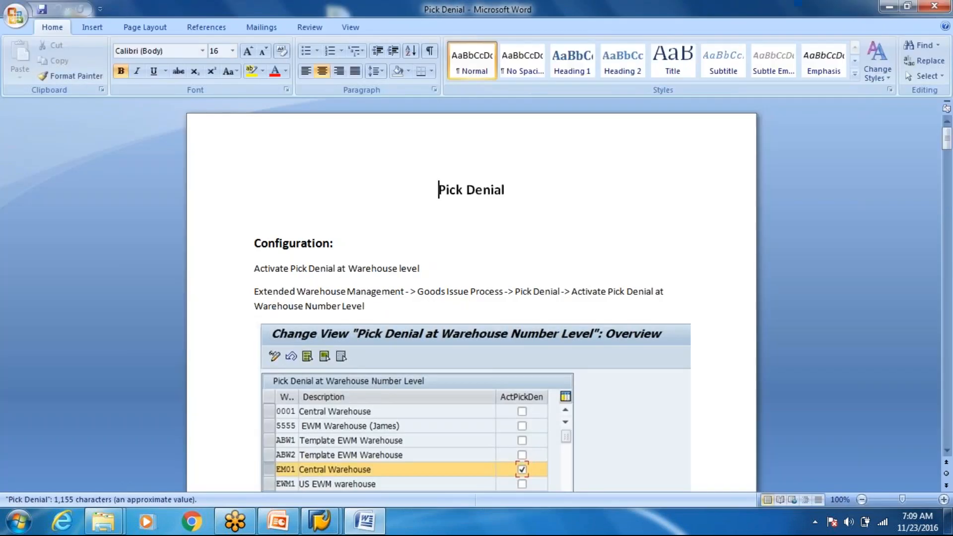
Step: Read the Pick Denial notes down to the Testing section, then close Word
key(Page_Down)
key(Page_Down)
key(Page_Down)
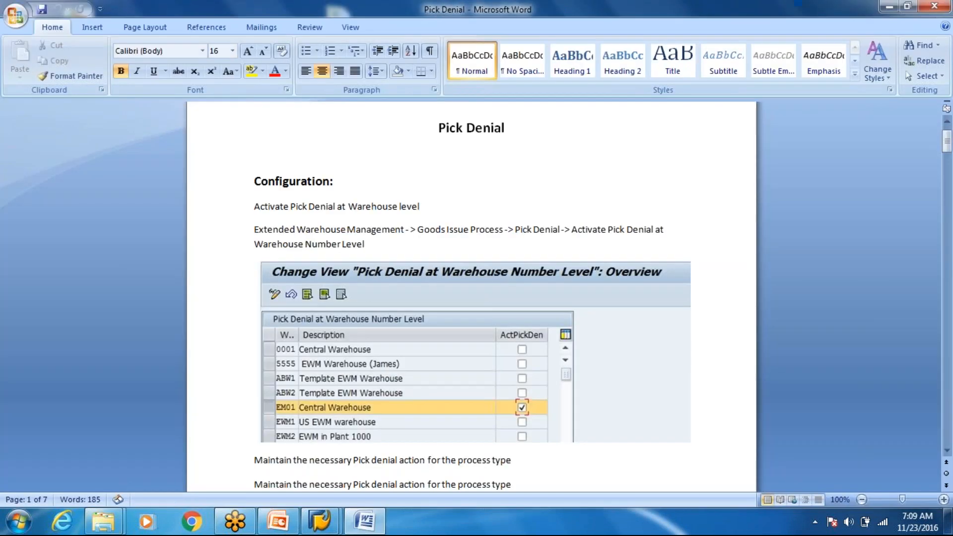
key(Page_Down)
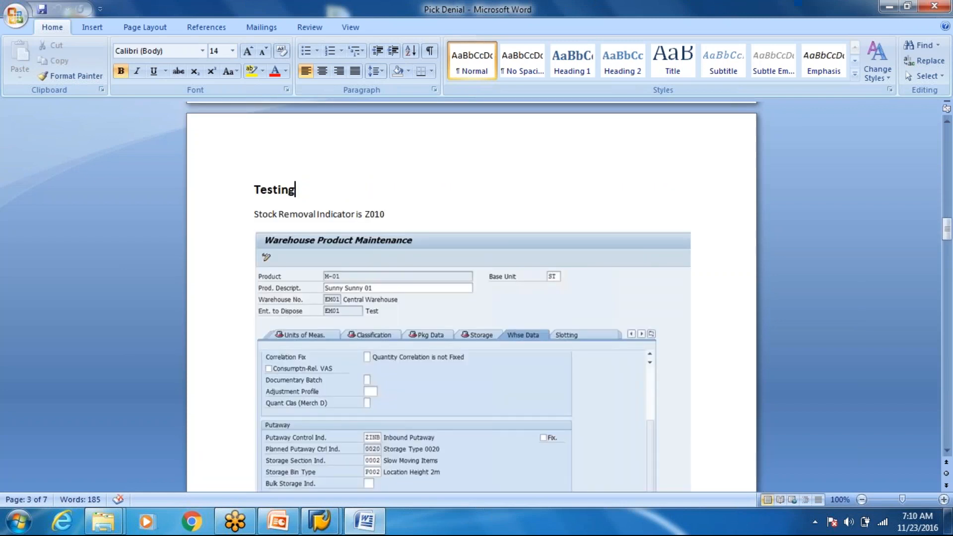
key(alt+Tab)
click(934, 5)
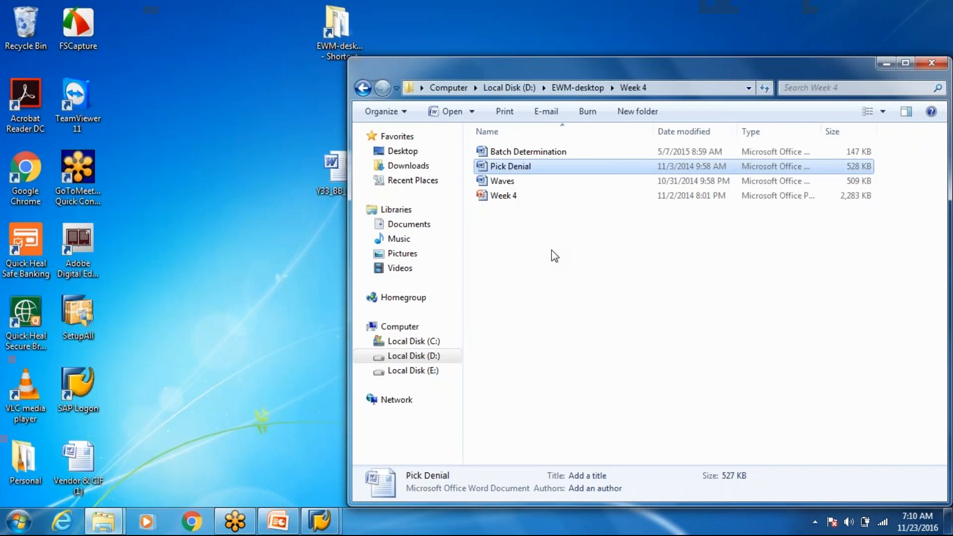
Step: In the IMG tree, open Goods Issue Process > Pick Denial > Activate Pick Denial at Warehouse Number Level
mouse_move(320, 521)
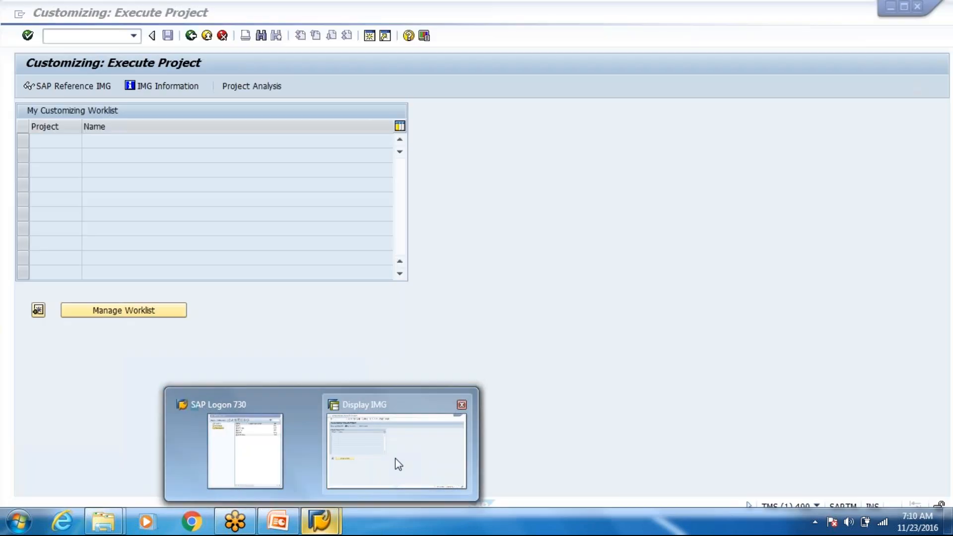
click(395, 457)
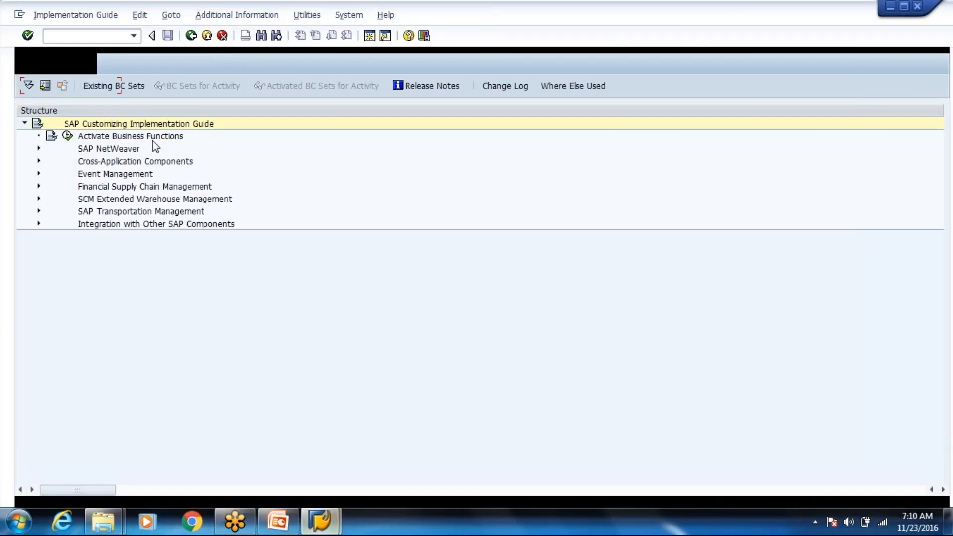
click(39, 199)
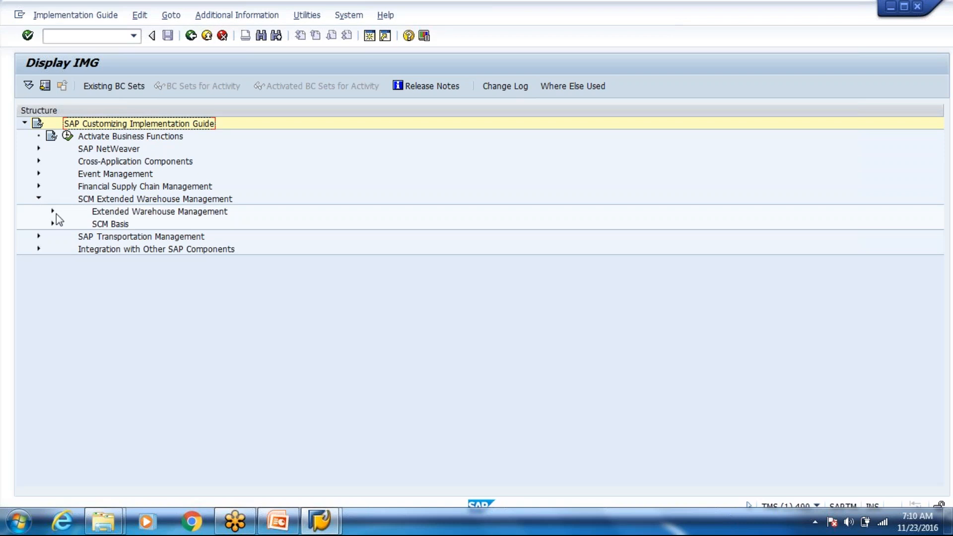
click(52, 211)
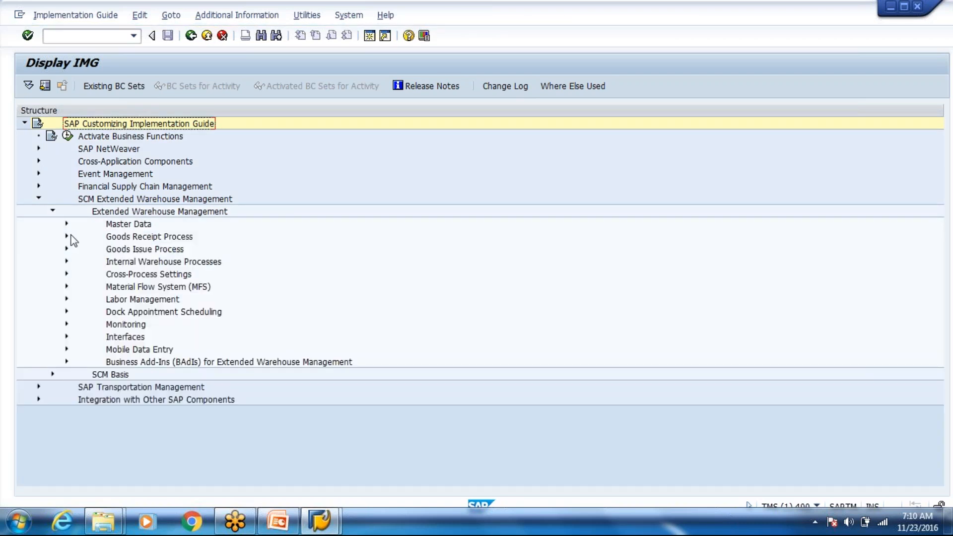
click(66, 274)
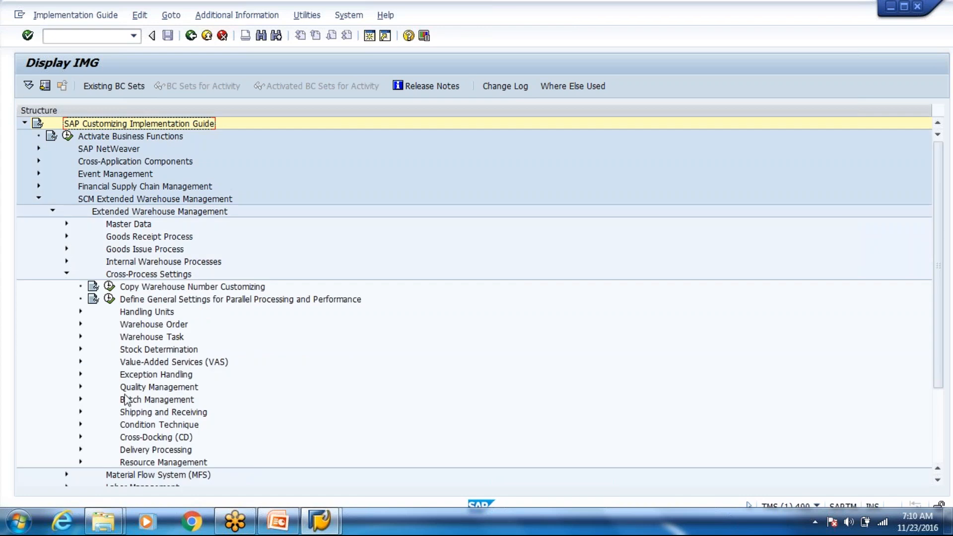
click(66, 249)
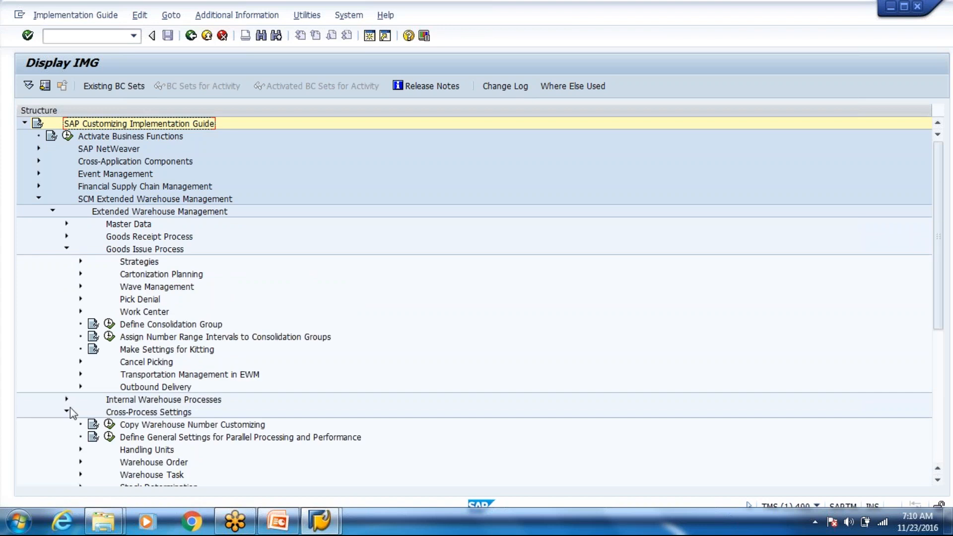
click(81, 299)
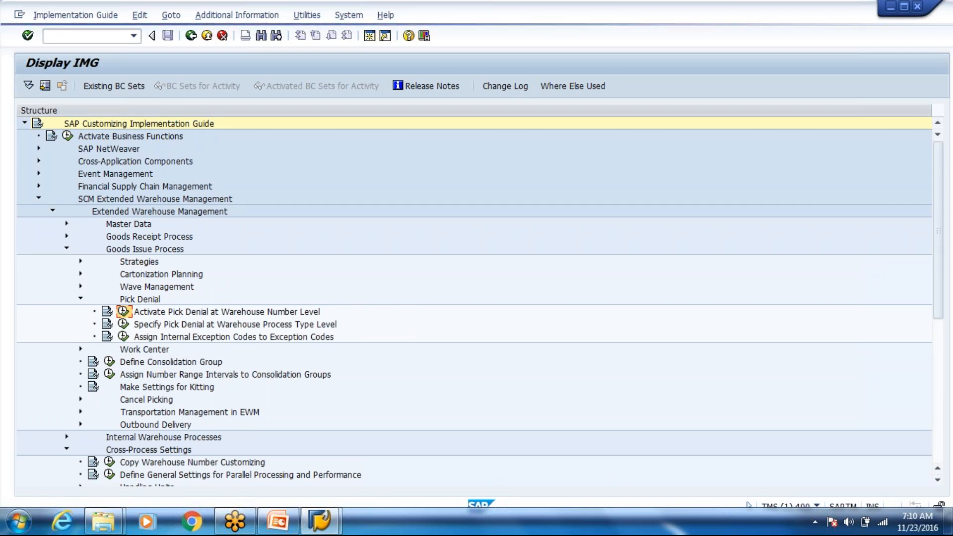
click(123, 311)
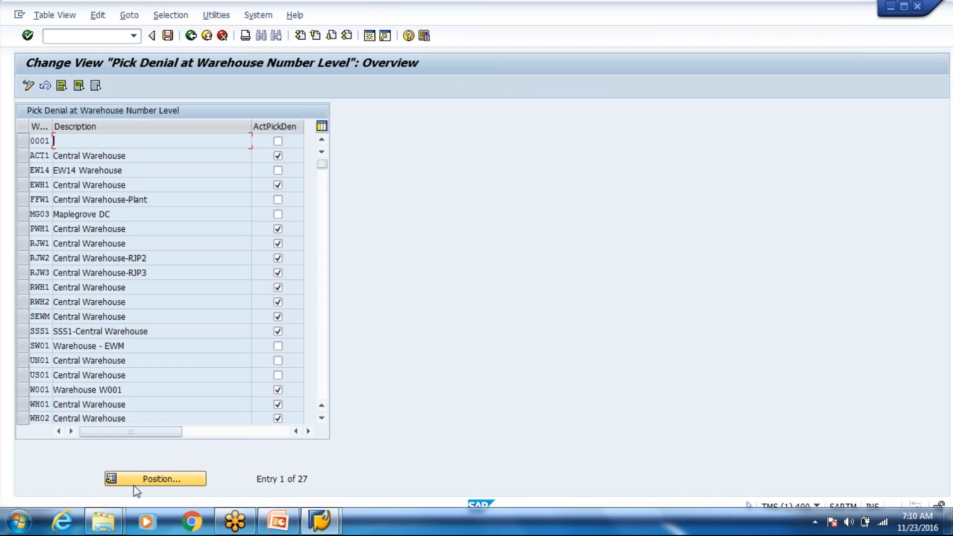
Step: Locate warehouse WH80 in the warehouse-level pick-denial table, then return to the IMG tree
click(134, 486)
text(WH)
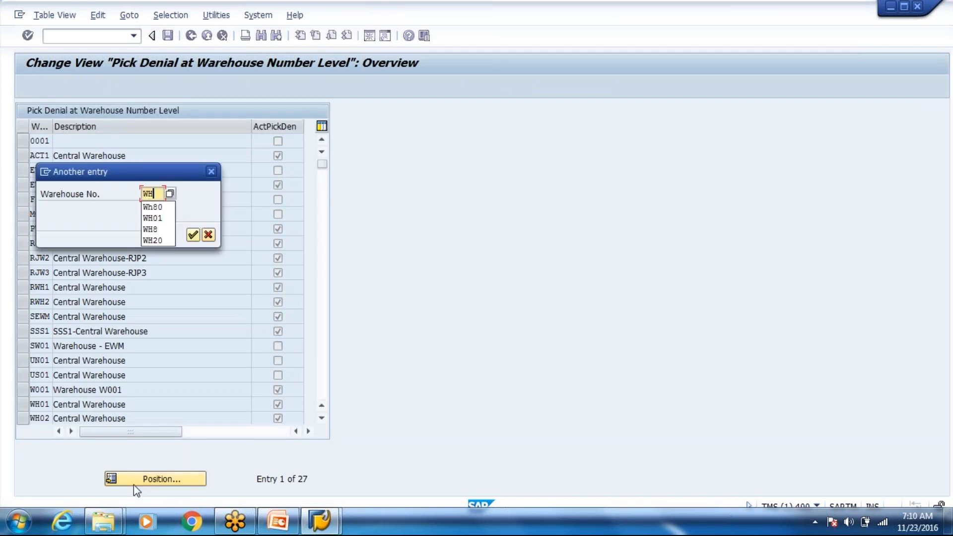
key(Return)
key(Return)
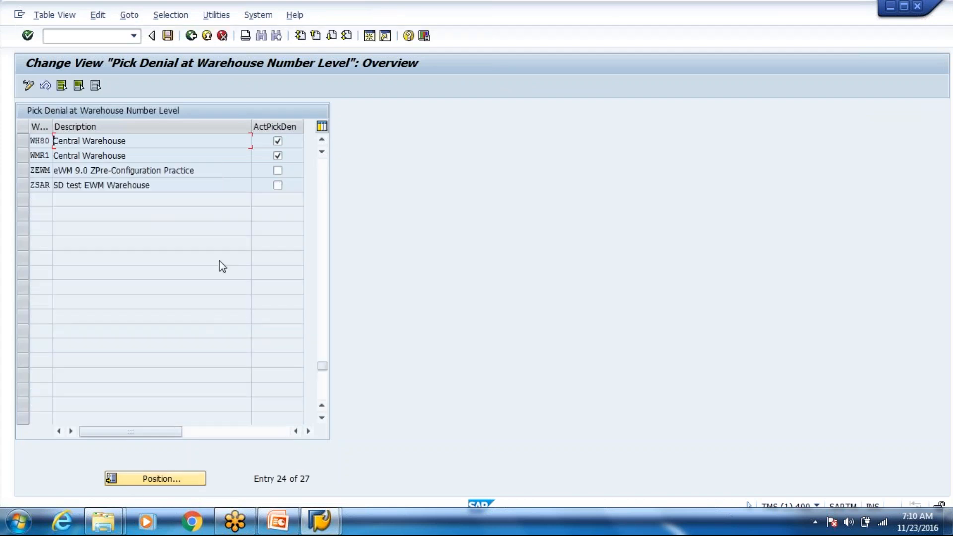
click(191, 35)
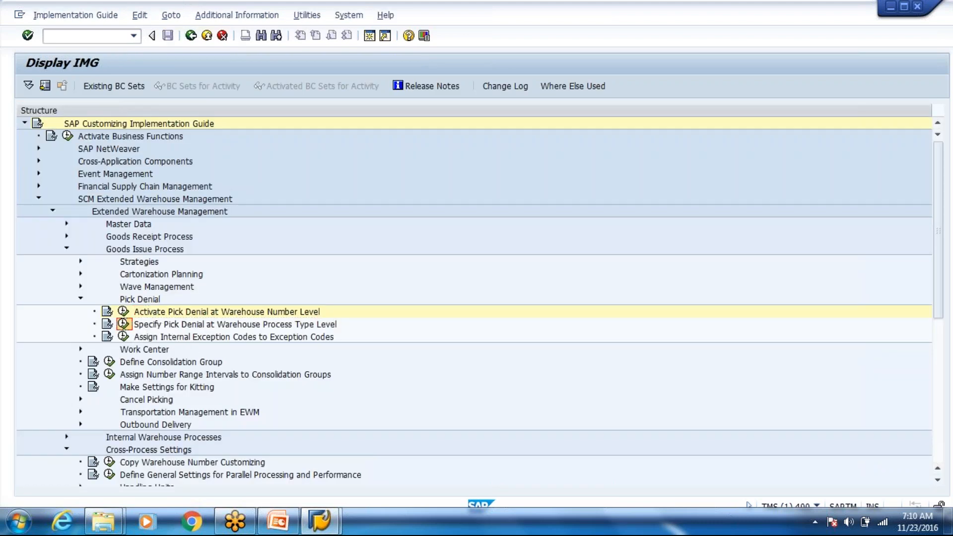
Step: Check WH80 process type 2010's pick-denial action in the warehouse process type settings
click(123, 323)
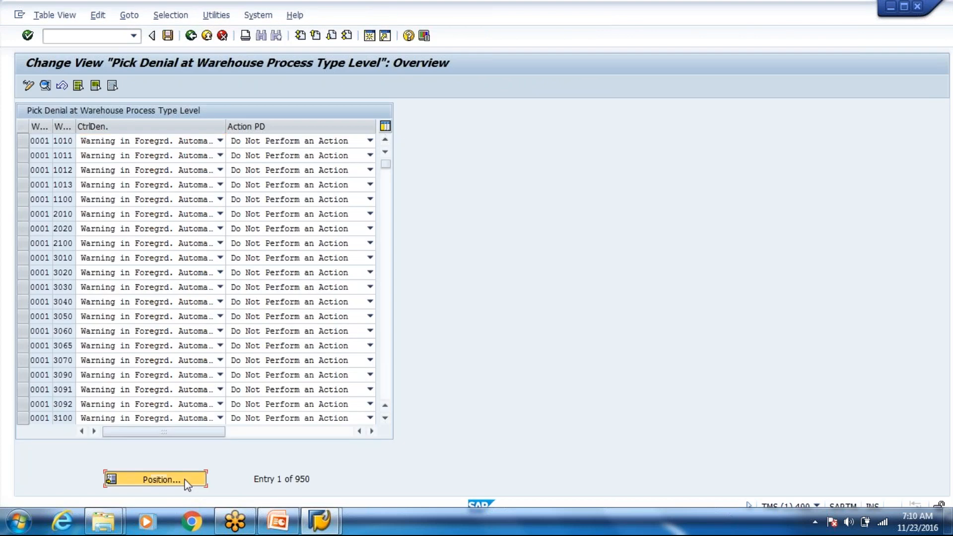
click(164, 479)
text(Wh80)
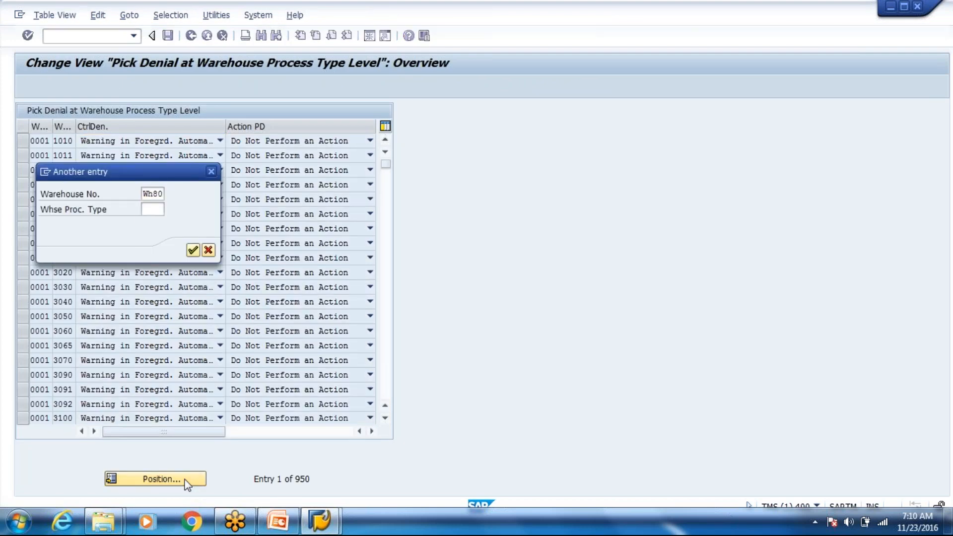
key(Return)
double_click(71, 214)
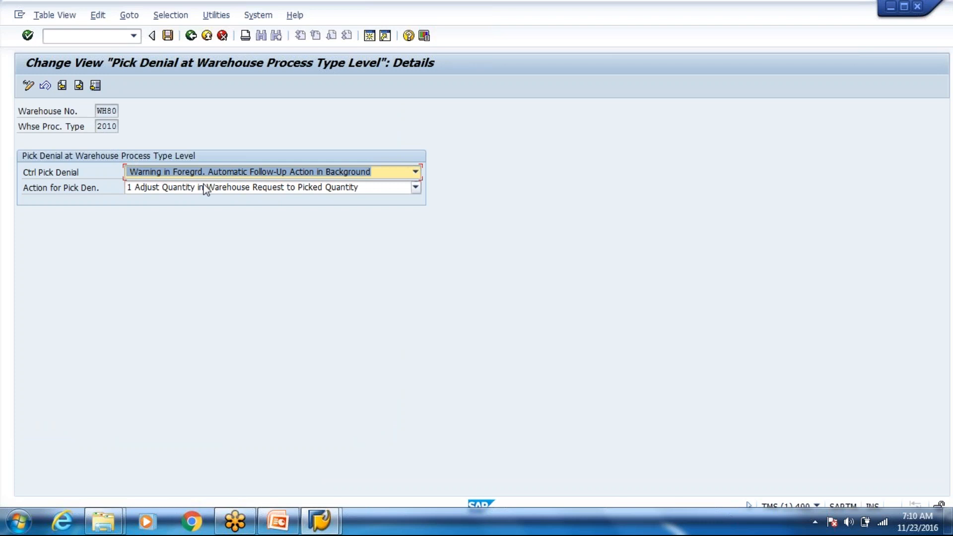
click(207, 36)
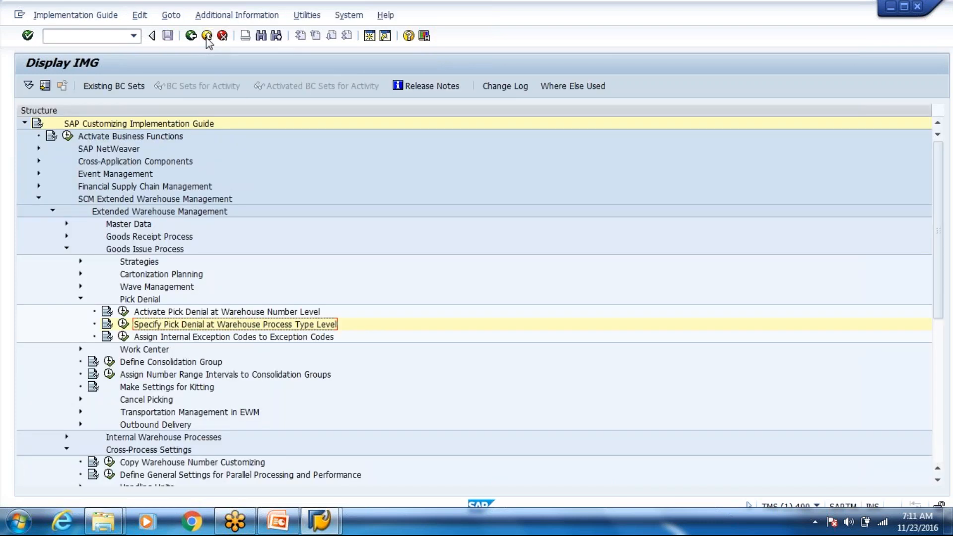
Step: Open /o/scwm/prdo for warehouse WH80, then bring SAP Logon 730 forward
click(104, 37)
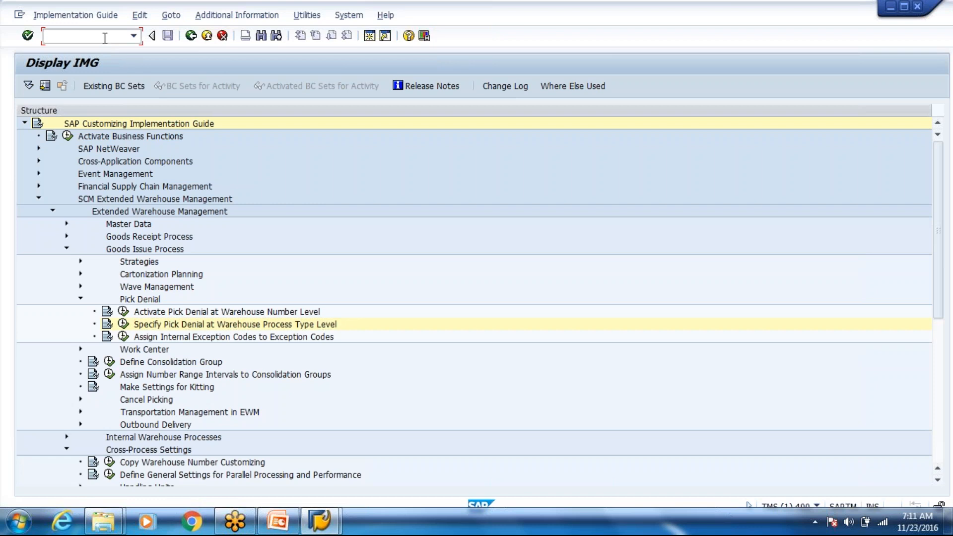
text(/o/scwm/prdo)
key(Return)
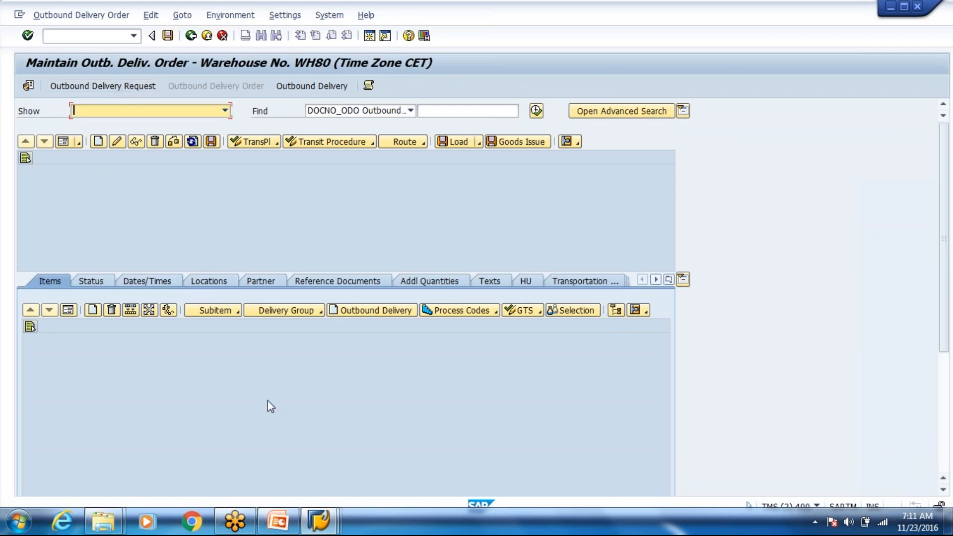
click(325, 529)
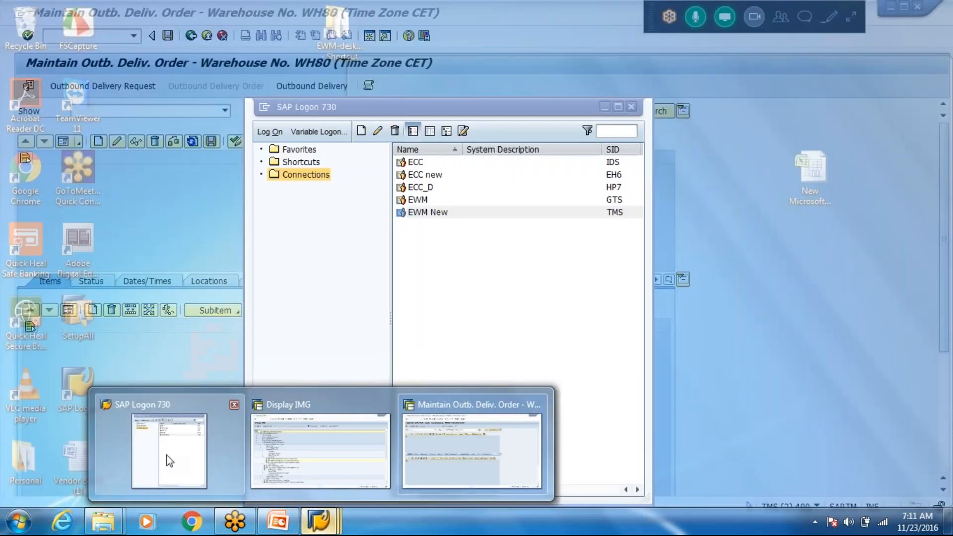
click(166, 455)
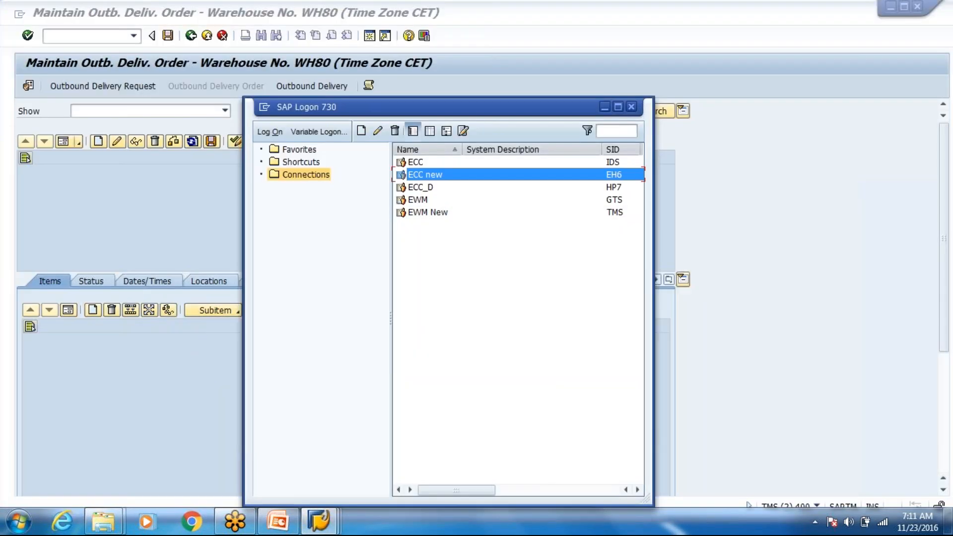
Step: Log on to the ECC new system with the saved user name and account password
key(Return)
key(space)
key(Down)
key(Return)
key(Tab)
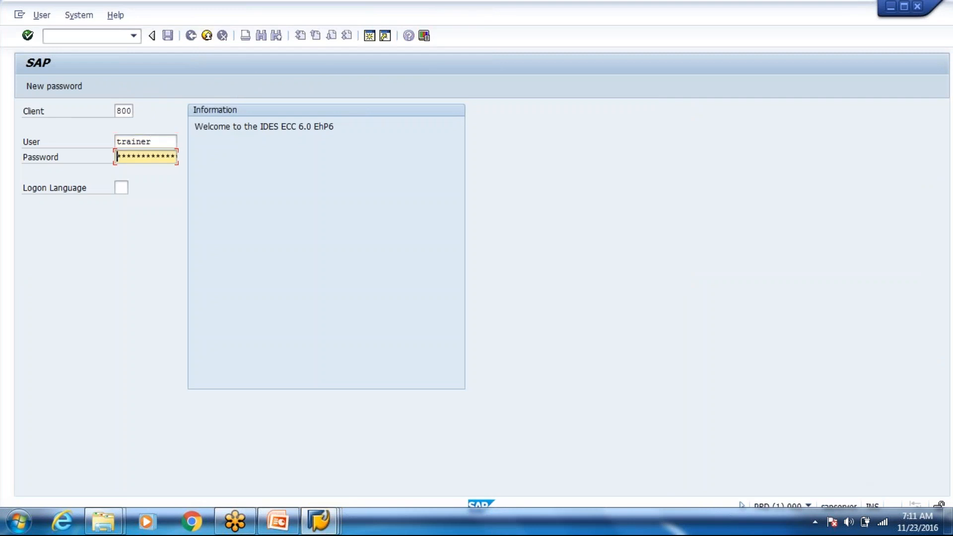
text(********)
key(Return)
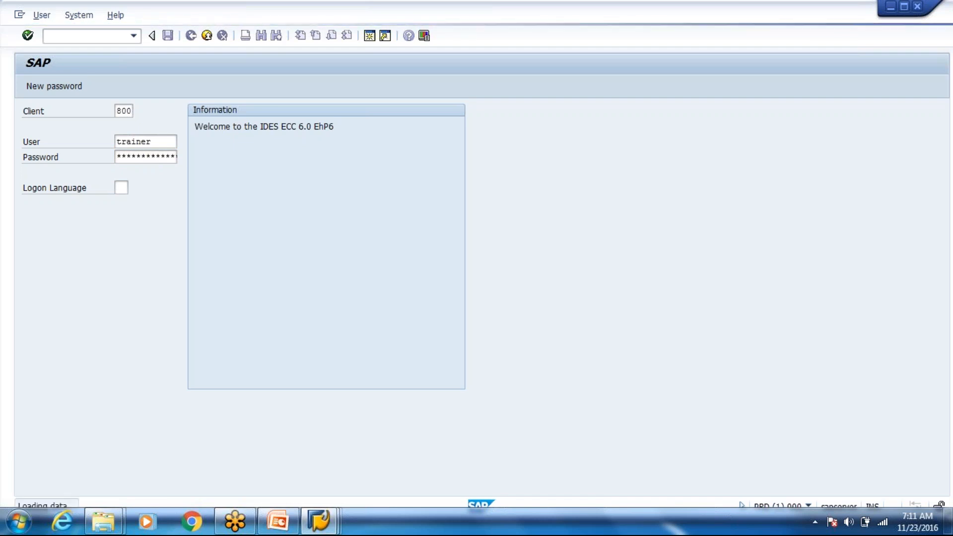
text(vb0)
key(BackSpace)
key(BackSpace)
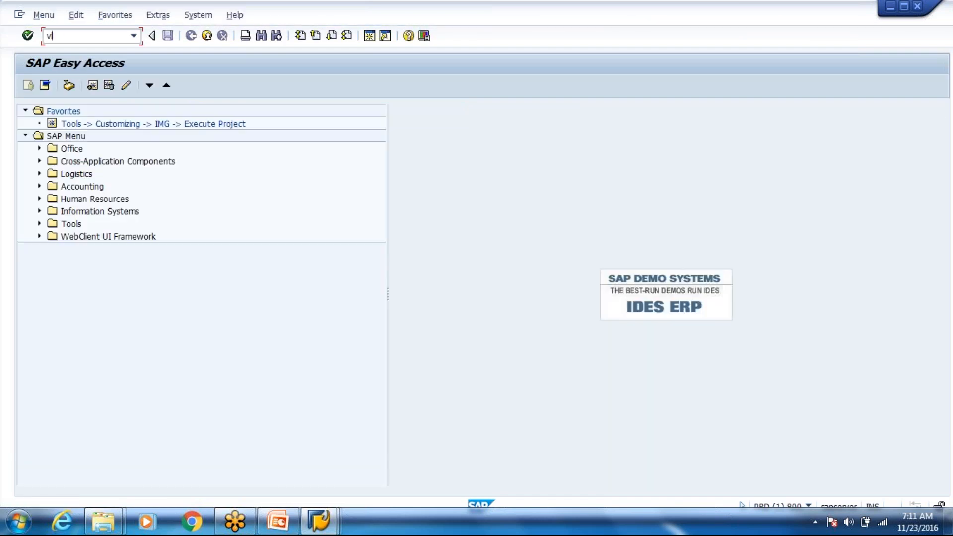
Step: Start VL01N with shipping point SP80, selection date 15.12.2017 and the earlier sales order
text(l01n)
key(Return)
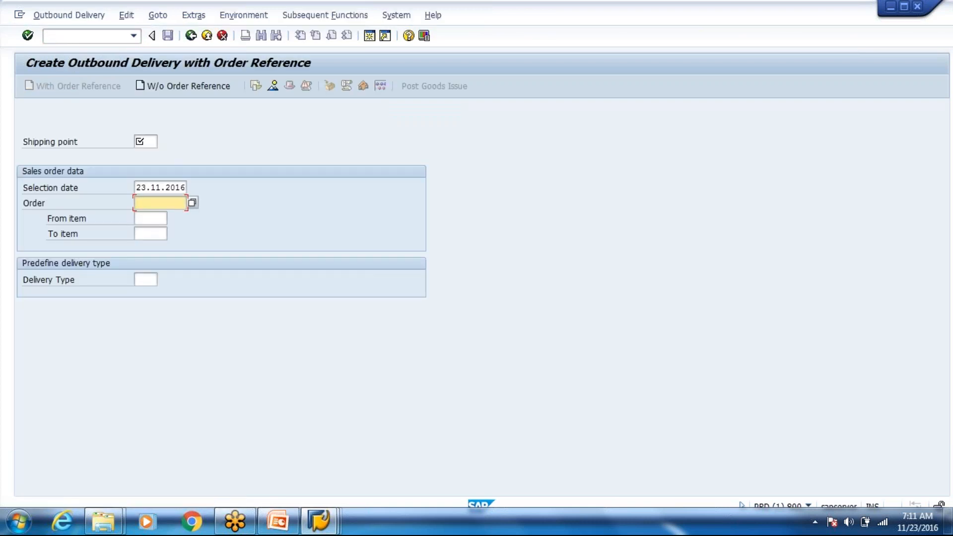
key(shift+Tab)
key(Down)
key(Return)
key(shift+Tab)
key(Down)
key(Return)
key(Tab)
key(Tab)
key(Down)
key(Return)
key(Return)
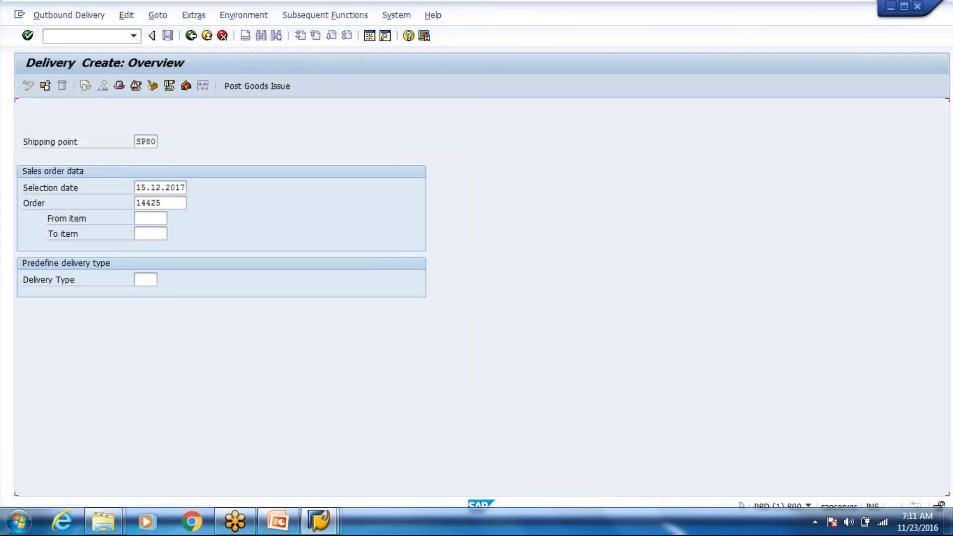
Step: Change item 10's delivery quantity from 16 to 4, accepting the partial delivery notice
key(shift+Tab)
key(shift+Tab)
key(shift+Tab)
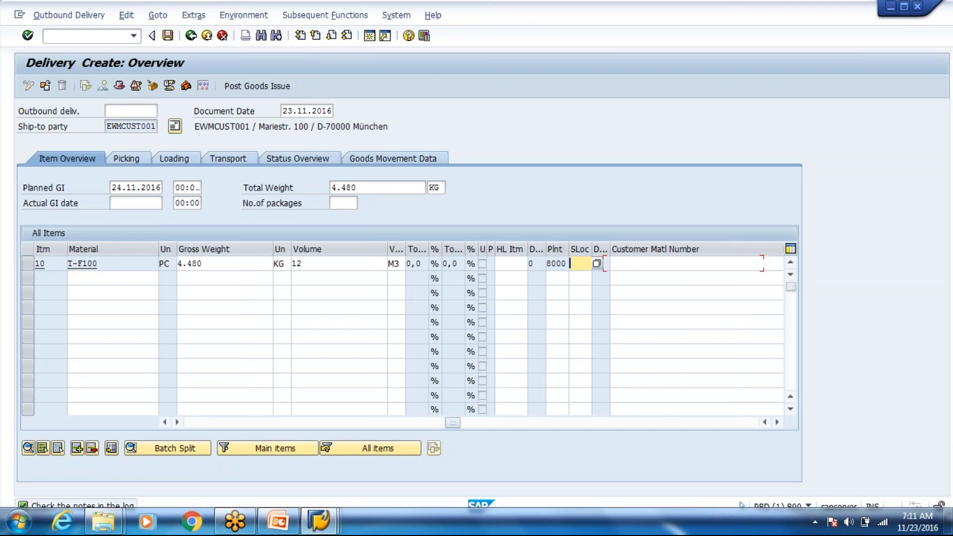
key(shift+Tab)
key(shift+Tab)
key(shift+Tab)
key(shift+Tab)
key(shift+Tab)
key(shift+Tab)
key(shift+Tab)
key(shift+Tab)
key(shift+Tab)
key(shift+Tab)
key(shift+Tab)
key(shift+Tab)
key(shift+Tab)
key(shift+Tab)
key(shift+Tab)
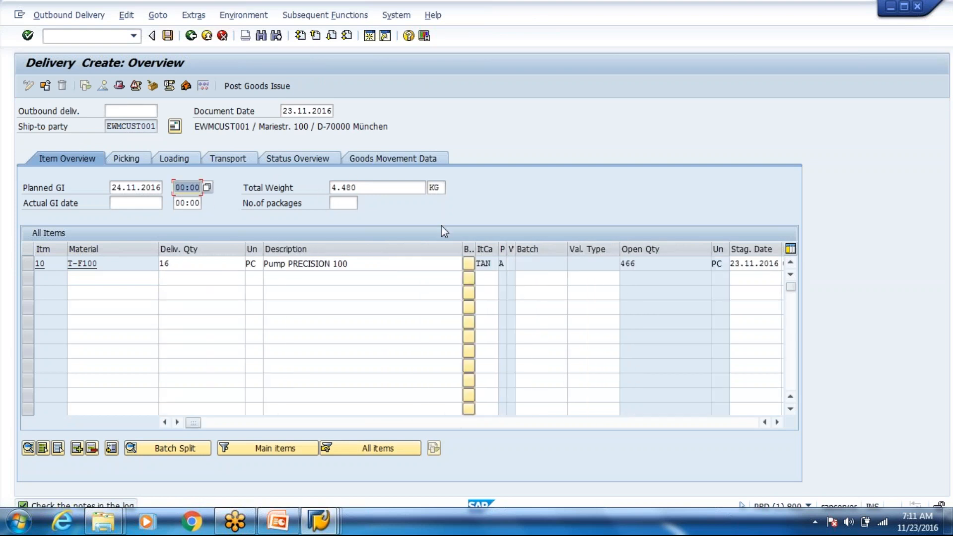
click(217, 264)
key(BackSpace)
key(BackSpace)
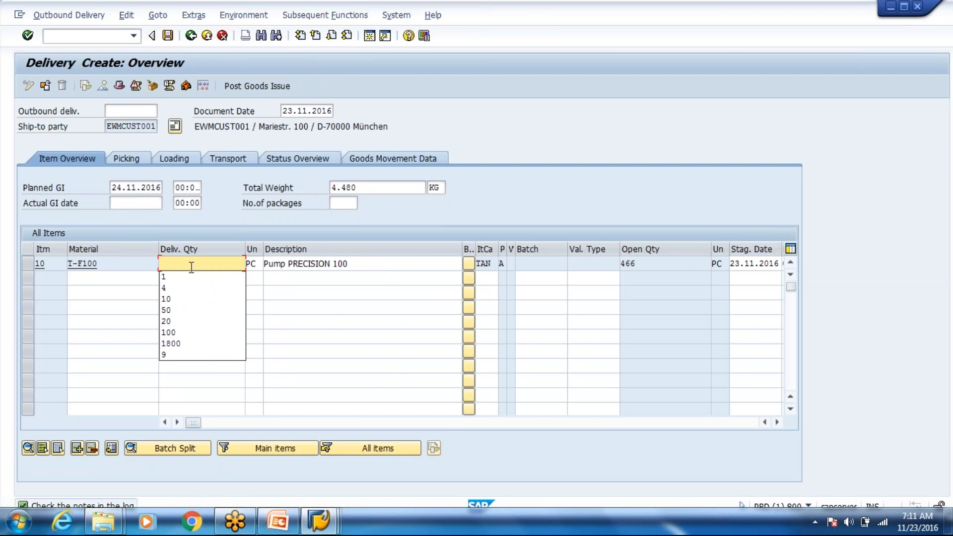
text(4)
key(Return)
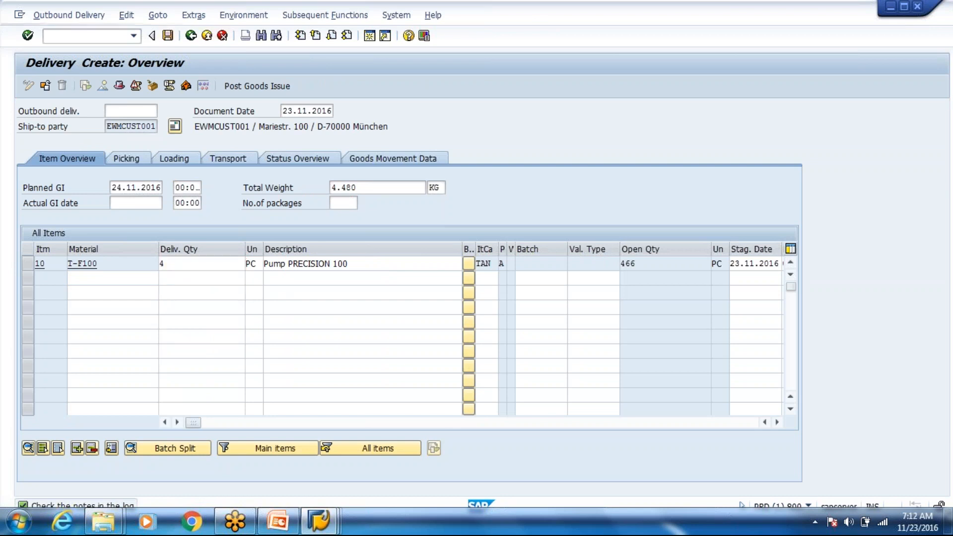
key(Return)
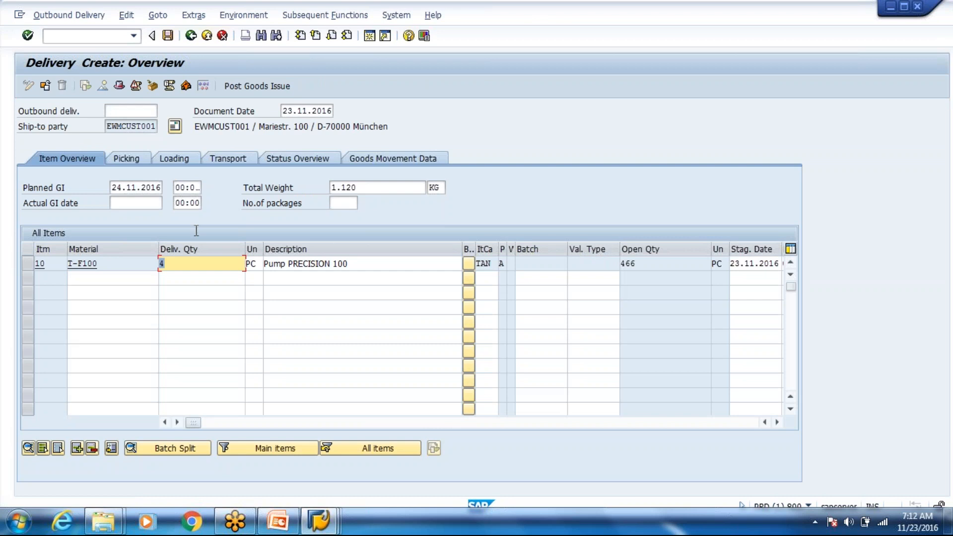
Step: Set storage location 4000 on the Picking tab and save the outbound delivery
click(141, 162)
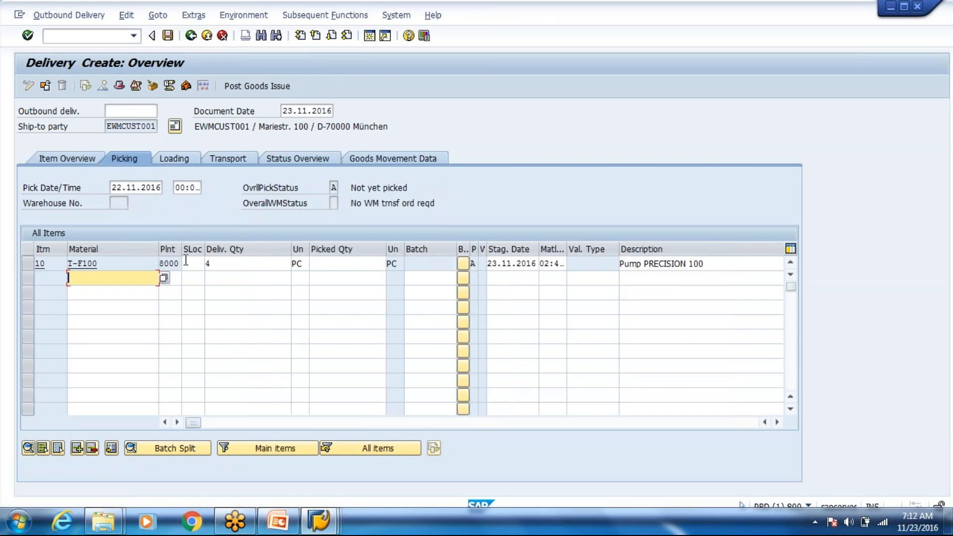
click(186, 261)
click(196, 277)
key(Return)
key(Return)
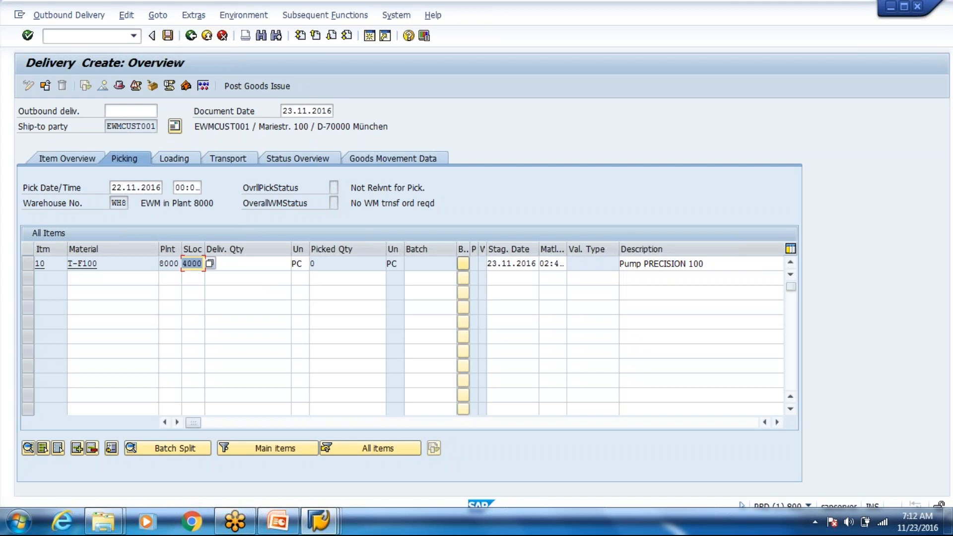
click(246, 264)
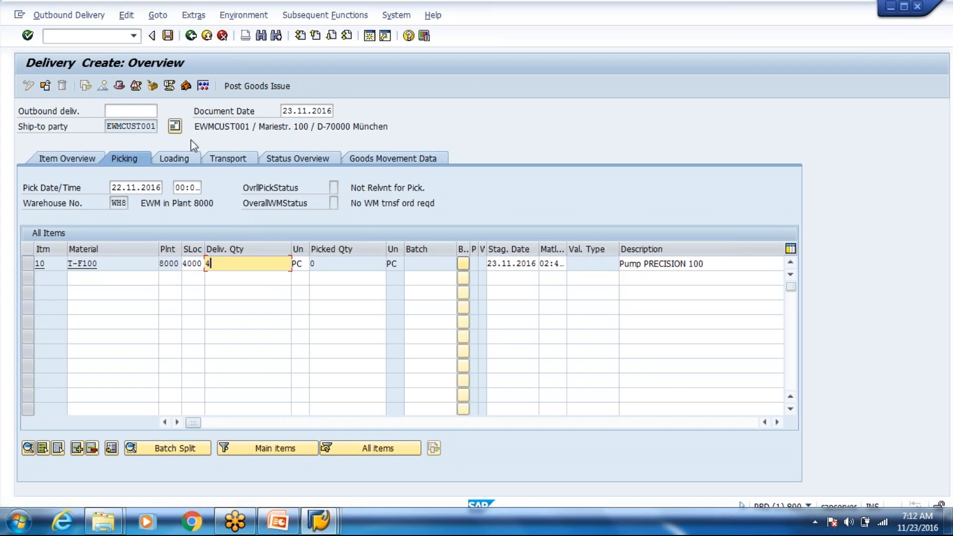
click(172, 44)
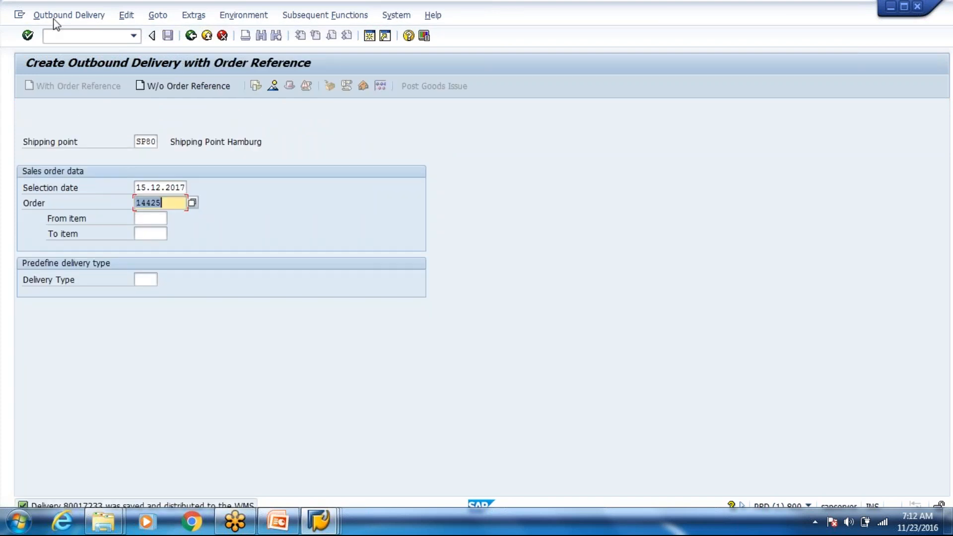
Step: Display the saved outbound delivery read-only and copy its delivery number
click(53, 20)
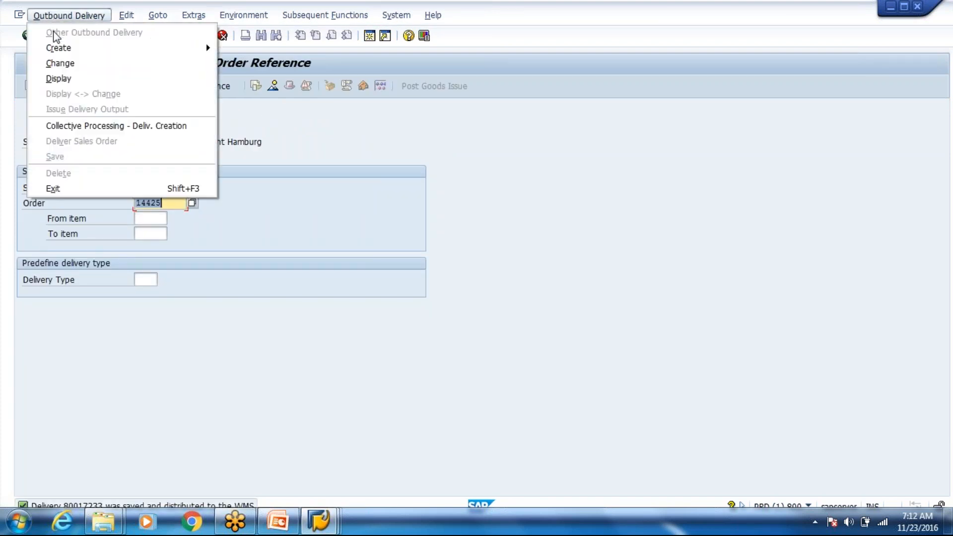
click(54, 77)
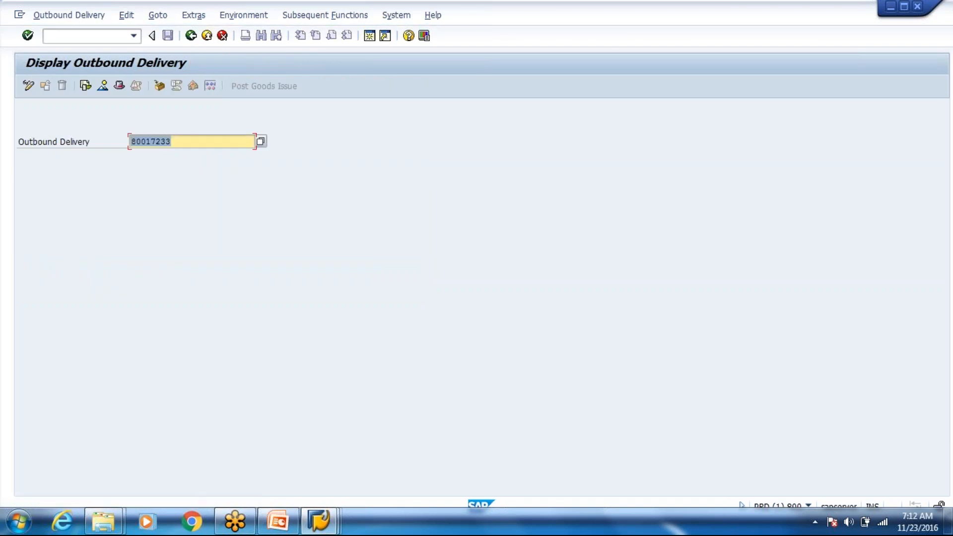
key(Return)
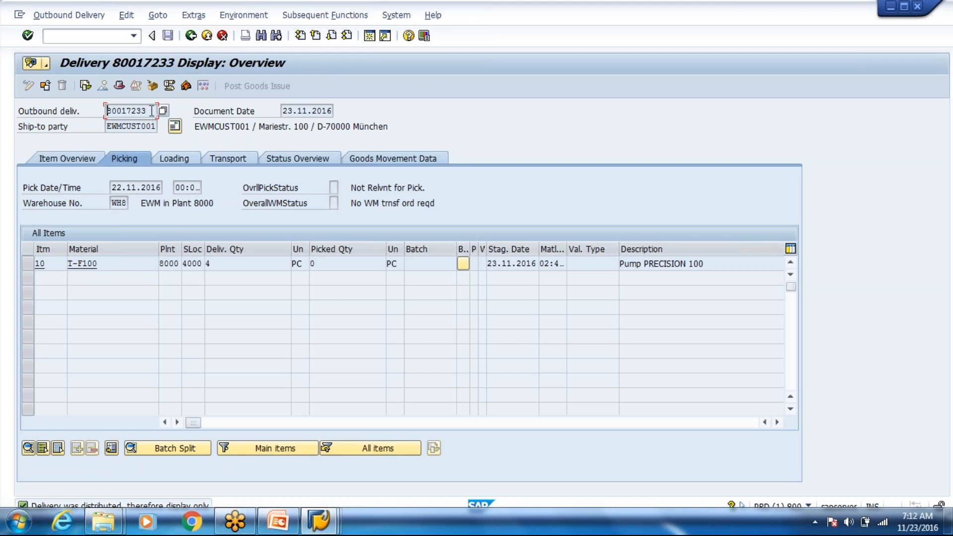
drag(152, 116, 109, 115)
key(ctrl+c)
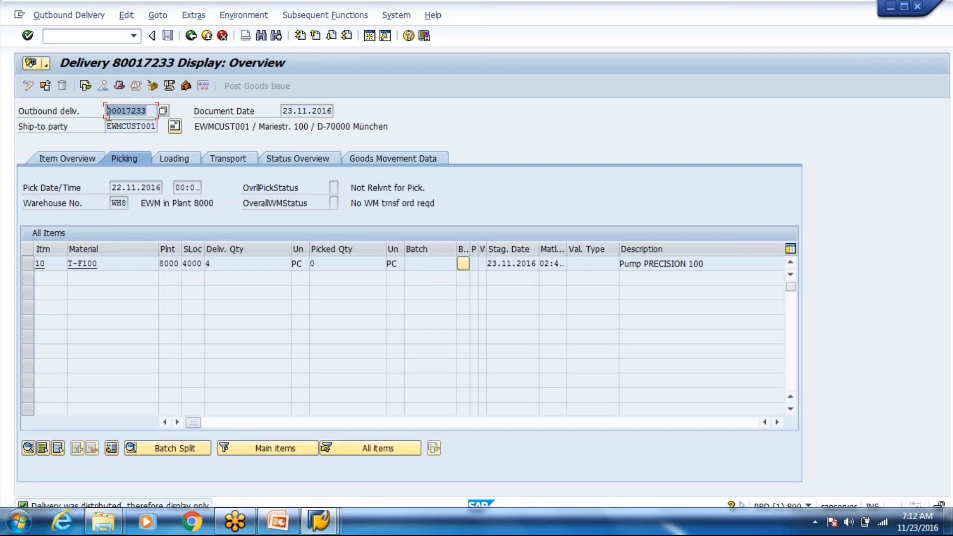
click(108, 116)
click(320, 516)
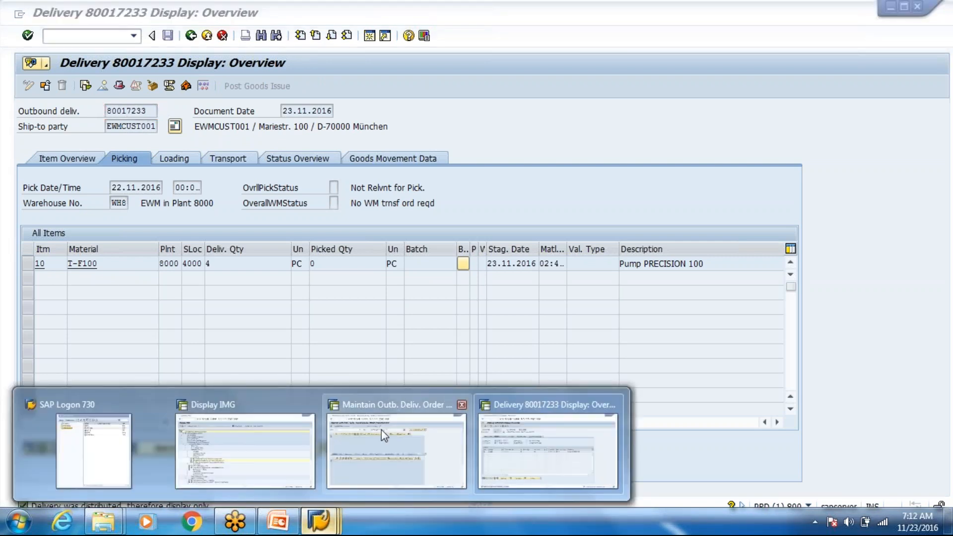
Step: Search EWM delivery orders by the copied ERP document number, then return to the ECC display
click(381, 430)
click(411, 111)
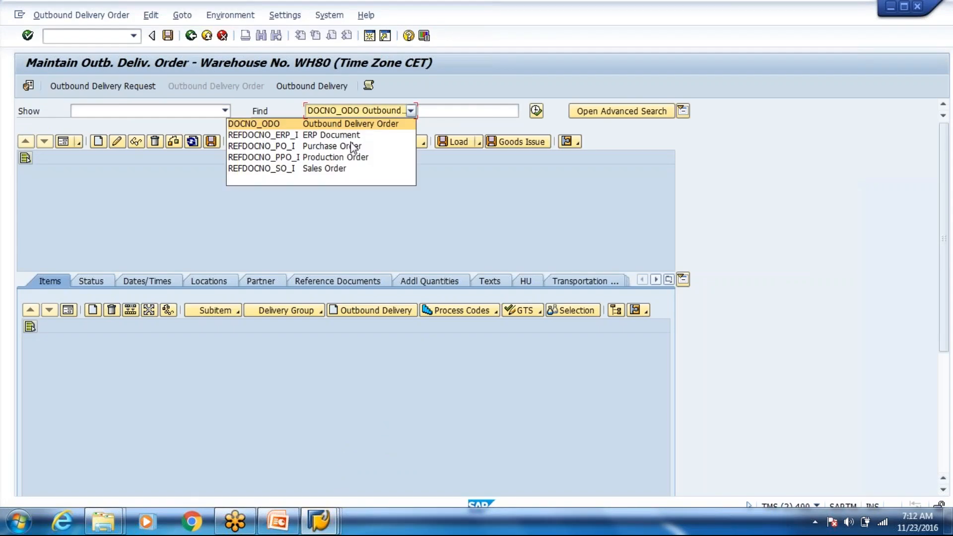
click(347, 134)
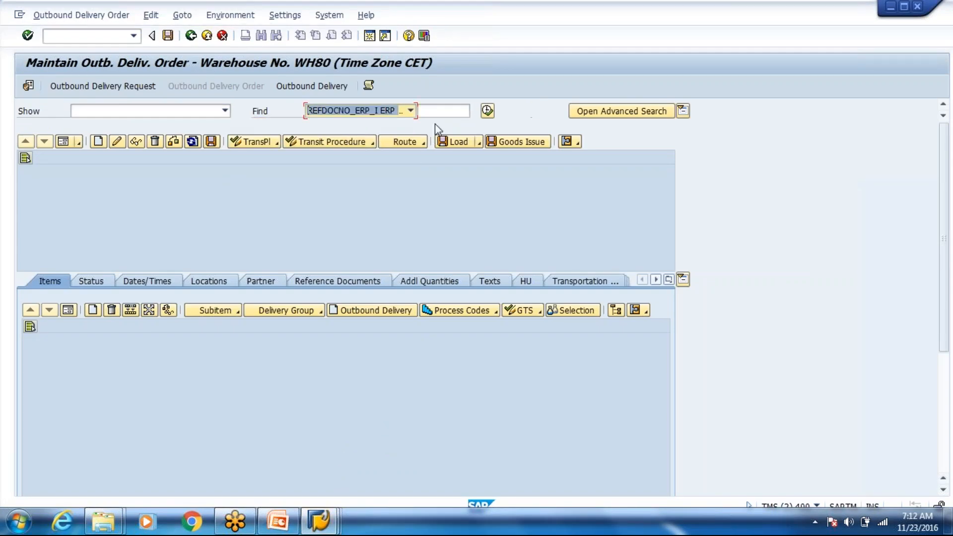
key(ctrl+v)
click(487, 111)
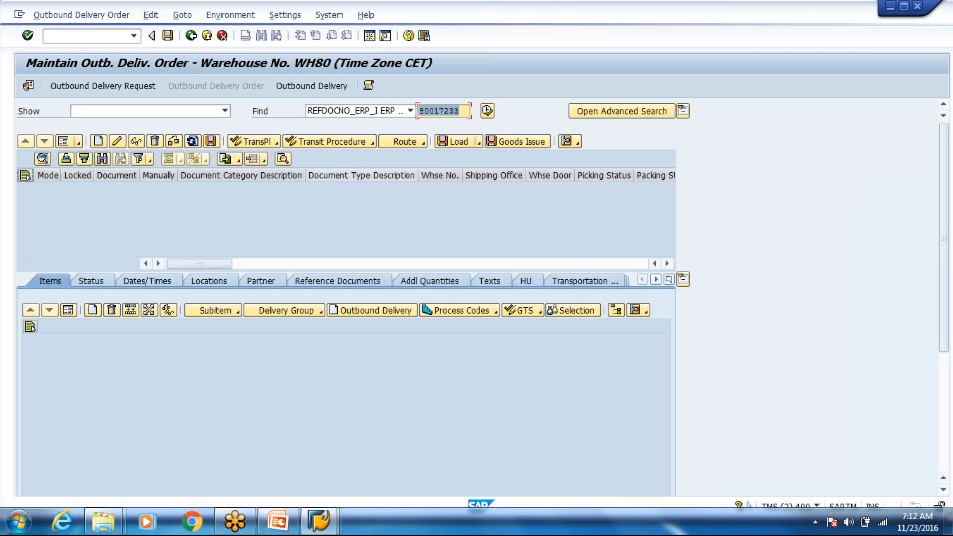
click(325, 530)
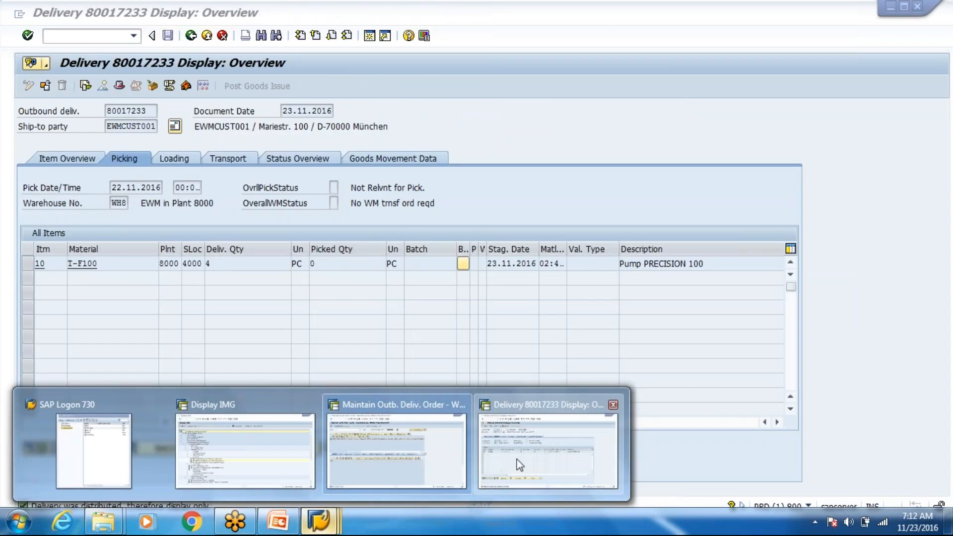
click(547, 457)
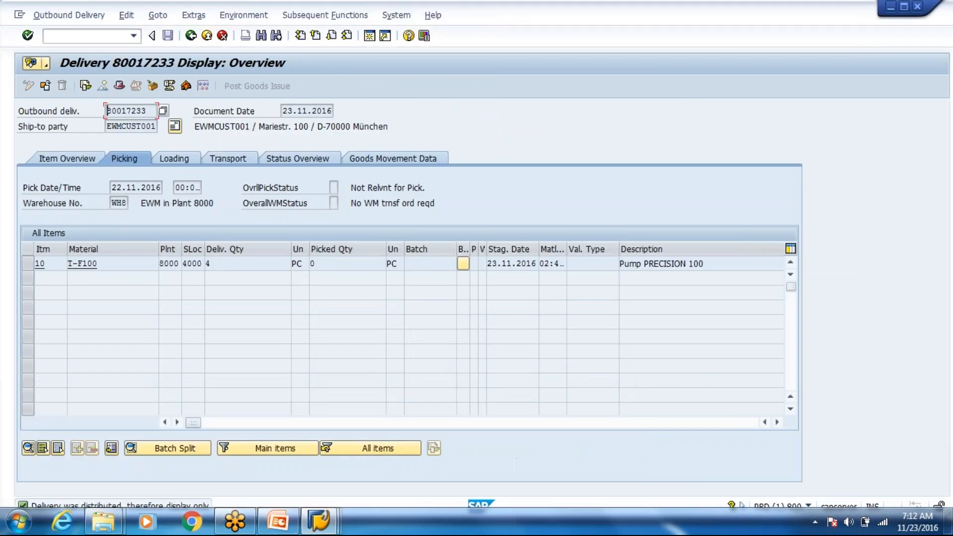
Step: Open the inbound queue monitor (/osmq2) in a new session and list its queues
click(96, 35)
text(/osmq2)
key(Return)
key(F8)
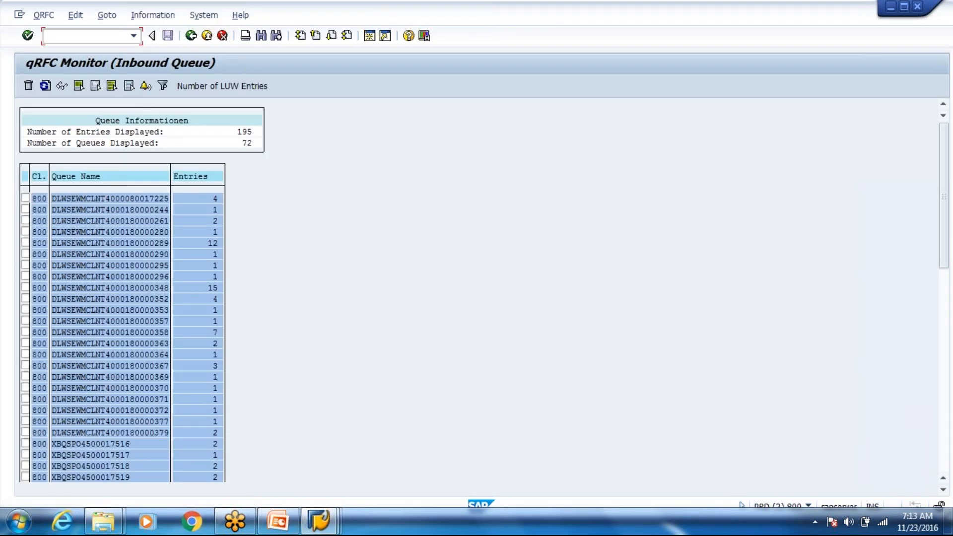
Step: In SMQ1, check that the delivery's queue to EWMCLNT400 is in VBERROR, then return to the delivery display
text(/nsmq1)
key(Return)
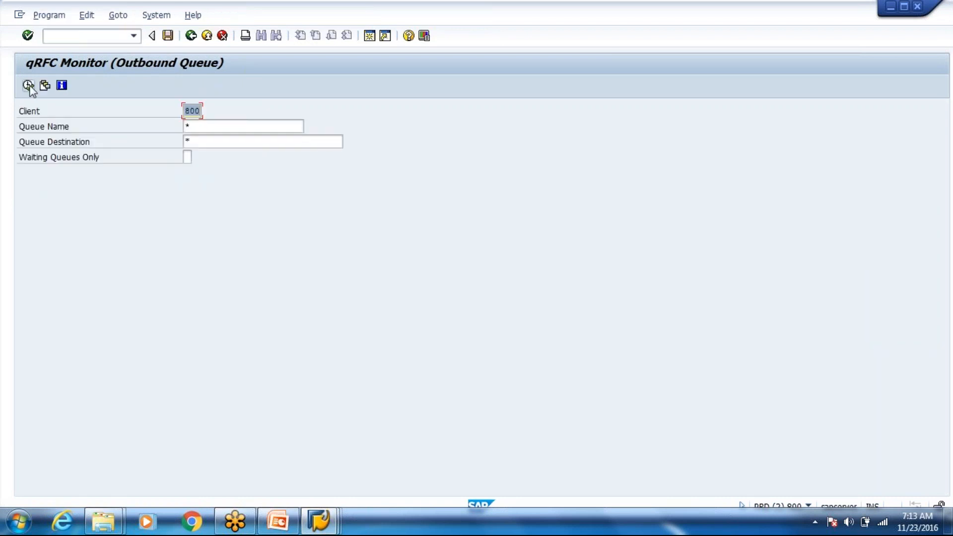
click(28, 85)
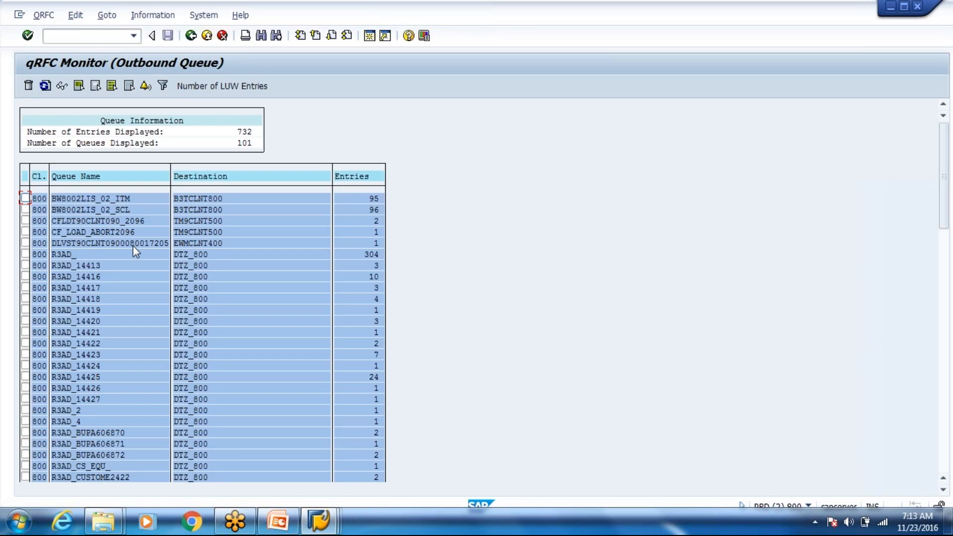
click(133, 246)
double_click(135, 251)
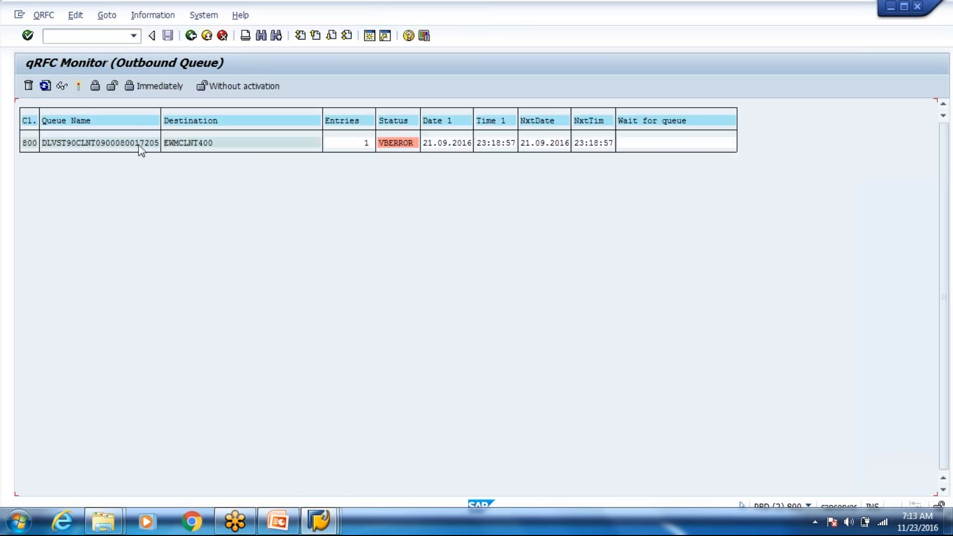
click(190, 39)
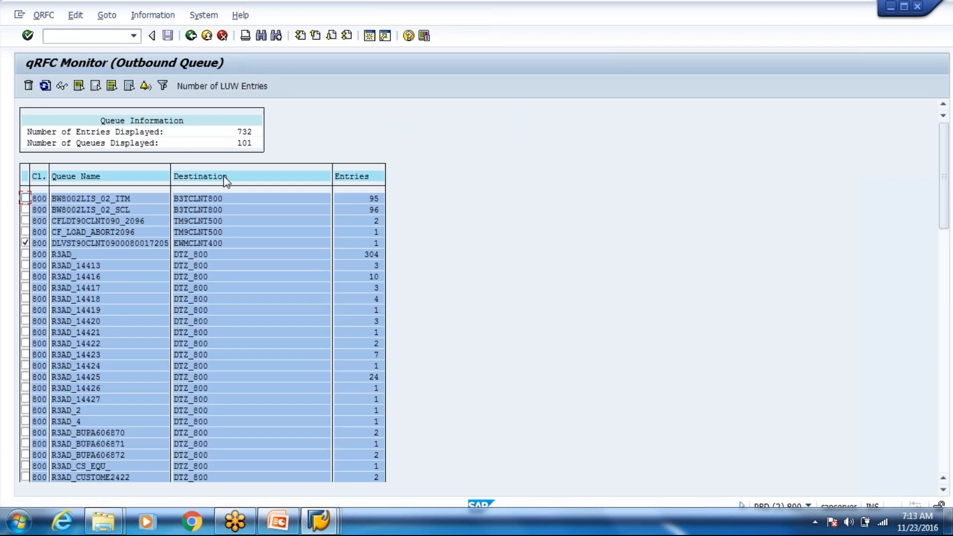
key(alt+Tab)
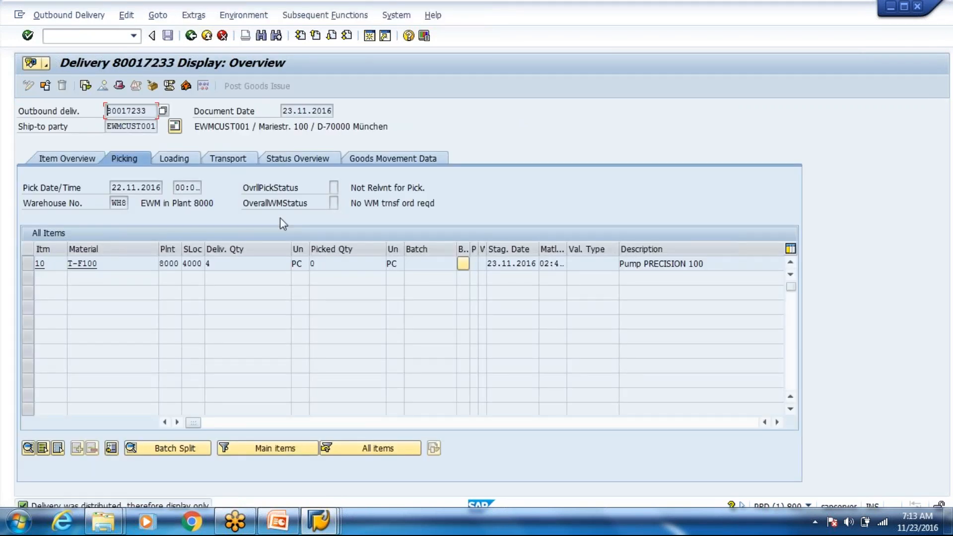
Step: In Maintain Outb. Deliv. Order, look up the order for delivery 80017233
key(alt+Tab)
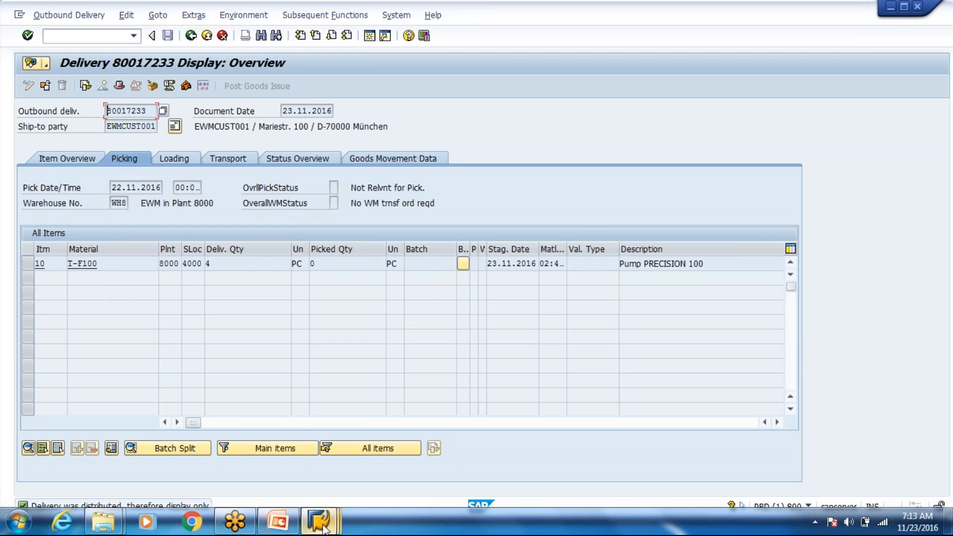
click(322, 527)
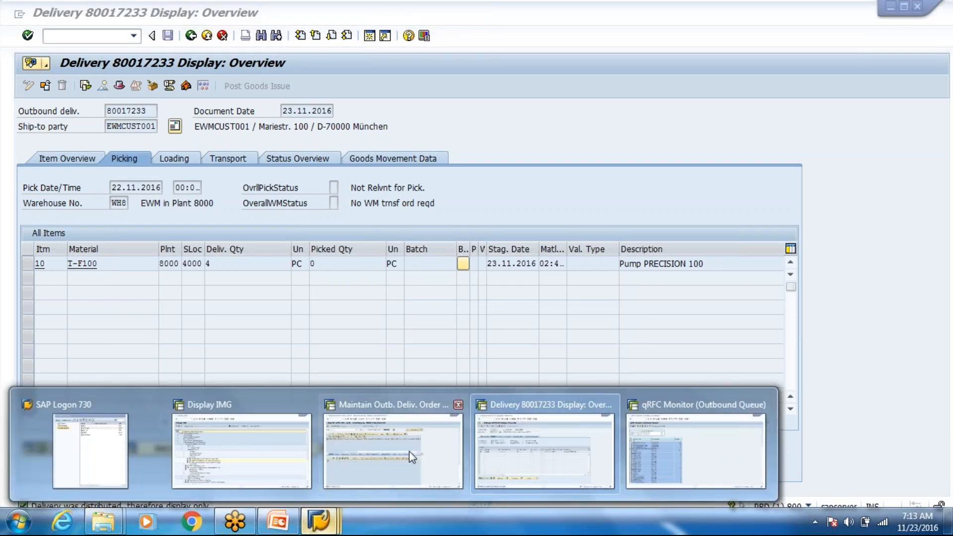
click(409, 450)
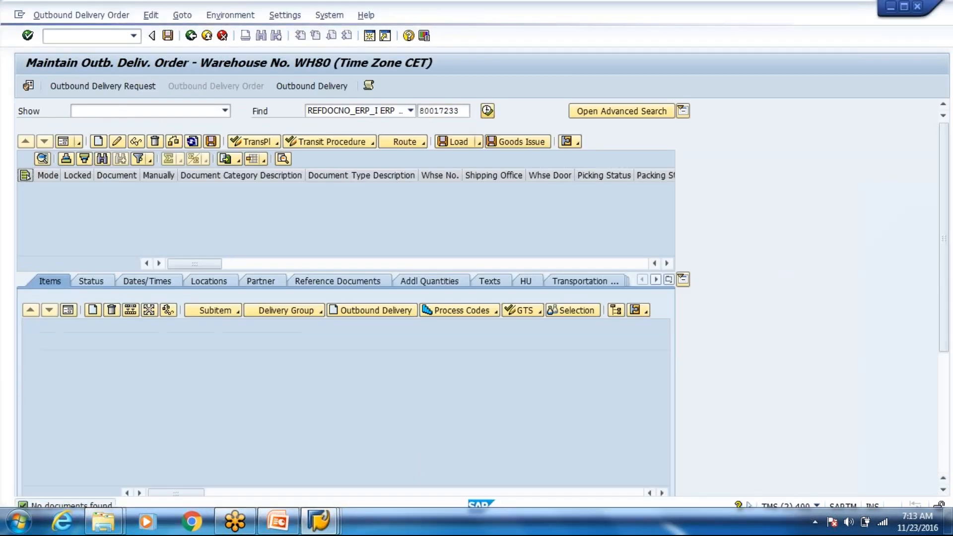
key(Return)
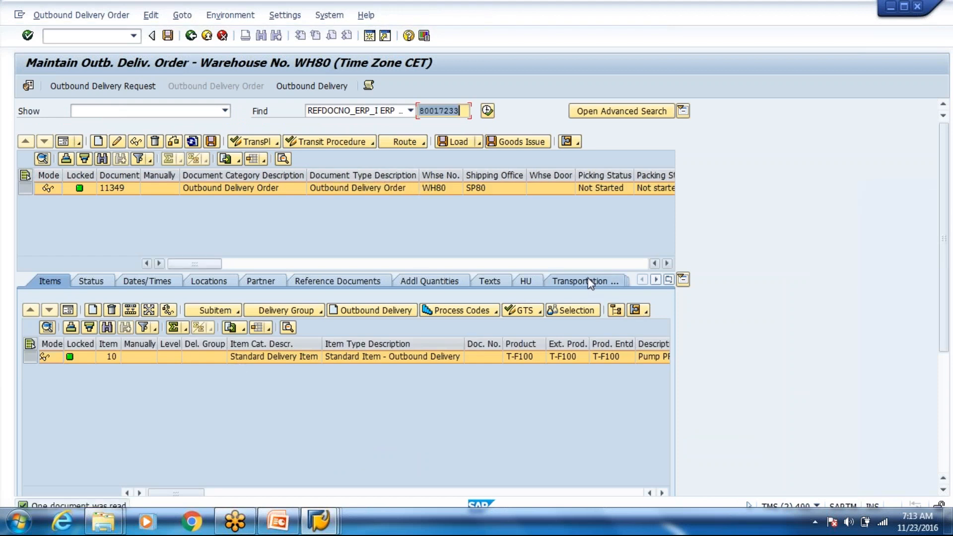
Step: Check product T-F100's warehouse data, then start /scwm/adhu in a new session
click(646, 313)
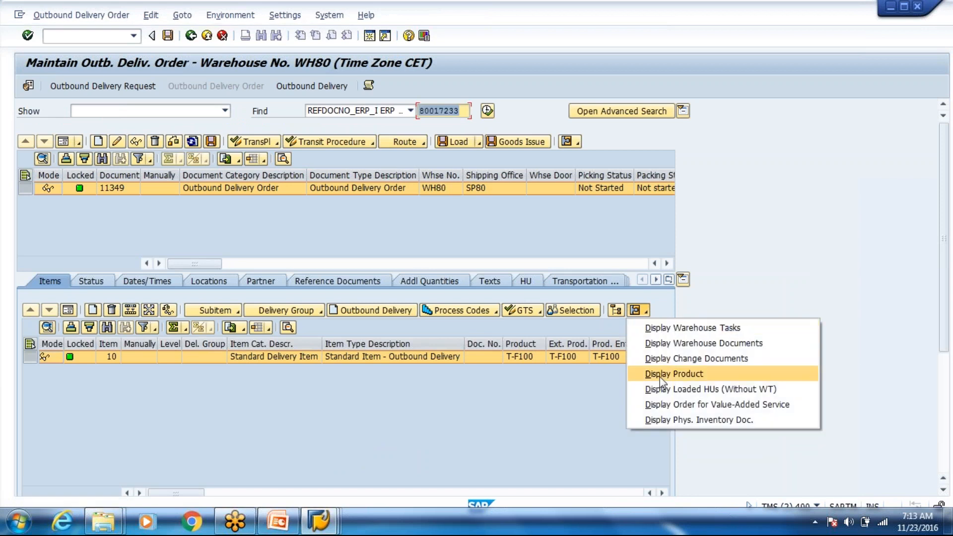
click(660, 377)
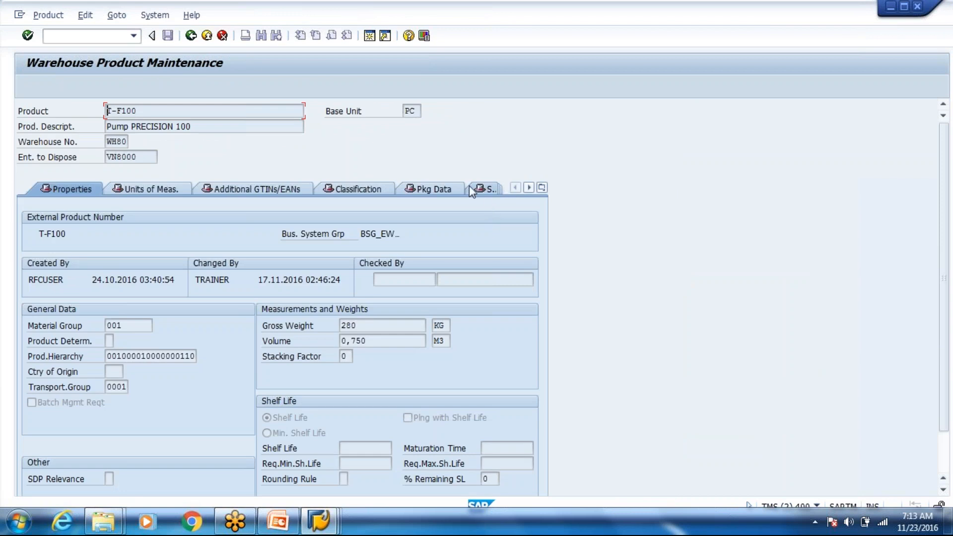
click(542, 187)
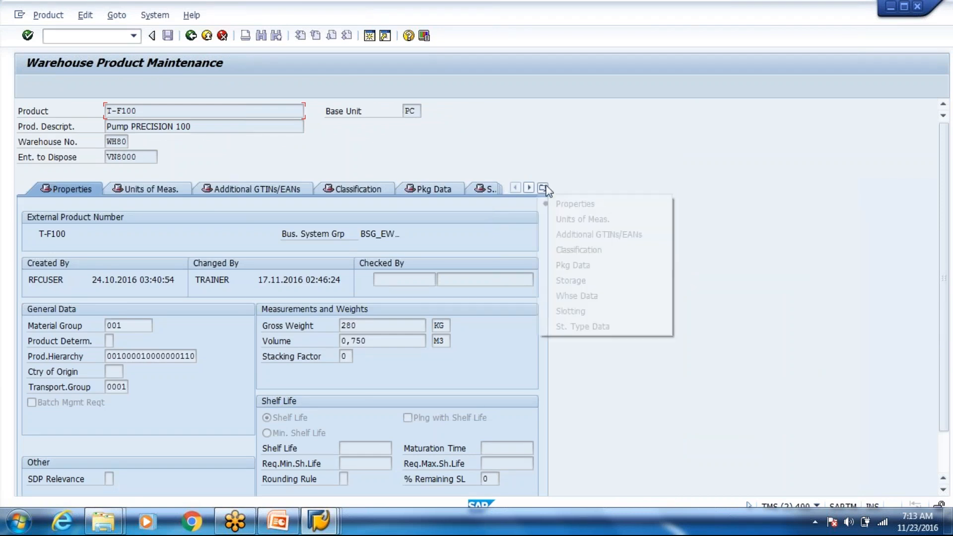
click(576, 297)
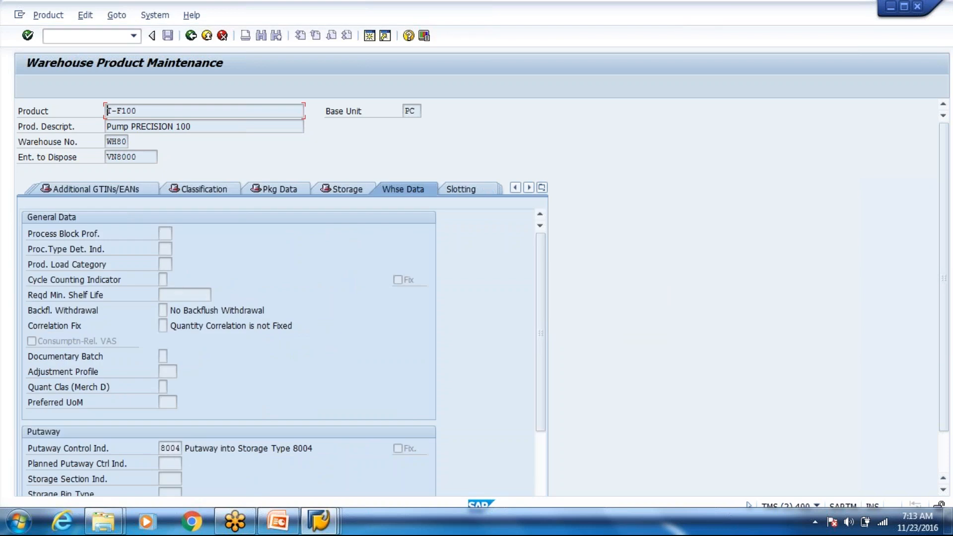
click(193, 37)
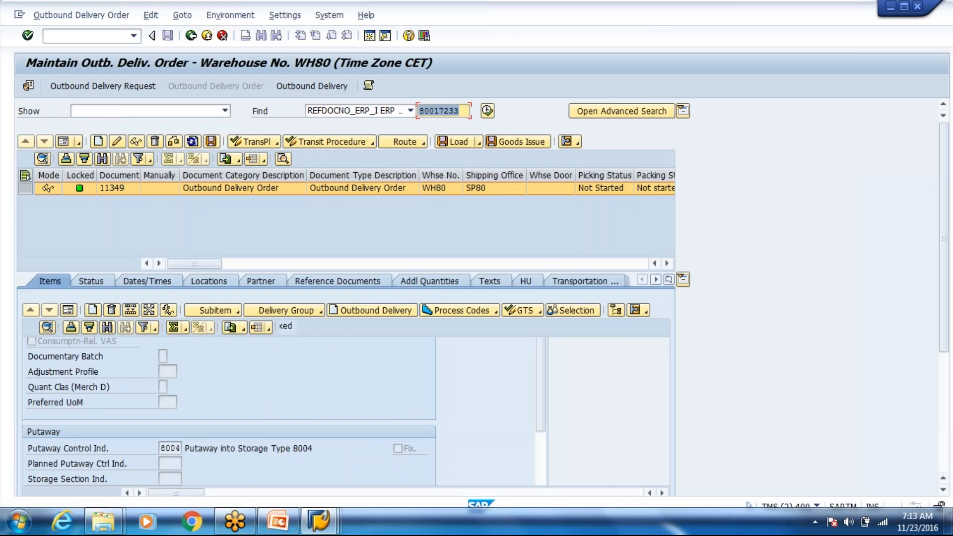
text(/o)
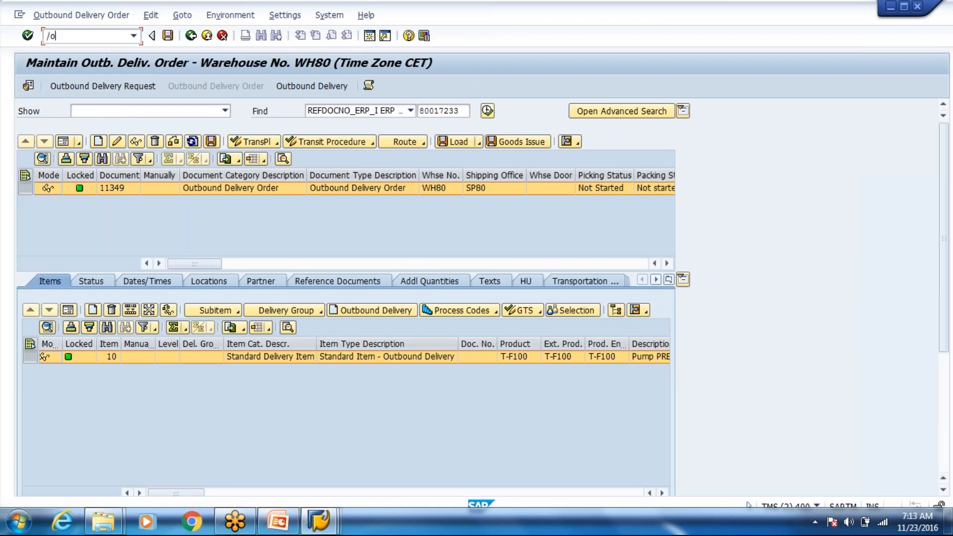
text(/scwm/a)
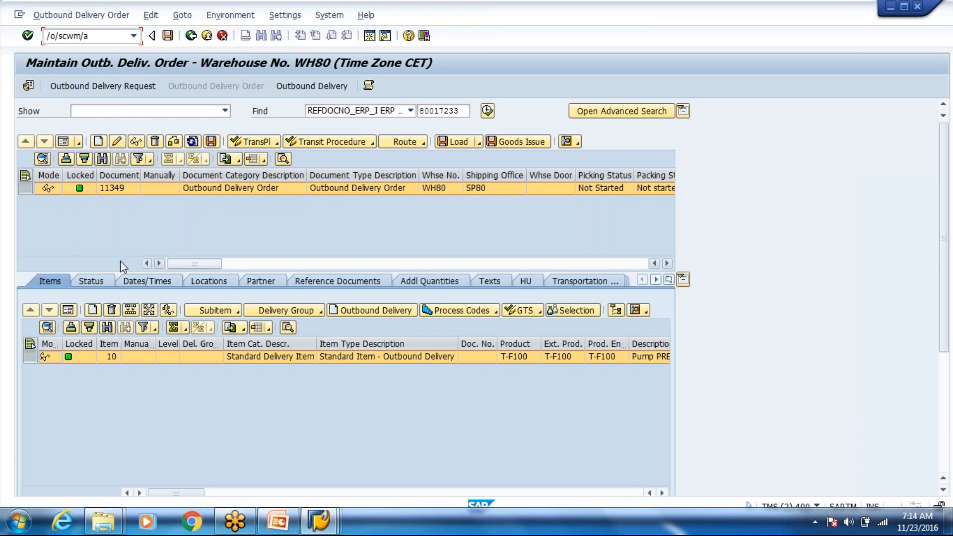
text(dhu)
key(Return)
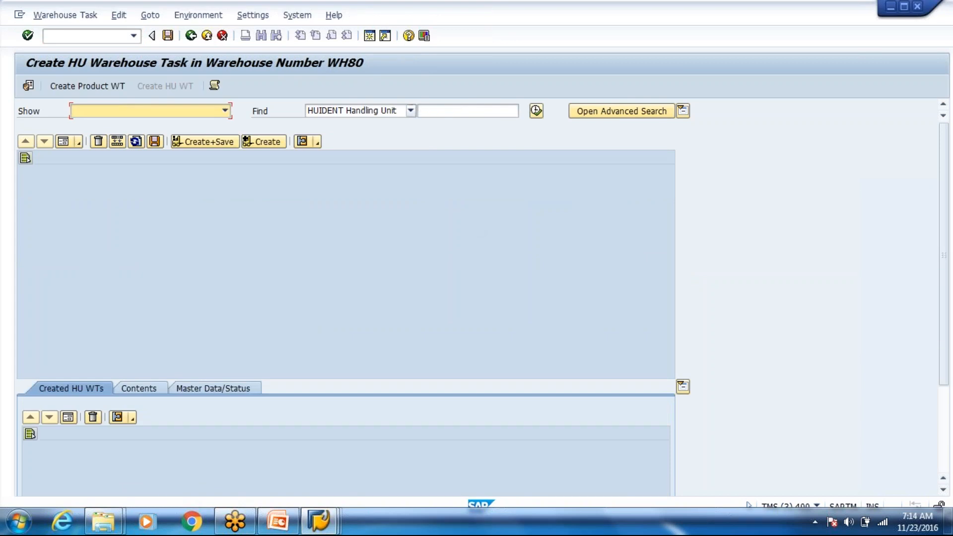
Step: Set the search to MATNR Product and paste T-F100 copied from the delivery item
click(411, 110)
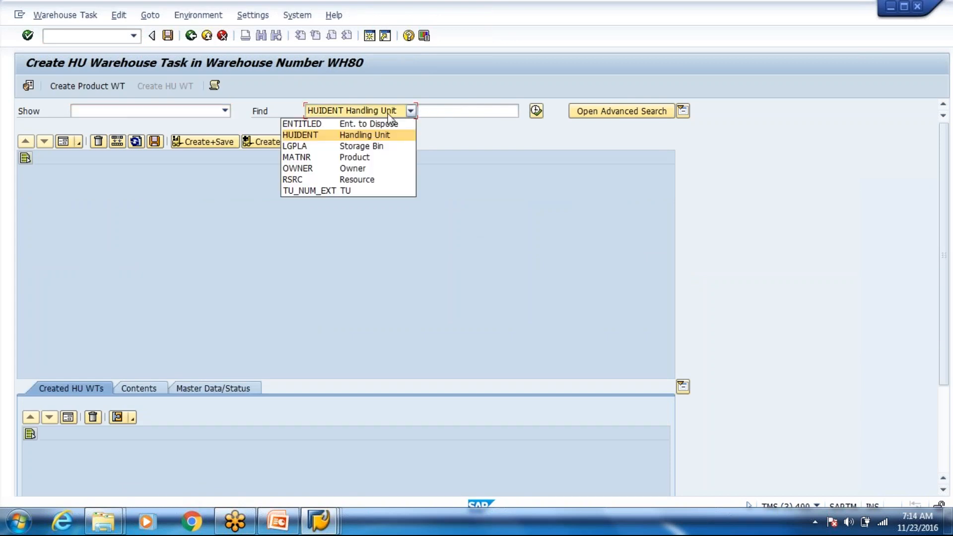
click(350, 158)
click(463, 111)
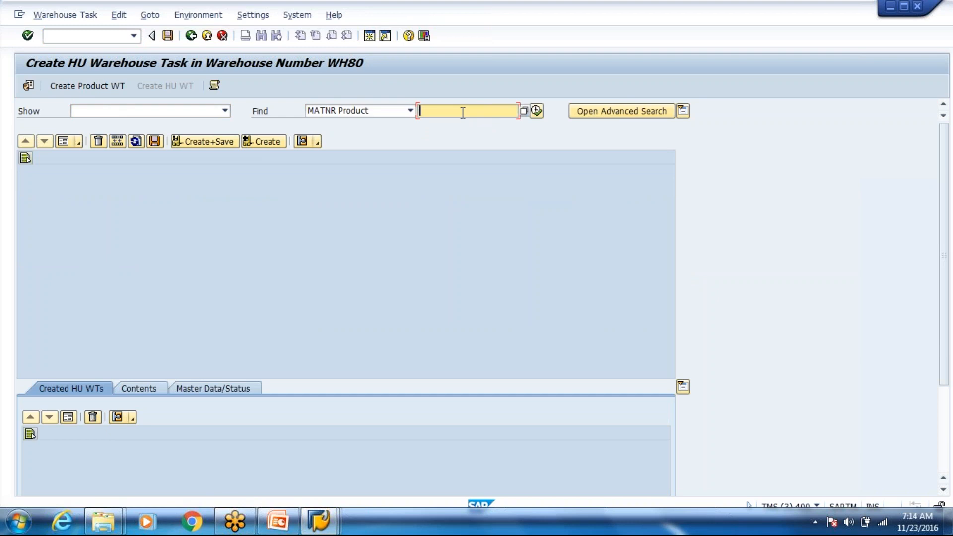
key(alt+Tab)
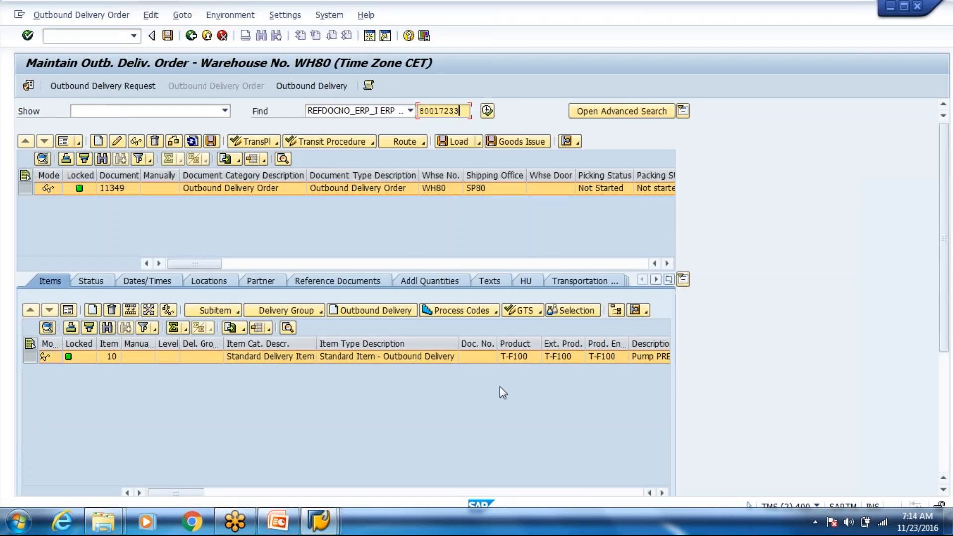
click(520, 362)
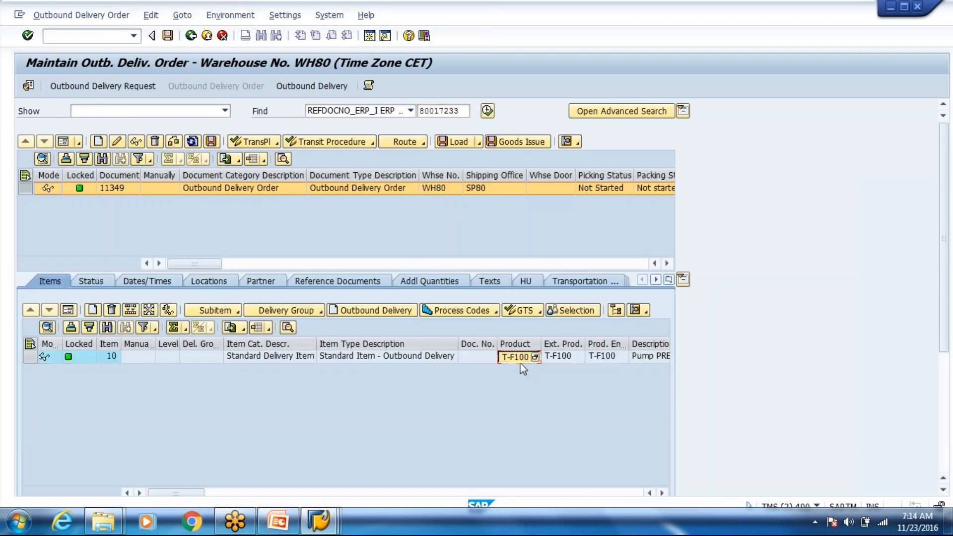
key(alt+Tab)
text(T-F100)
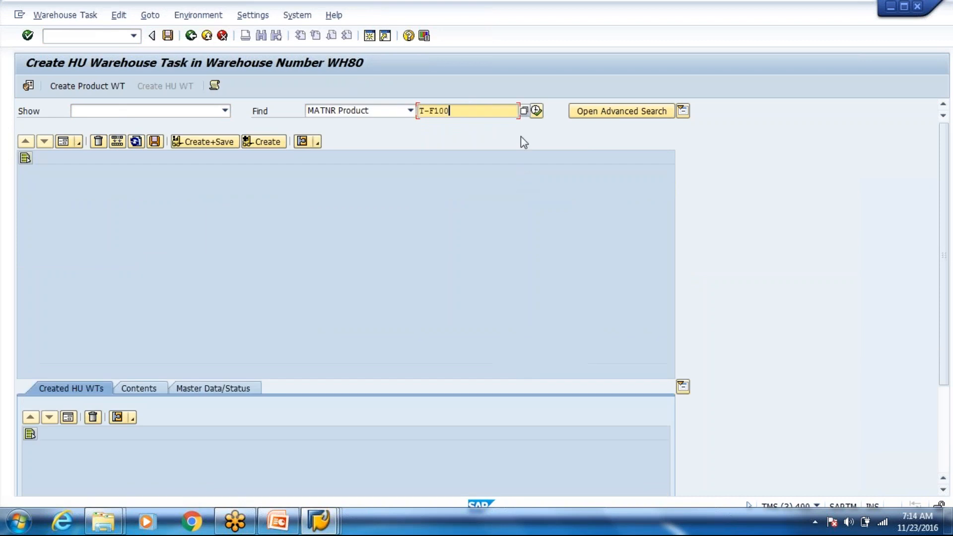
Step: Search for handling units holding T-F100 and scroll the 12-HU grid to their source bins
click(536, 114)
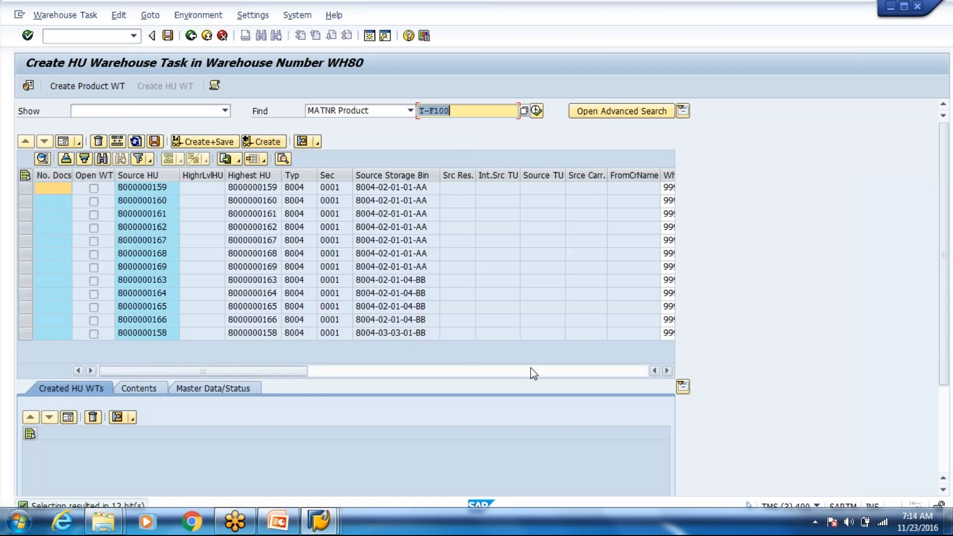
click(669, 375)
click(669, 375)
click(668, 375)
click(668, 374)
click(669, 374)
click(669, 374)
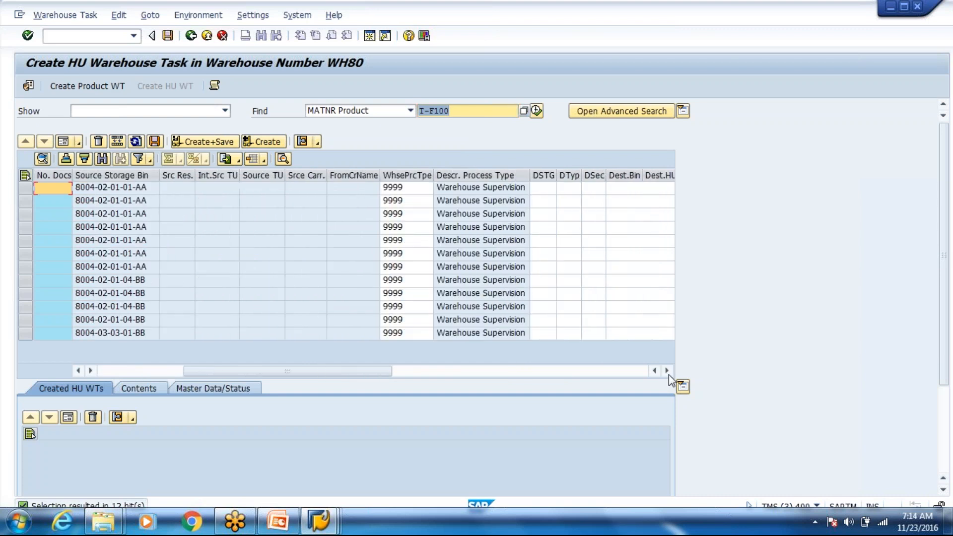
click(318, 526)
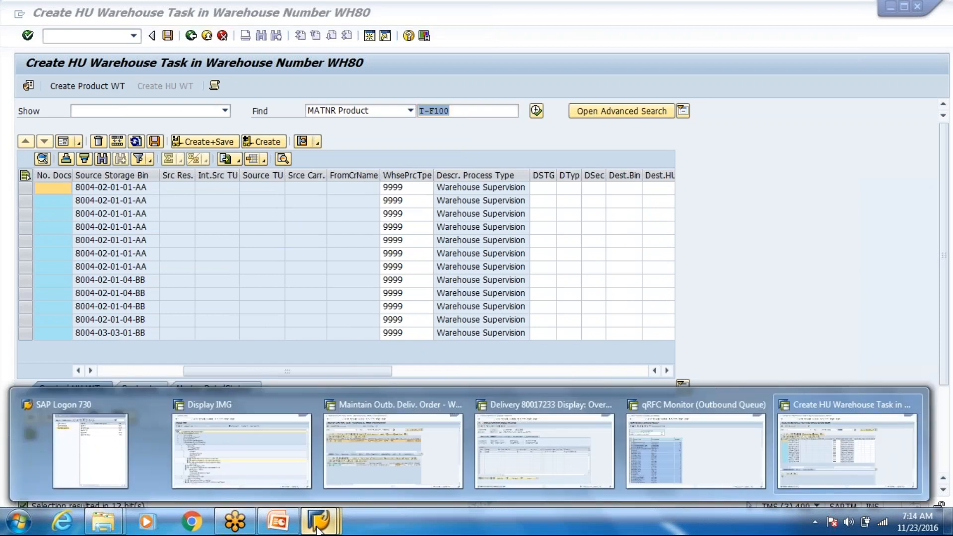
click(817, 452)
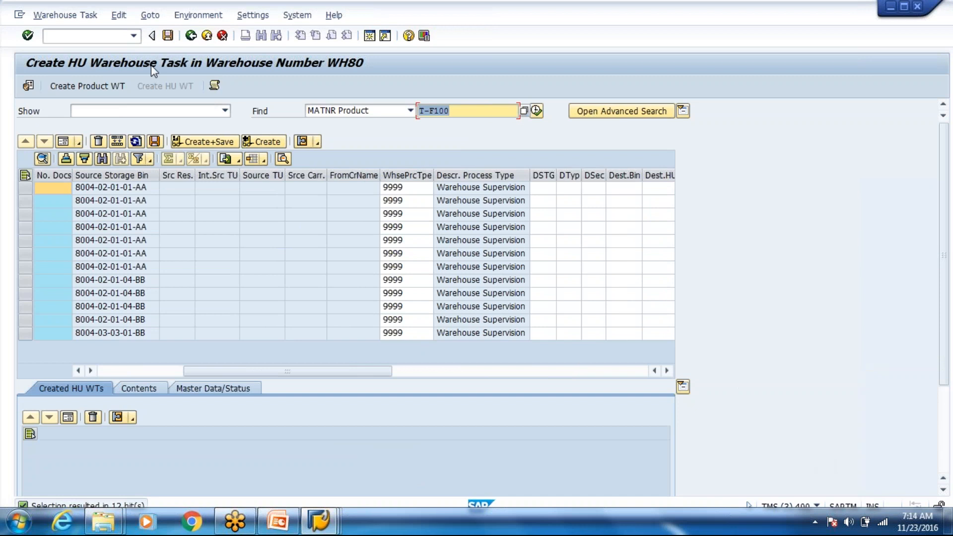
Step: Start /scwm/mon to get the monitor start dialog for warehouse WH80, monitor SAP
click(118, 36)
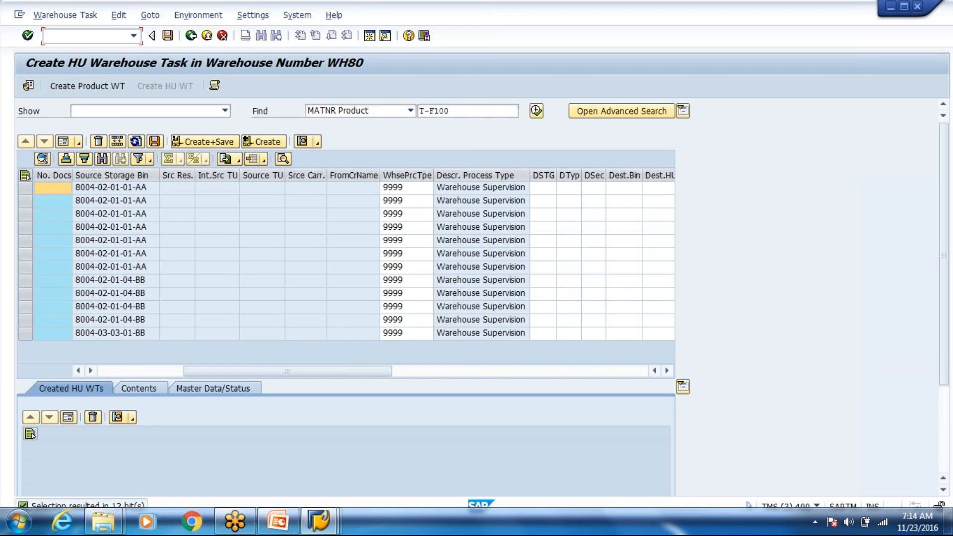
text(/n/scwm/mon)
key(Return)
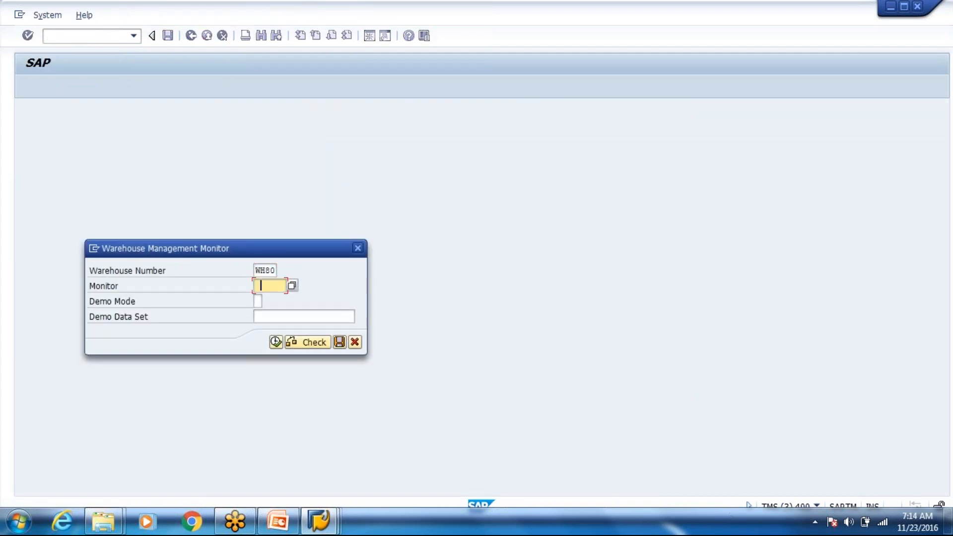
Step: Run the Stock and Bin > Physical Stock query for product T-F100 in the WH80 monitor
click(276, 342)
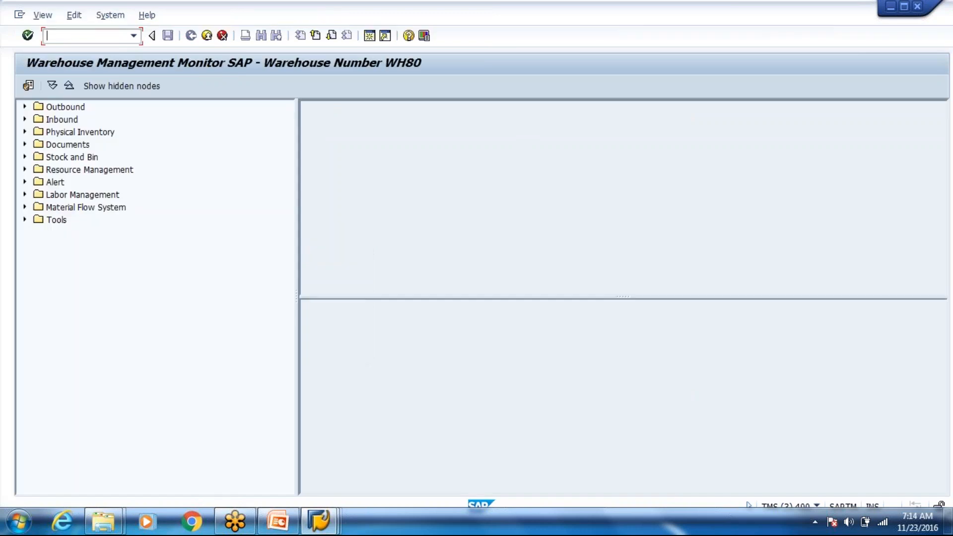
click(23, 157)
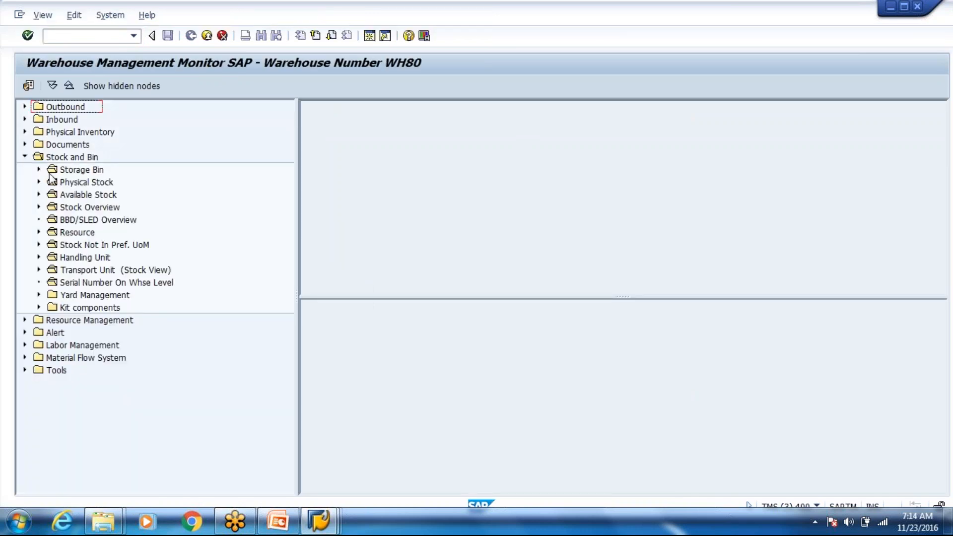
click(105, 199)
click(102, 184)
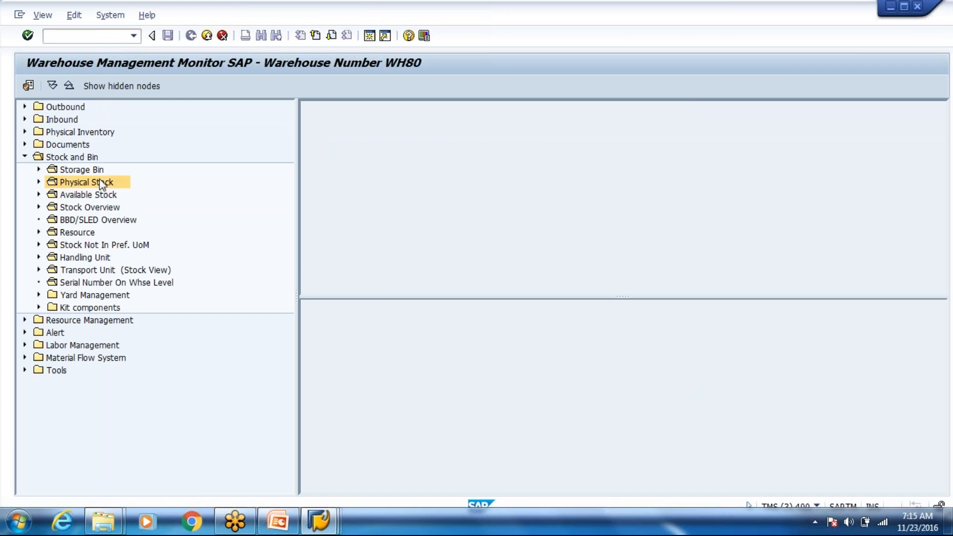
key(space)
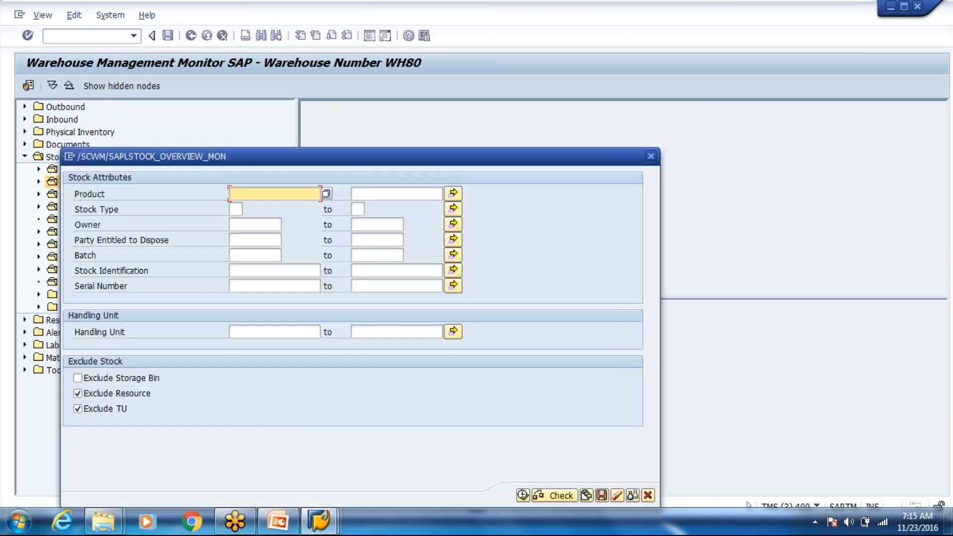
key(Down)
key(Return)
click(523, 495)
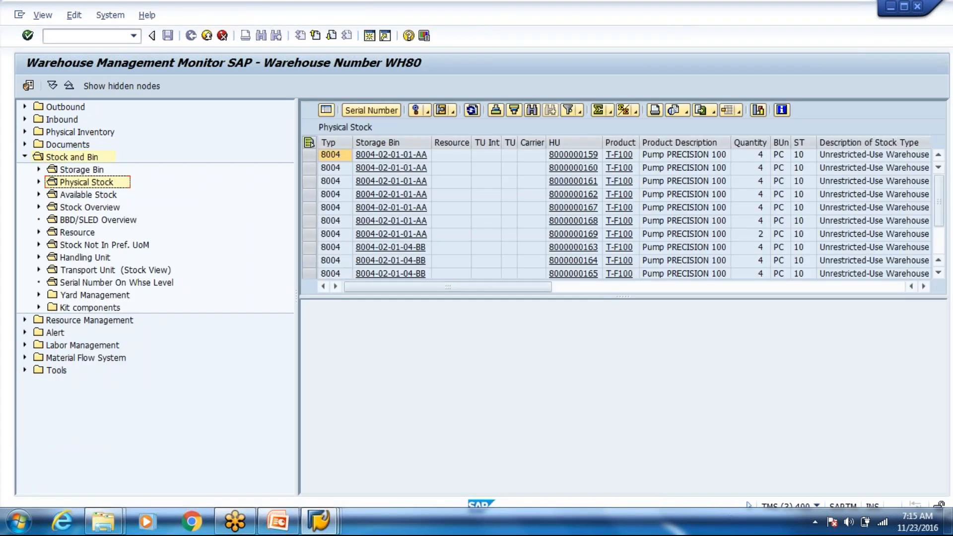
drag(595, 363, 595, 366)
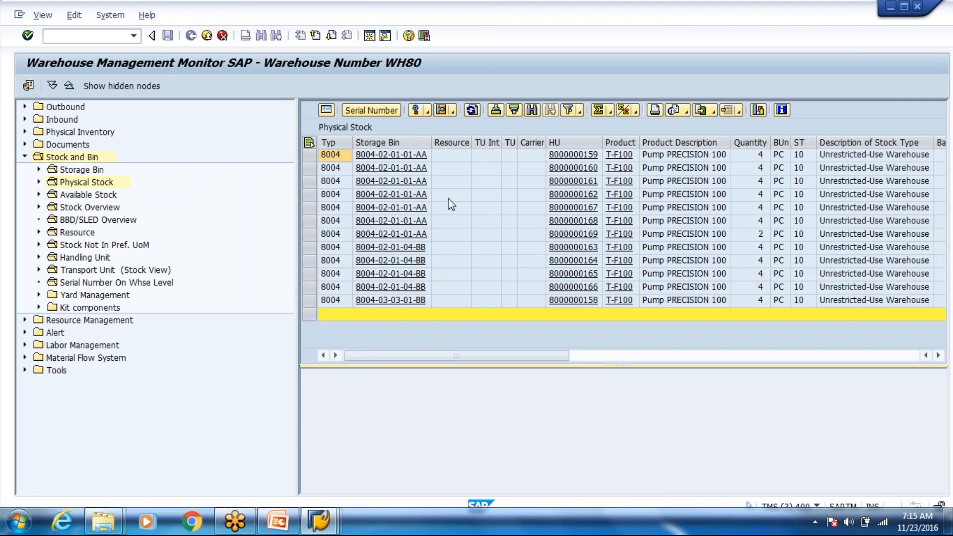
click(744, 225)
key(Left)
key(Left)
key(Left)
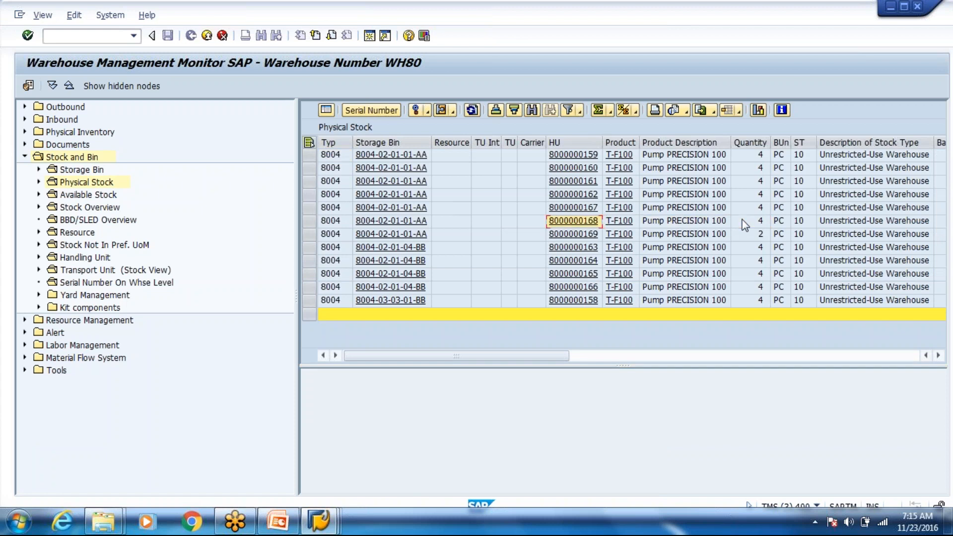
key(shift+Up)
key(shift+Up)
key(shift+Up)
key(shift+Up)
key(shift+Up)
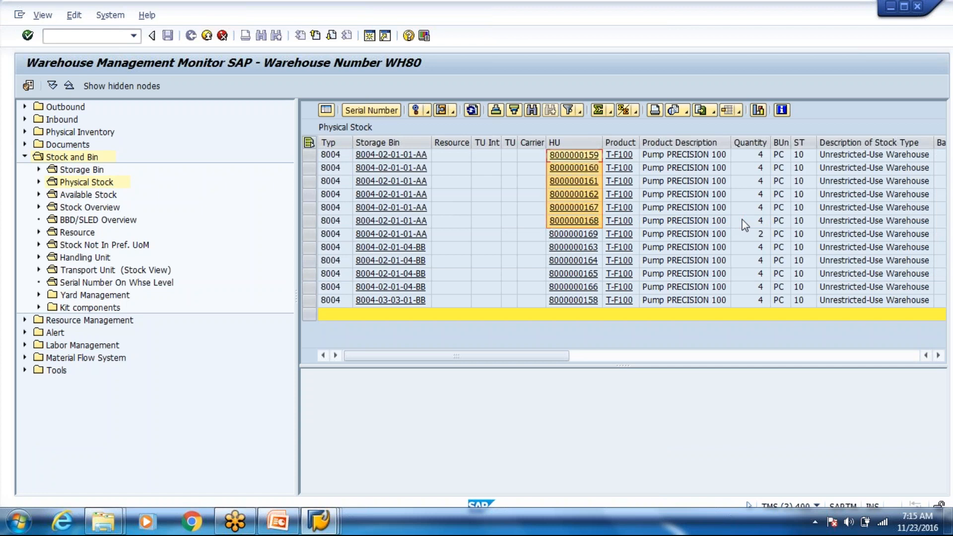
click(727, 230)
key(Right)
key(Left)
key(Left)
key(Left)
key(Left)
key(Right)
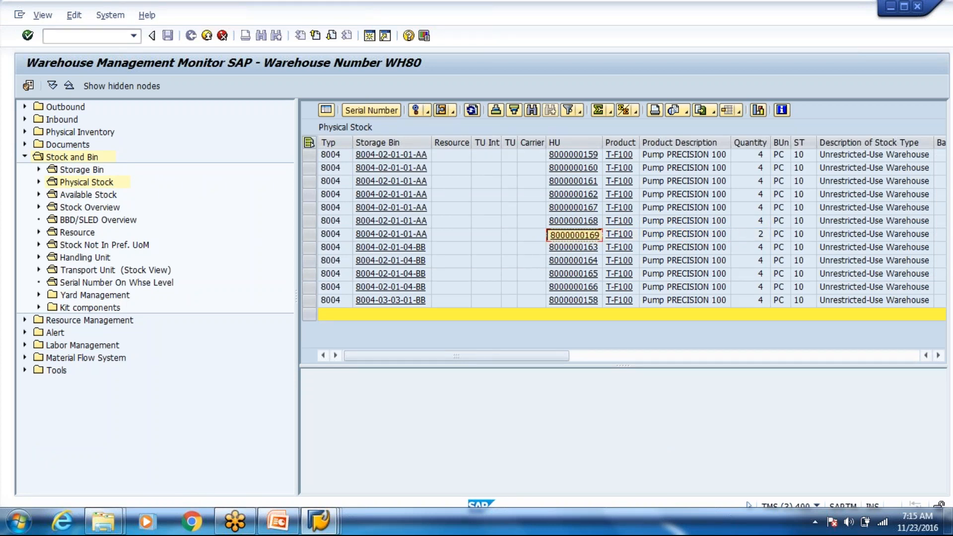
Step: From the delivery order window, start /scwm/mon in a new session, then switch it to /scwm/adhu
key(alt+Tab)
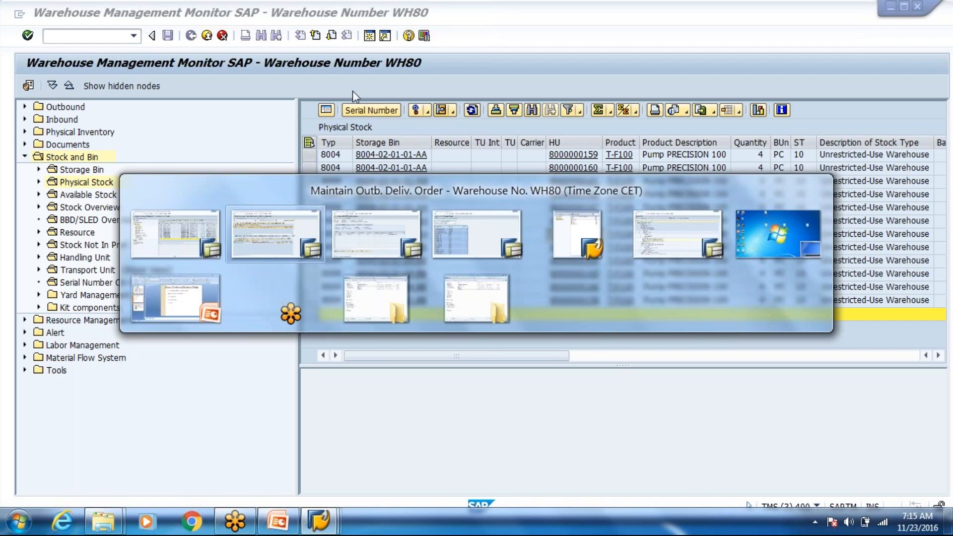
text(/o/s)
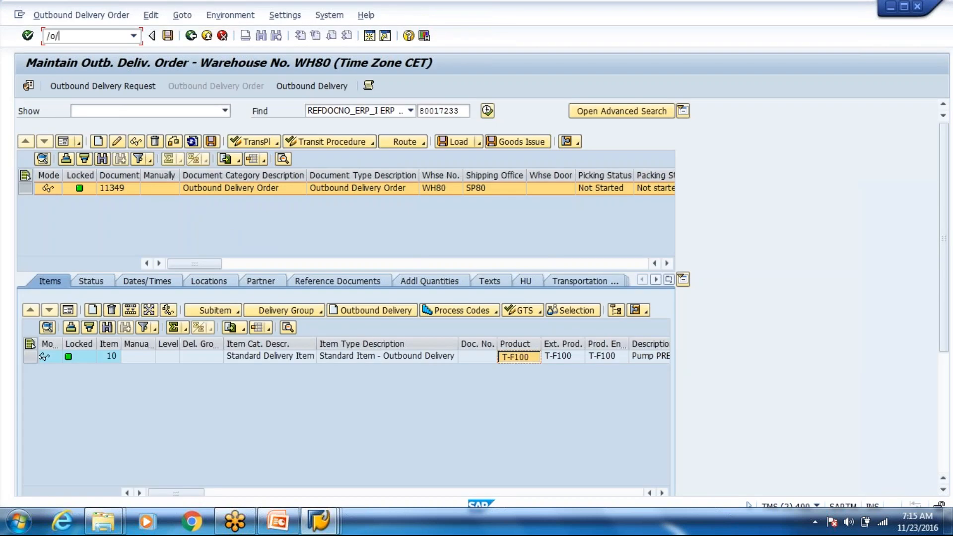
text(cwm/mon)
key(Return)
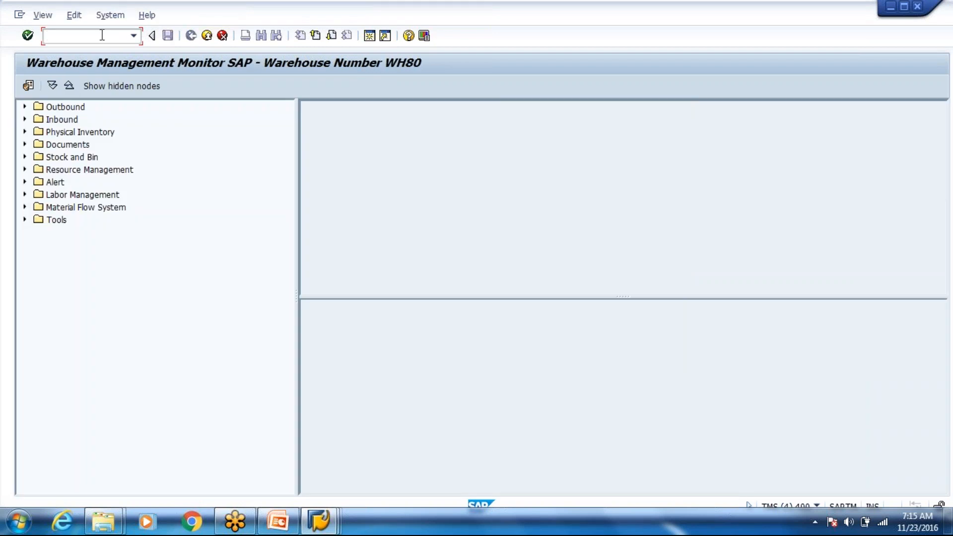
text(/n/scwm/adhu)
key(Return)
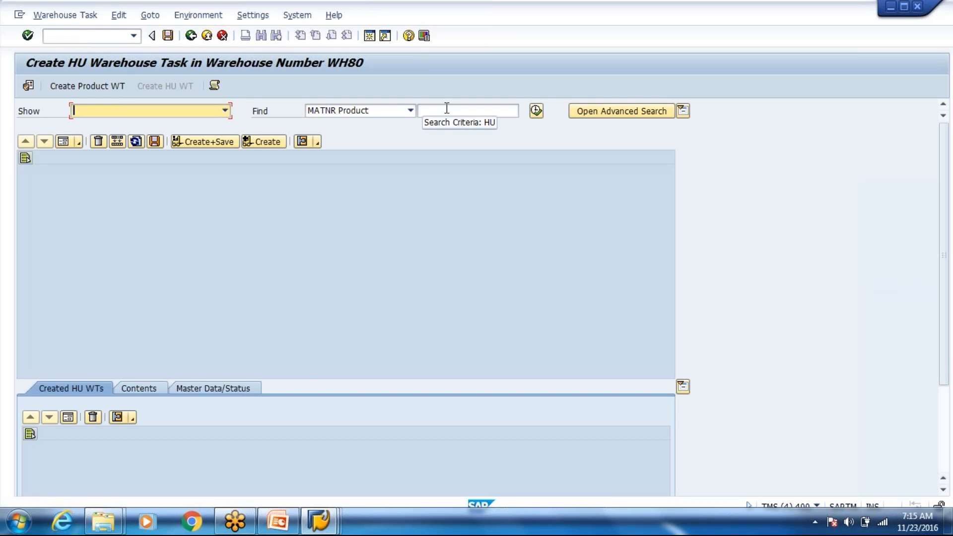
click(450, 109)
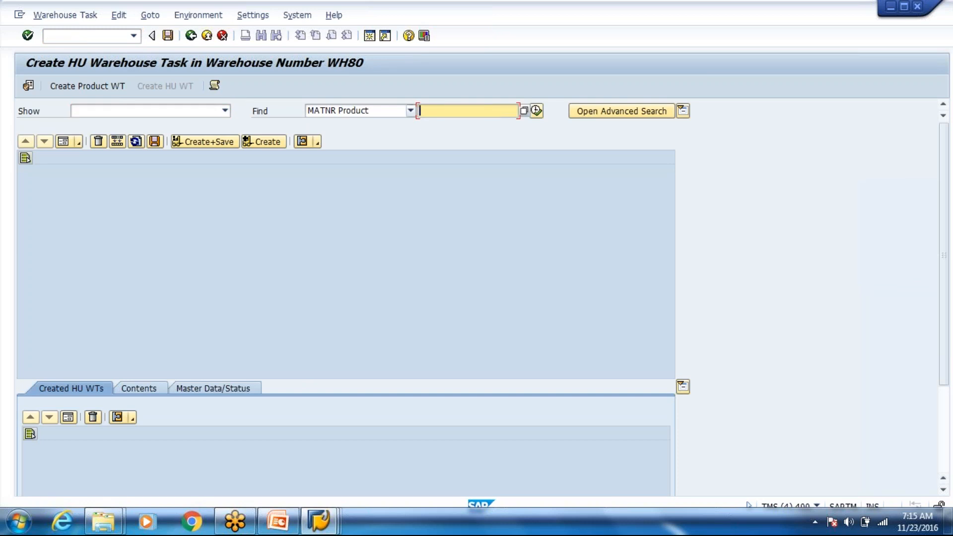
click(411, 110)
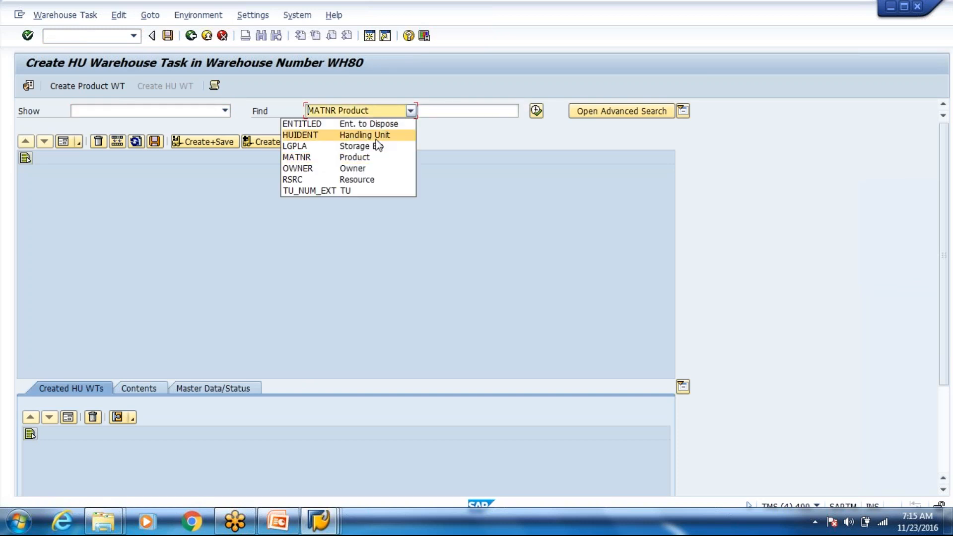
click(376, 139)
click(460, 112)
key(ctrl+v)
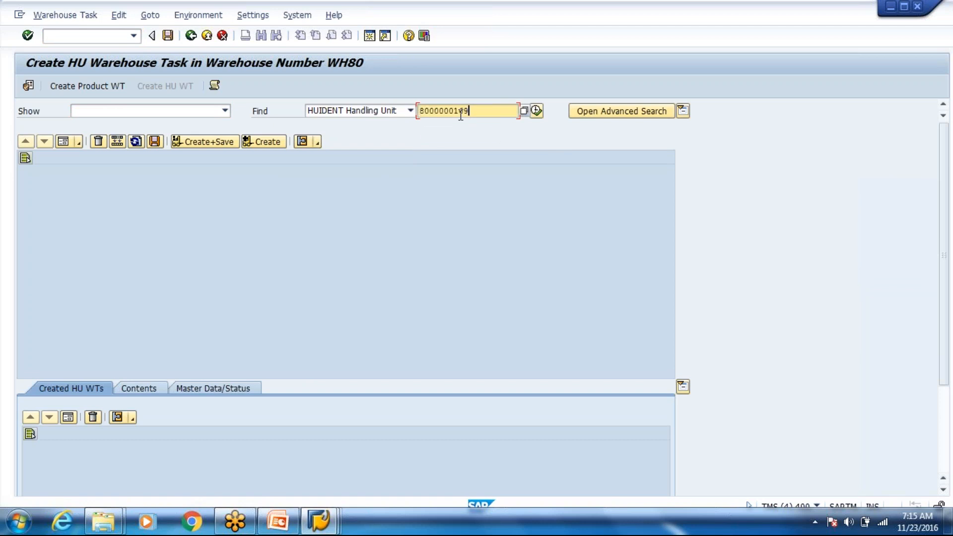
click(536, 111)
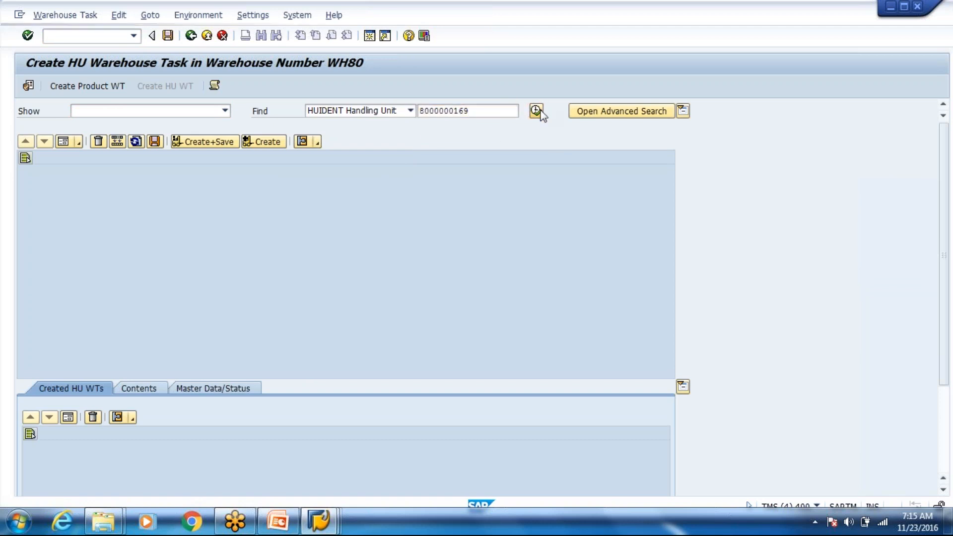
click(63, 142)
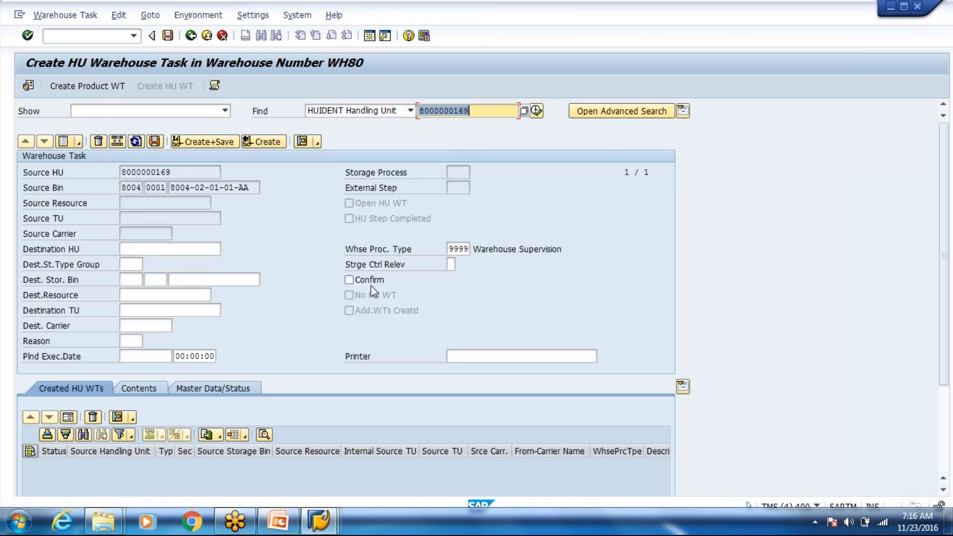
click(371, 284)
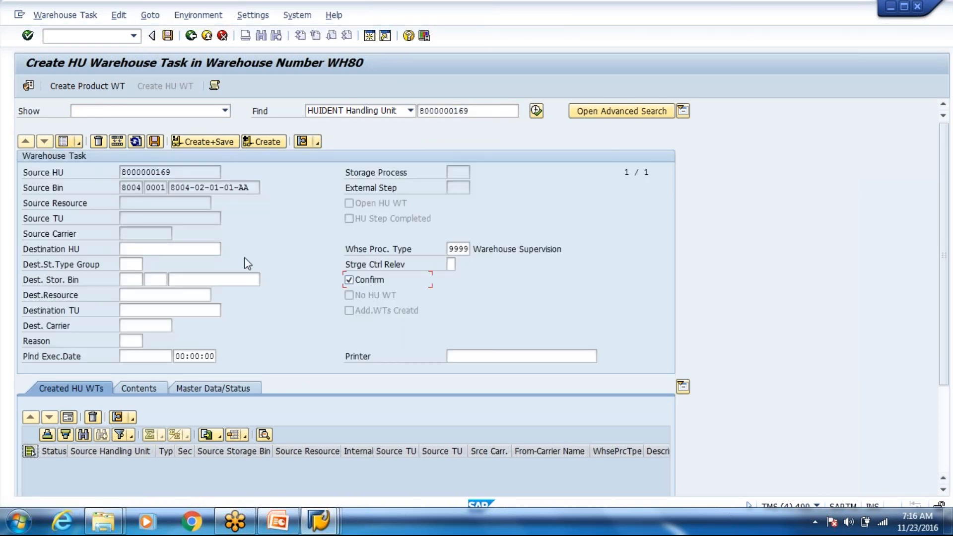
click(133, 281)
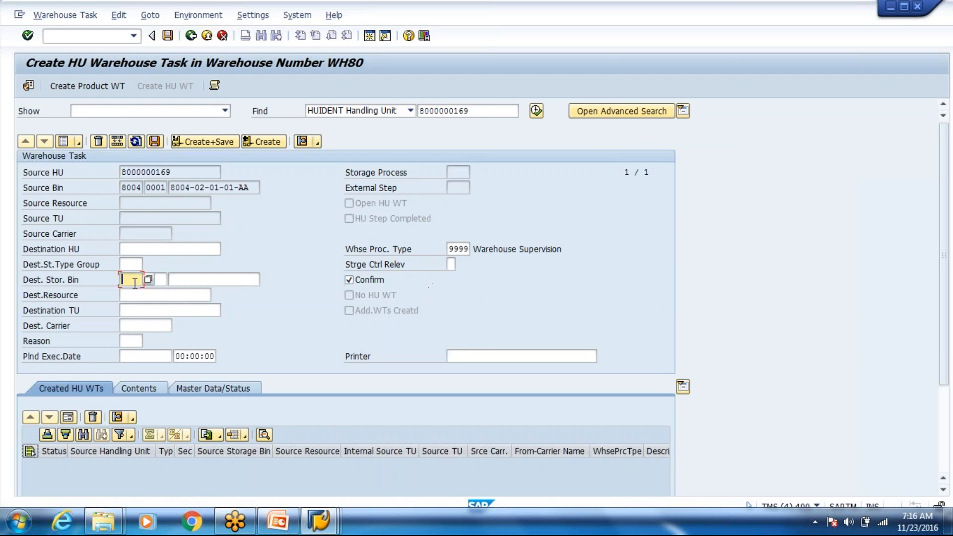
text(800)
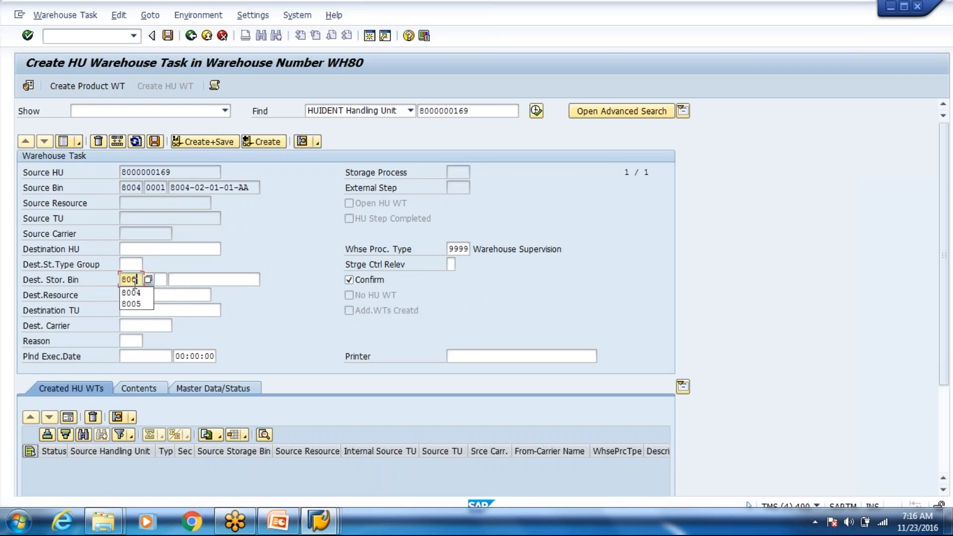
text(4)
click(257, 278)
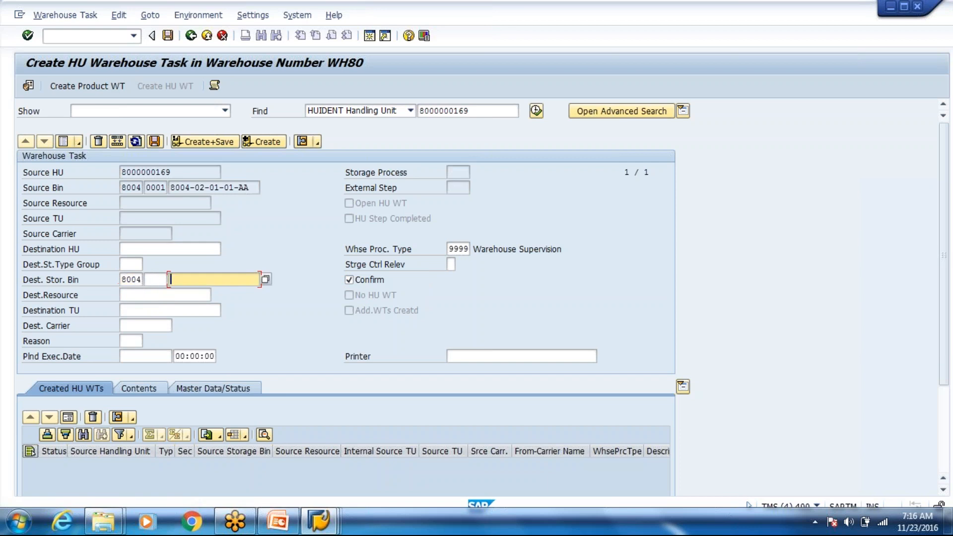
click(267, 280)
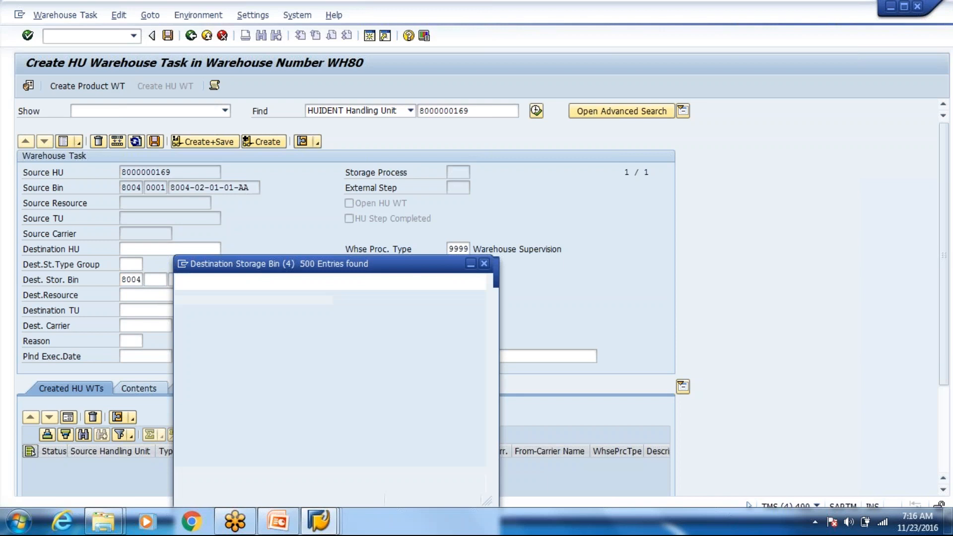
double_click(267, 396)
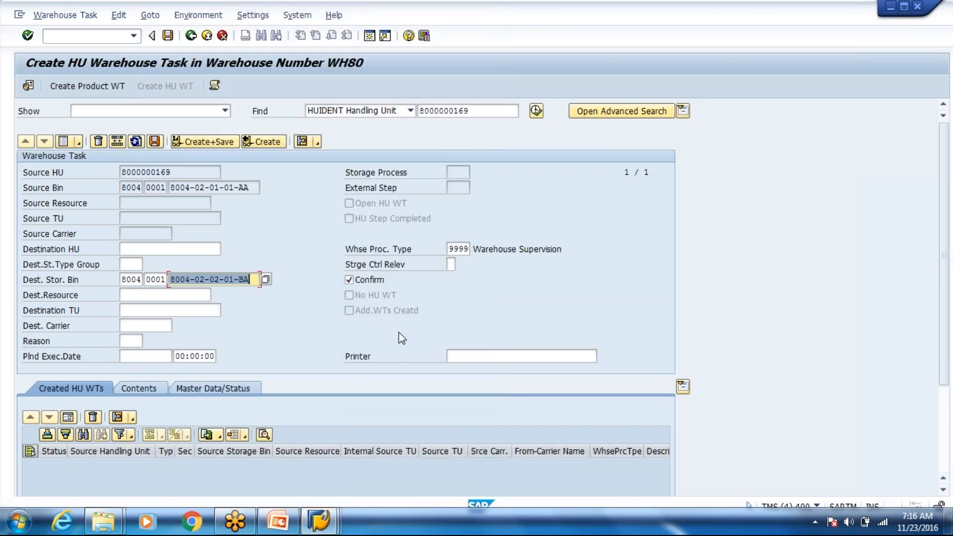
click(203, 141)
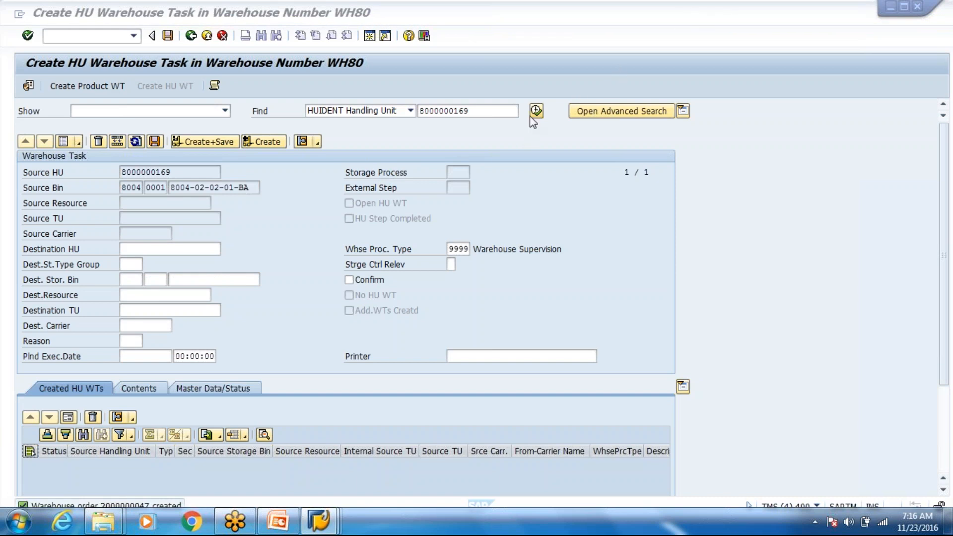
key(alt+Tab)
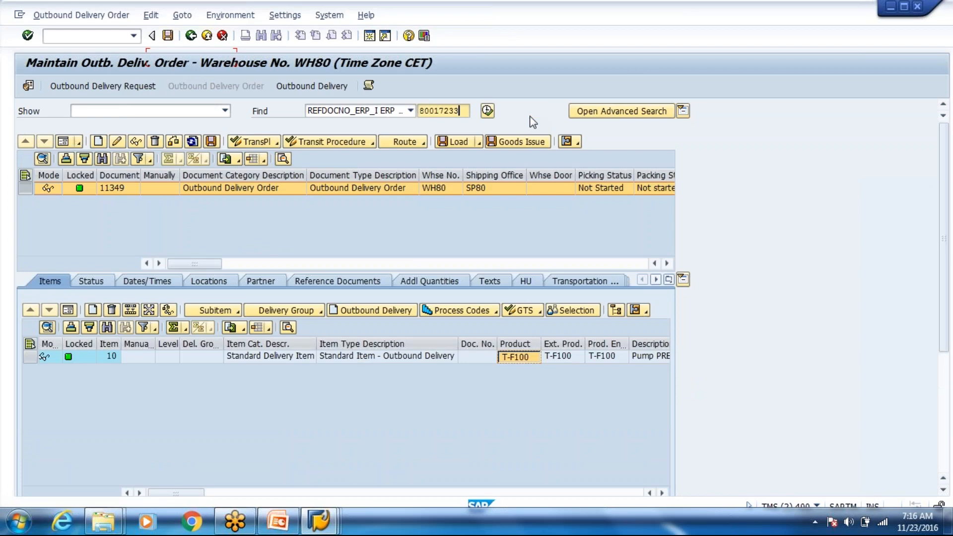
key(alt+Tab)
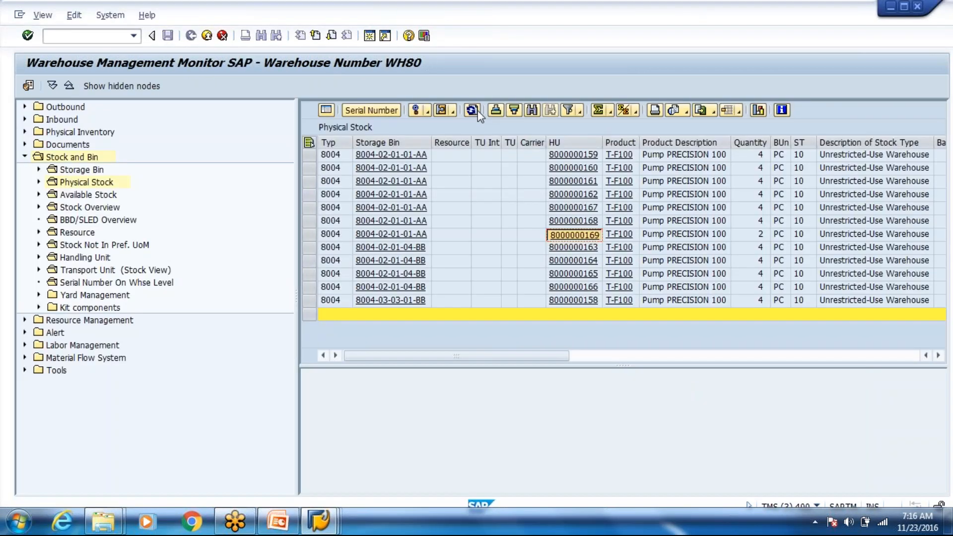
click(472, 110)
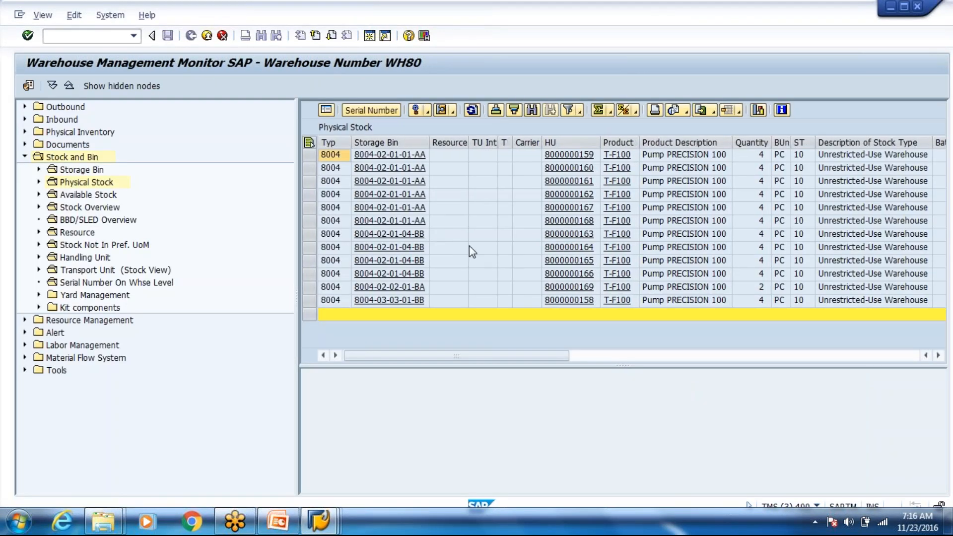
click(438, 224)
key(Left)
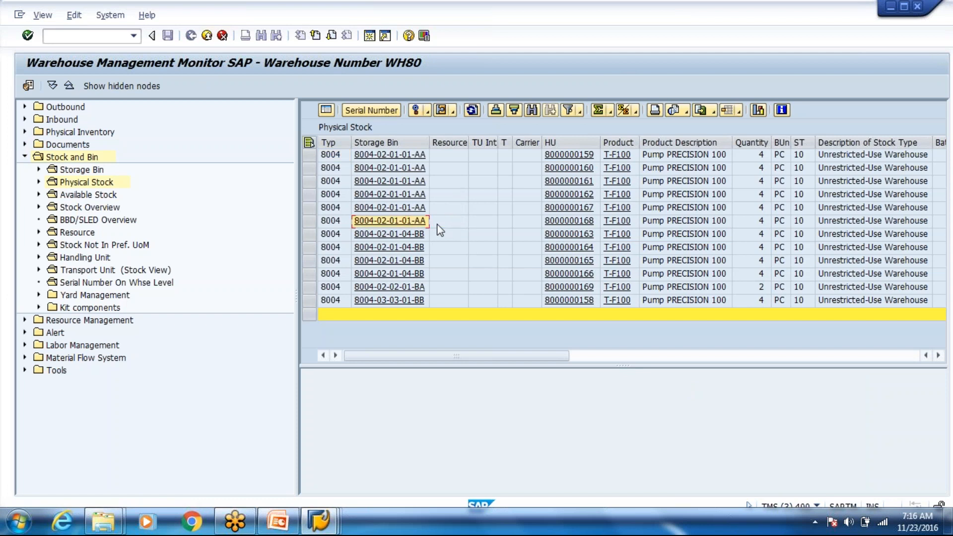
key(shift+Down)
key(ctrl+c)
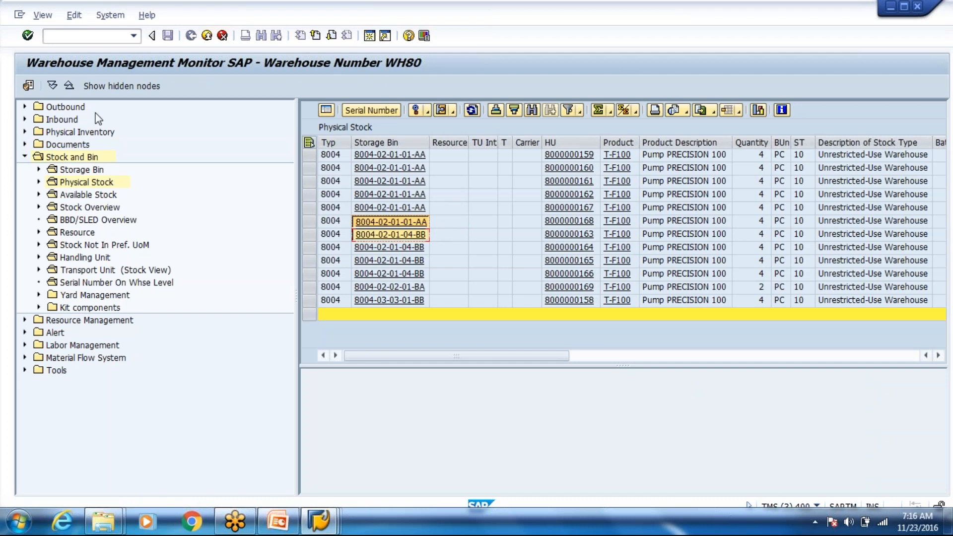
click(75, 171)
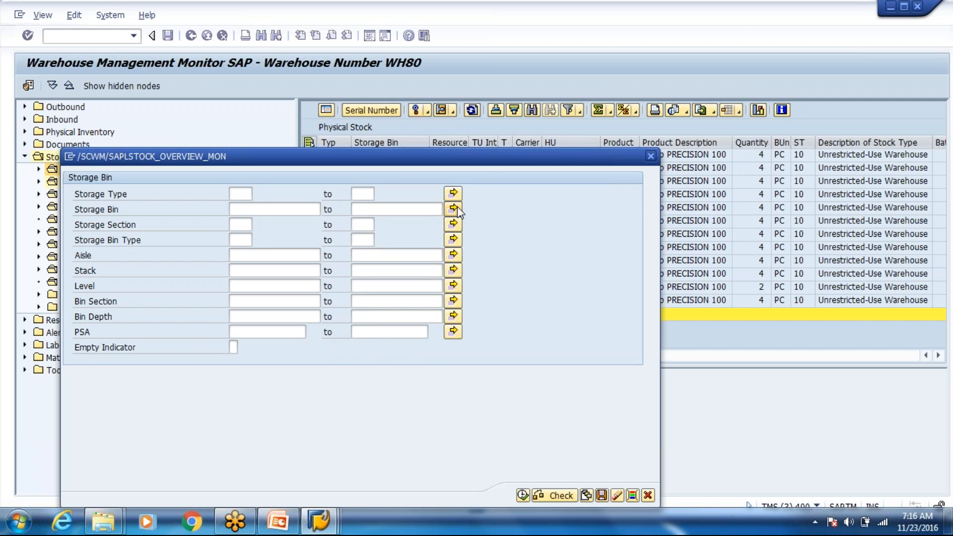
click(453, 209)
key(shift+F12)
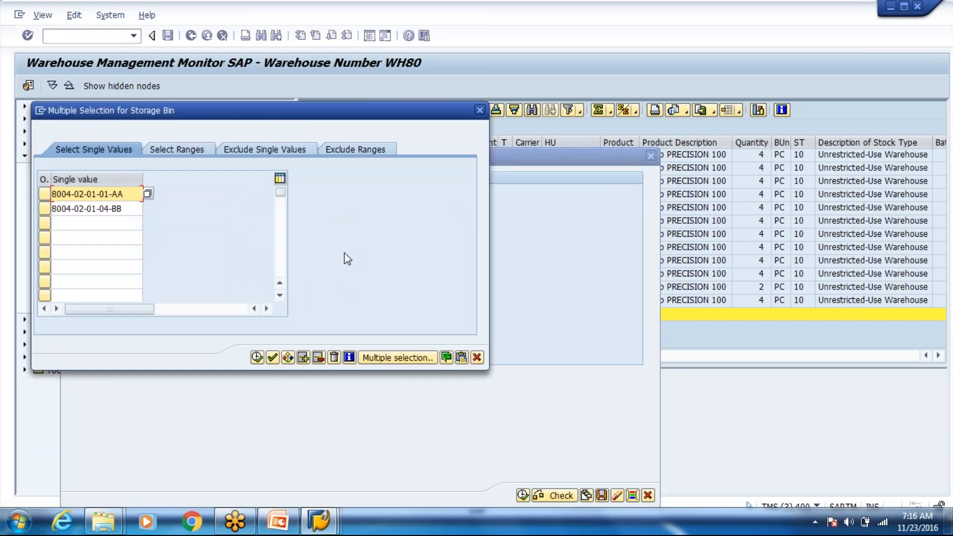
click(258, 358)
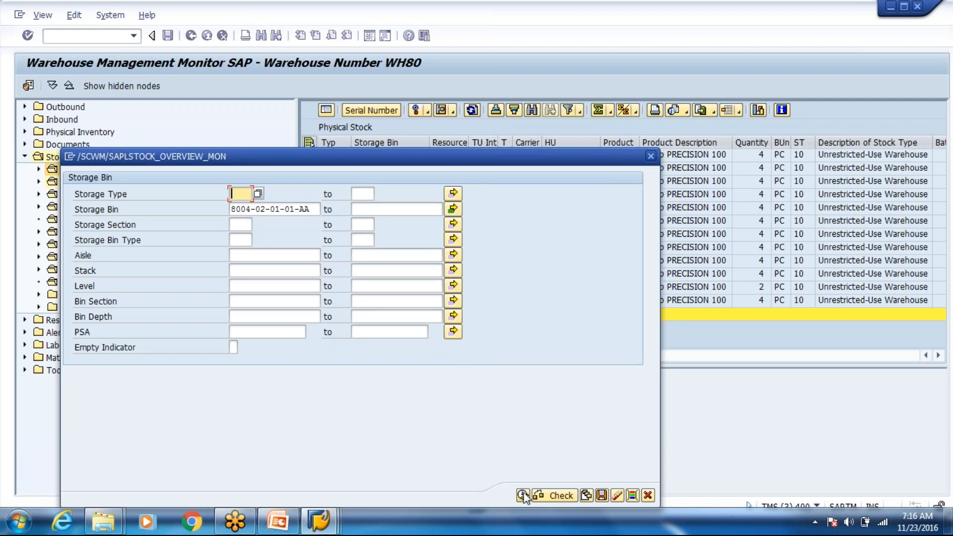
click(523, 496)
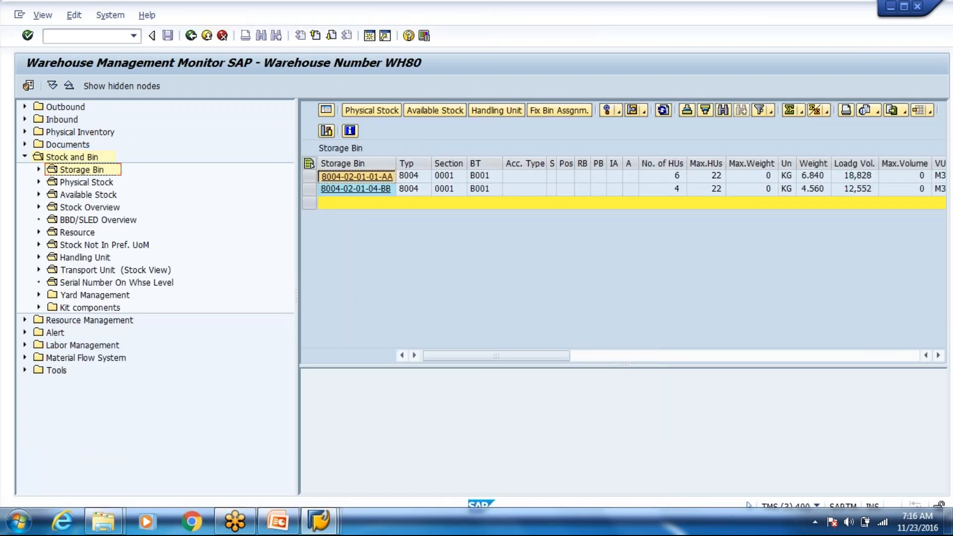
Step: Block both bins for stock removal and putaway, then exit the HU warehouse task screen
click(309, 164)
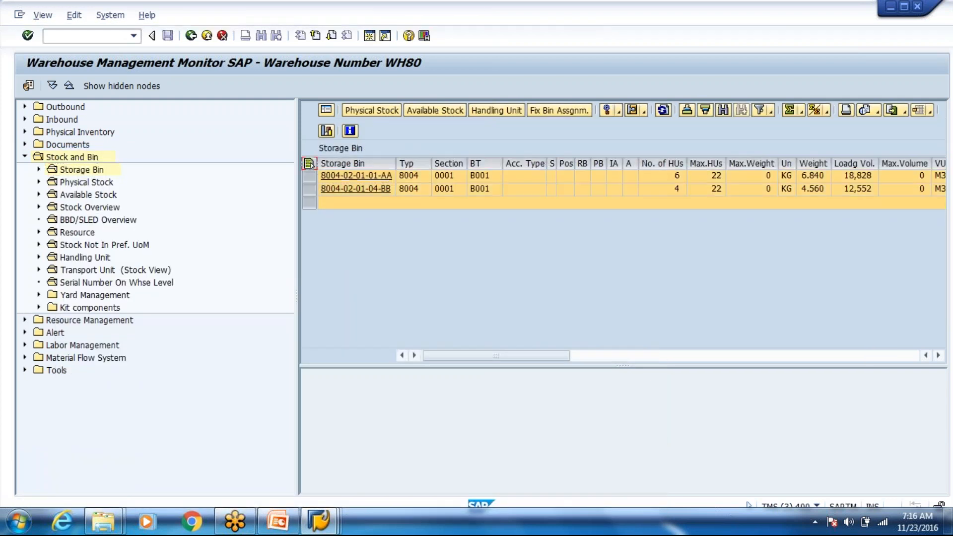
click(620, 110)
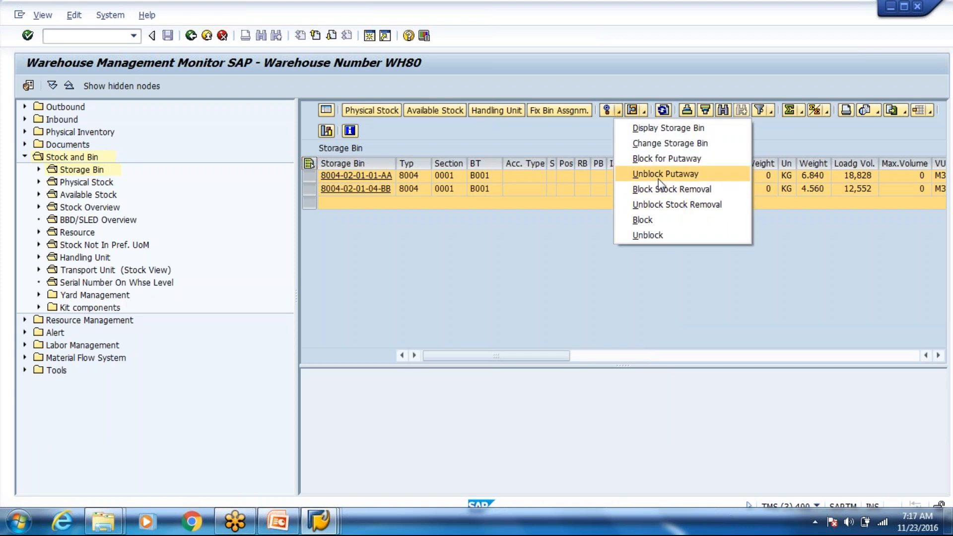
click(660, 190)
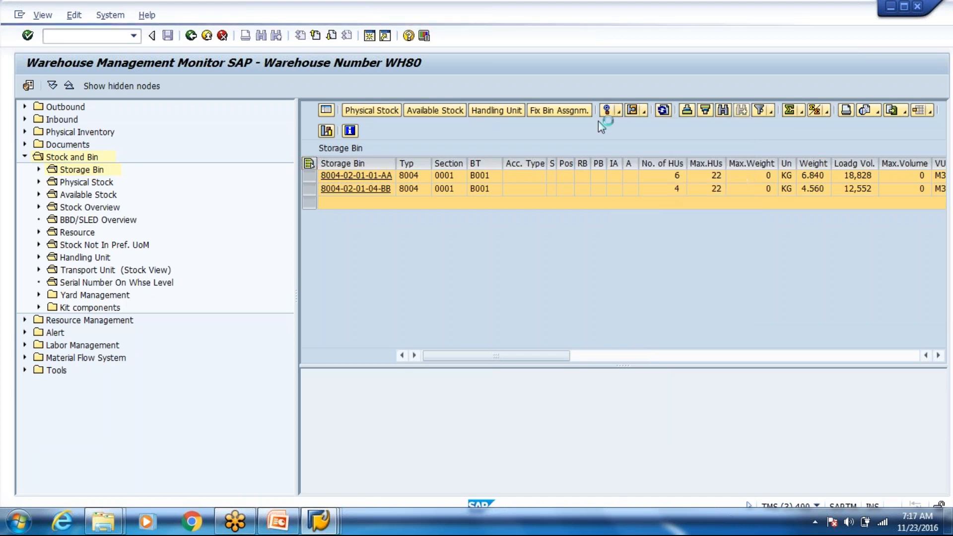
click(619, 113)
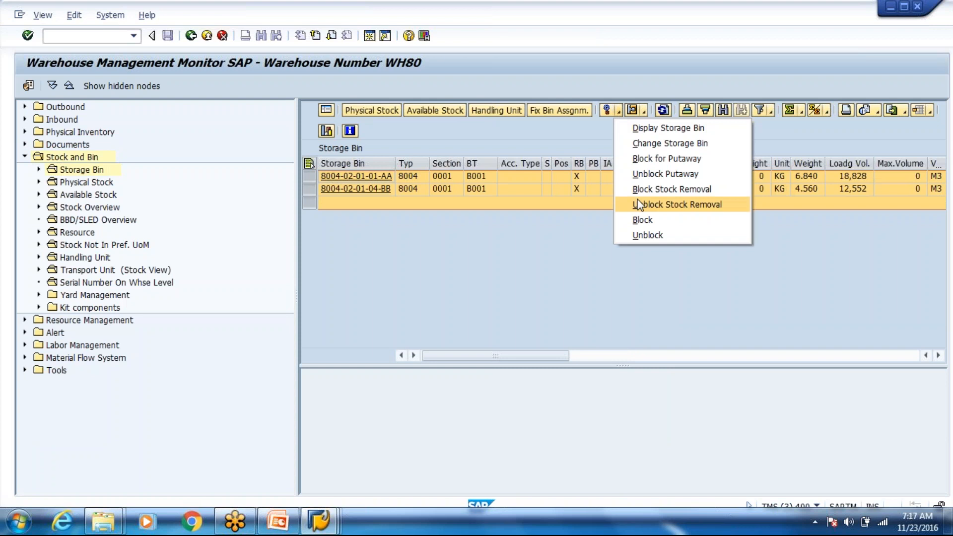
click(644, 159)
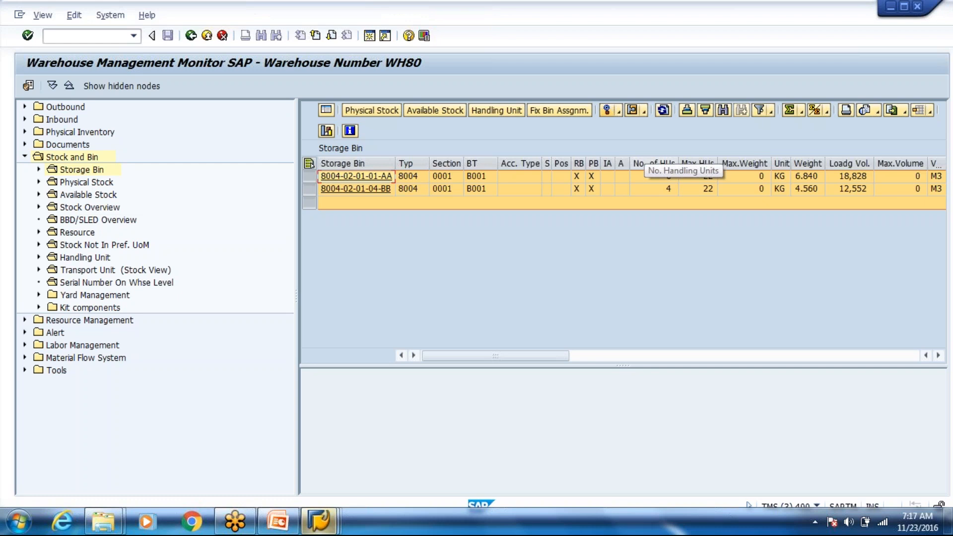
key(alt+Tab)
key(alt+Tab)
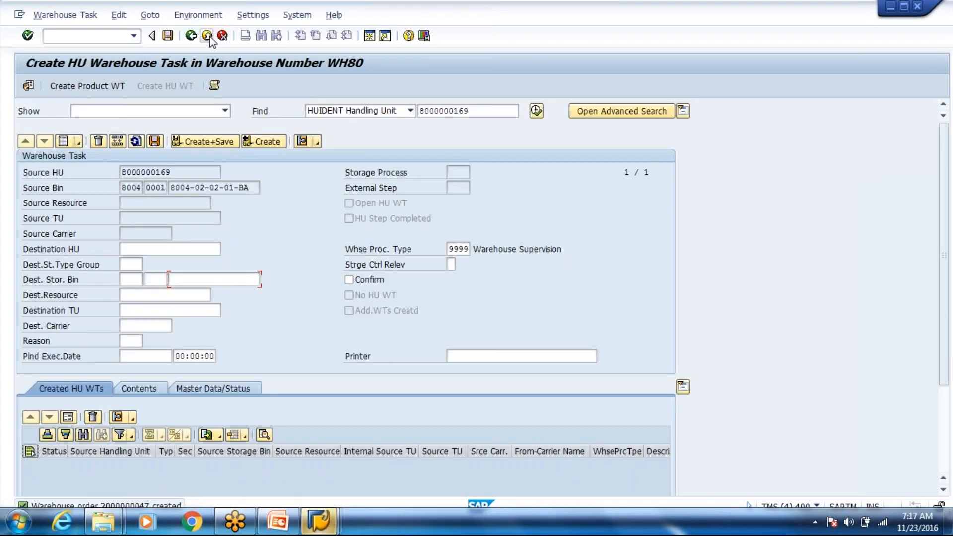
key(F3)
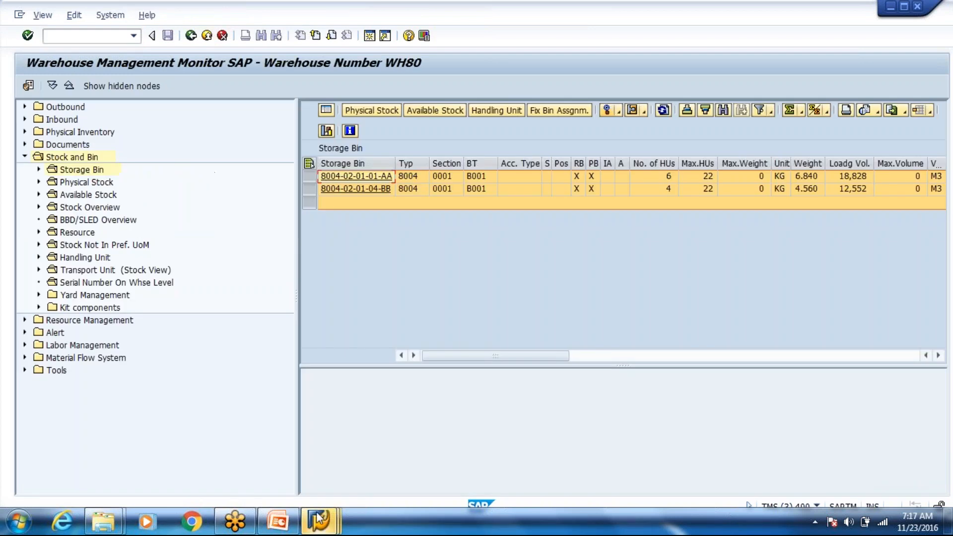
key(alt+Tab)
key(alt+Tab)
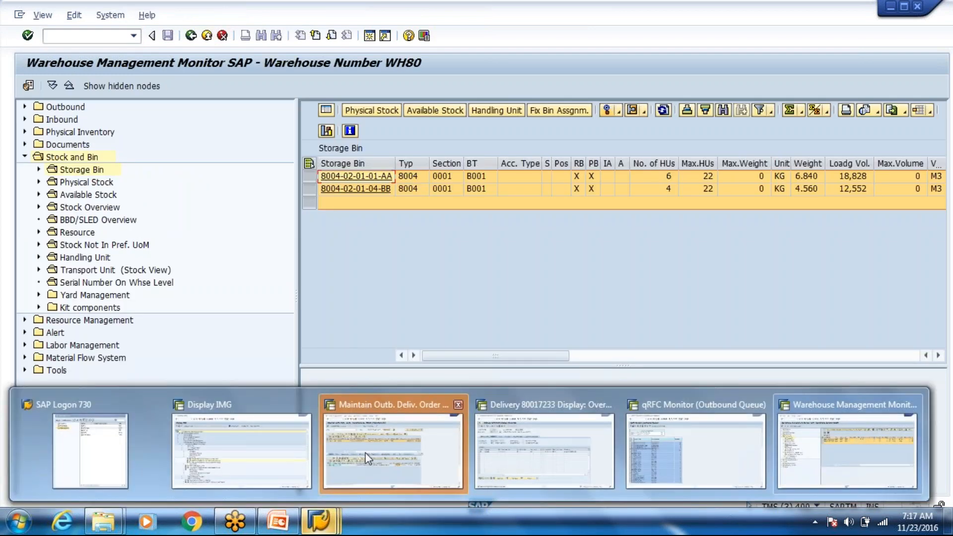
click(368, 457)
click(82, 15)
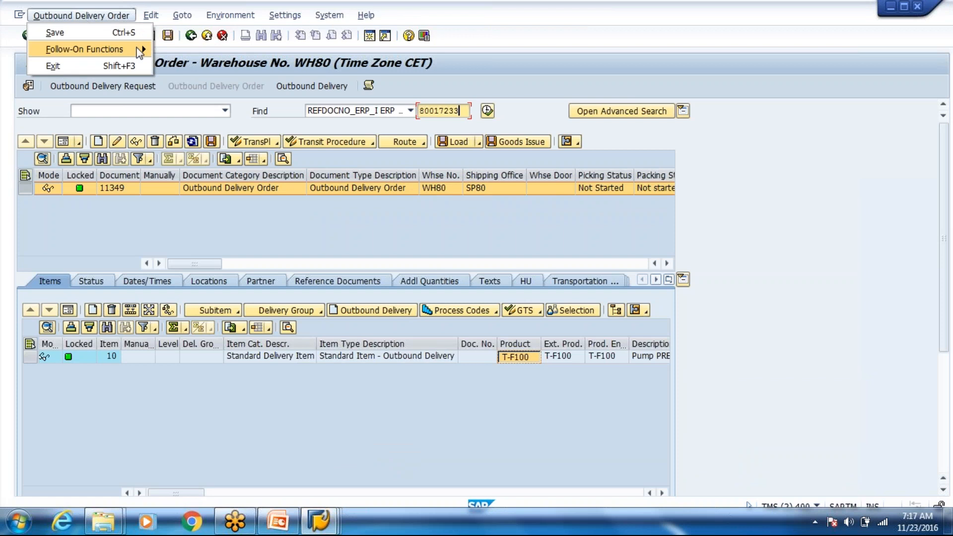
mouse_move(140, 53)
click(201, 48)
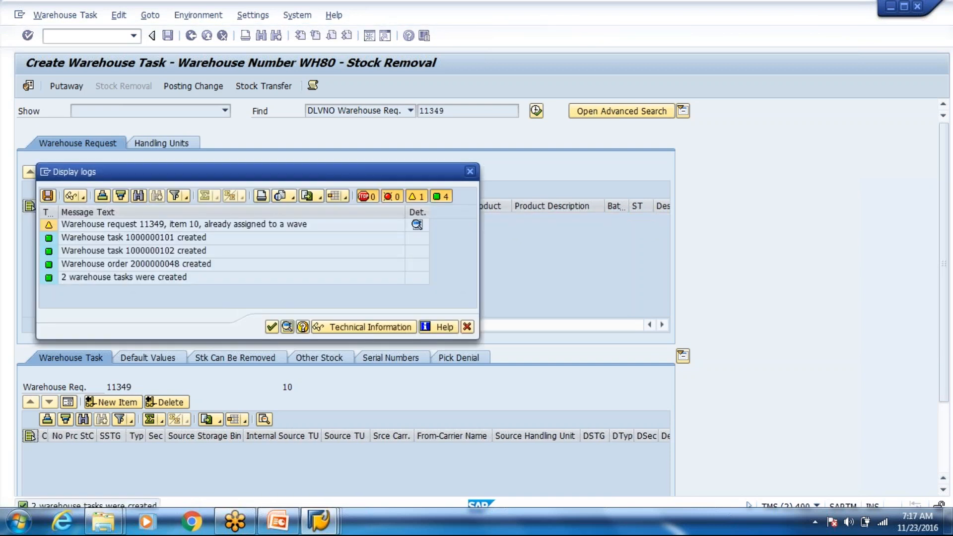
click(271, 328)
click(65, 15)
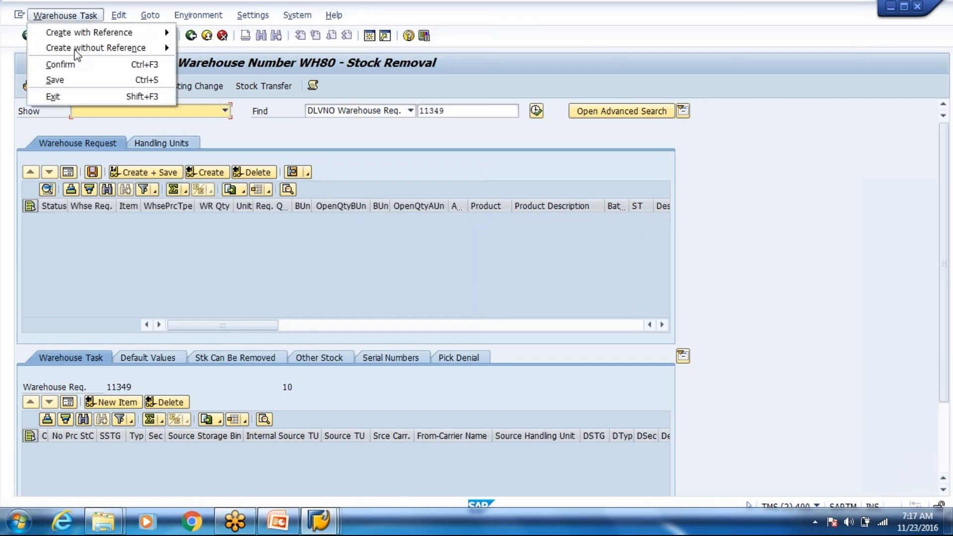
click(84, 63)
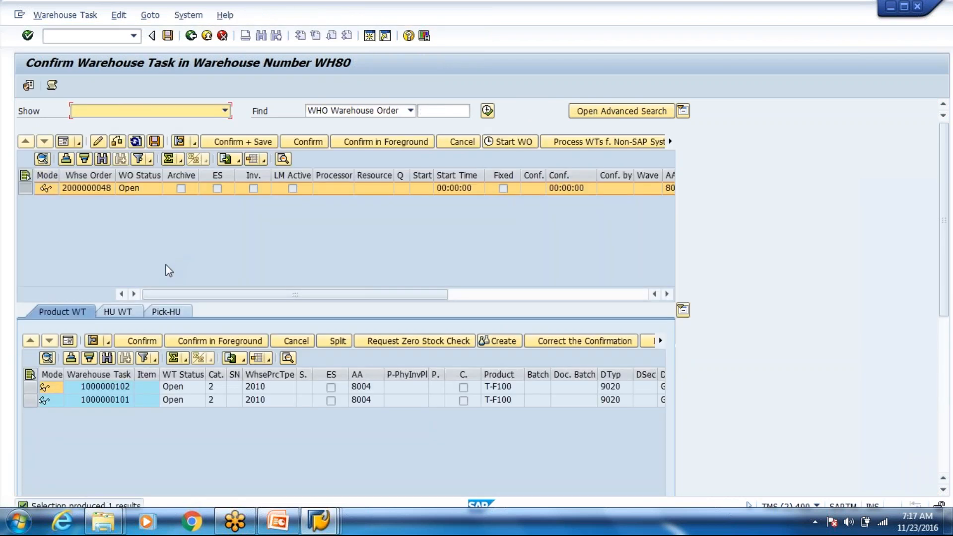
Step: Review the product and destination columns of the two warehouse tasks
click(356, 385)
key(Right)
key(Right)
key(Right)
key(Right)
key(Right)
key(Right)
key(Right)
key(Right)
key(Right)
key(Right)
key(Right)
key(Right)
key(Right)
key(Right)
key(Right)
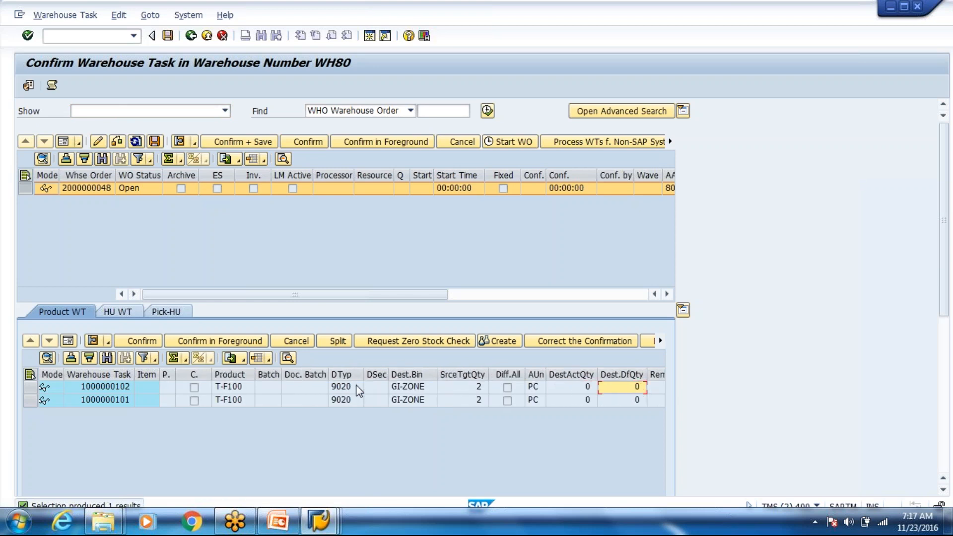
key(Right)
key(Right)
key(Right)
key(Right)
key(Right)
key(Right)
key(Right)
key(Right)
key(Right)
key(Right)
key(Right)
key(Right)
key(Right)
key(Right)
key(Right)
key(Right)
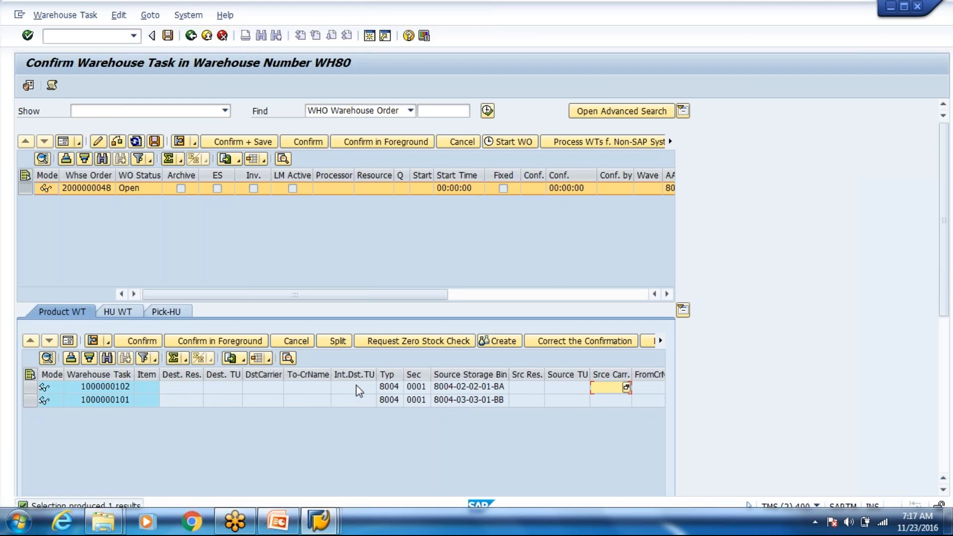
key(alt+Tab)
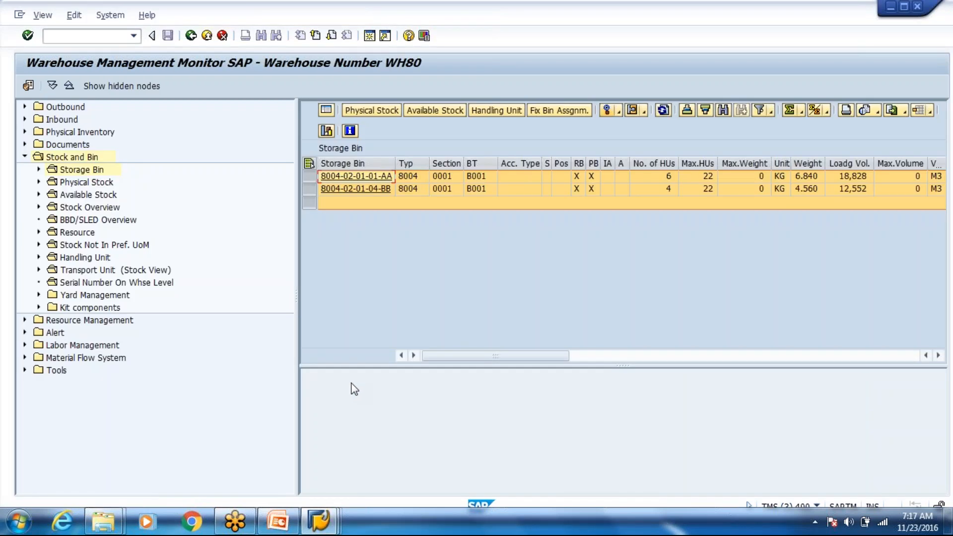
key(alt+Tab)
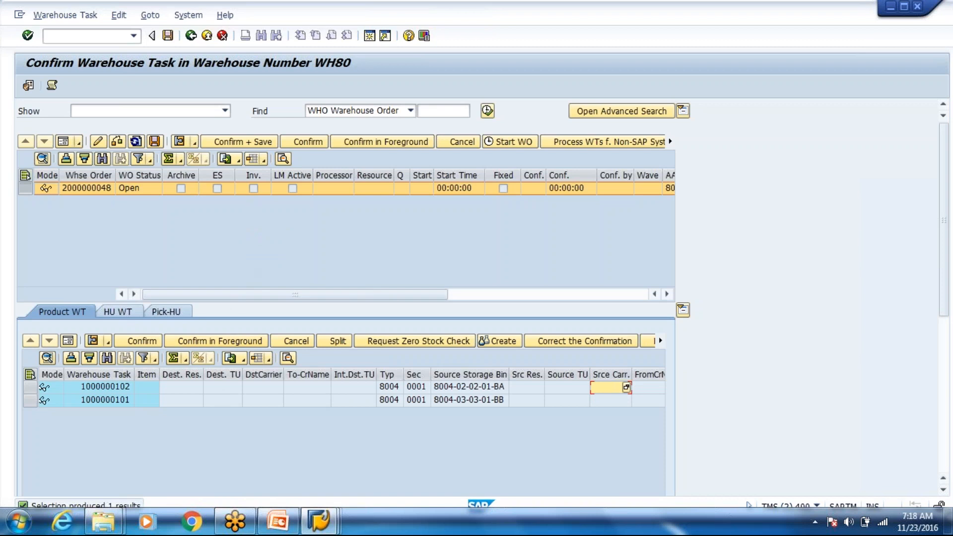
click(463, 146)
click(168, 35)
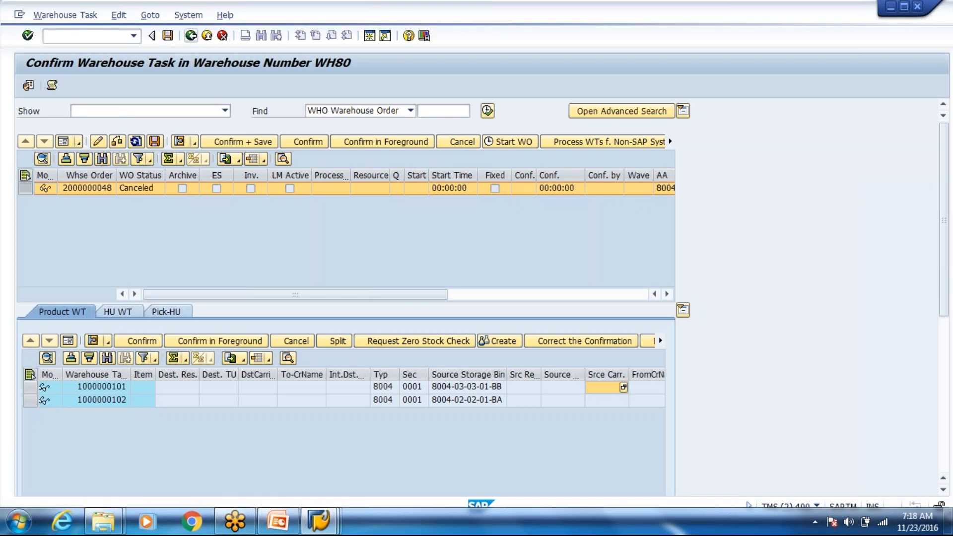
click(192, 35)
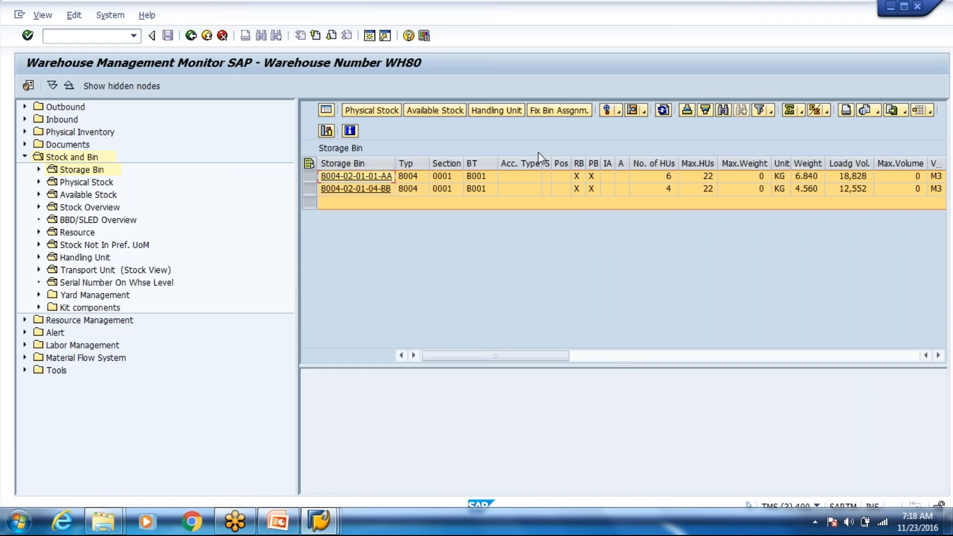
click(619, 111)
click(650, 206)
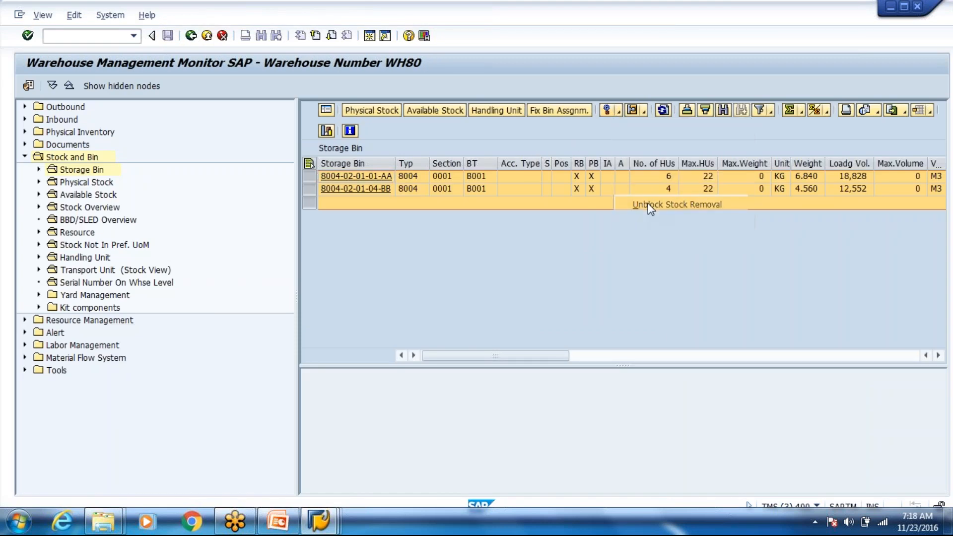
click(616, 114)
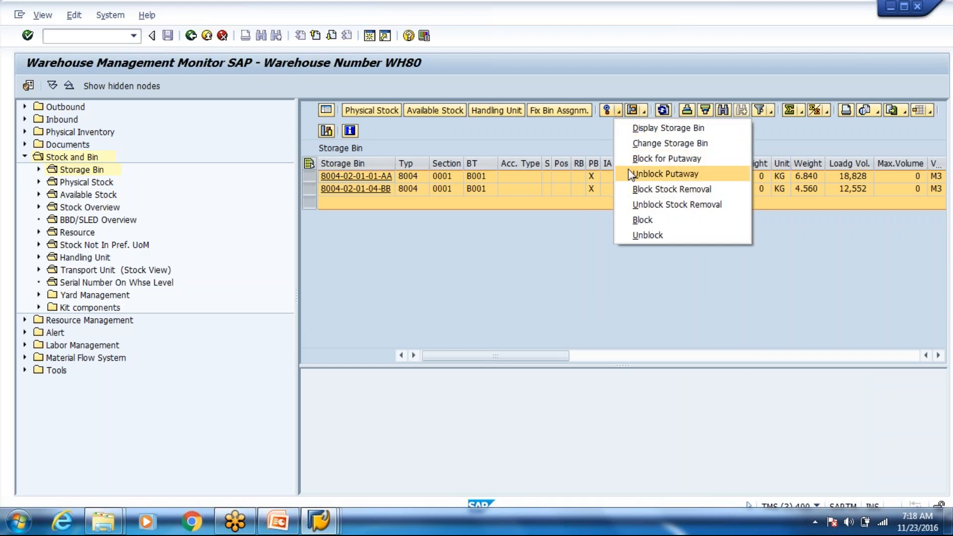
click(630, 174)
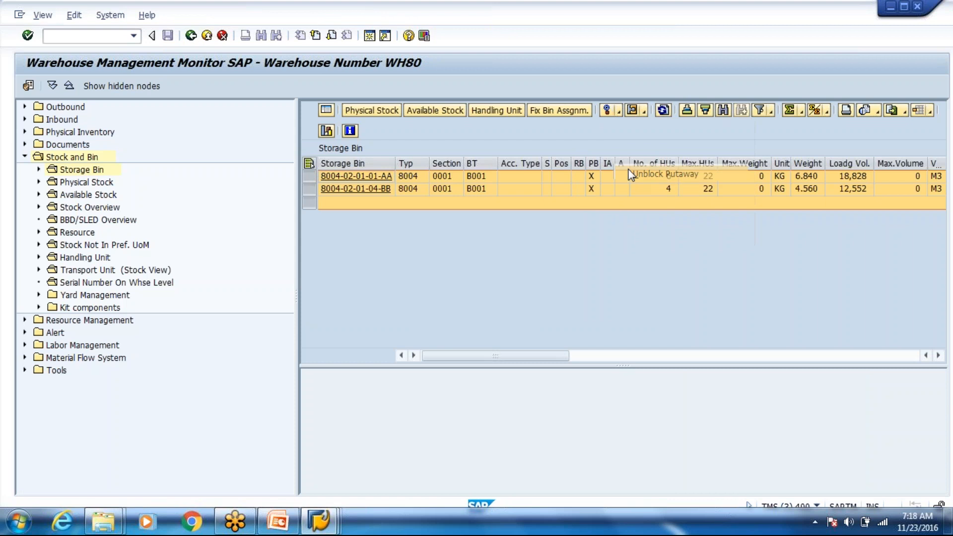
click(487, 117)
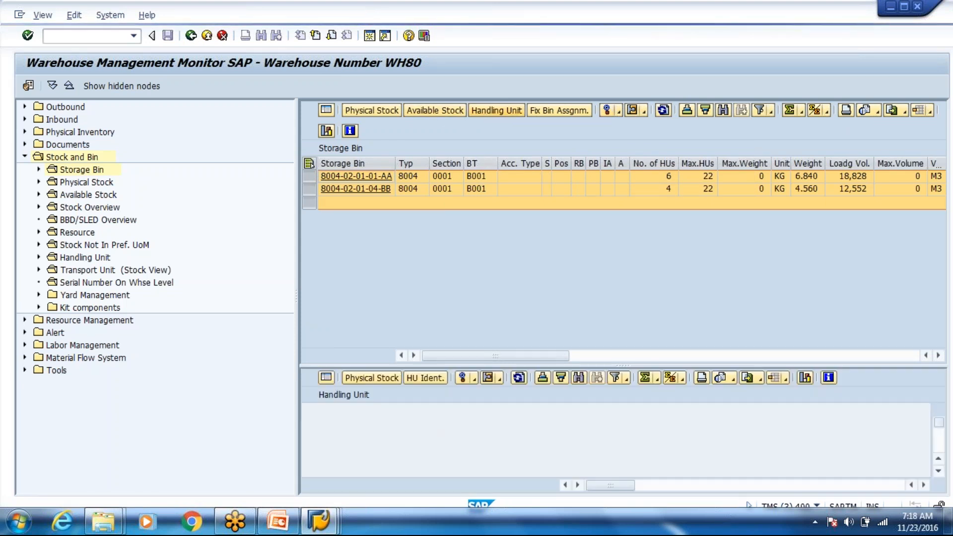
Step: Enlarge the handling unit list to show all ten HUs and close the qRFC Monitor
drag(611, 367, 610, 279)
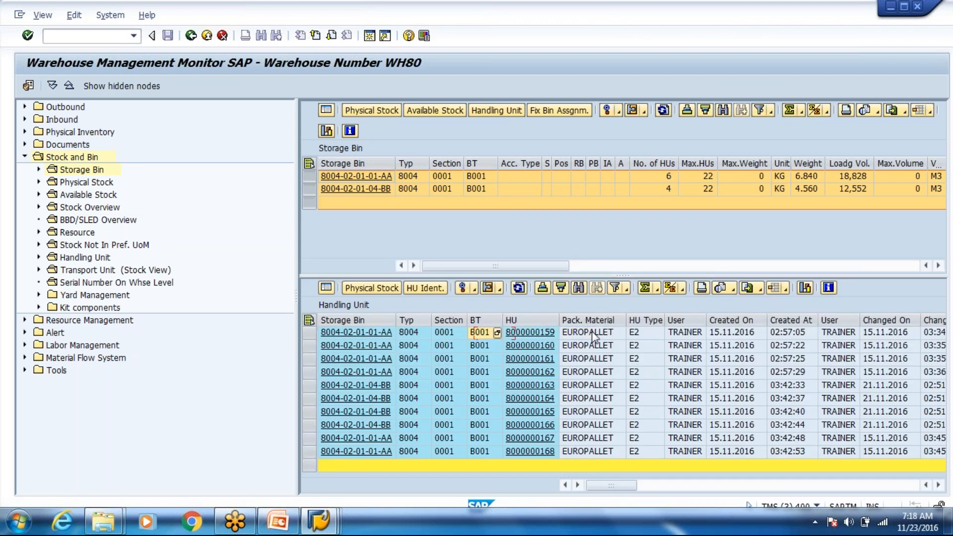
key(Left)
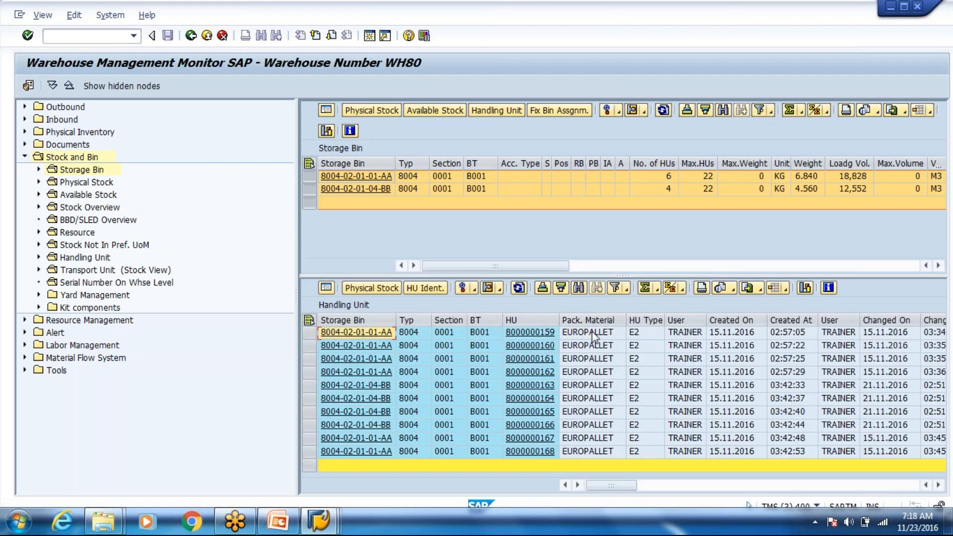
key(Right)
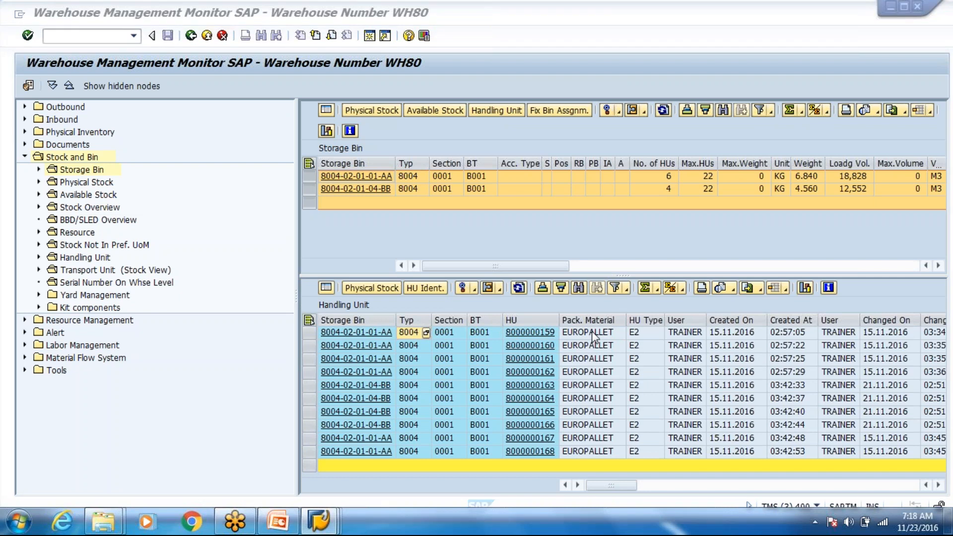
key(alt+Tab)
key(alt+Tab)
key(alt+Tab)
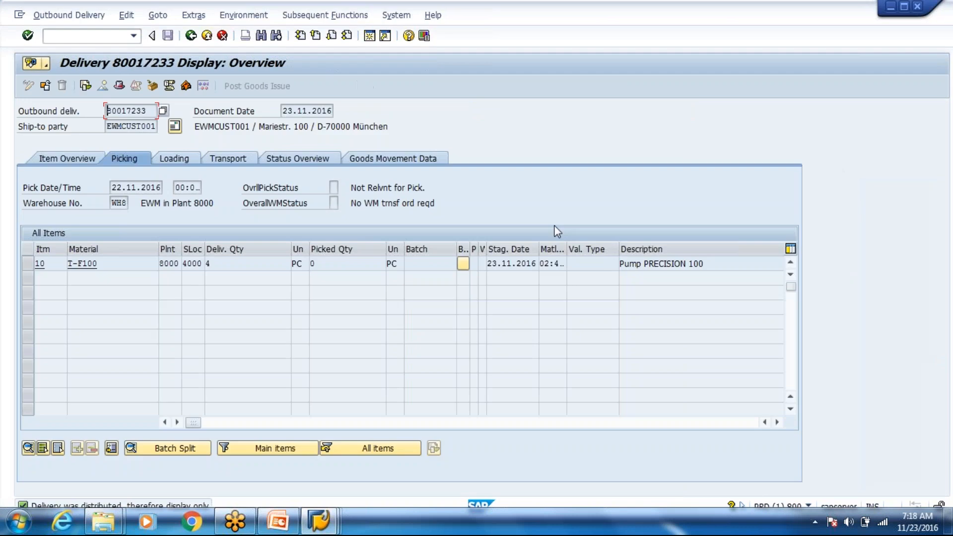
key(alt+Tab)
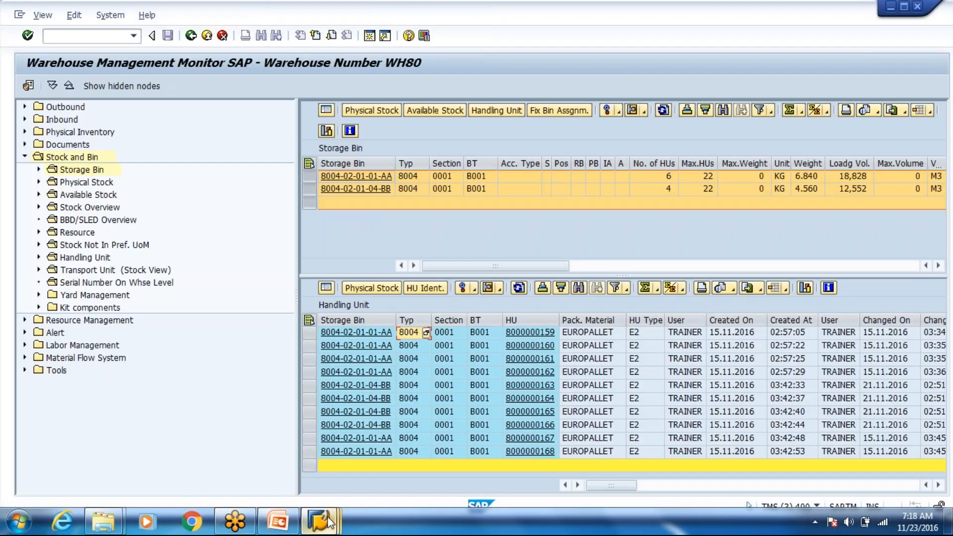
mouse_move(327, 521)
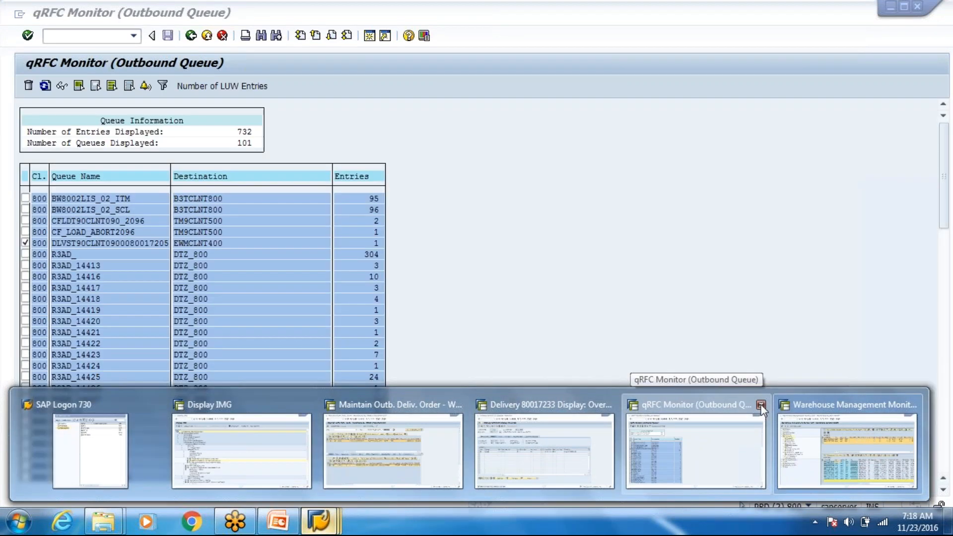
click(761, 407)
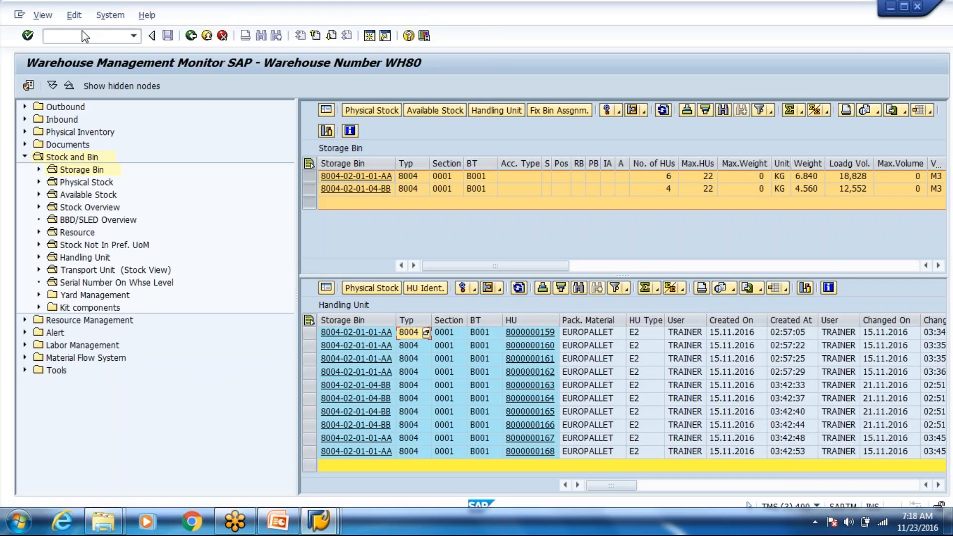
Step: Start transaction /o/scwm/adhu to create HU warehouse tasks
click(82, 34)
text(/o/scwm/adhu)
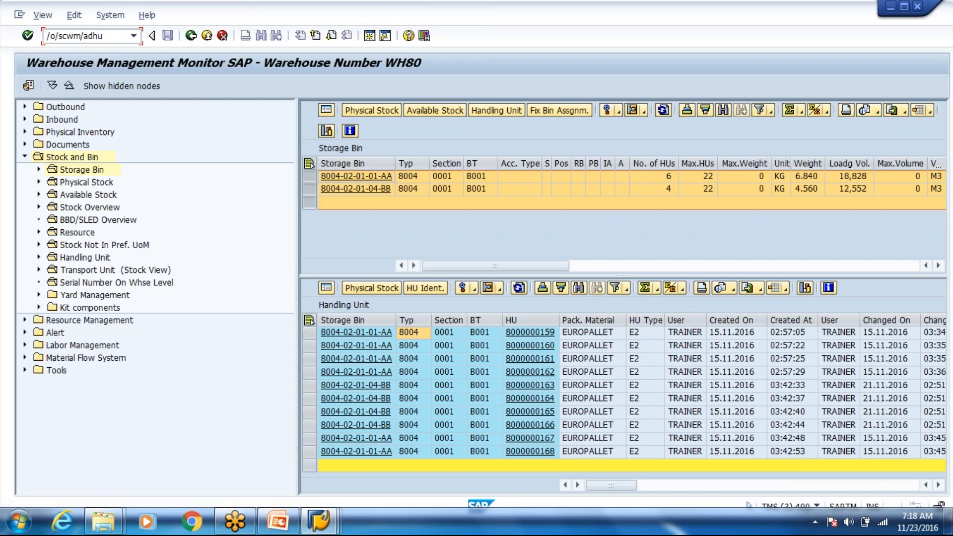
key(Return)
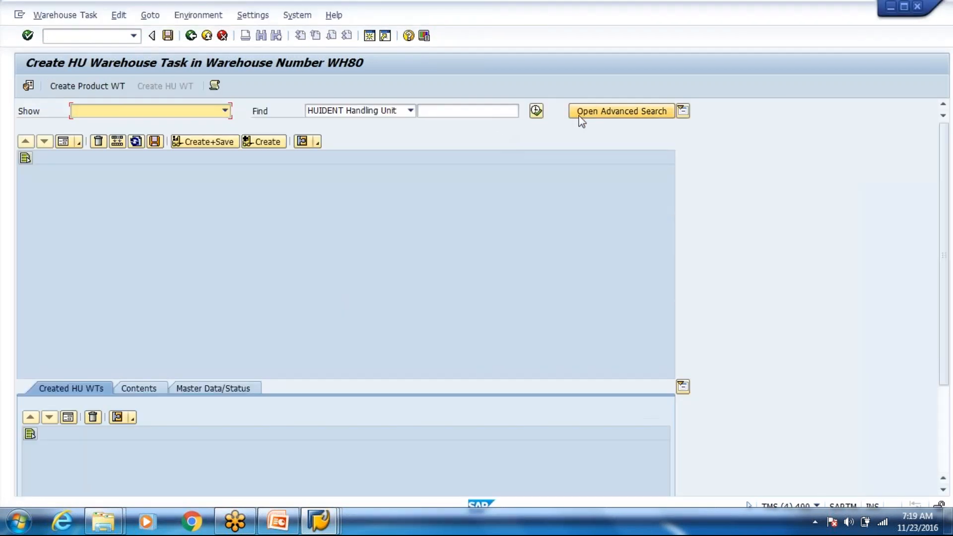
Step: Search HUs by the two 8004 storage bins pasted from the clipboard and select all ten results
click(580, 119)
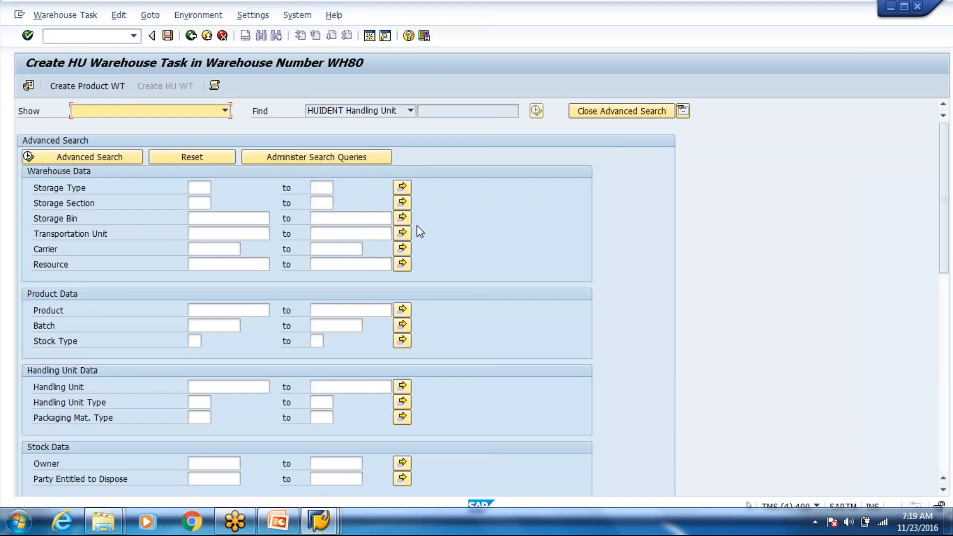
click(402, 218)
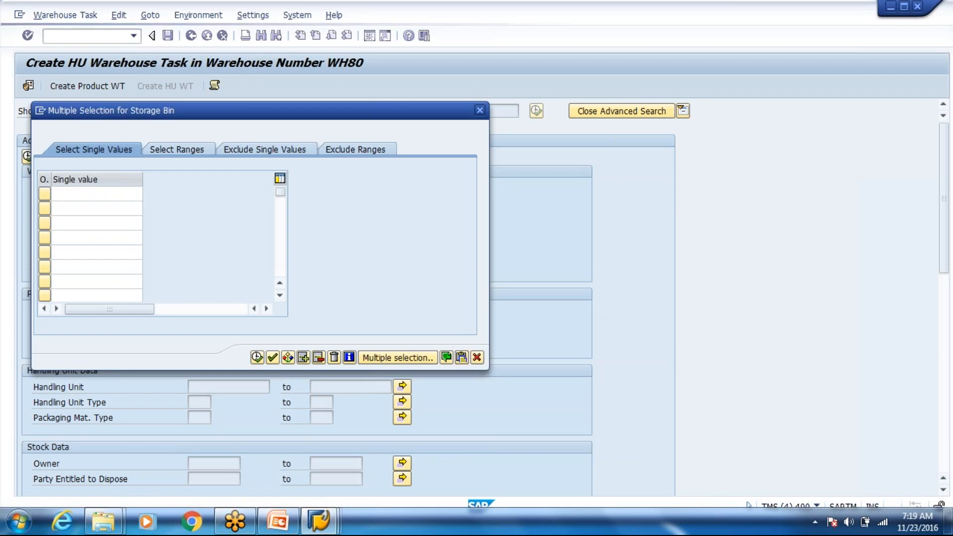
click(446, 356)
click(256, 357)
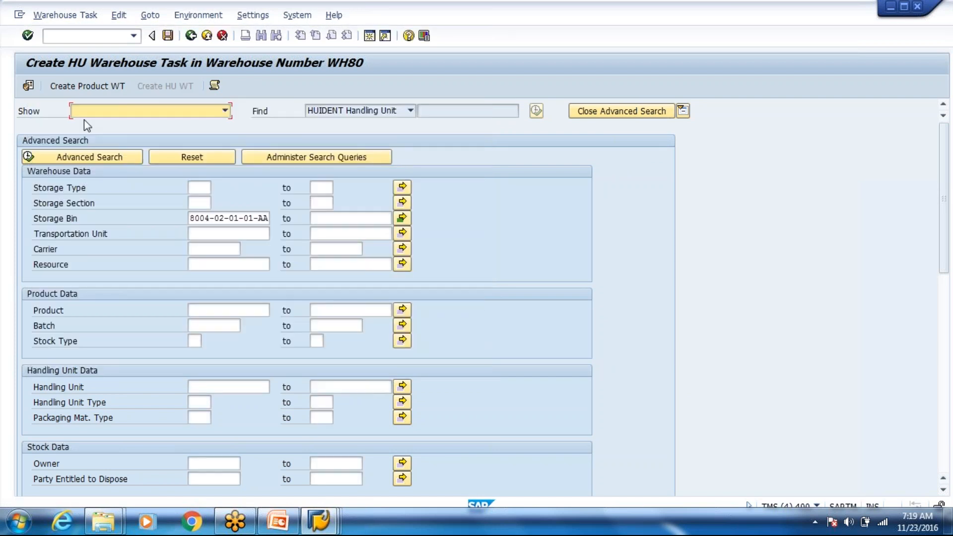
click(90, 157)
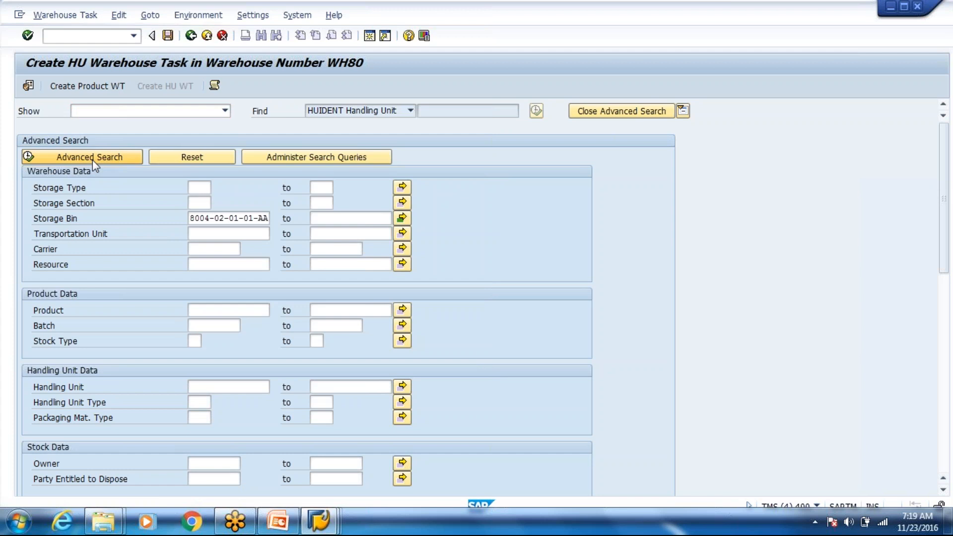
click(586, 114)
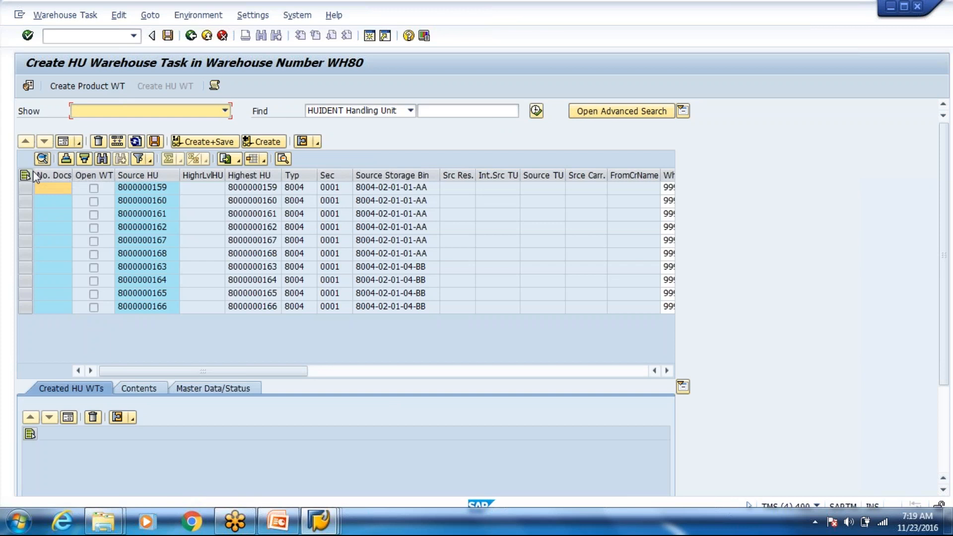
click(29, 175)
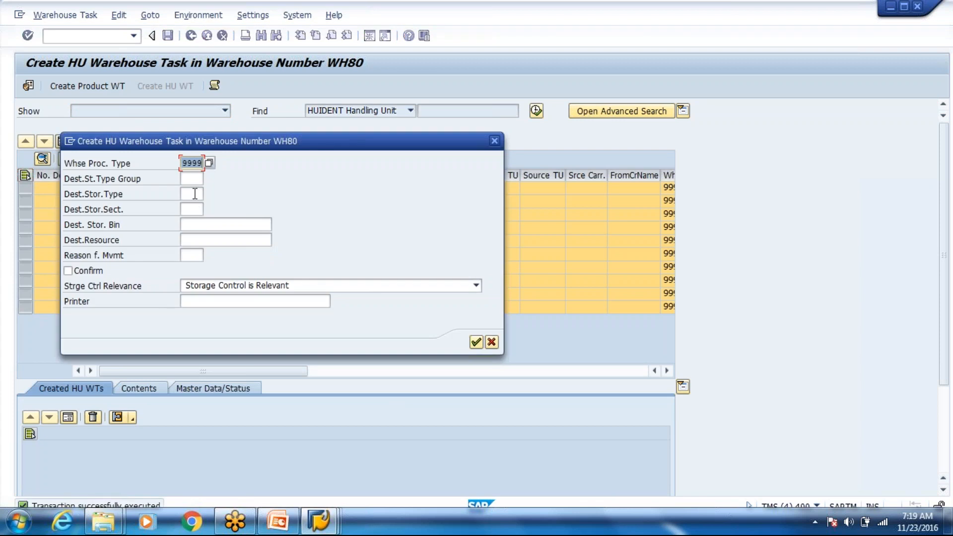
Step: Try creating confirmed HU tasks to destination storage type 8003; dismiss the bin search error log
click(192, 194)
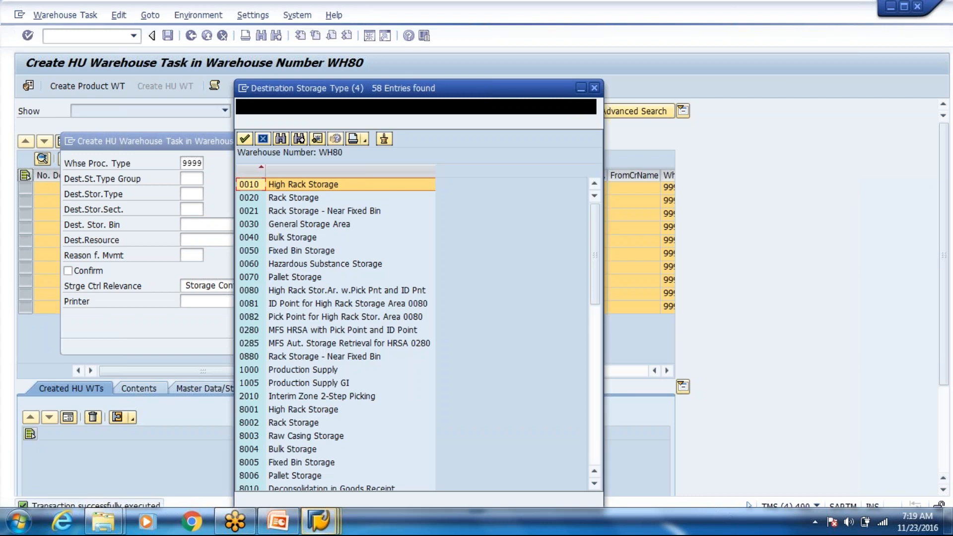
double_click(297, 438)
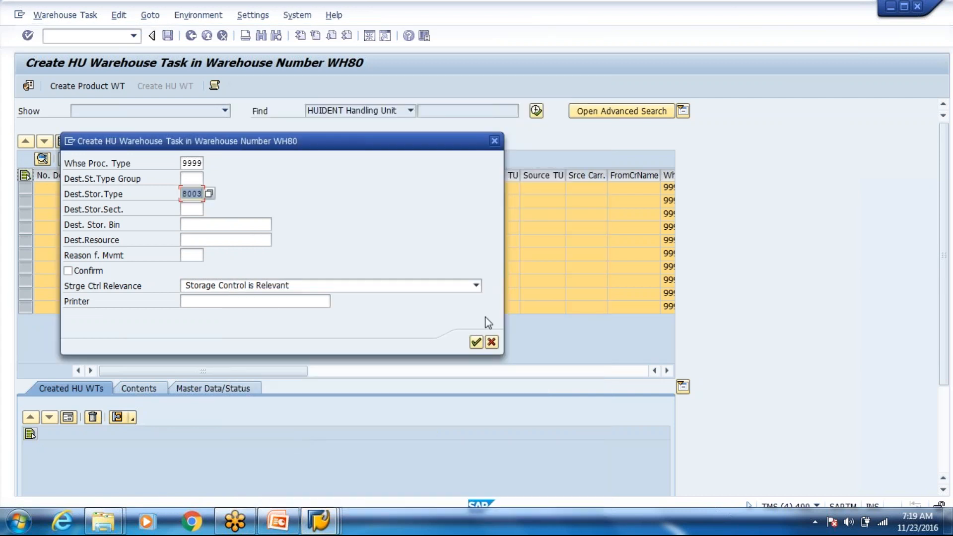
click(88, 272)
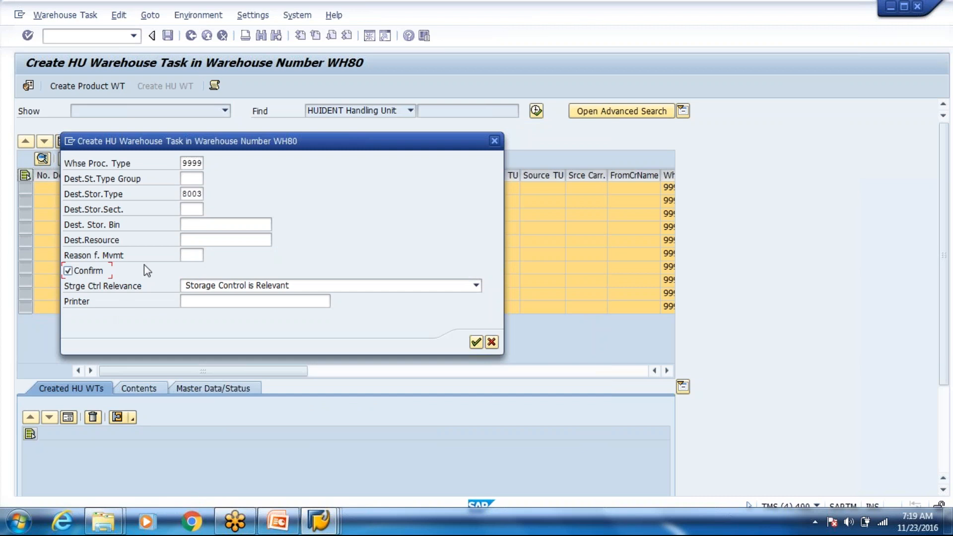
click(475, 343)
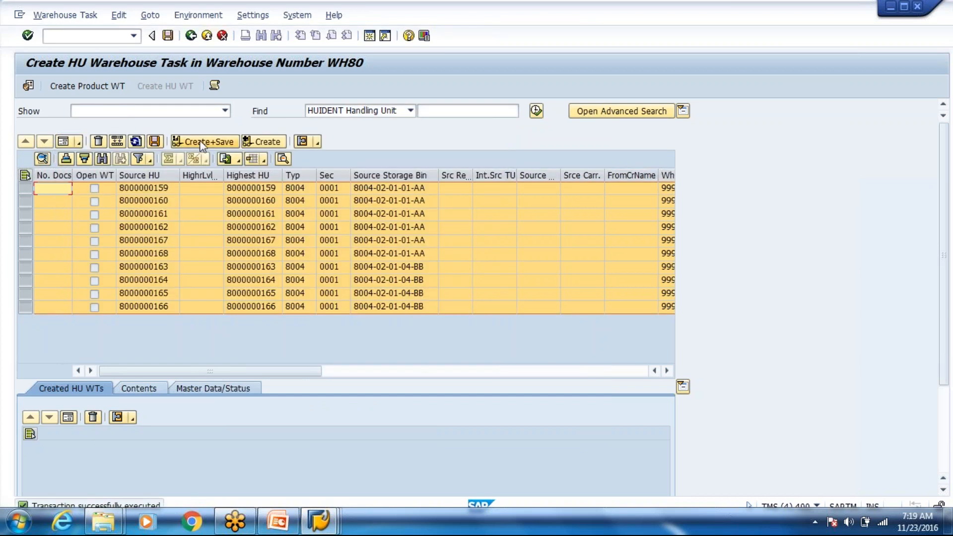
click(201, 144)
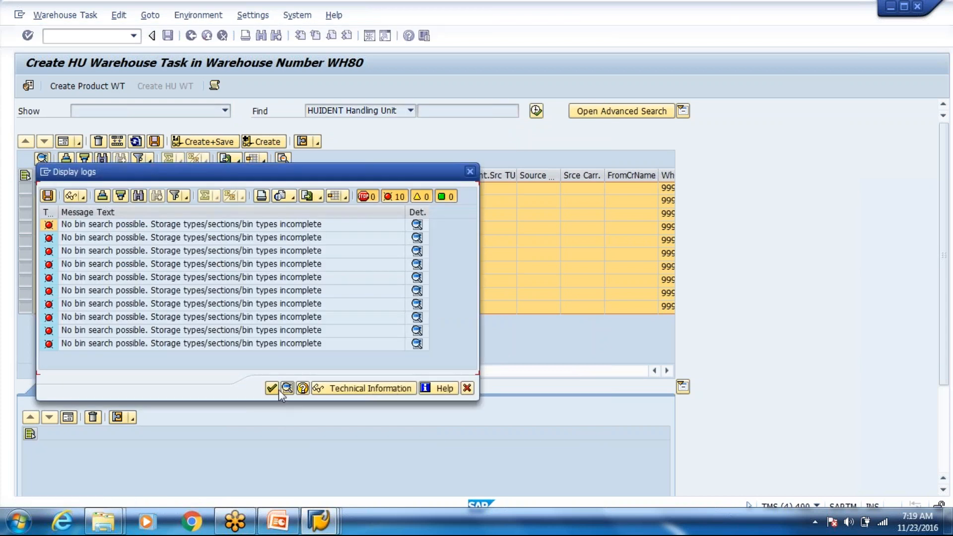
click(272, 388)
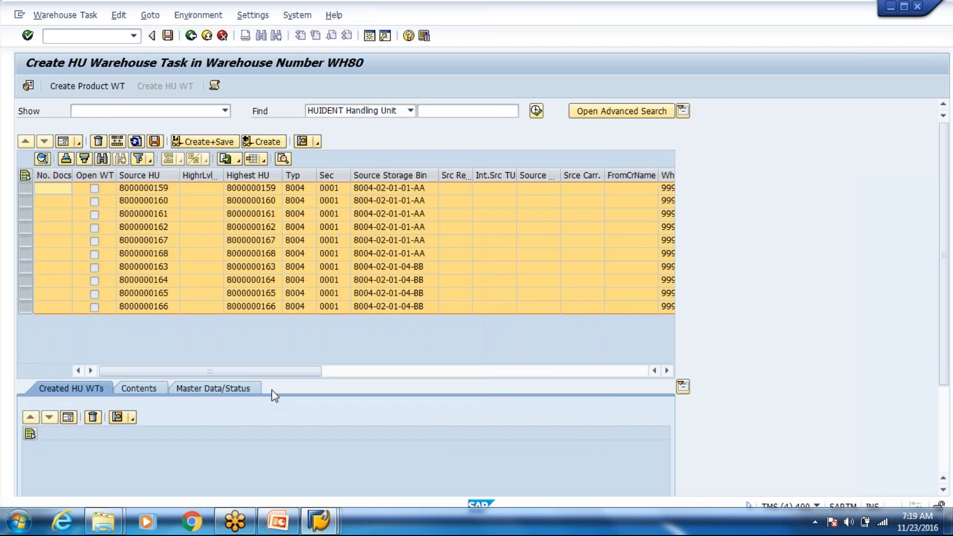
Step: Retry the confirmed HU tasks with destination storage type 8001; dismiss the HU type error log
click(140, 141)
click(194, 188)
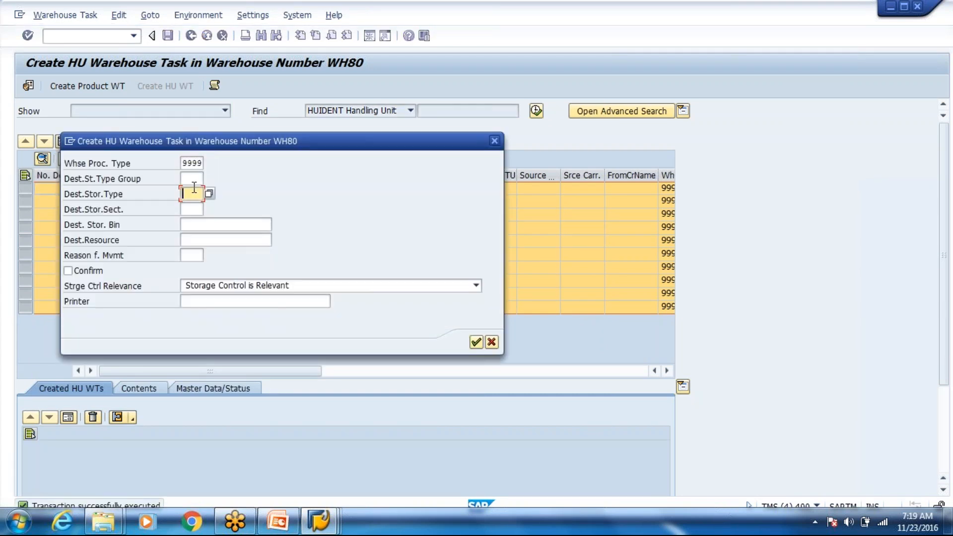
text(80)
click(197, 216)
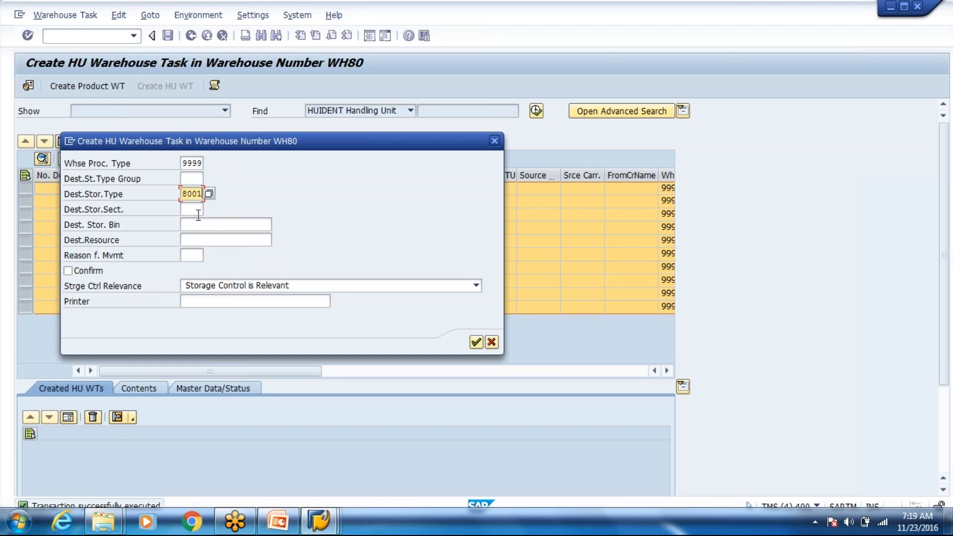
click(85, 272)
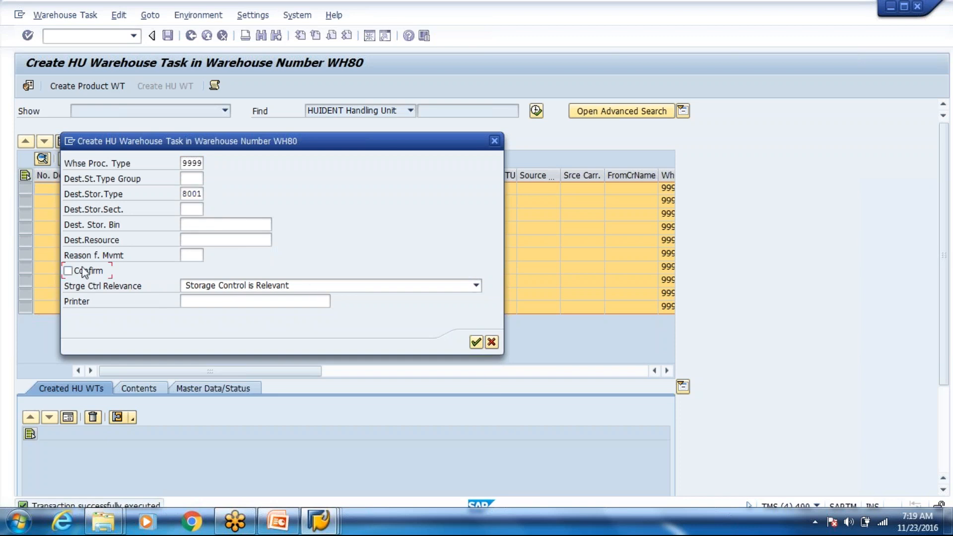
click(479, 342)
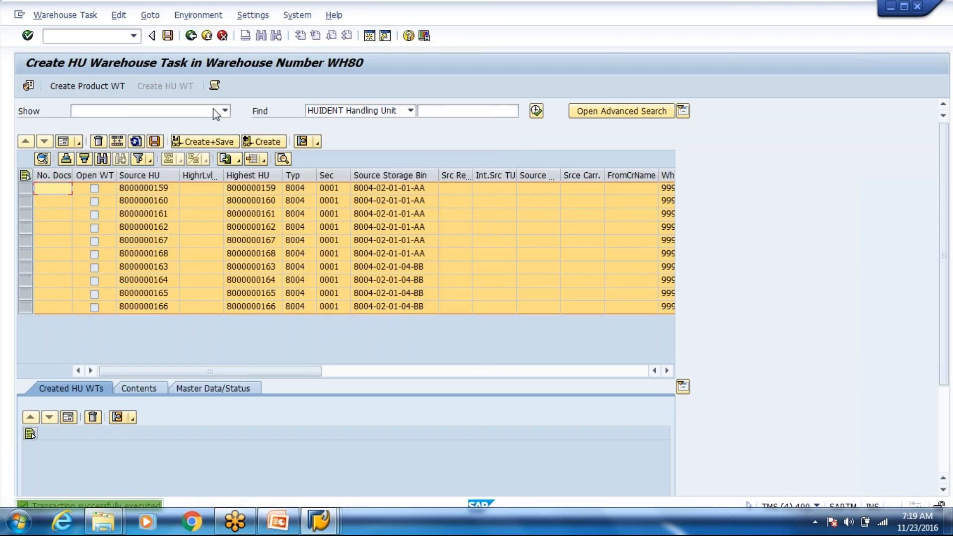
click(195, 144)
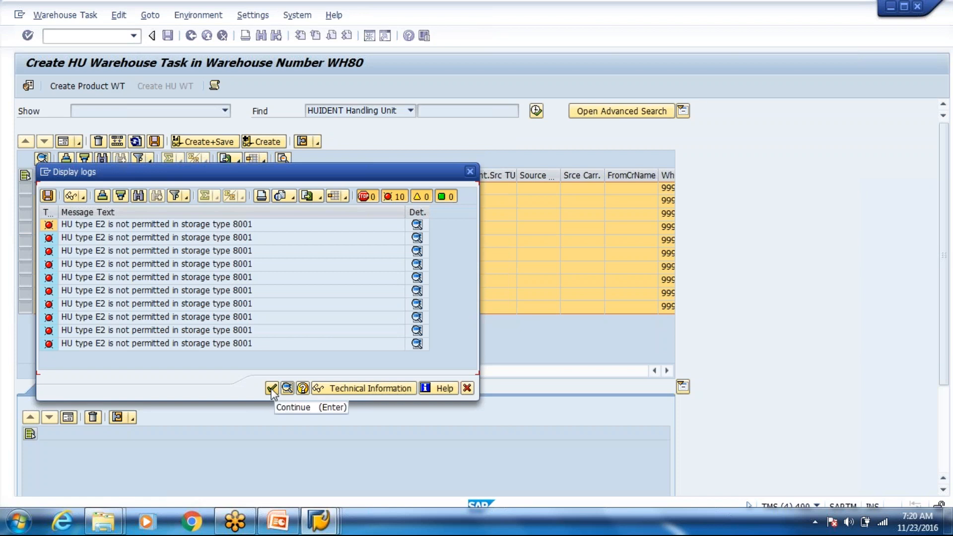
click(272, 389)
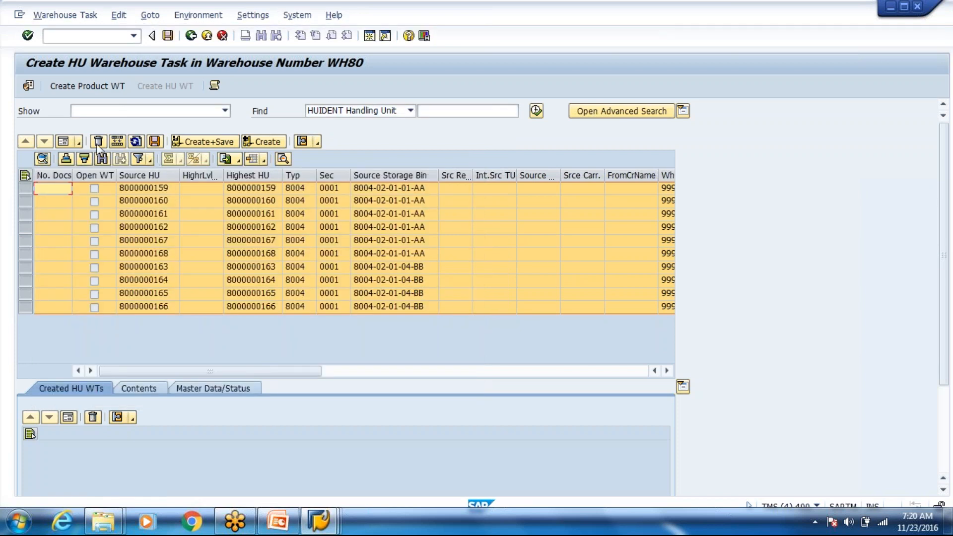
Step: Retry with storage type 8003 and bin 8003-01-03-D; dismiss the bin type error log
click(120, 141)
key(Tab)
key(Tab)
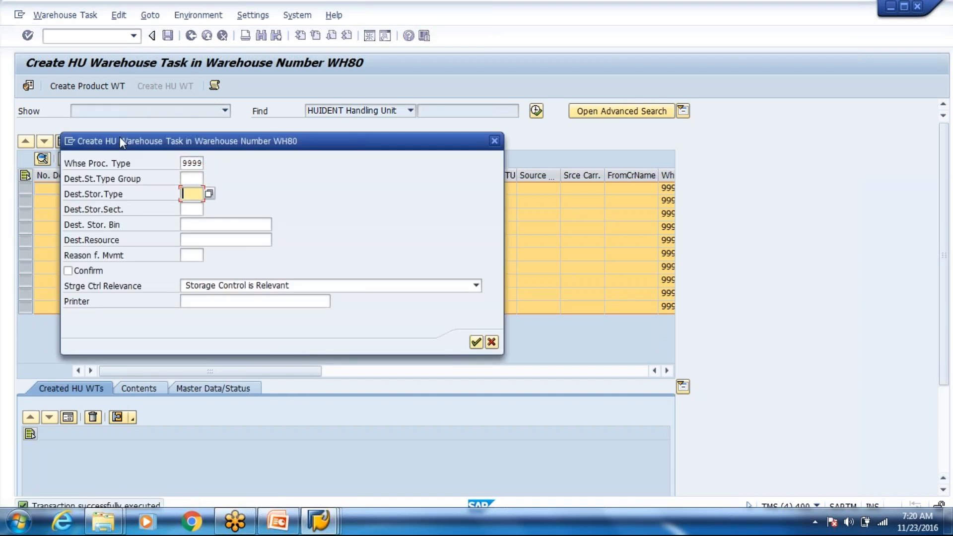
text(8003)
click(230, 228)
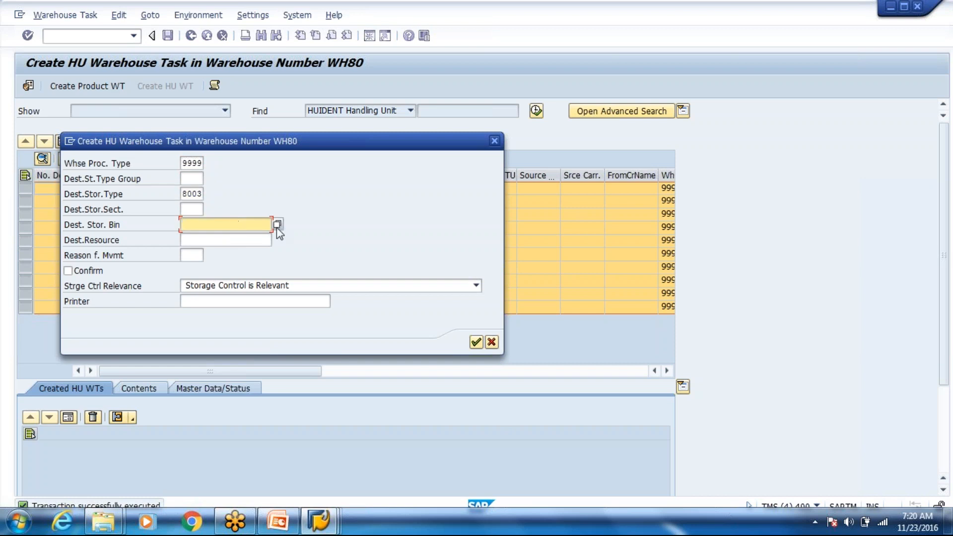
key(F4)
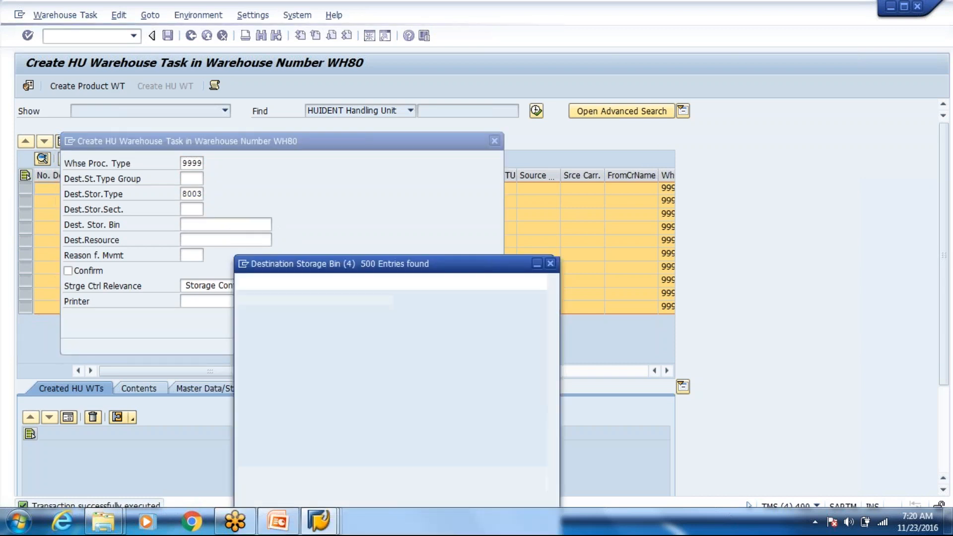
double_click(319, 237)
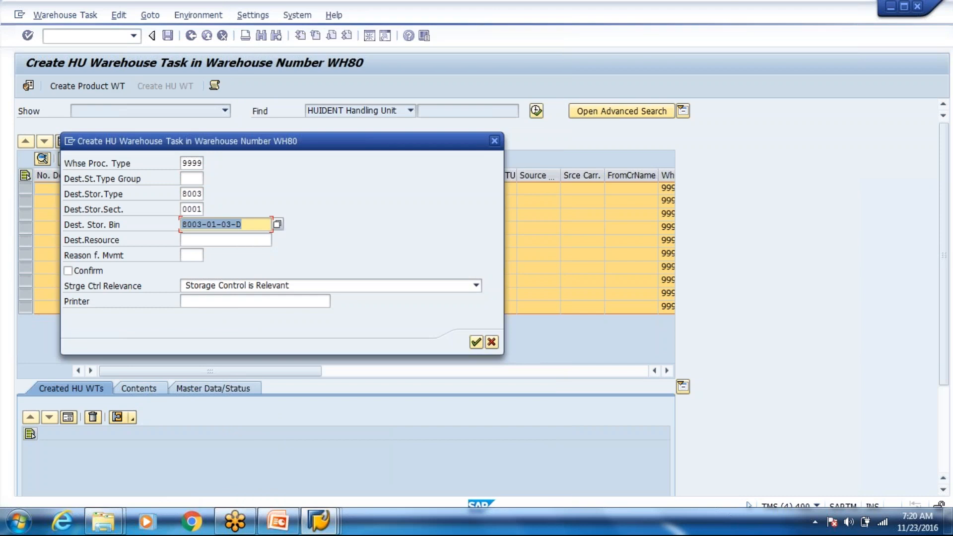
click(476, 343)
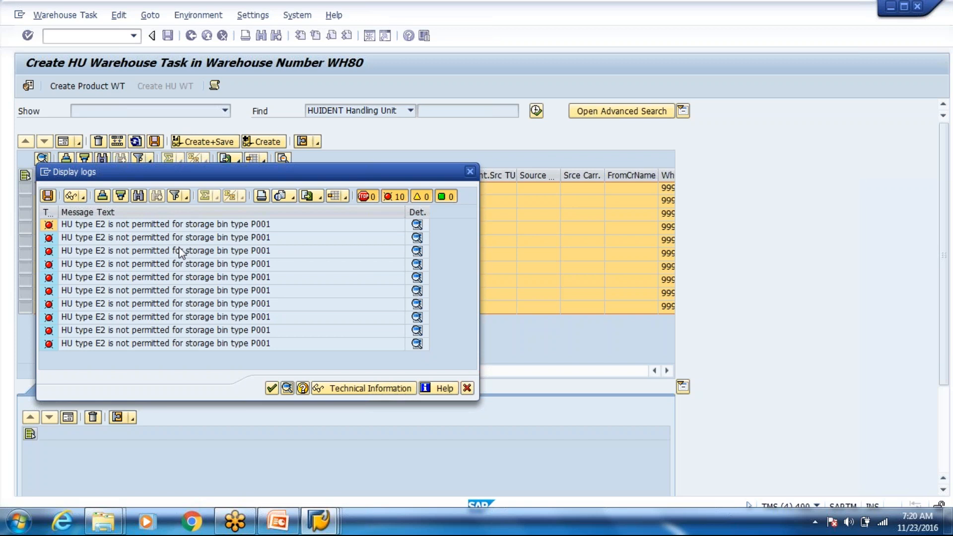
key(Return)
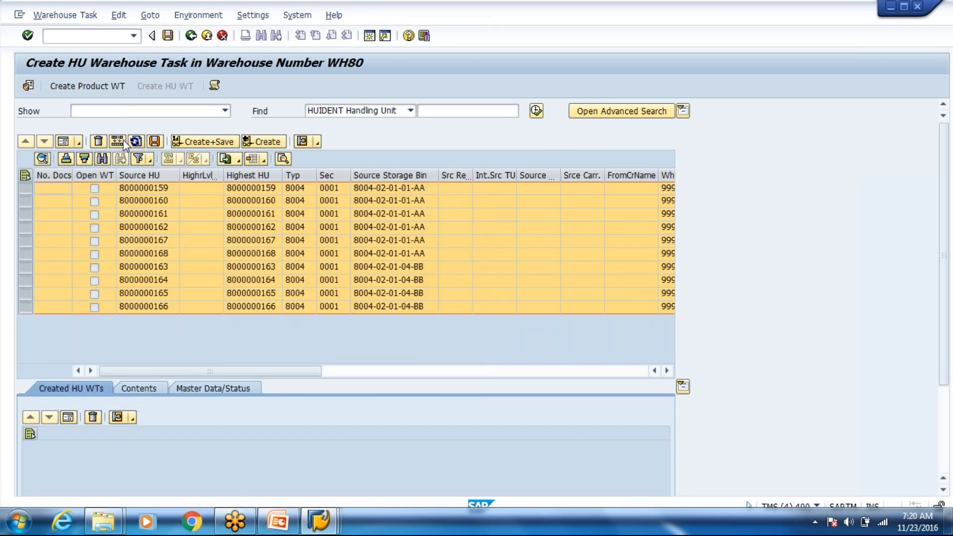
Step: Create and save immediately confirmed HU tasks moving all ten HUs to bin GI-ZONE, then open Confirm Warehouse Task
click(118, 142)
click(211, 226)
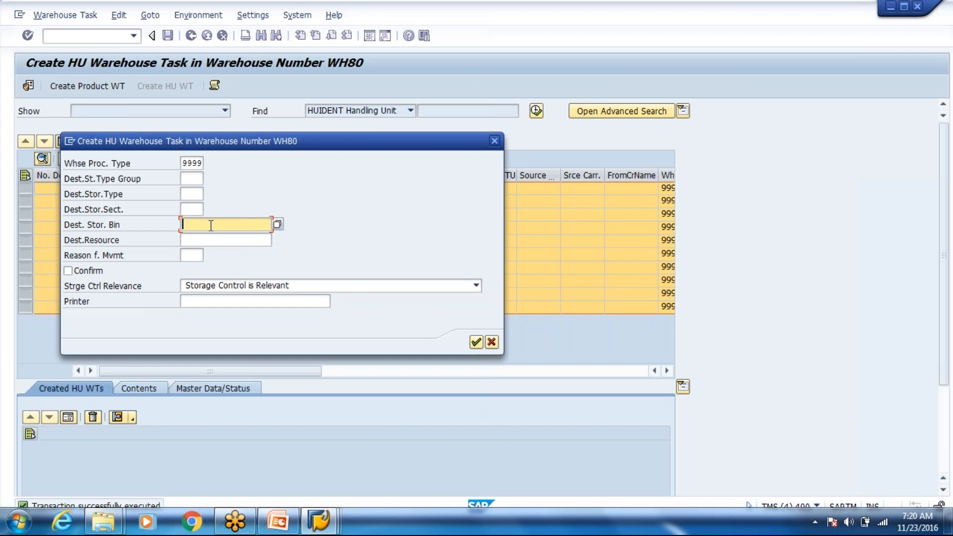
text(GI-ZONE)
click(98, 275)
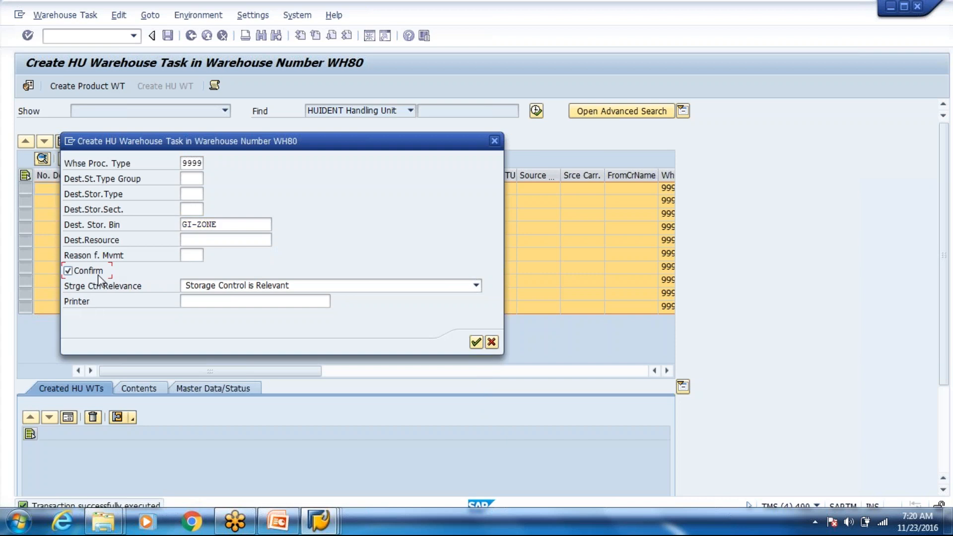
click(475, 343)
click(204, 142)
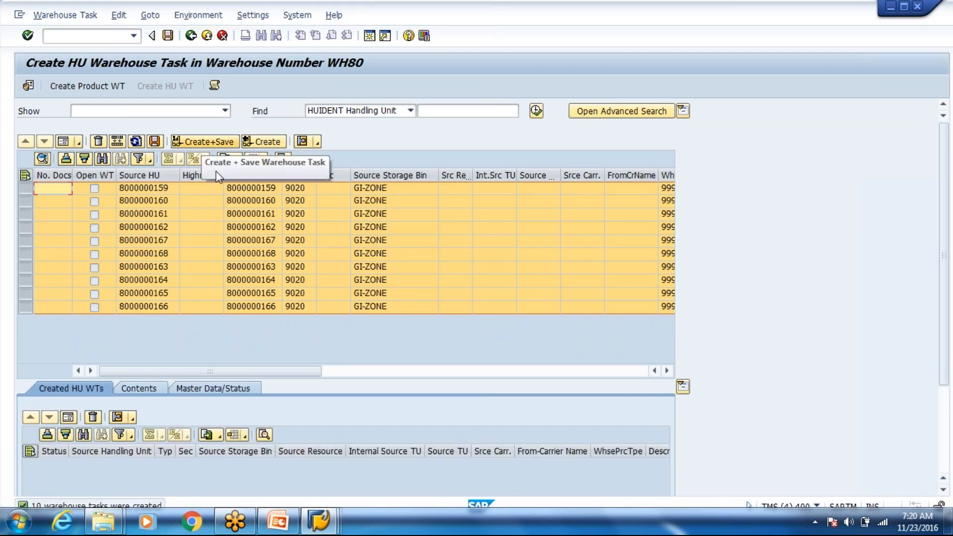
click(65, 16)
click(200, 176)
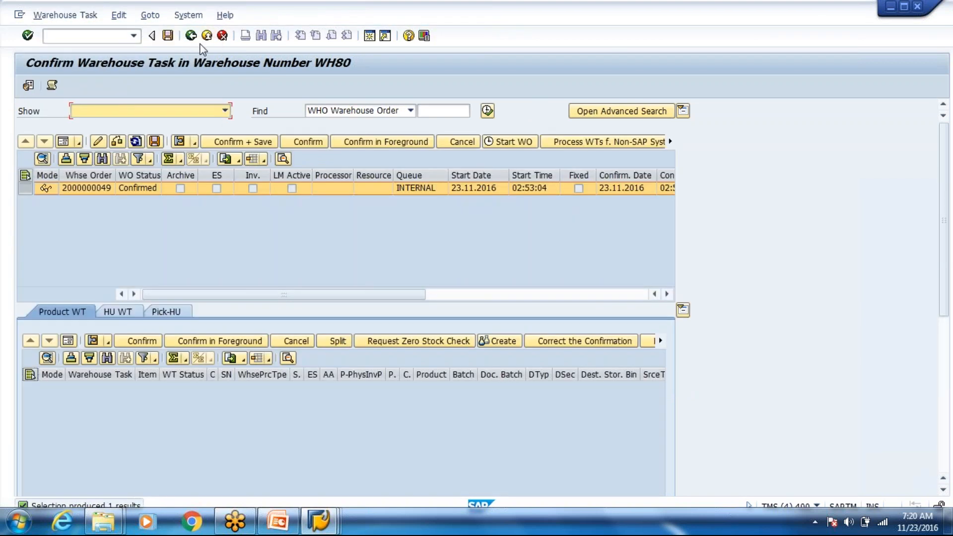
Step: Exit the HU warehouse task screen back to the SAP main menu
click(207, 36)
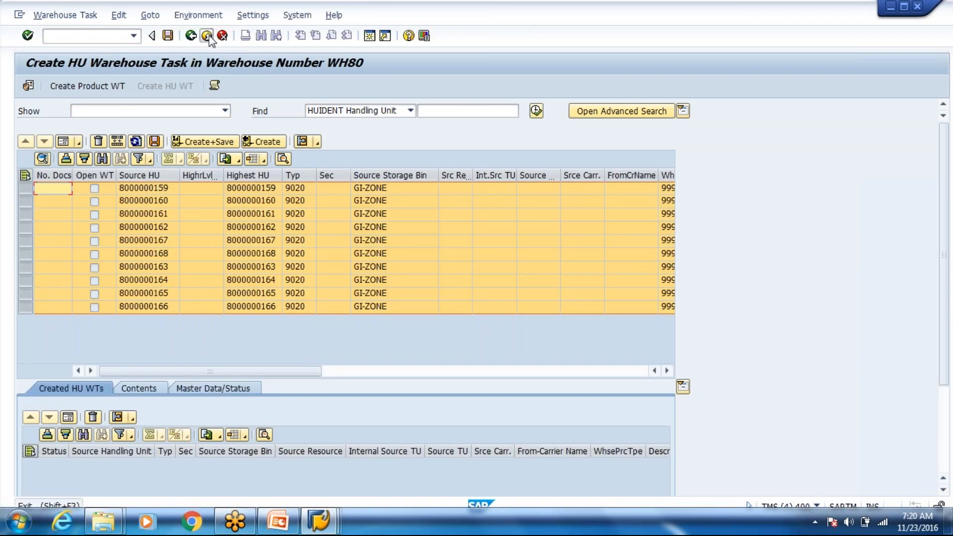
click(208, 36)
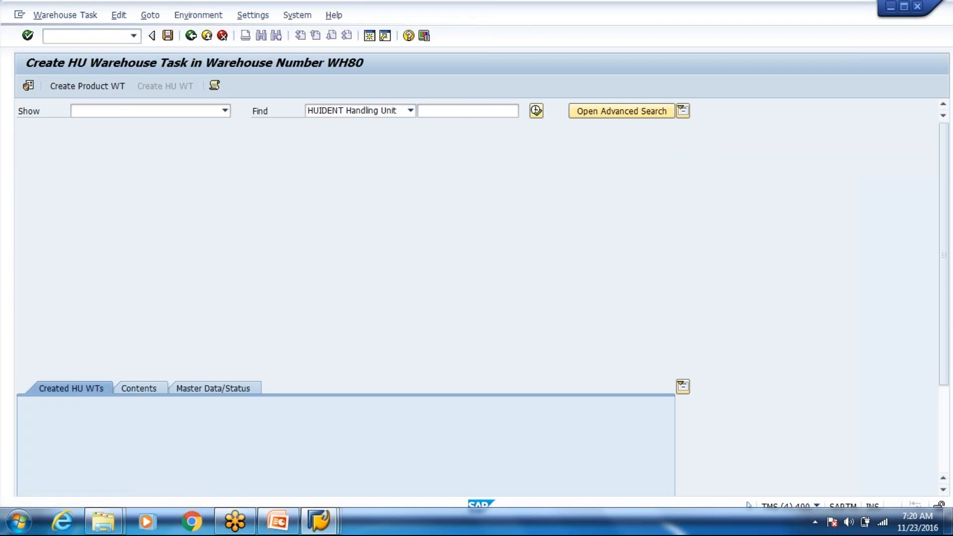
click(207, 36)
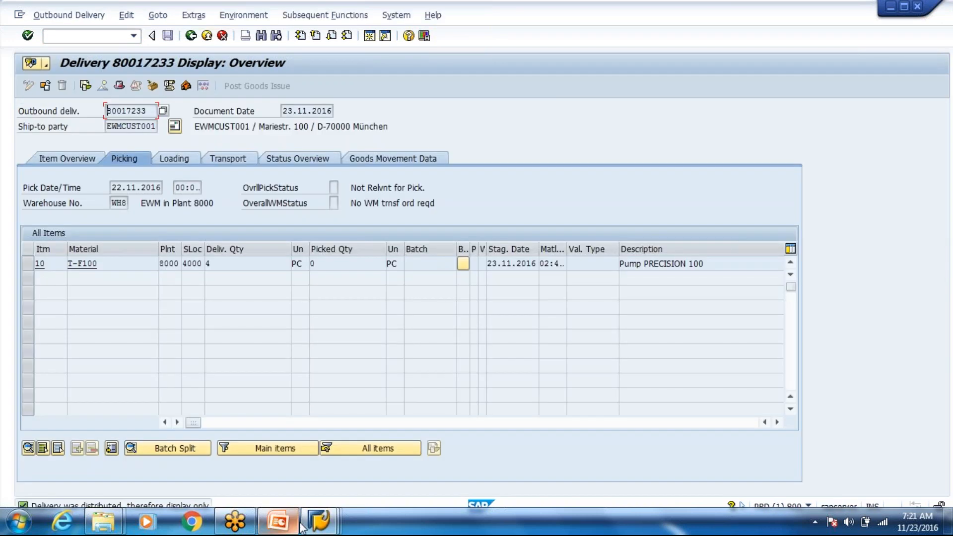
Step: Check the outbound delivery order window, then switch to the Display IMG customizing window
click(300, 524)
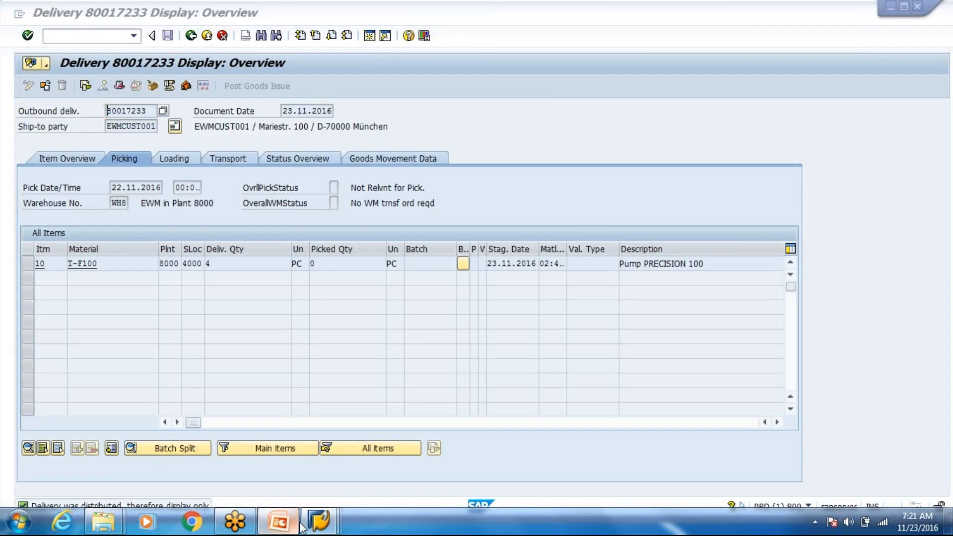
mouse_move(320, 530)
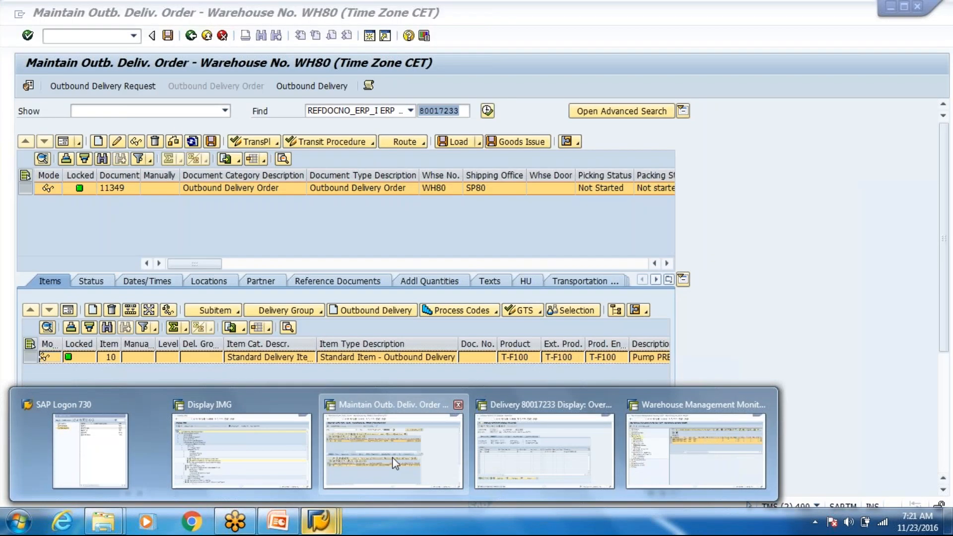
click(392, 457)
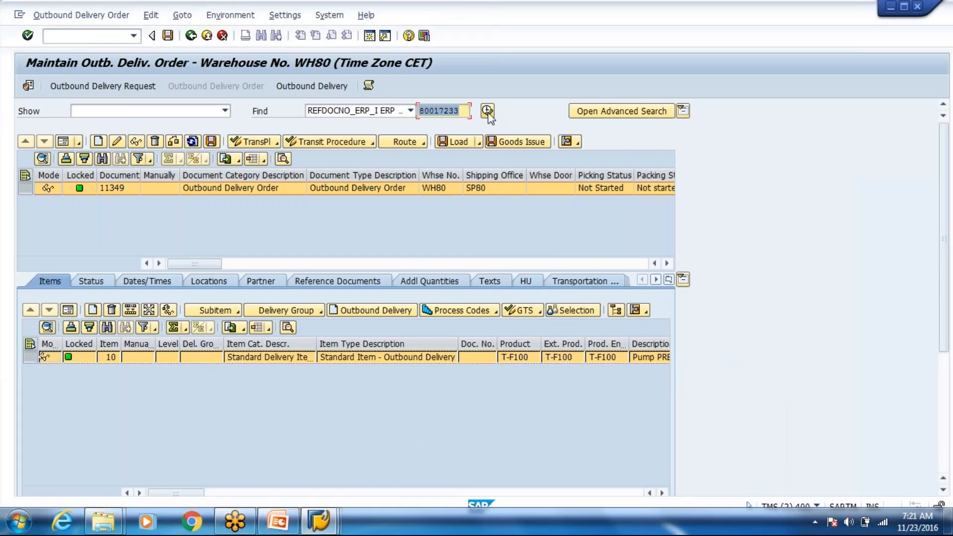
click(323, 522)
mouse_move(323, 521)
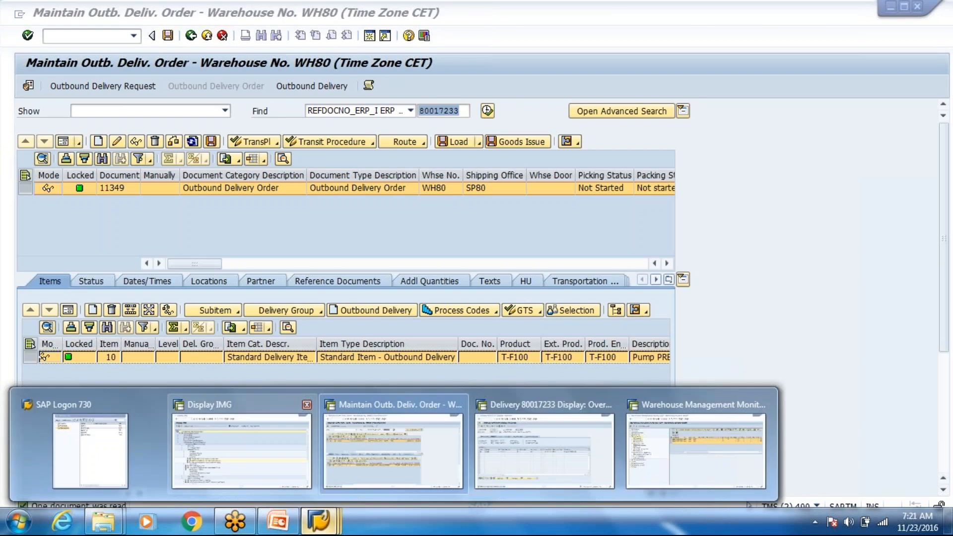
click(242, 447)
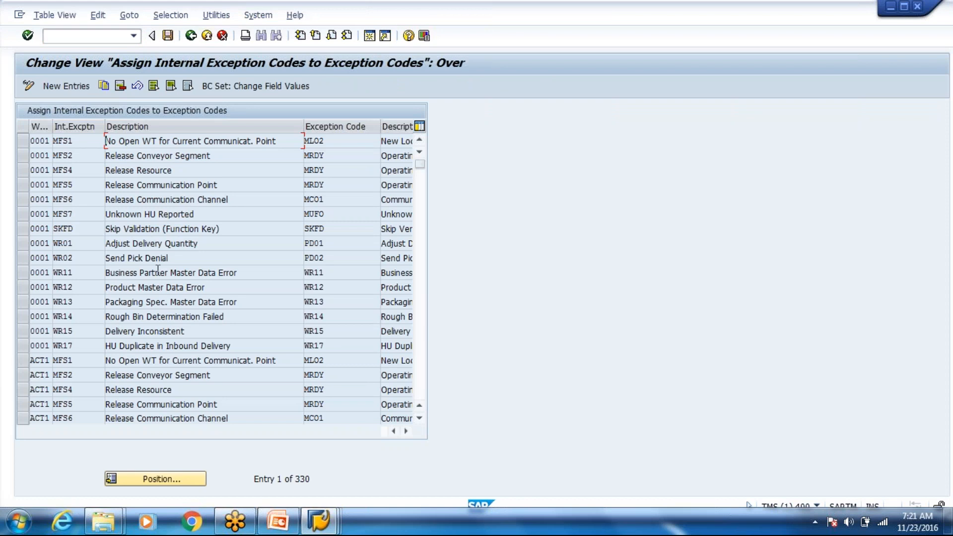
Step: Review the Send Pick Denial mapping to exception code PD02 and return to the IMG tree
click(229, 260)
click(329, 260)
click(194, 38)
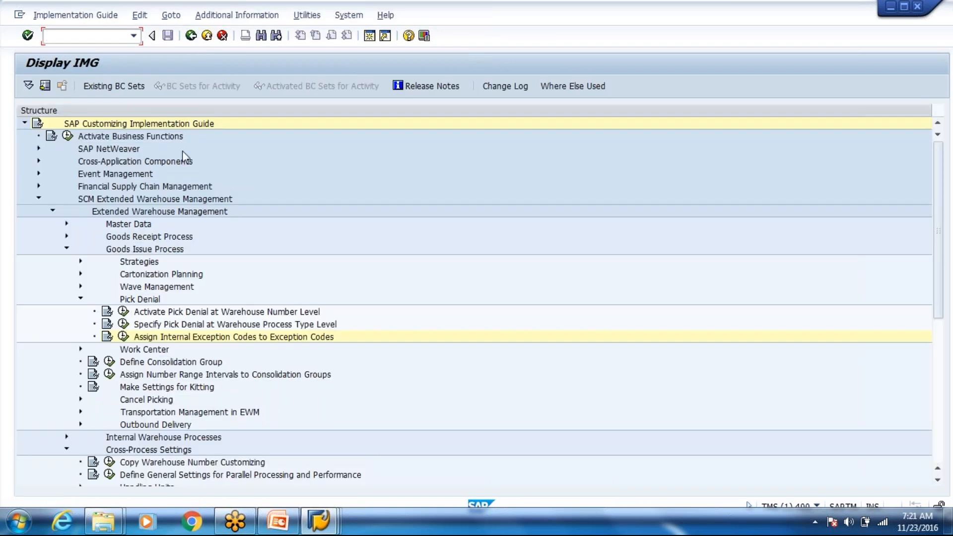
Step: Expand Exception Handling and execute Define Exception Codes
click(192, 423)
key(Down)
key(Down)
key(Down)
key(Down)
key(Down)
key(Down)
key(Down)
key(Down)
key(Down)
key(Down)
key(Down)
key(Down)
key(Down)
key(Down)
key(Down)
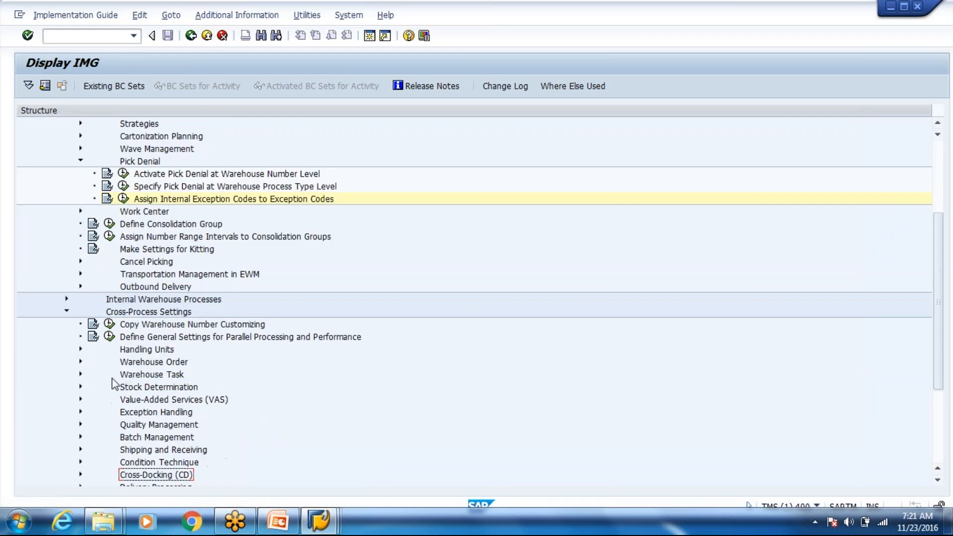
click(138, 412)
click(80, 412)
click(123, 424)
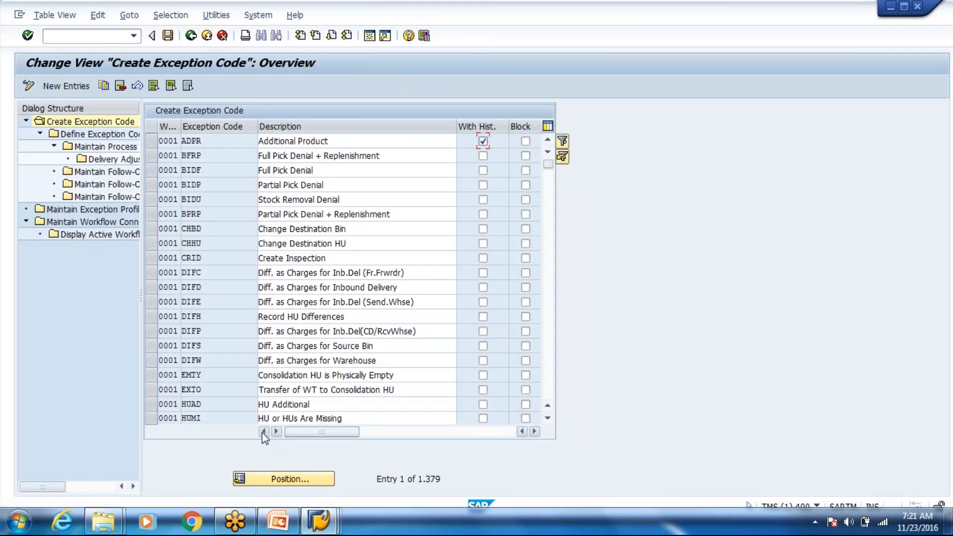
Step: Find exception code PD02 Send Pick Denial and view its definition and process step settings
scroll(265, 437, down, 1)
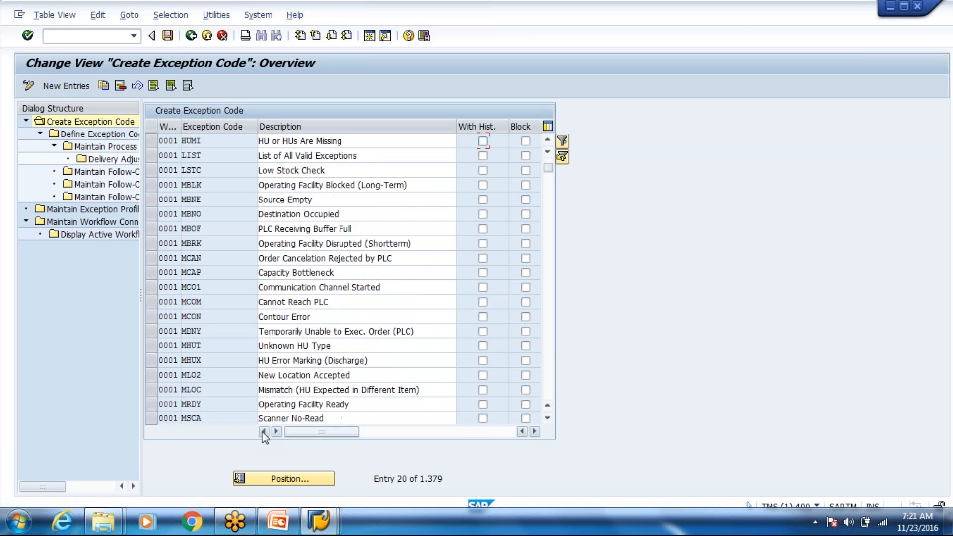
scroll(263, 422, down, 1)
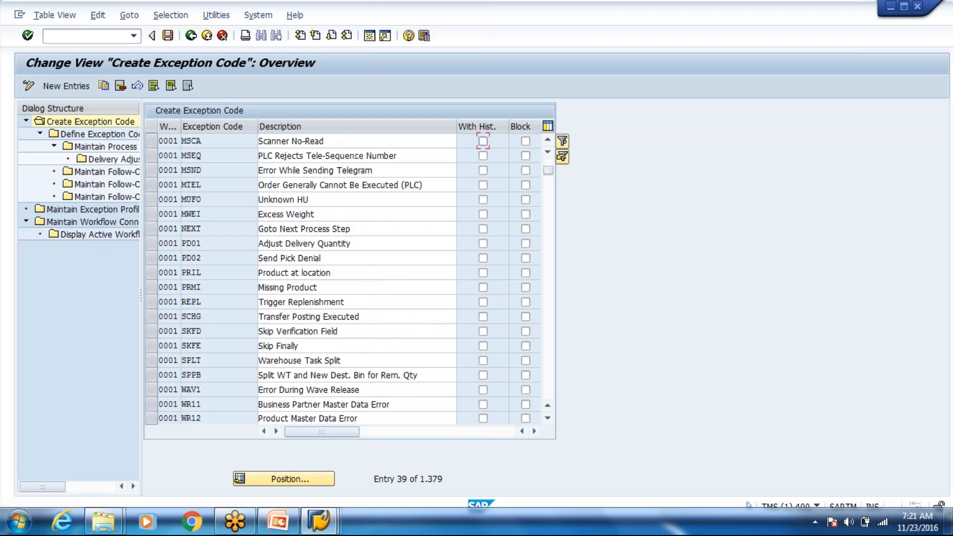
click(149, 256)
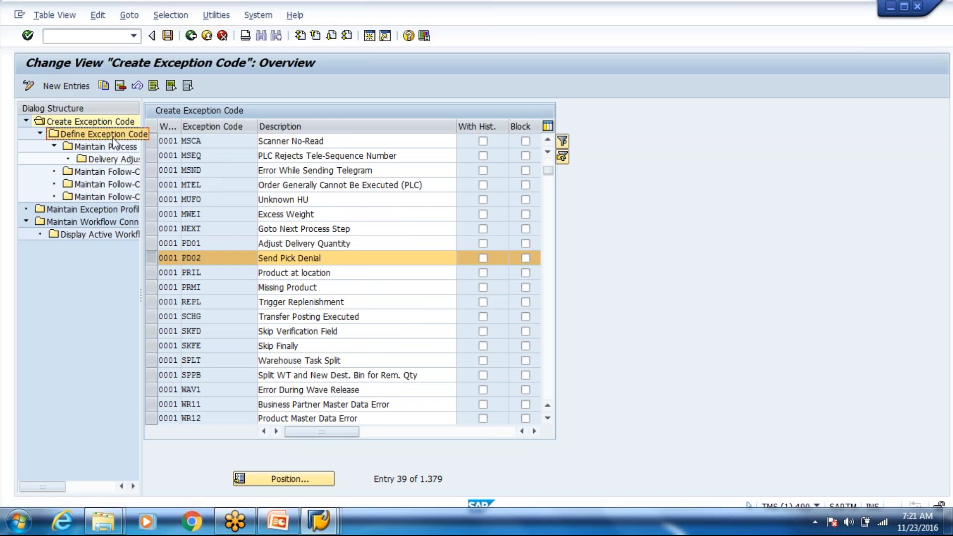
double_click(99, 132)
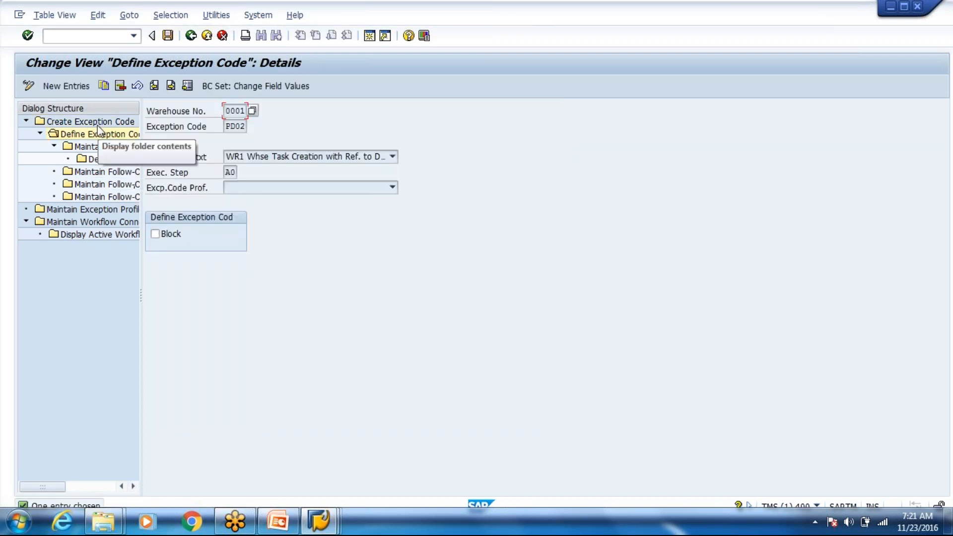
double_click(97, 145)
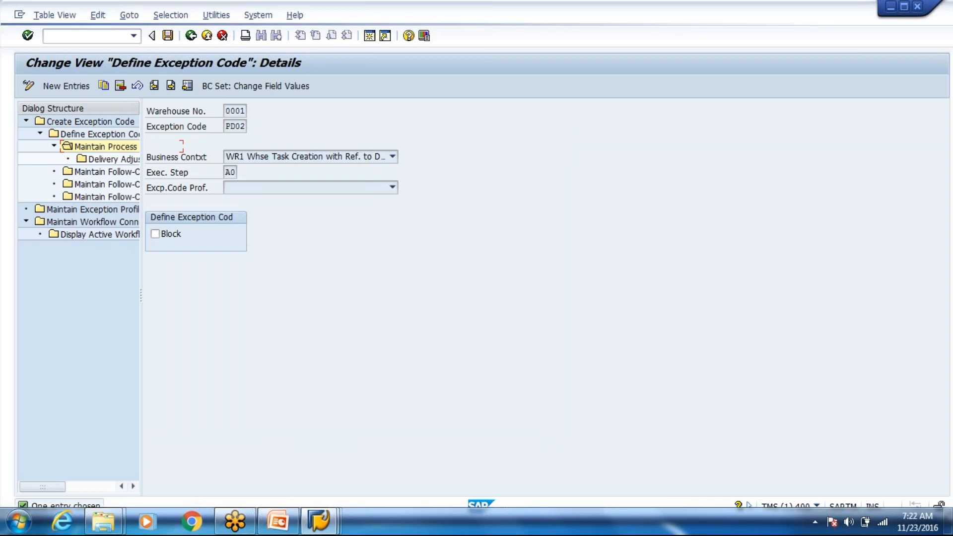
double_click(102, 134)
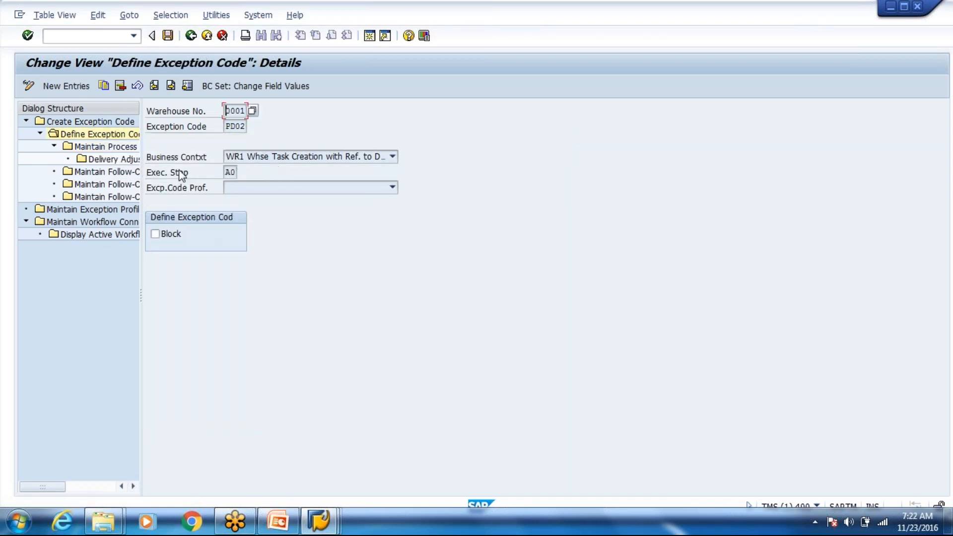
Step: Review PD02's follow-on actions and workflow connection WR03, then exit to the IMG
click(128, 173)
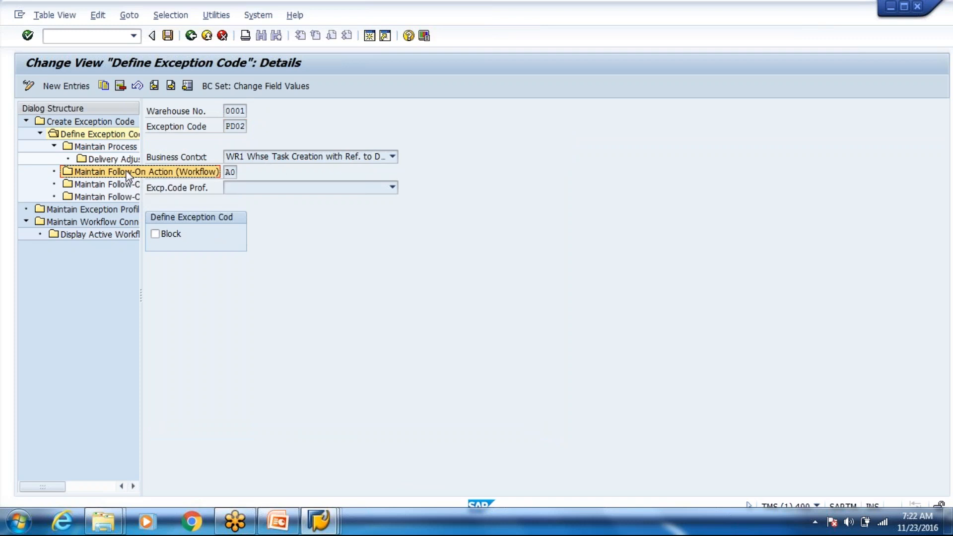
double_click(122, 148)
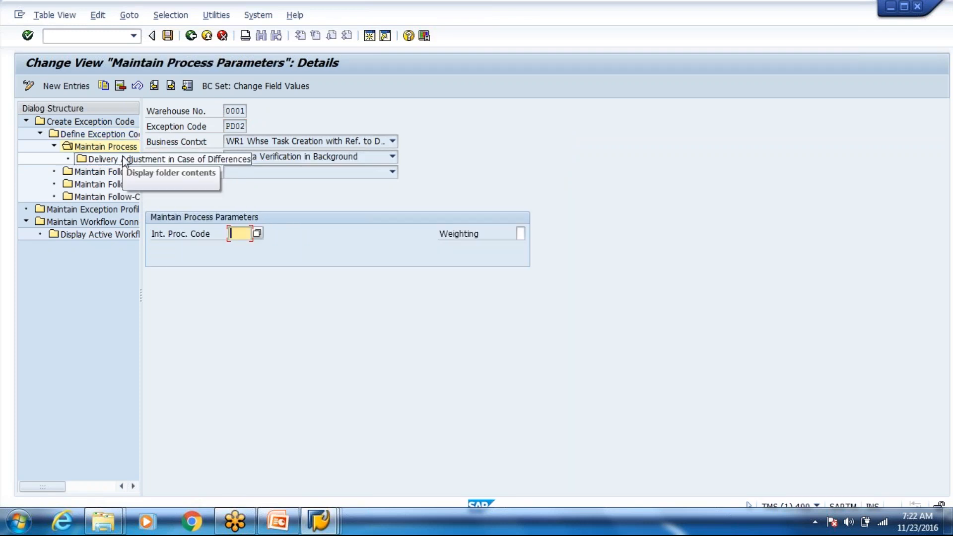
double_click(122, 158)
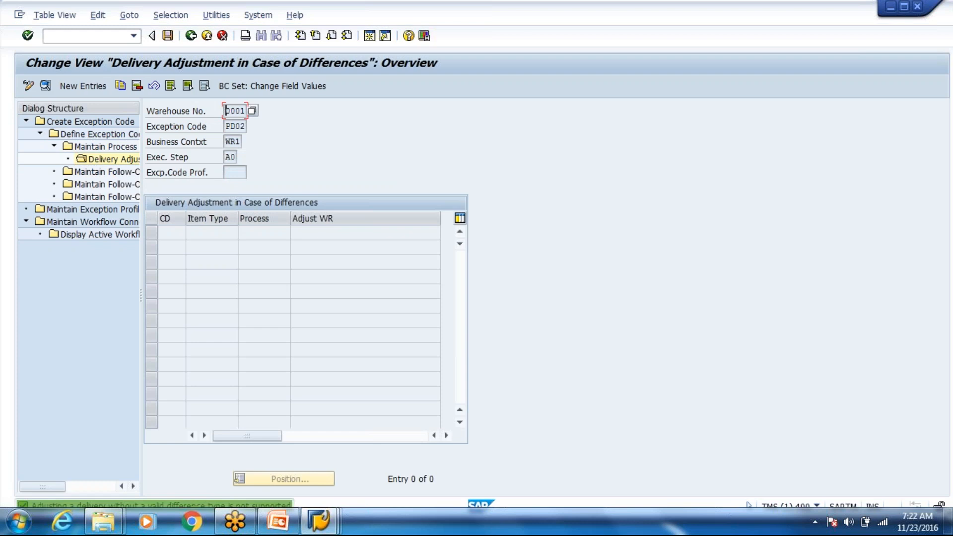
click(107, 172)
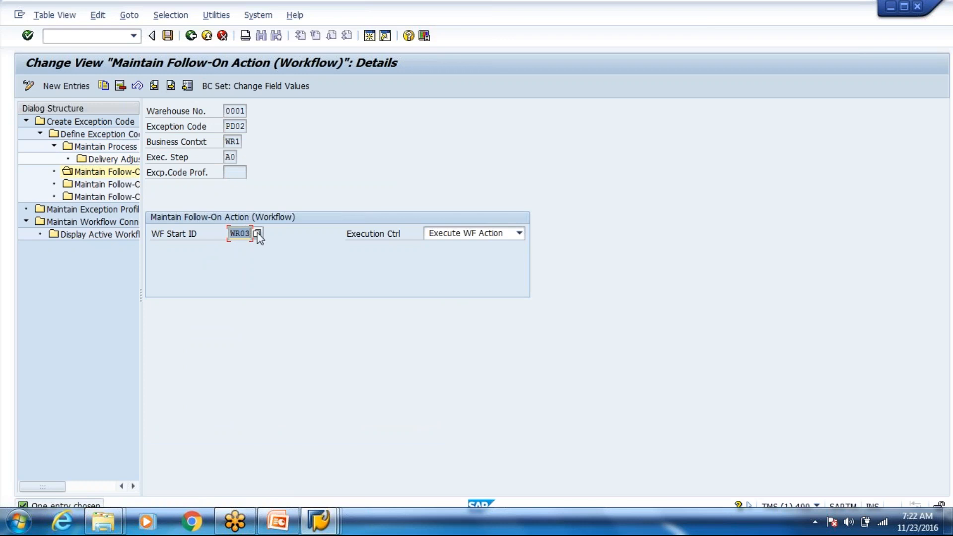
double_click(130, 198)
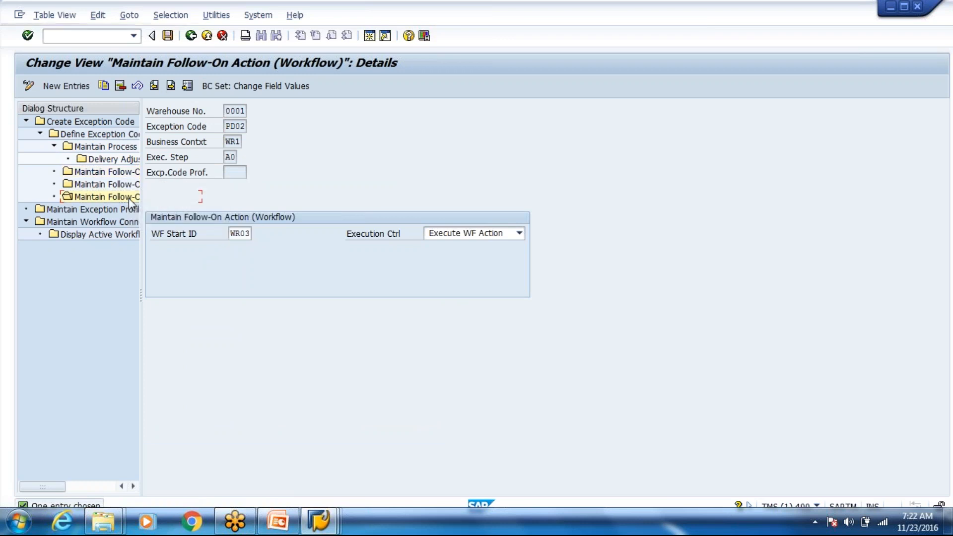
click(119, 220)
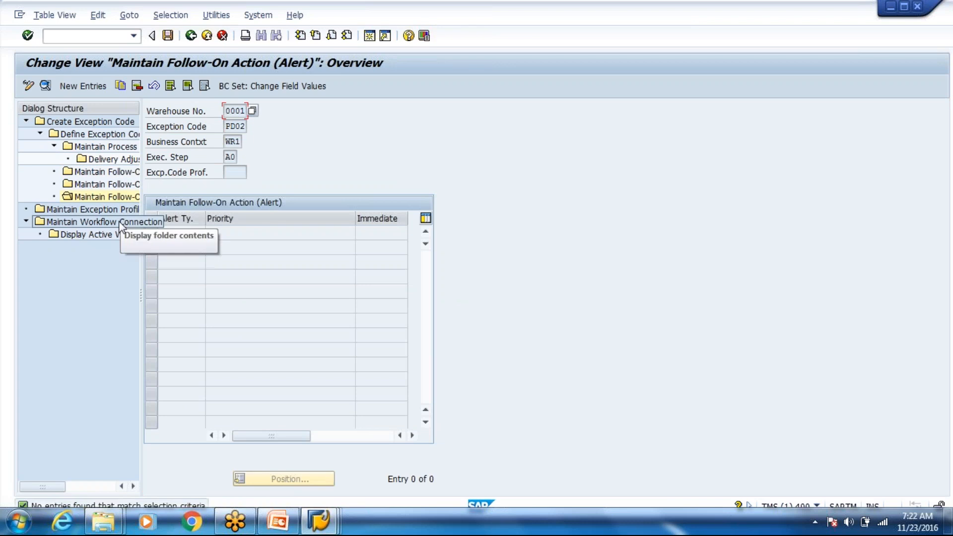
click(118, 221)
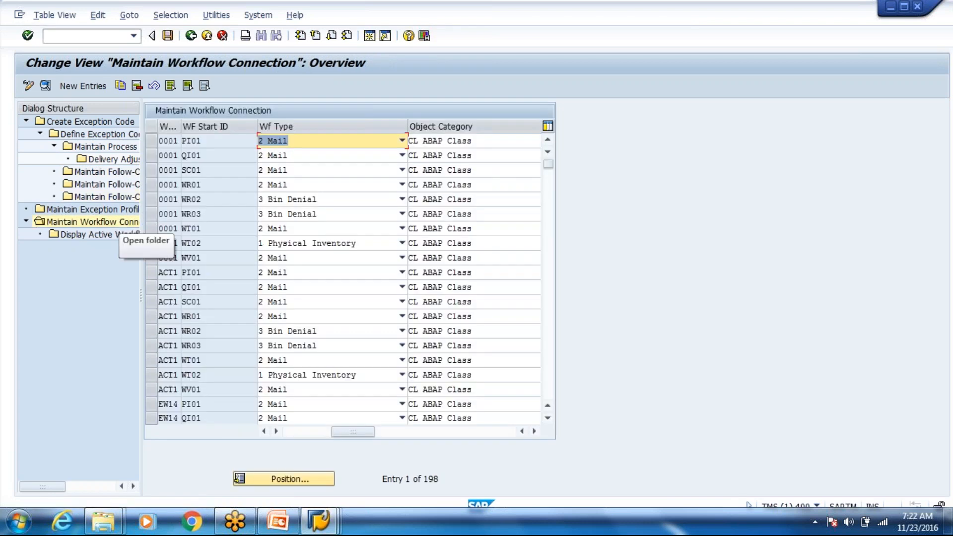
double_click(185, 214)
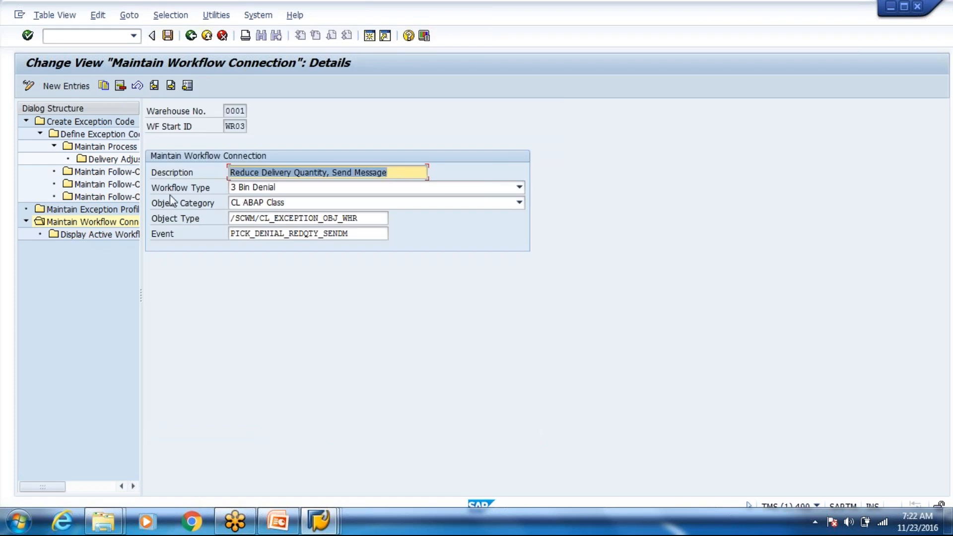
click(208, 37)
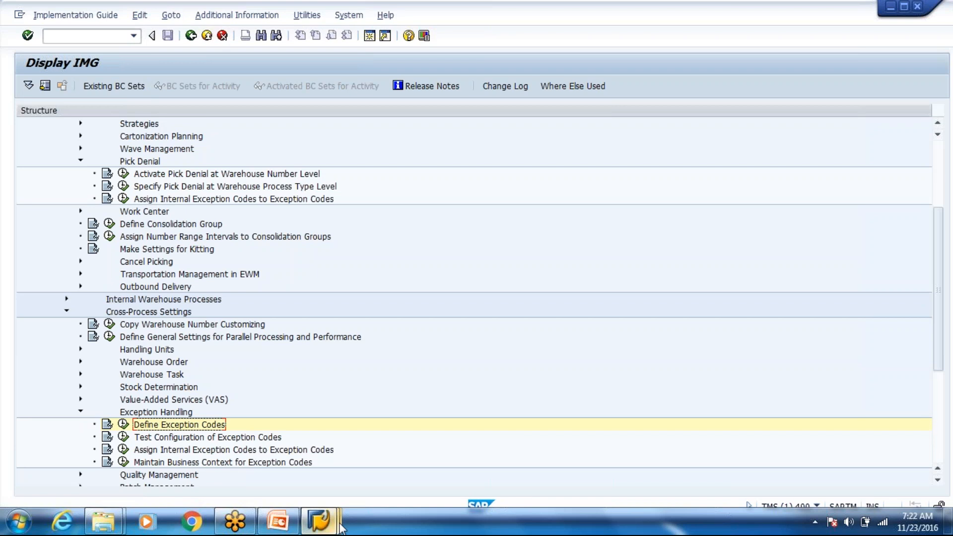
Step: From delivery order 11349, create and save a stock-removal warehouse task for 4 PC of T-F100
mouse_move(342, 528)
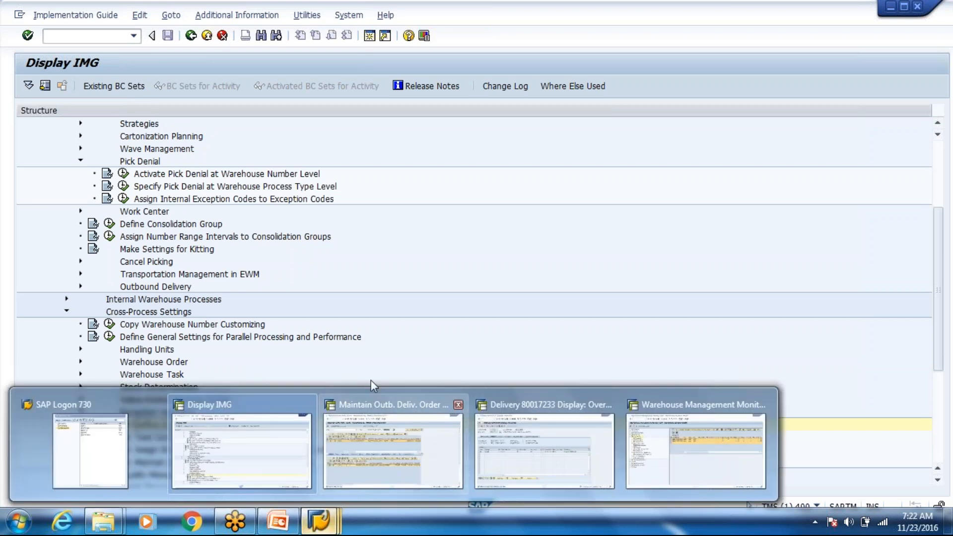
click(387, 437)
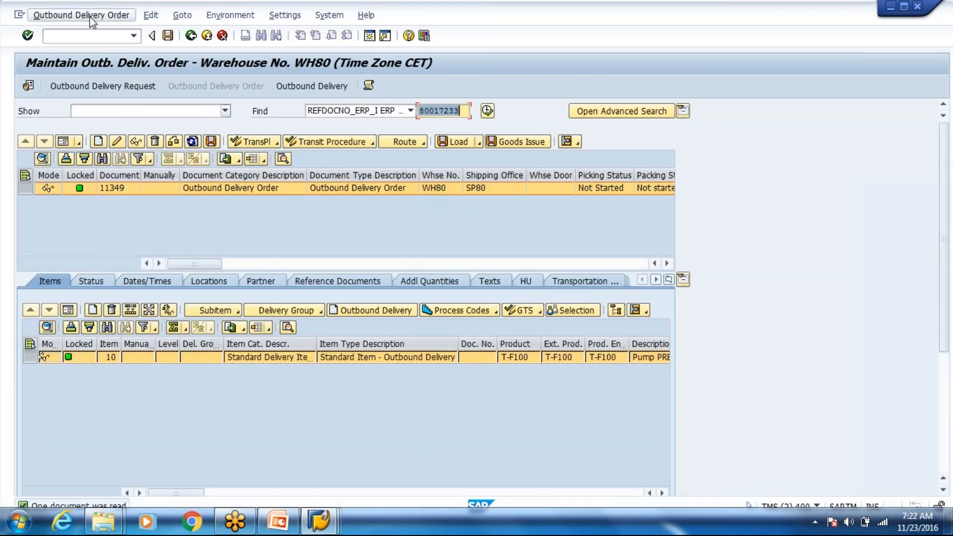
click(91, 19)
mouse_move(120, 50)
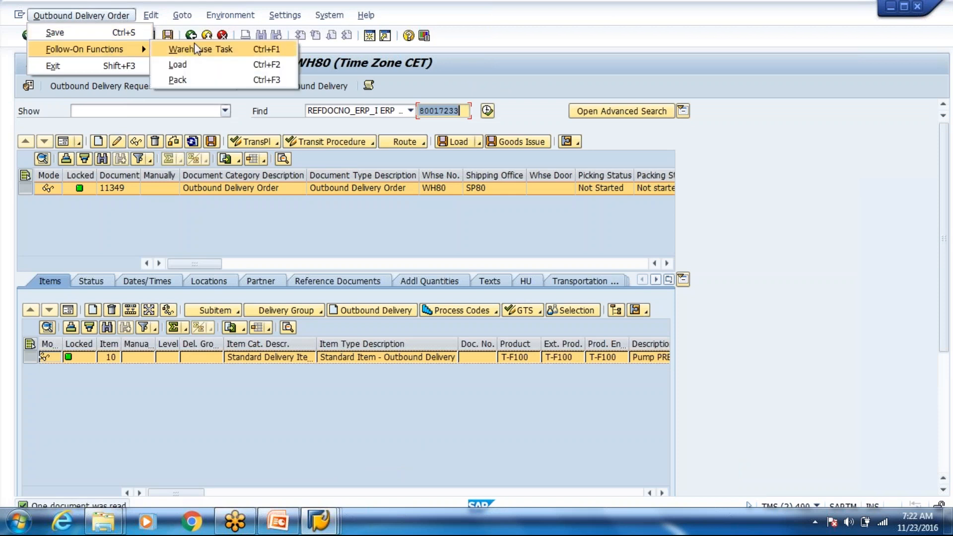
click(195, 48)
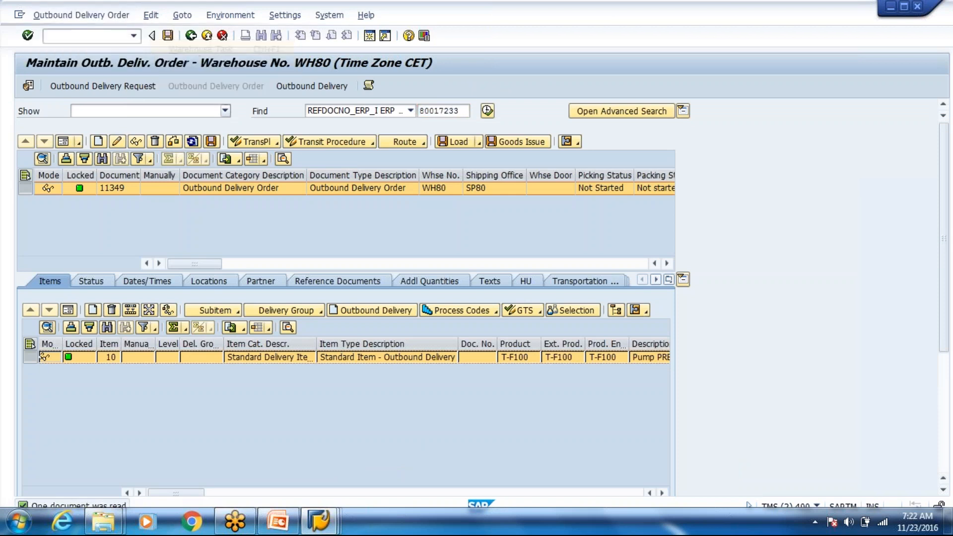
click(153, 174)
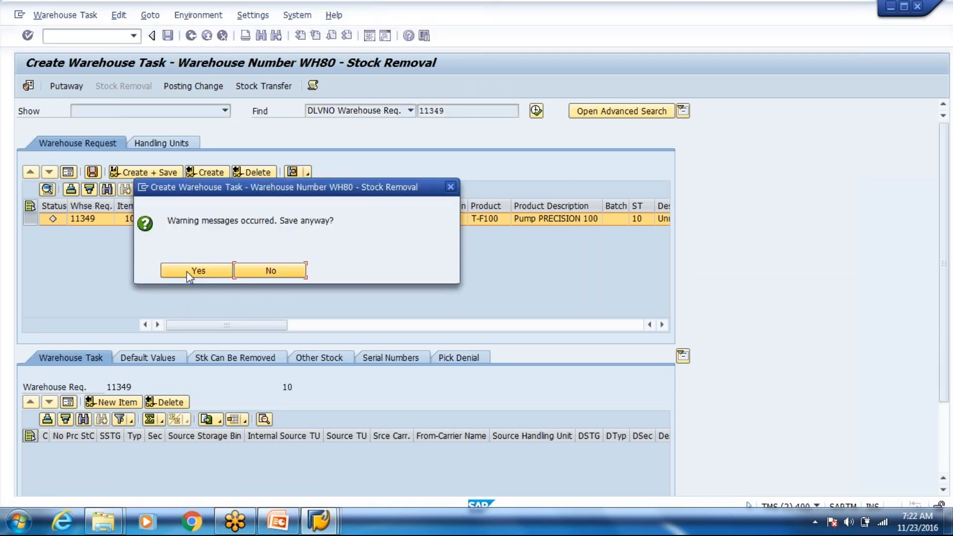
click(193, 271)
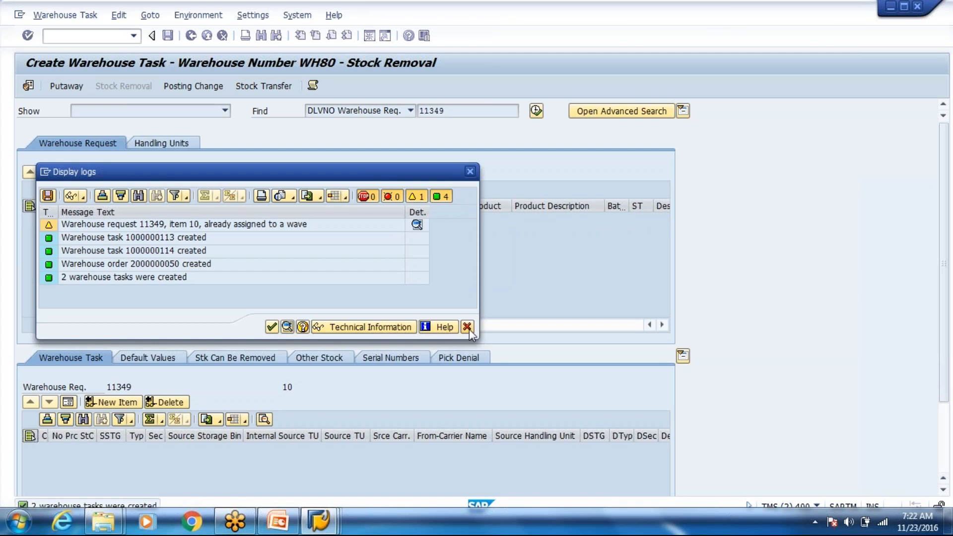
click(467, 327)
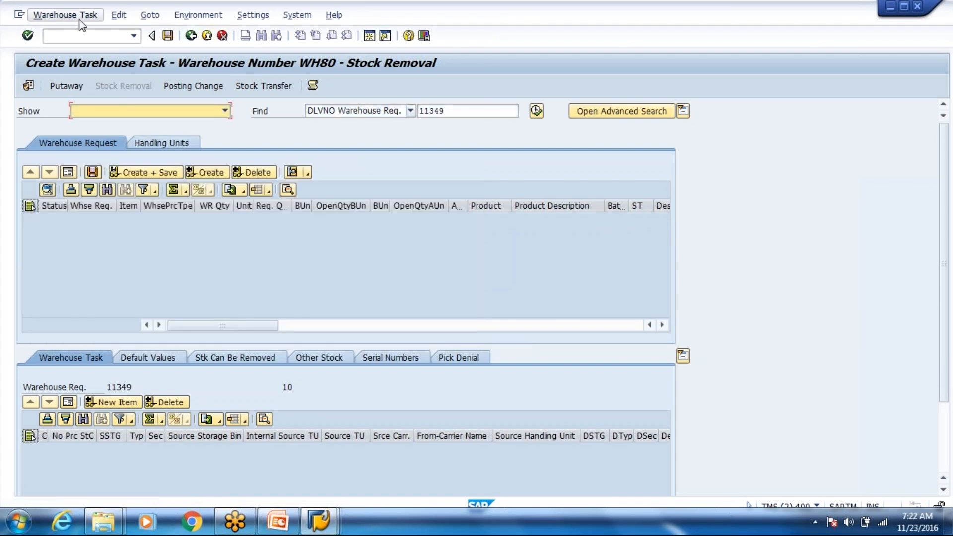
click(65, 15)
click(80, 66)
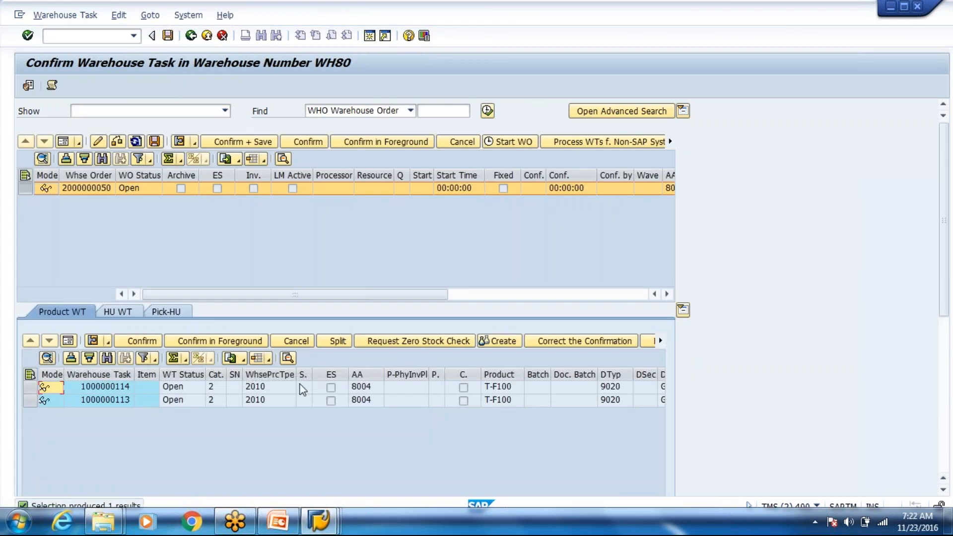
click(303, 388)
key(Right)
key(Right)
key(Right)
key(Right)
key(Right)
key(Right)
key(Right)
key(Right)
key(Right)
key(Right)
key(Right)
key(Right)
key(Right)
key(Right)
key(Right)
key(Right)
key(Right)
key(Right)
key(Right)
key(Right)
key(Right)
key(Right)
key(Right)
key(Right)
key(Right)
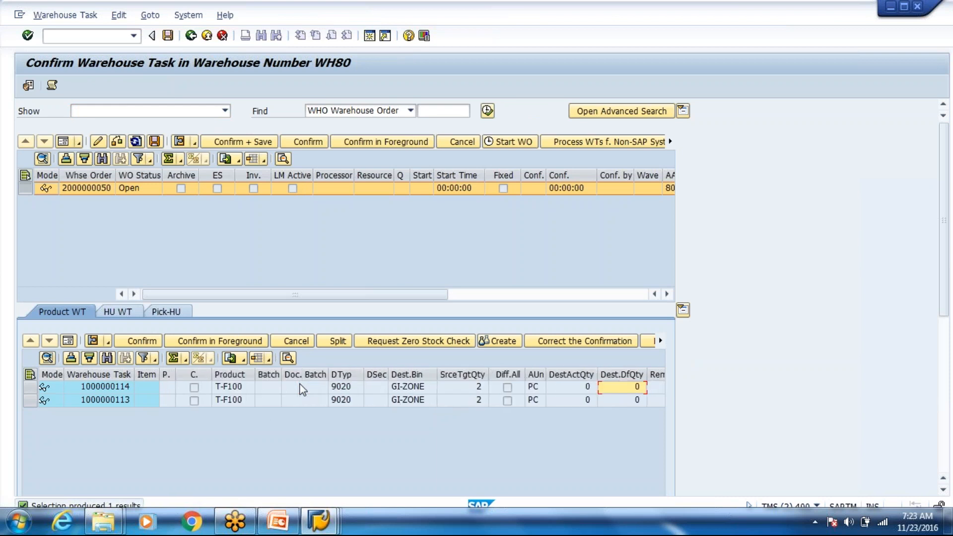
key(Right)
key(Right)
key(Right)
key(Right)
key(Right)
key(Right)
key(Right)
key(Right)
key(Right)
key(Right)
key(Right)
key(Right)
key(Right)
key(Right)
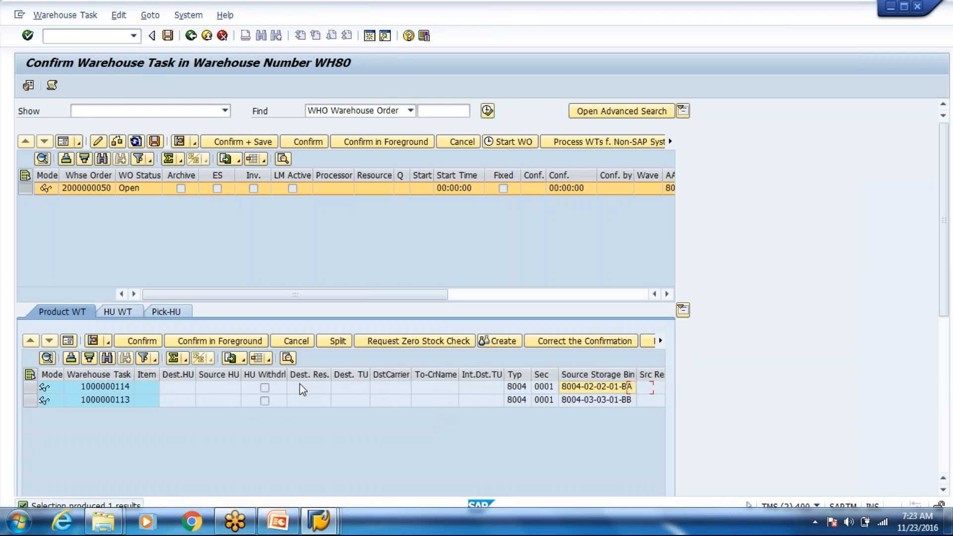
key(Right)
key(Right)
key(Right)
key(Right)
key(Right)
key(Right)
key(Right)
key(Right)
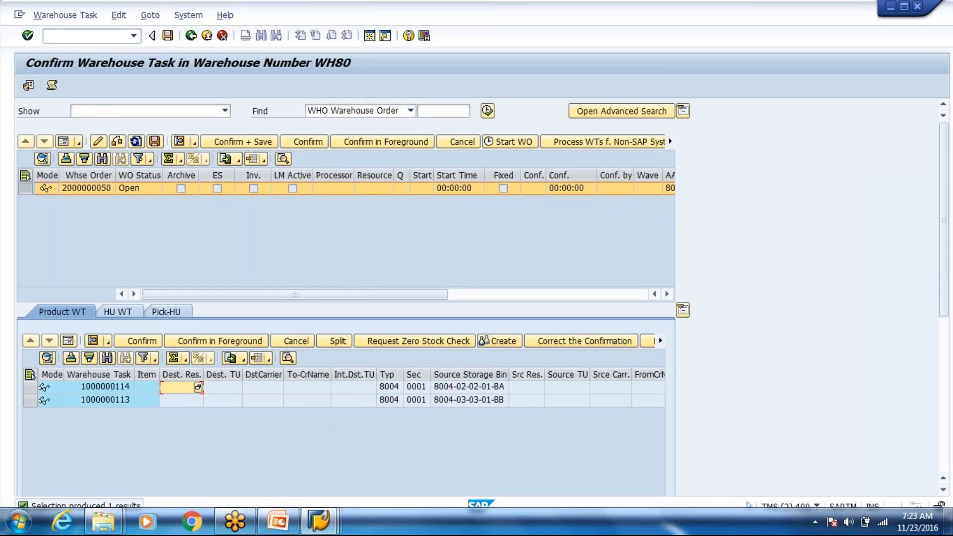
click(475, 398)
click(476, 399)
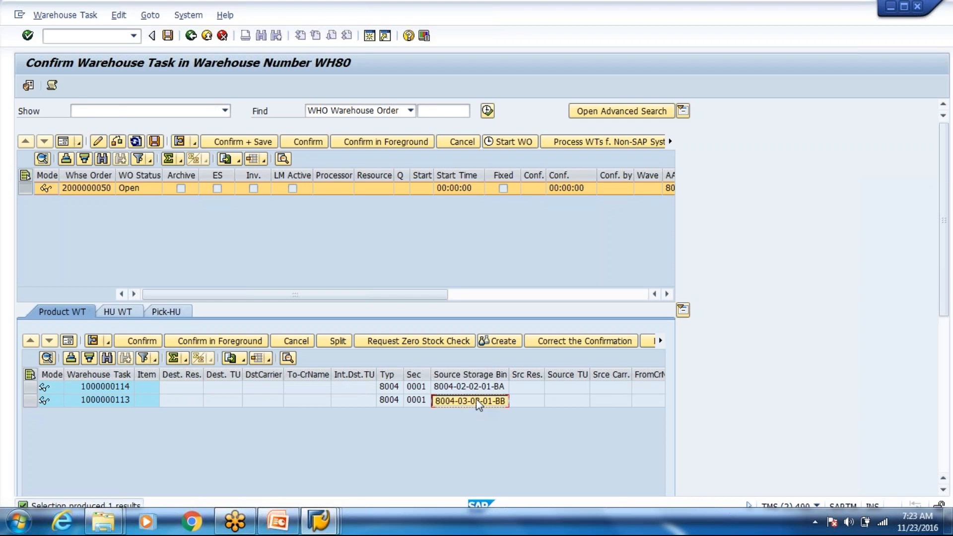
key(alt+Tab)
key(alt+Tab)
key(alt+Tab)
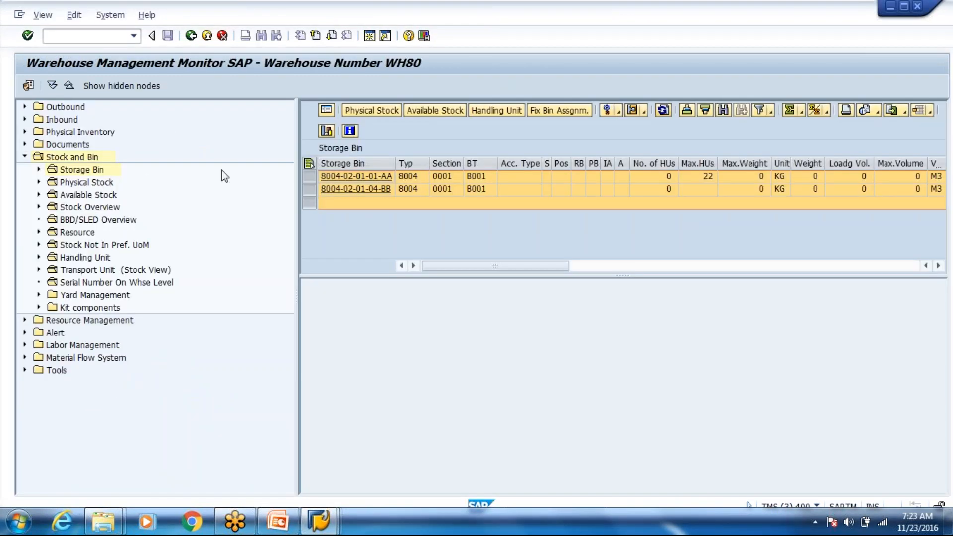
click(309, 189)
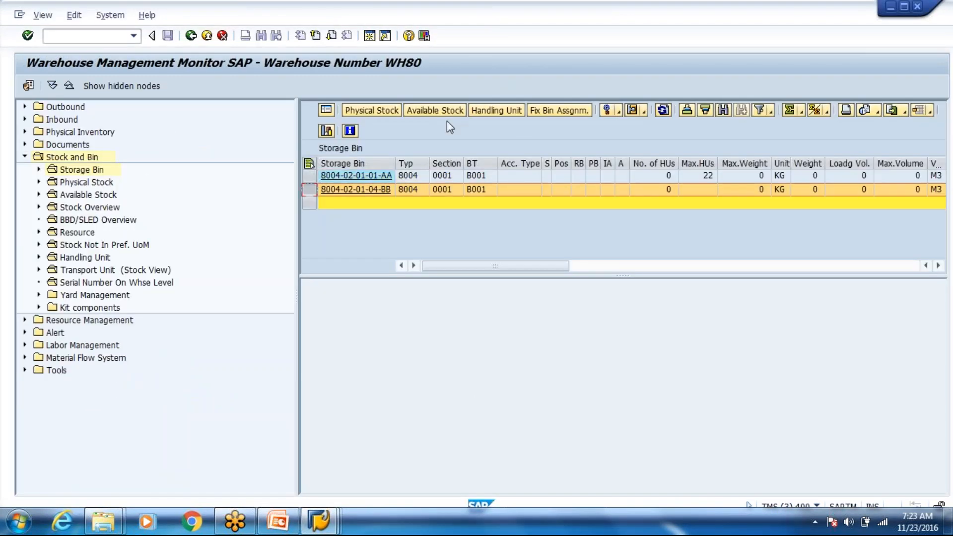
click(393, 110)
click(431, 112)
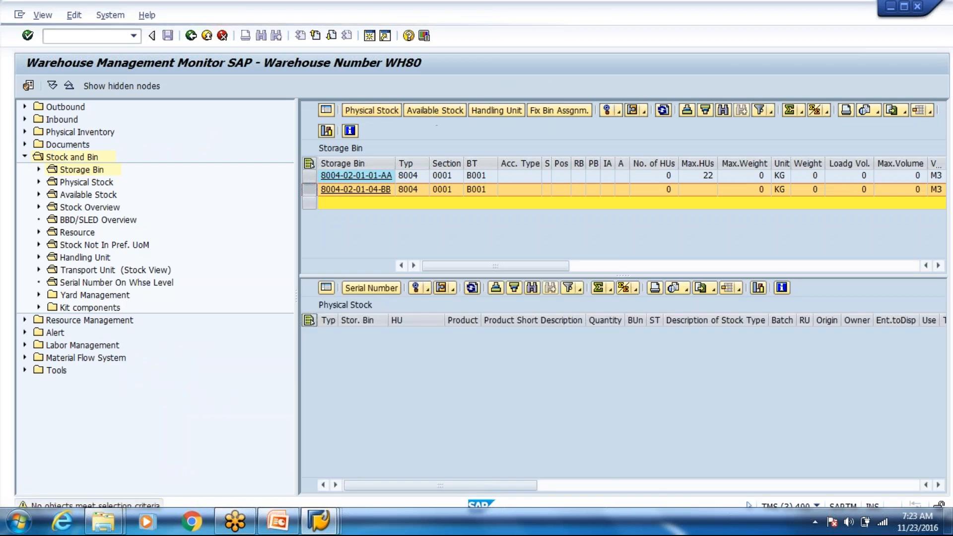
Step: Open the Warehouse Task selection criteria from the Documents node of the monitor tree
click(24, 144)
click(91, 183)
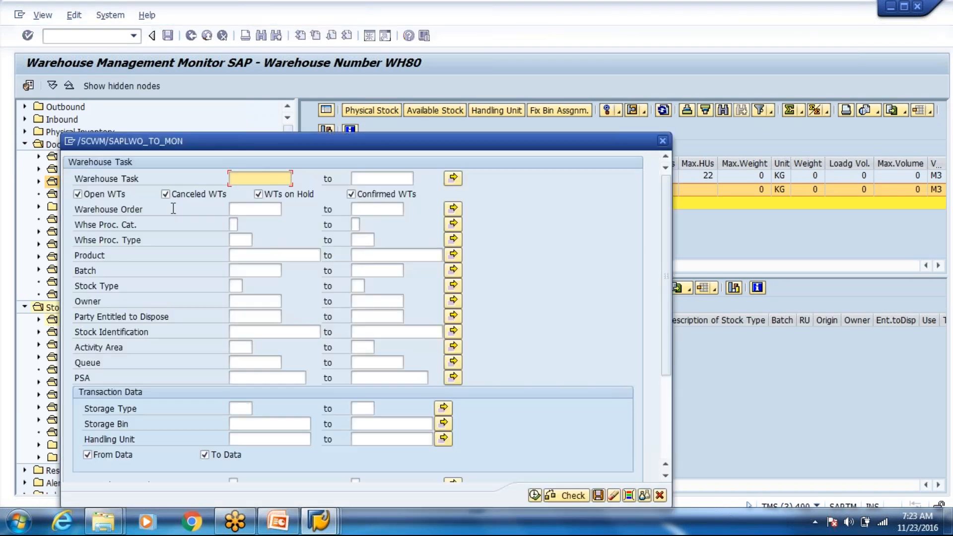
click(387, 196)
Step: List open warehouse tasks for storage type 8004, excluding confirmed tasks
click(388, 196)
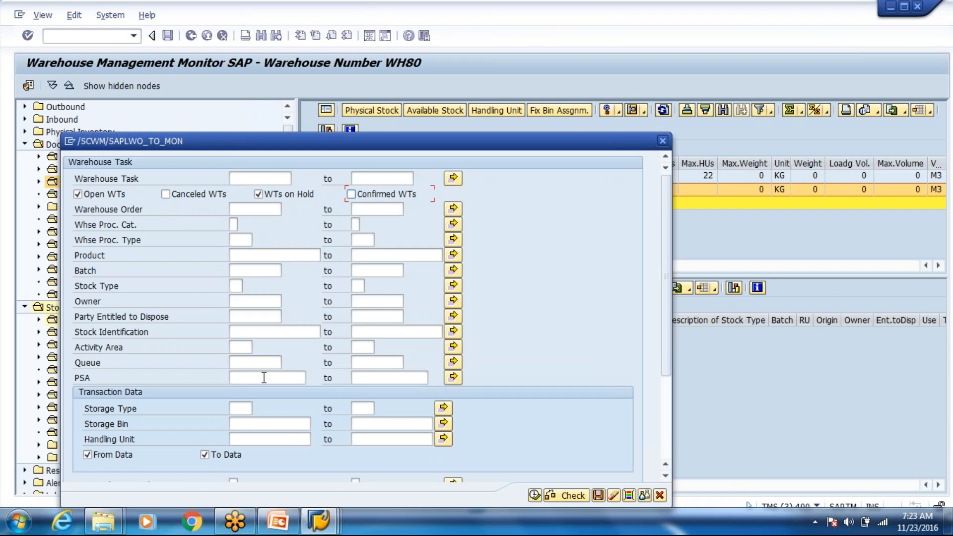
click(238, 407)
text(8004)
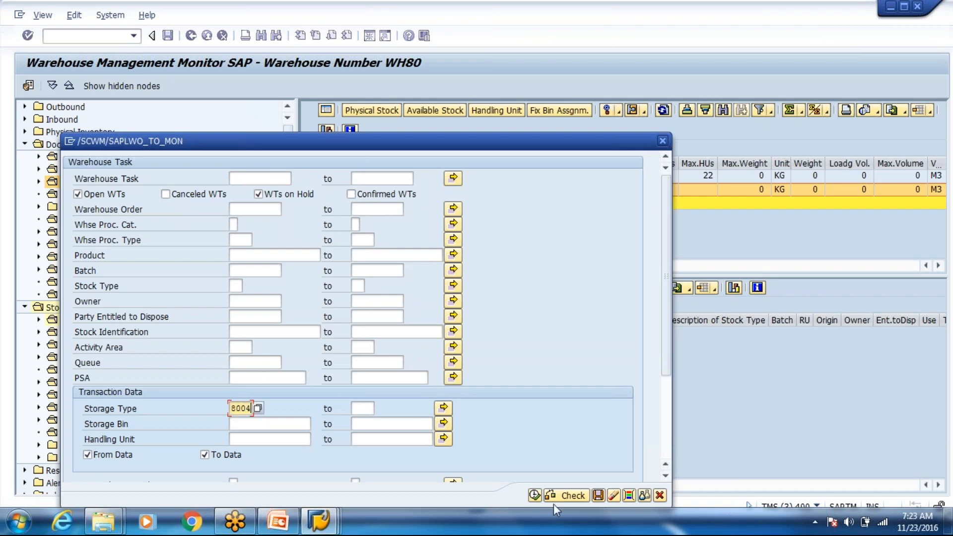
click(535, 495)
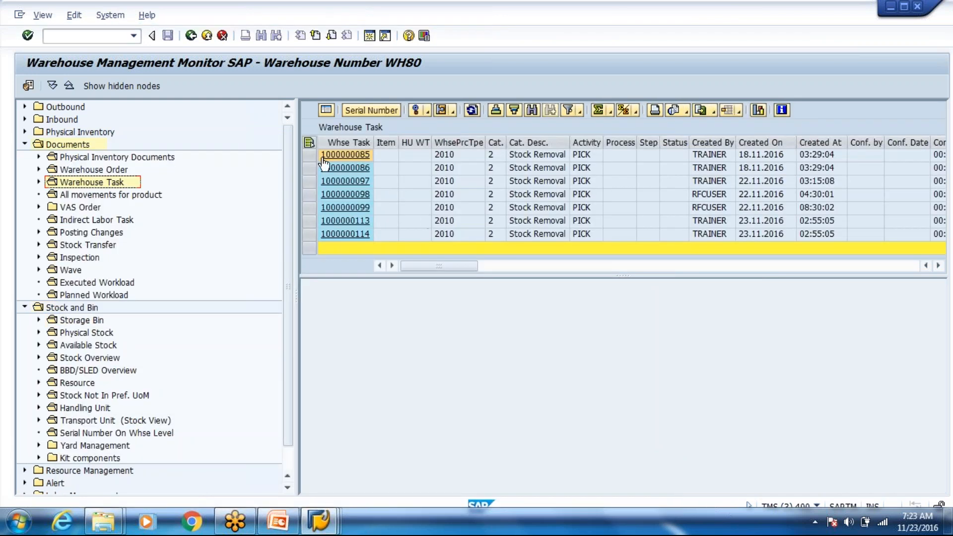
click(308, 142)
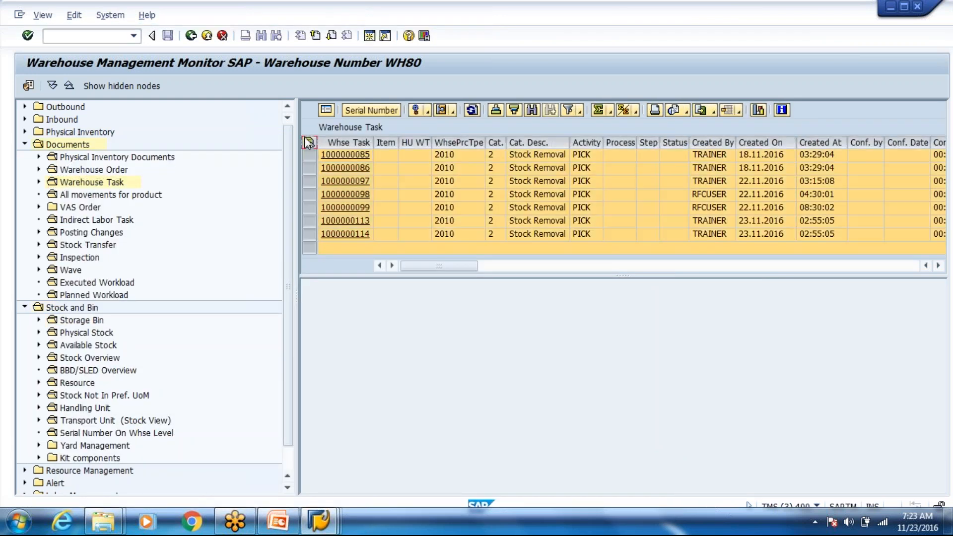
click(427, 111)
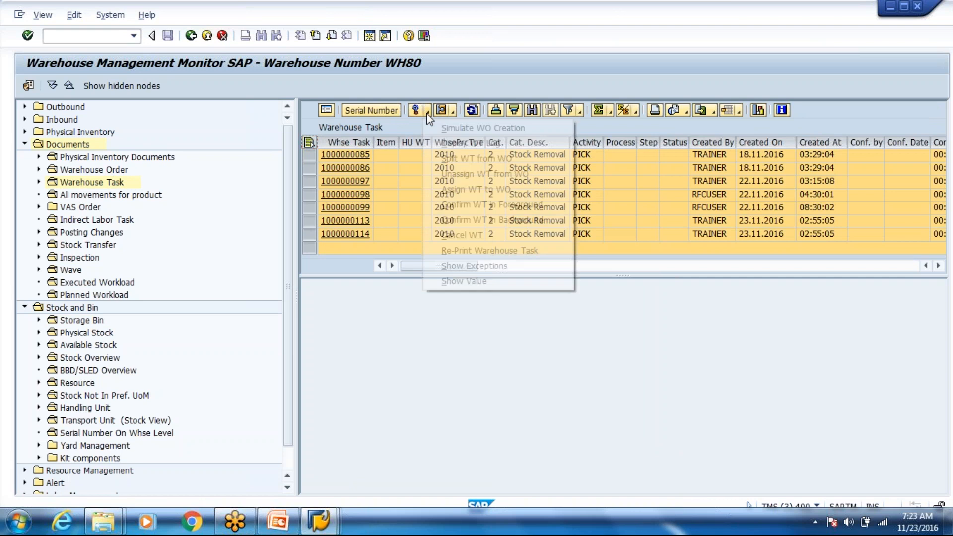
click(462, 234)
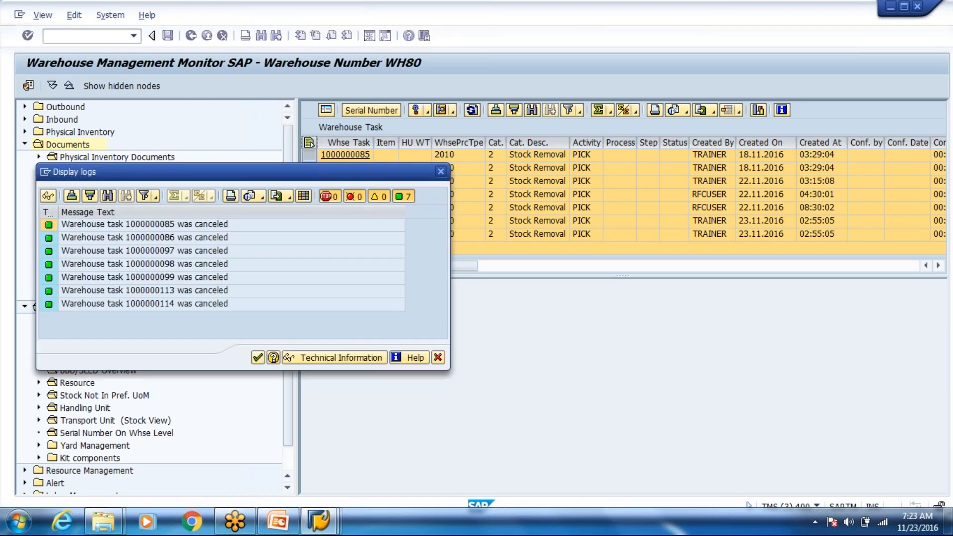
key(Return)
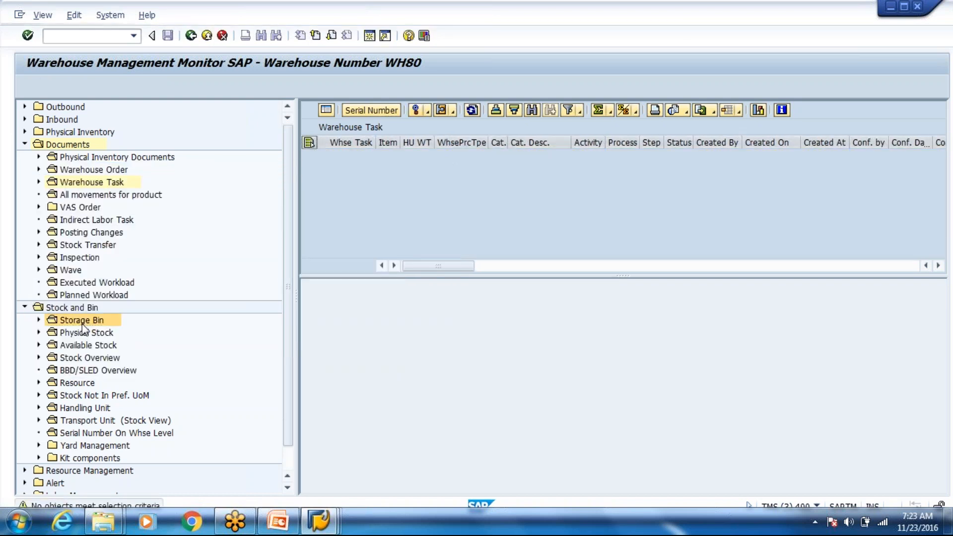
double_click(82, 324)
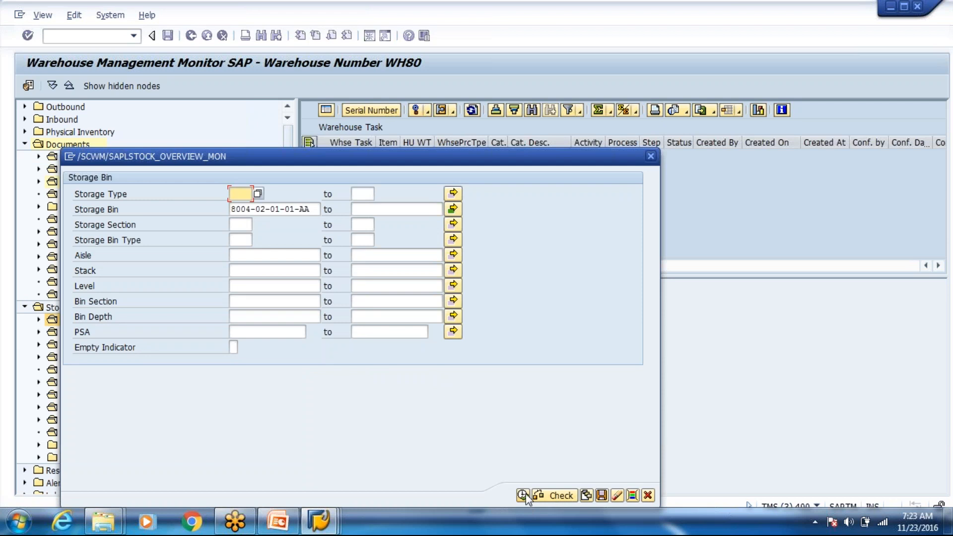
click(649, 495)
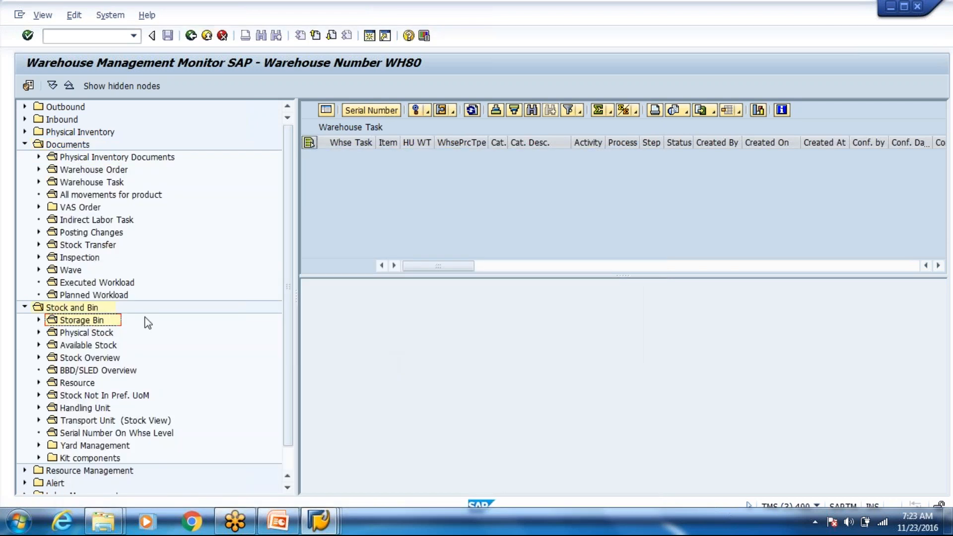
double_click(85, 333)
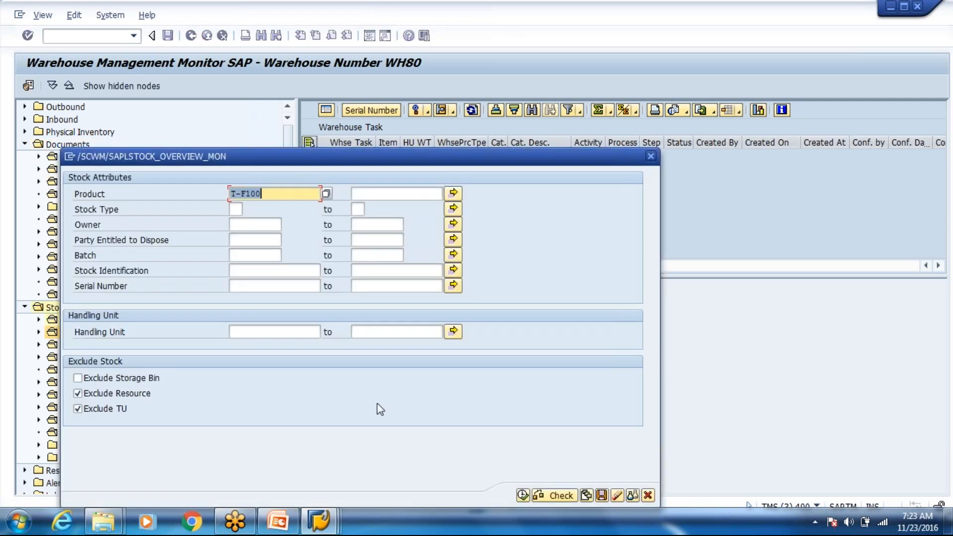
click(522, 496)
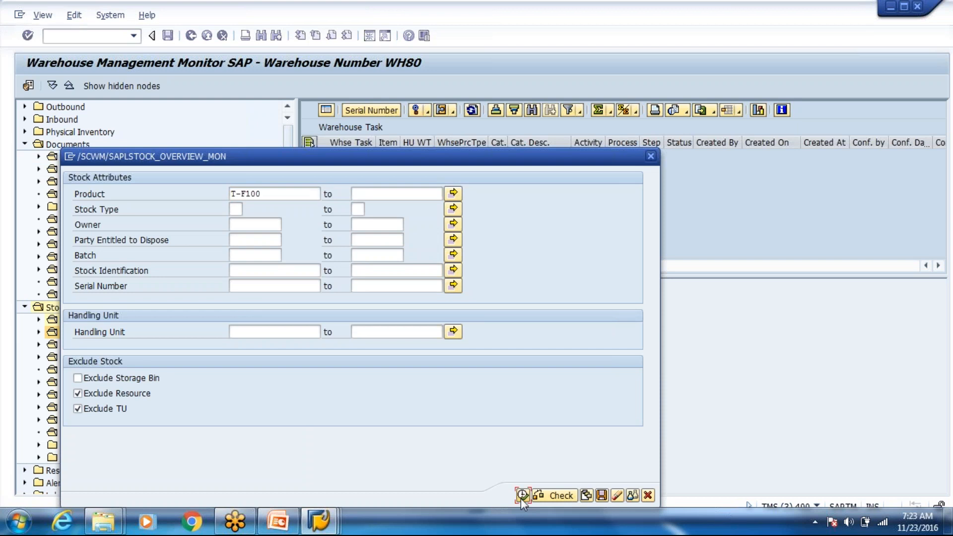
click(310, 168)
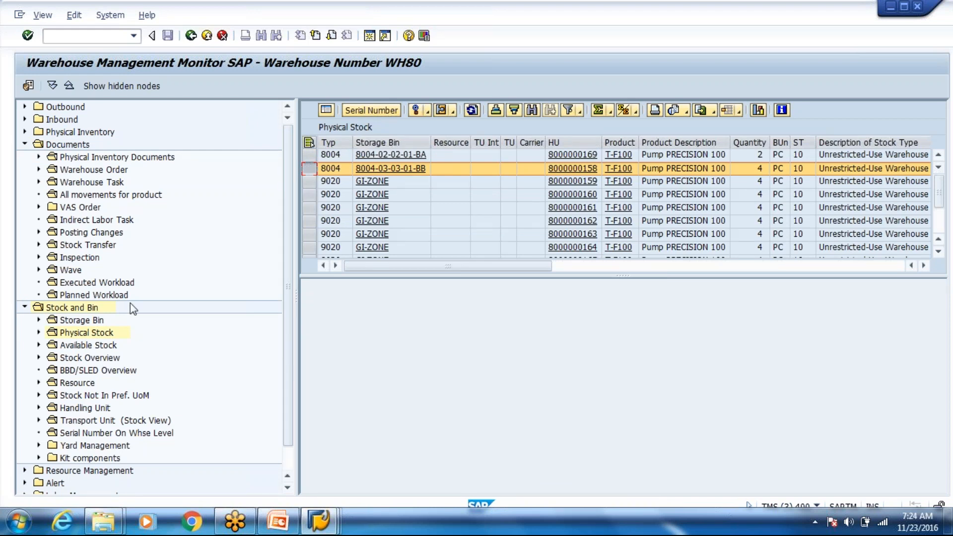
Step: Search storage bins by storage type 8004 after clearing the two earlier bin values
click(82, 320)
double_click(89, 321)
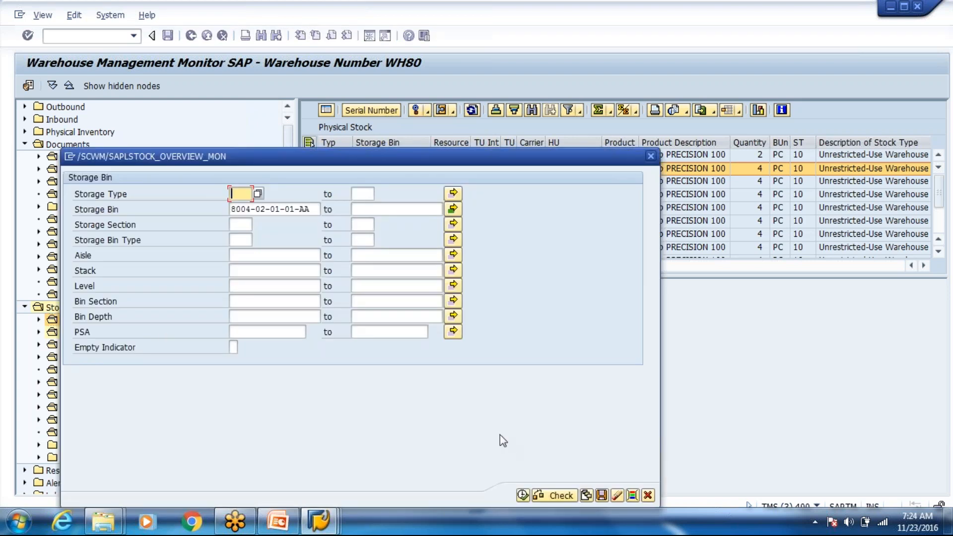
click(454, 210)
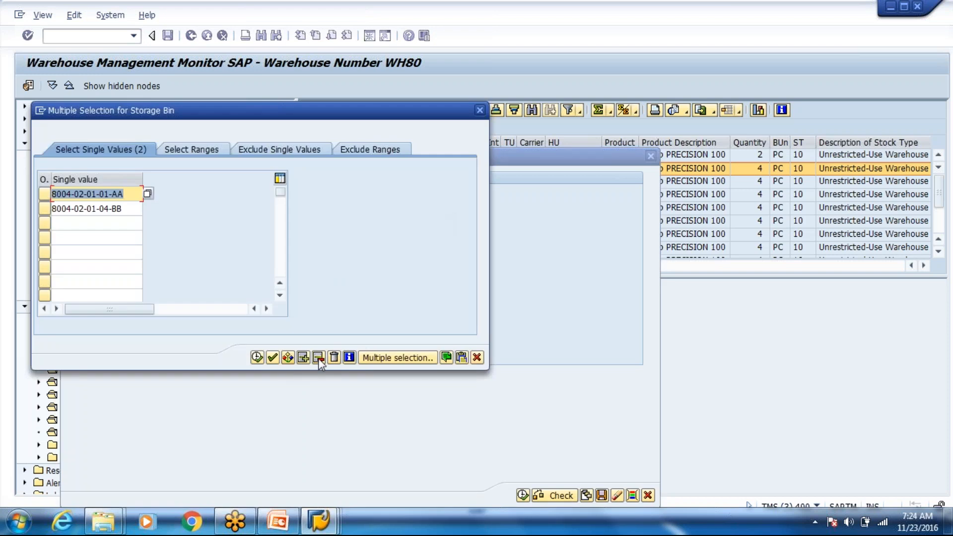
click(333, 358)
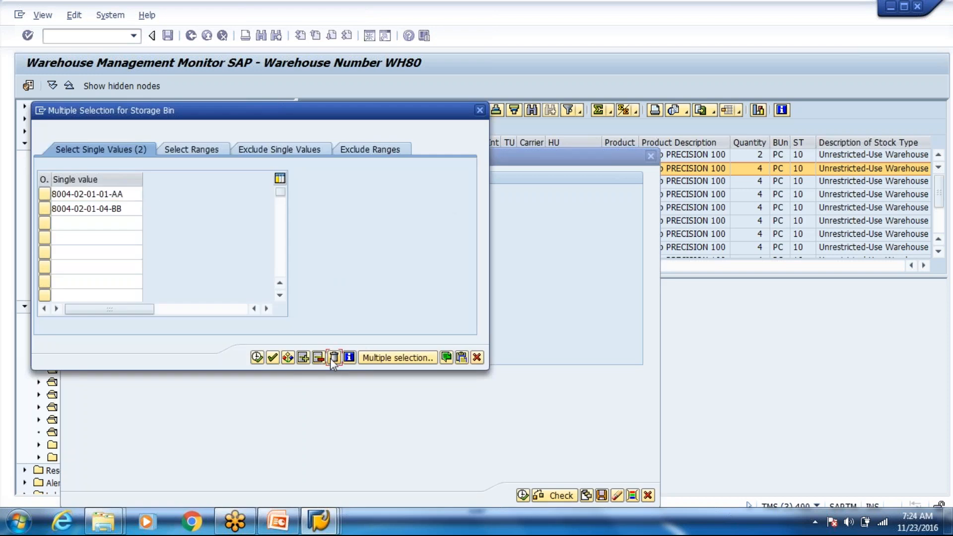
click(256, 357)
text(8004)
key(Down)
key(Return)
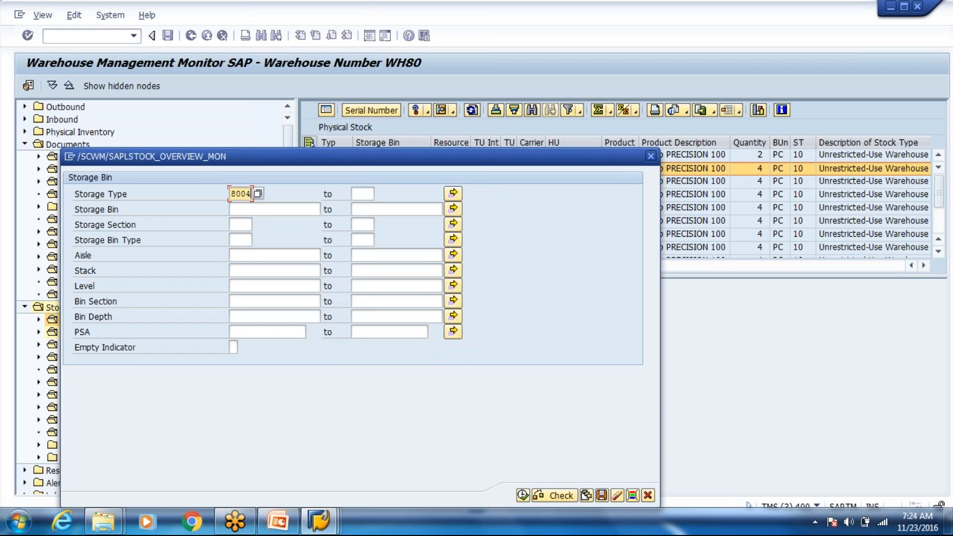
click(558, 495)
key(F8)
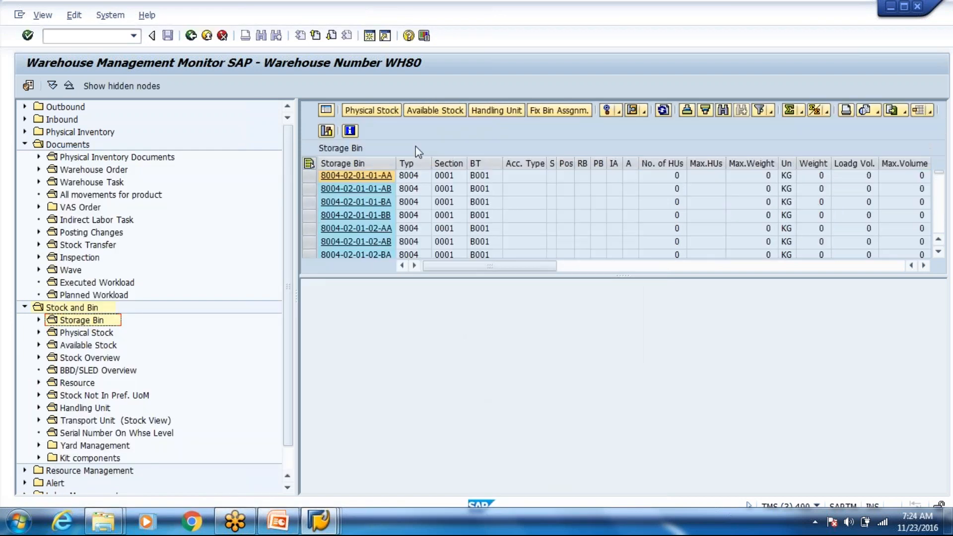
click(308, 163)
click(372, 110)
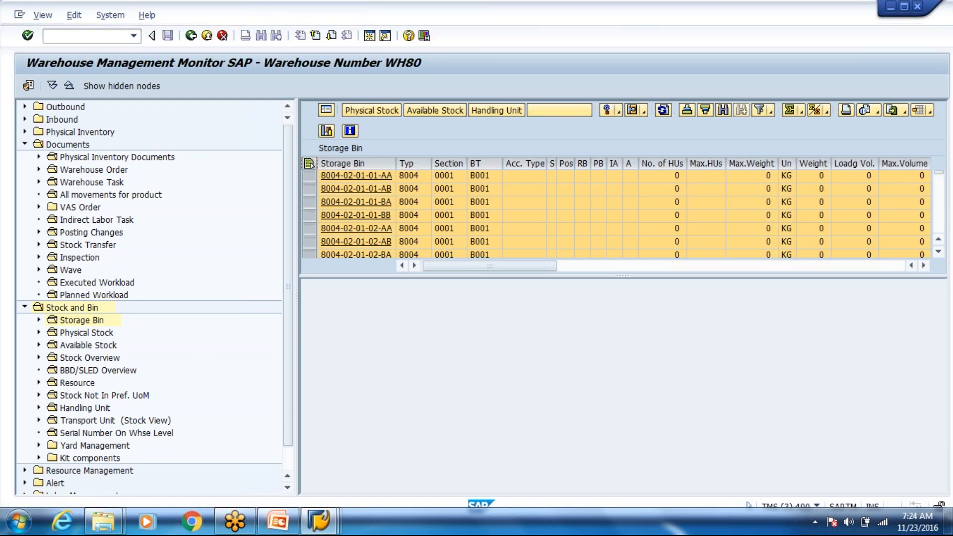
click(626, 350)
key(Left)
key(Left)
key(Left)
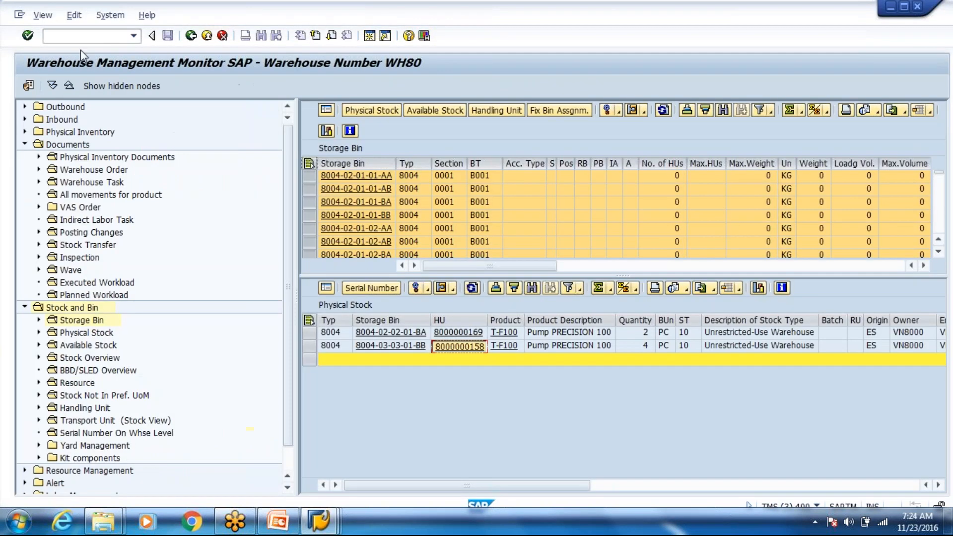
Step: Start the Create HU Warehouse Task transaction /o/scwm/adhu
click(82, 35)
text(/o/scwm/adhu)
key(Return)
key(ctrl+v)
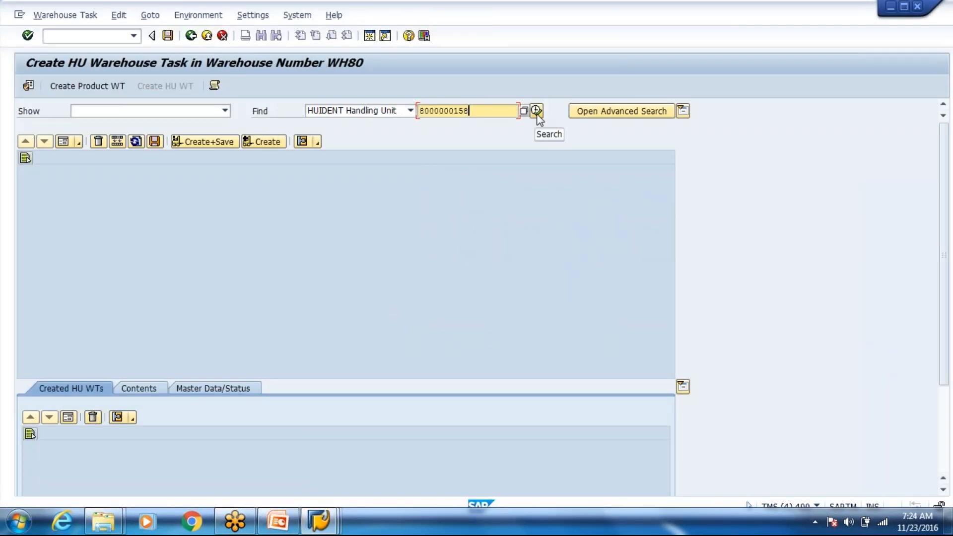
click(536, 110)
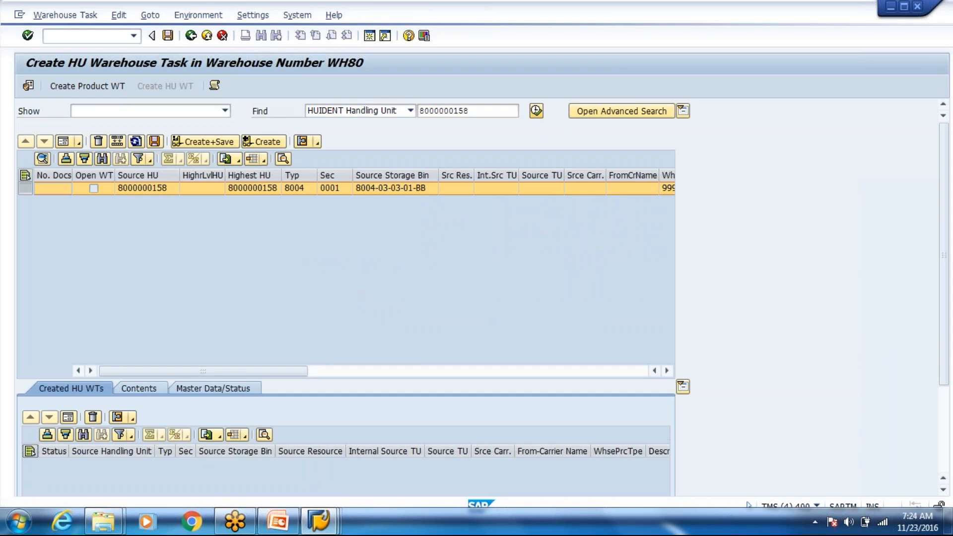
click(538, 117)
double_click(447, 111)
click(536, 110)
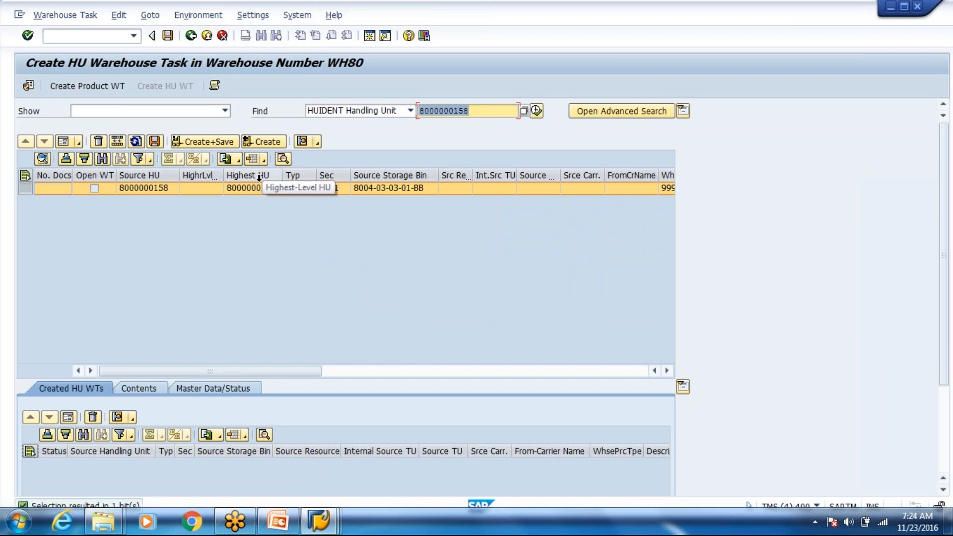
click(203, 142)
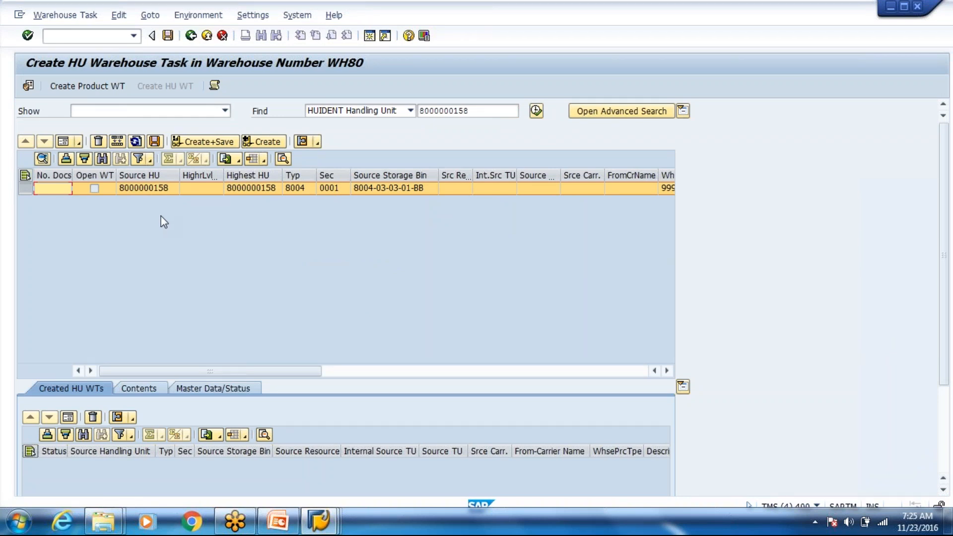
click(412, 188)
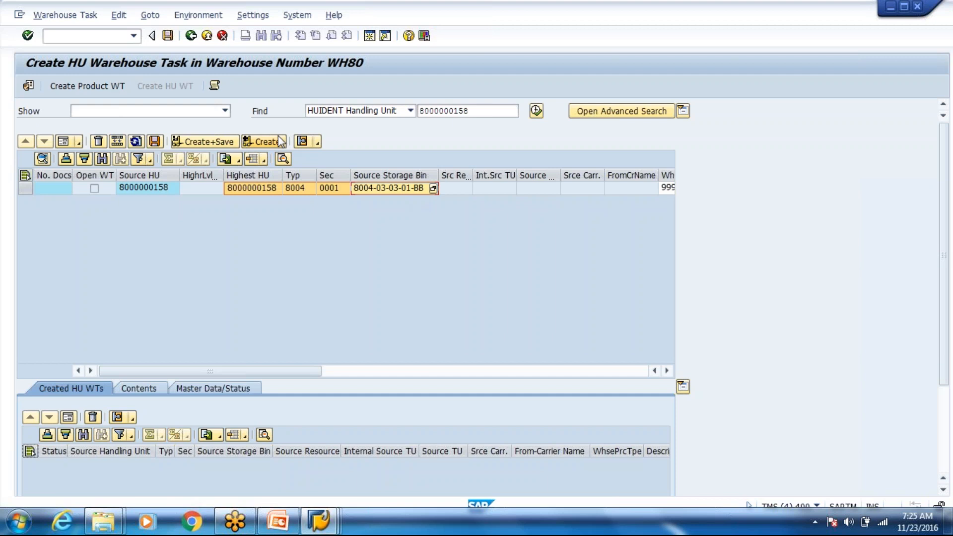
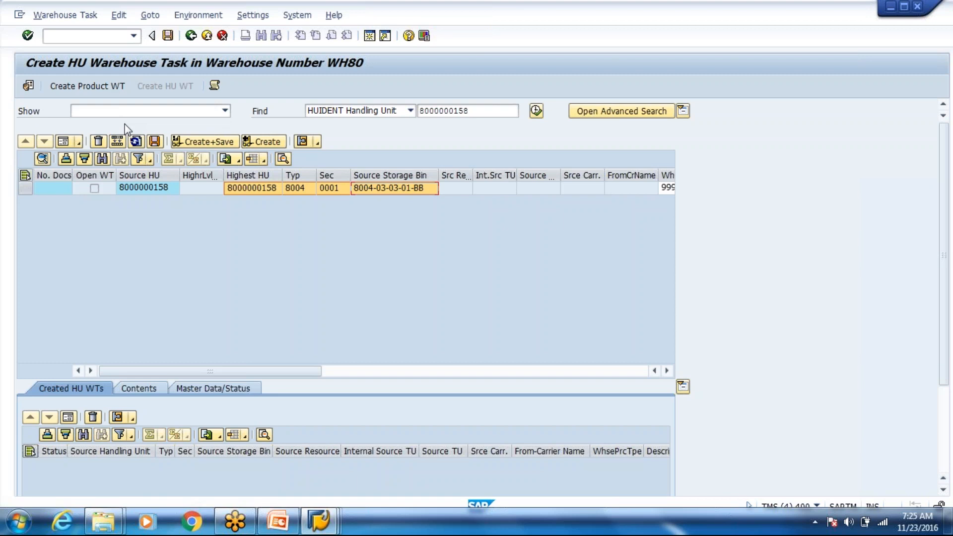
click(25, 188)
click(65, 142)
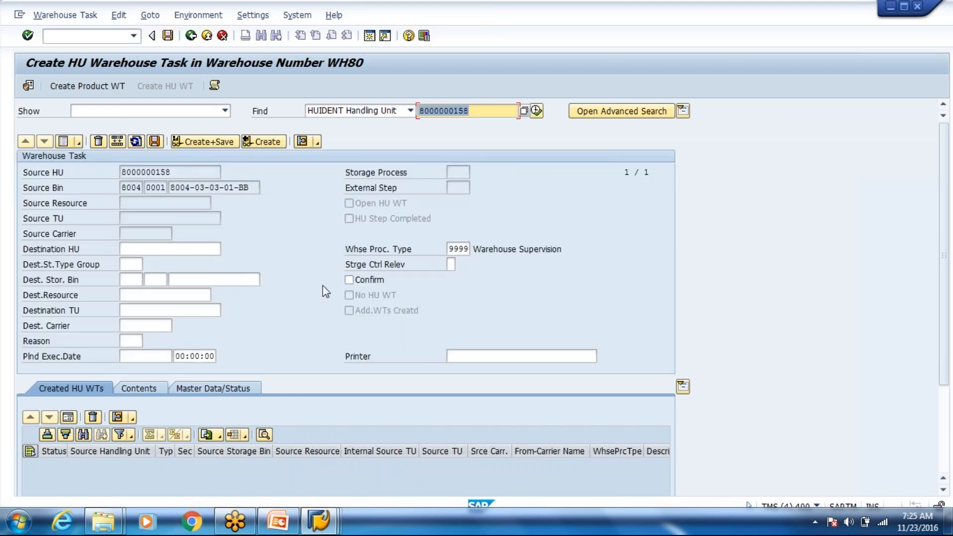
click(193, 283)
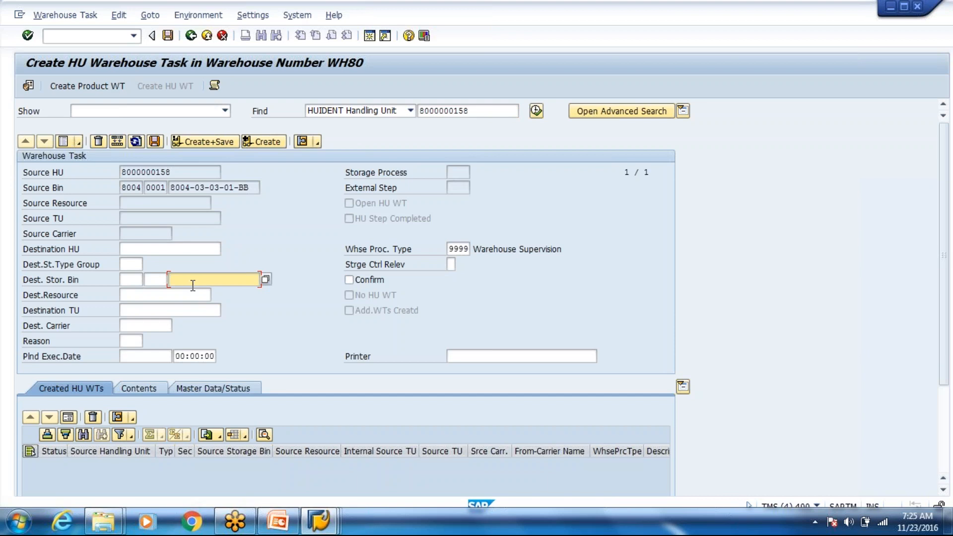
key(BackSpace)
key(Down)
key(Down)
key(Down)
key(Down)
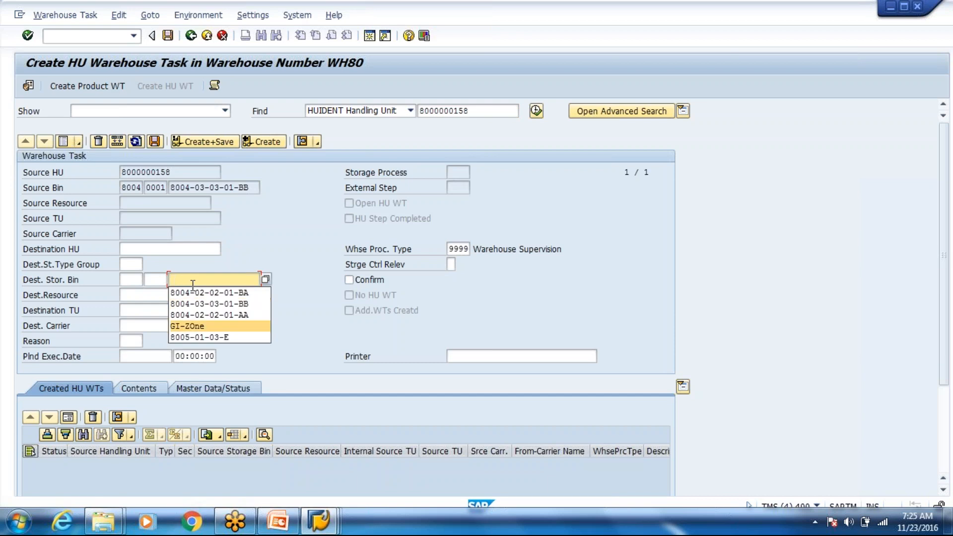
key(Return)
click(350, 280)
click(214, 141)
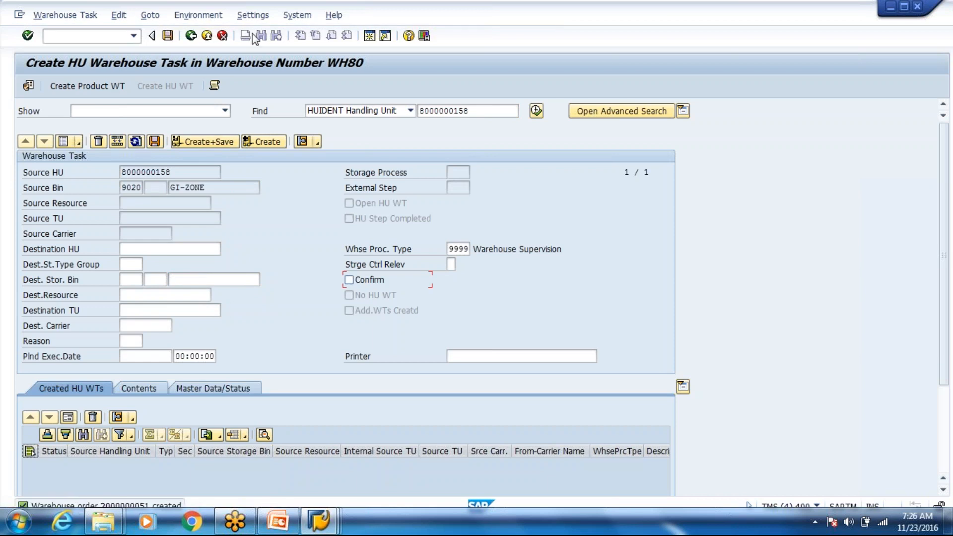
click(207, 35)
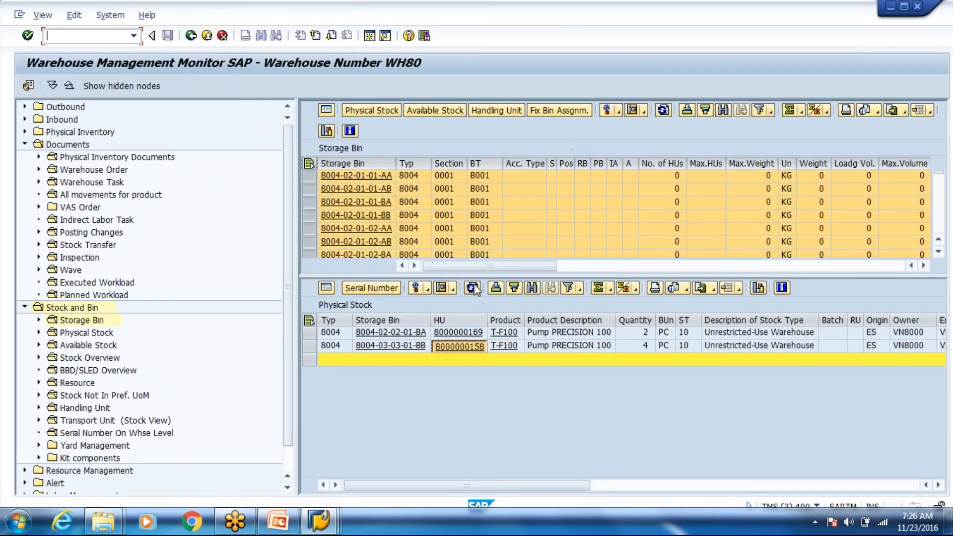
Step: Refresh the physical stock list and return to outbound delivery order 11349
click(473, 288)
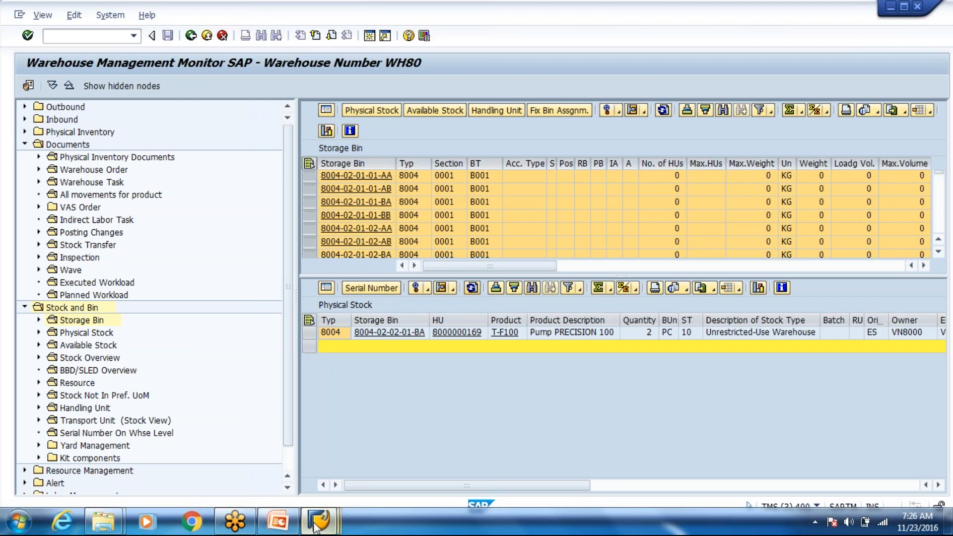
mouse_move(318, 523)
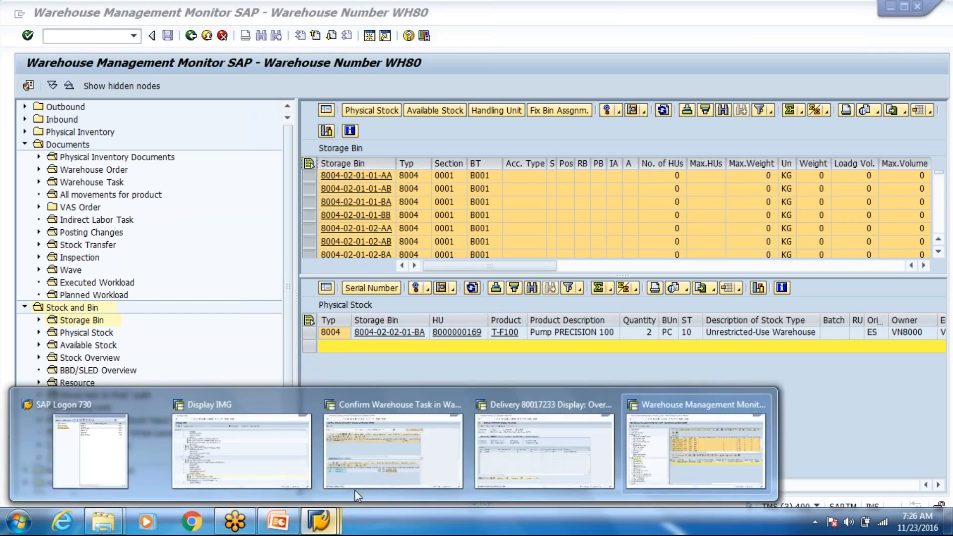
click(354, 490)
click(191, 35)
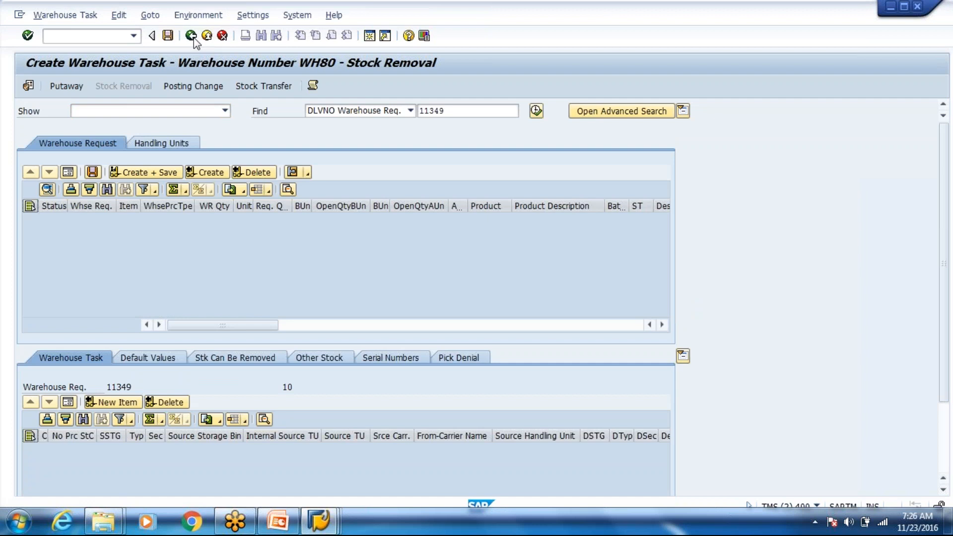
click(191, 36)
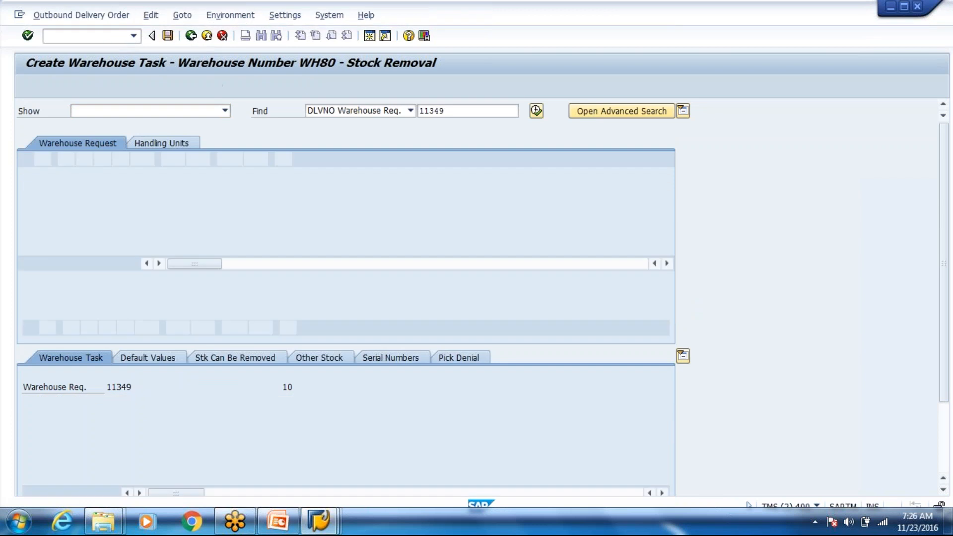
Step: Create and save a partial stock-removal warehouse task for delivery order item 10
click(80, 15)
mouse_move(99, 47)
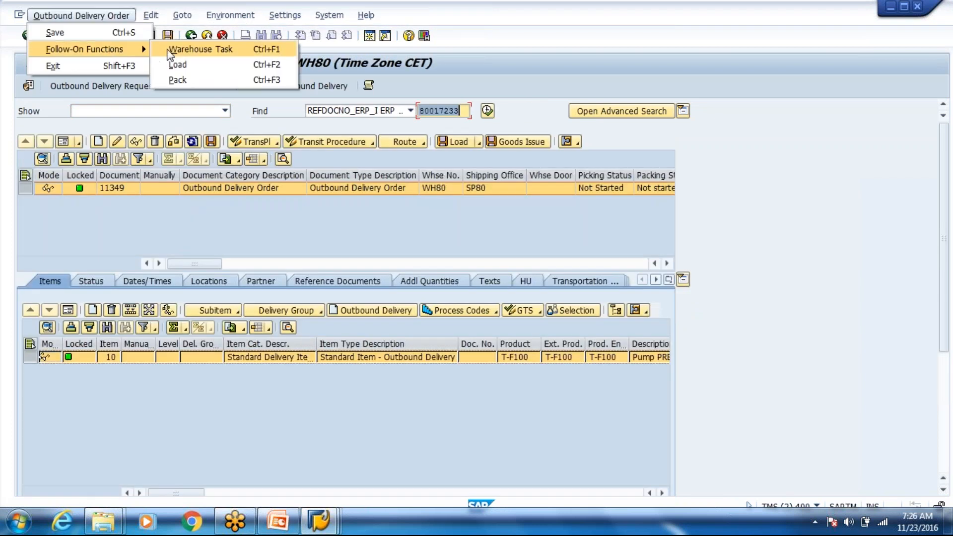
click(169, 47)
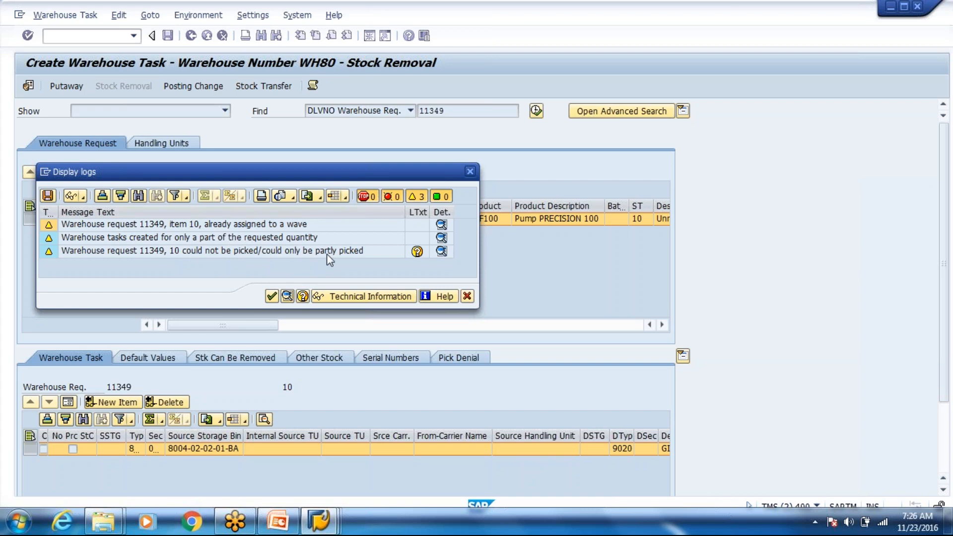
click(272, 296)
click(169, 37)
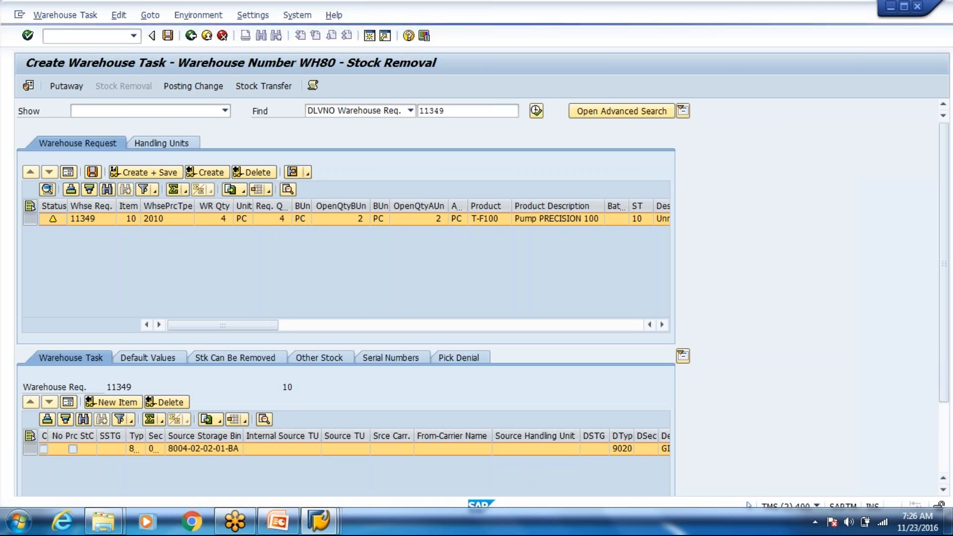
click(168, 35)
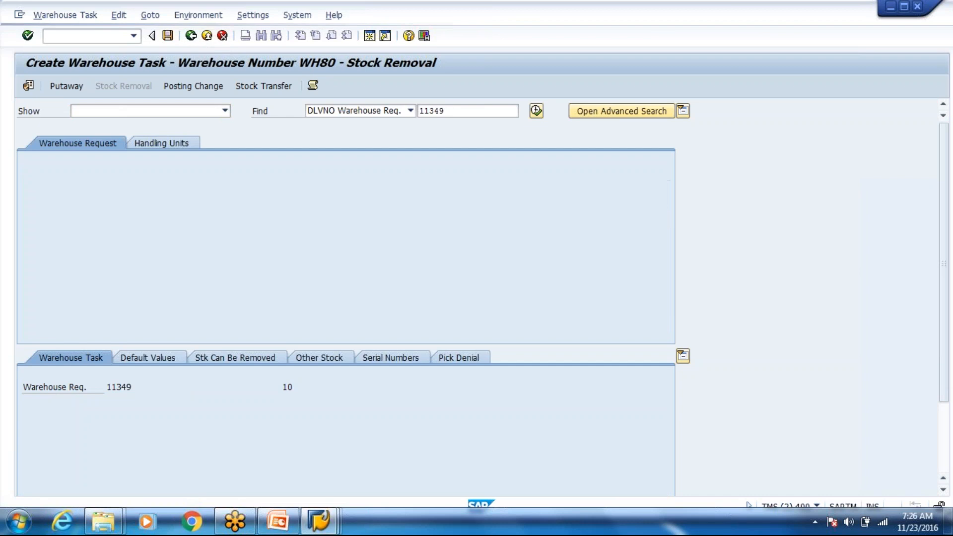
Step: Reload delivery 80017233 and show item 10 in form view: 4 PC of T-F100
click(191, 36)
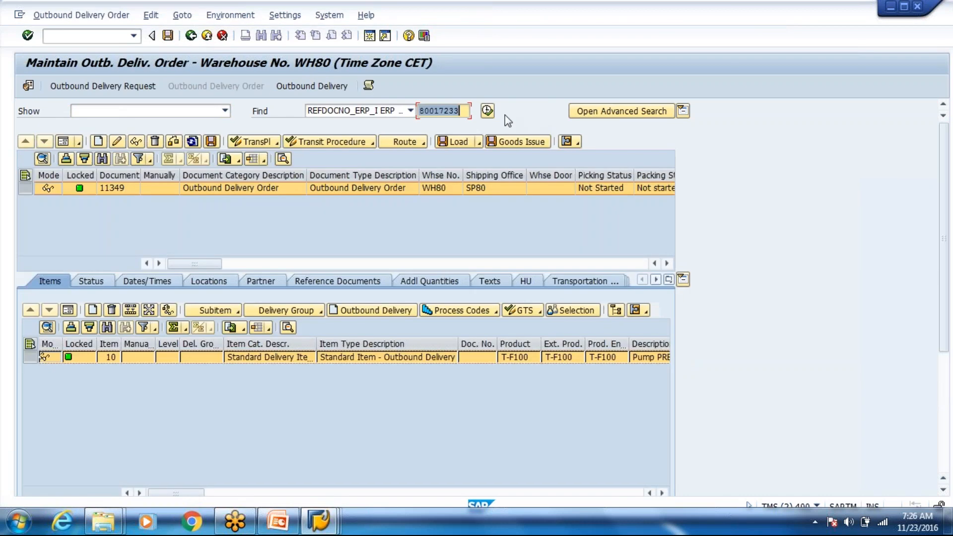
click(485, 114)
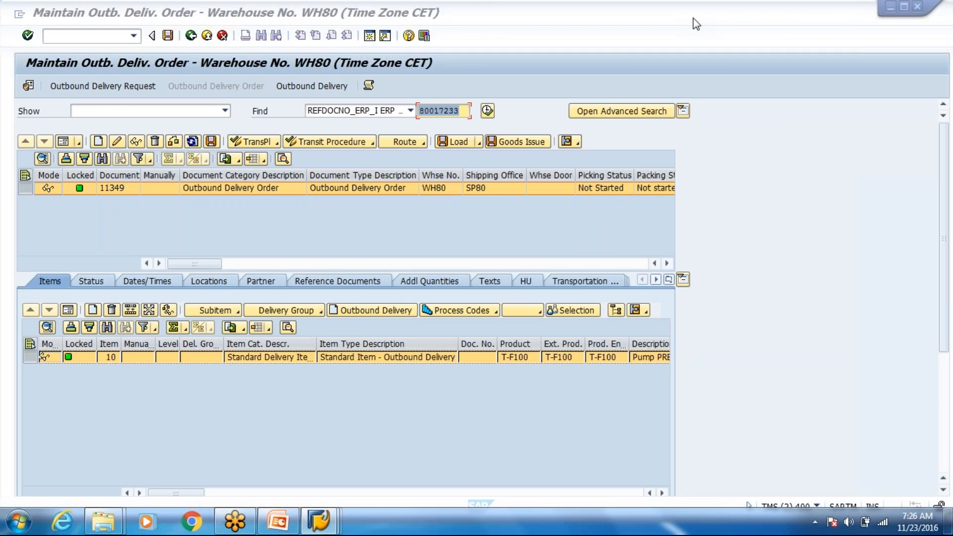
click(70, 311)
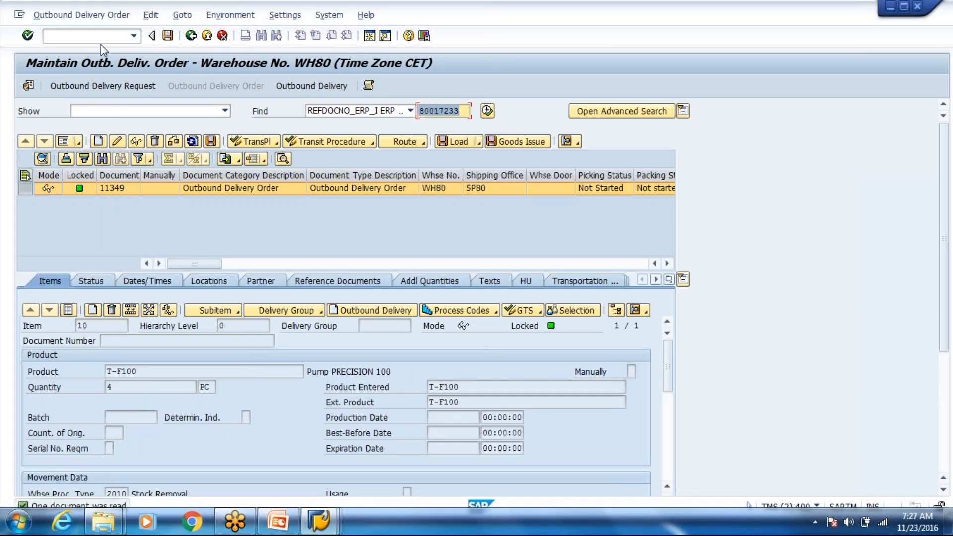
text(/osw)
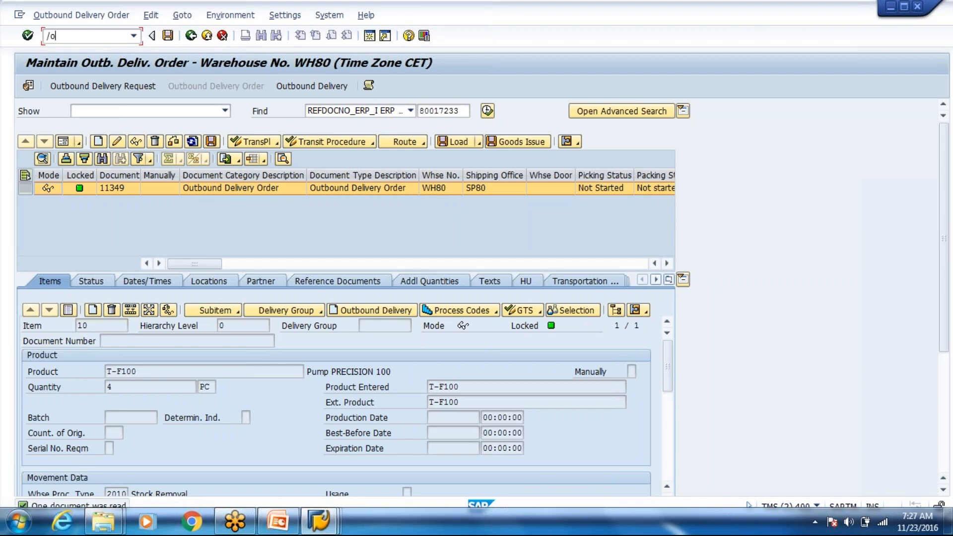
text(i5)
Step: Run workload analysis for work items to be completed and expand tasks TS00007989, TS00008068, TS00008070
key(Return)
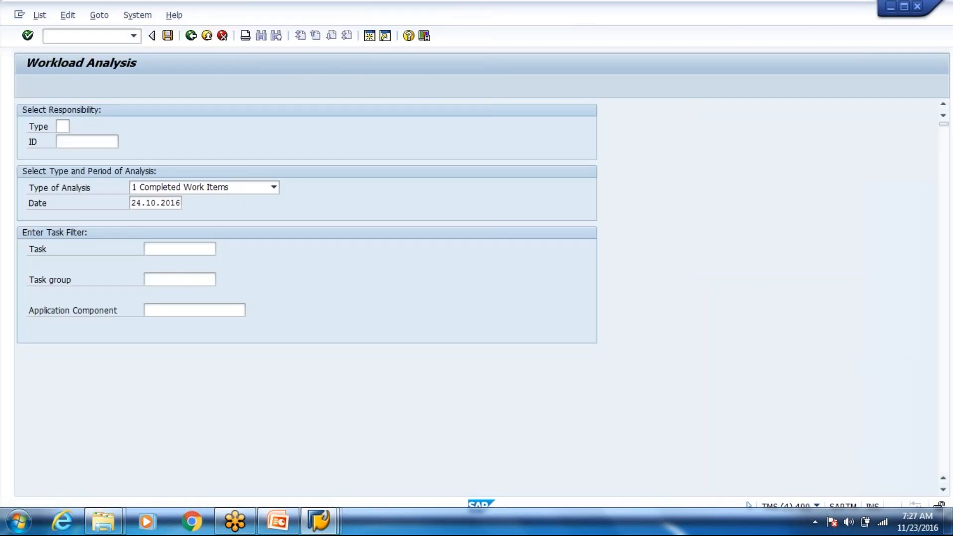
click(191, 36)
click(181, 188)
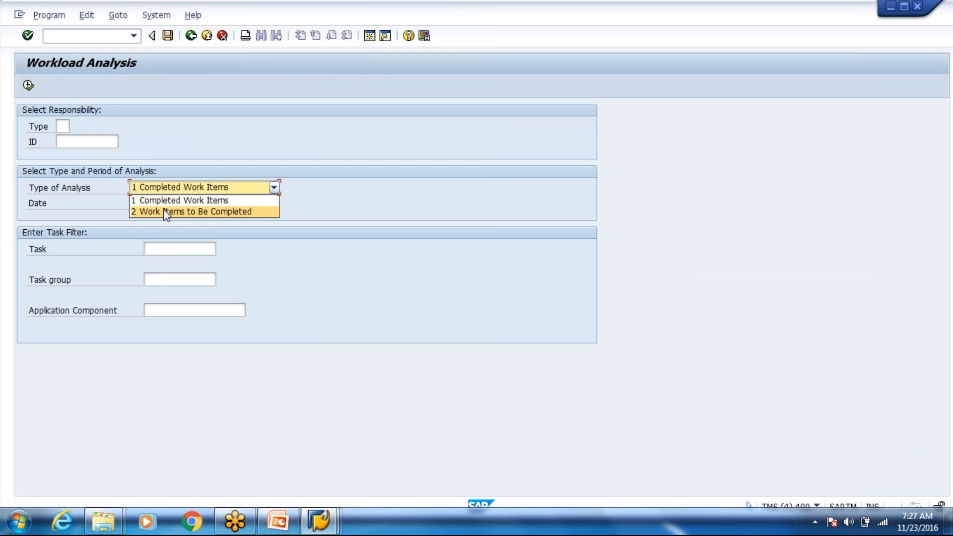
click(169, 211)
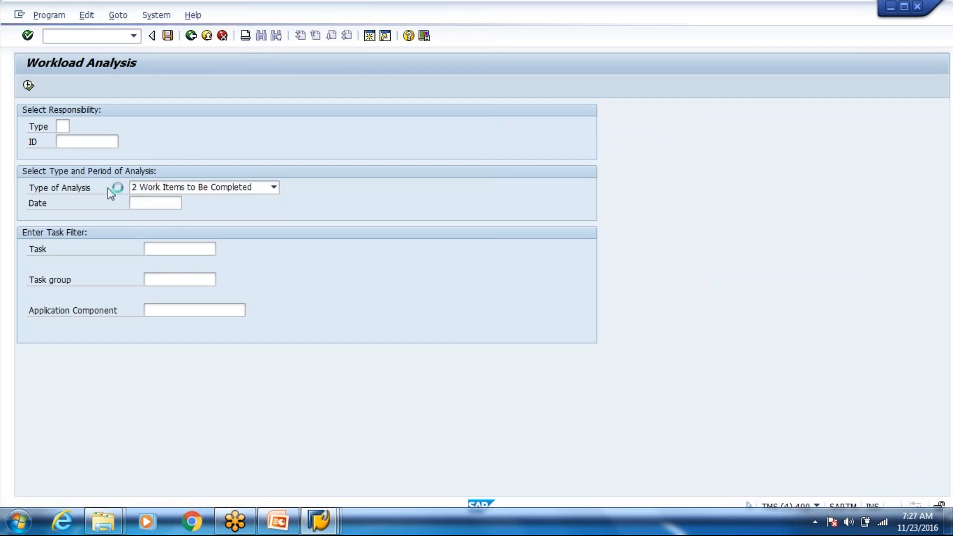
key(F8)
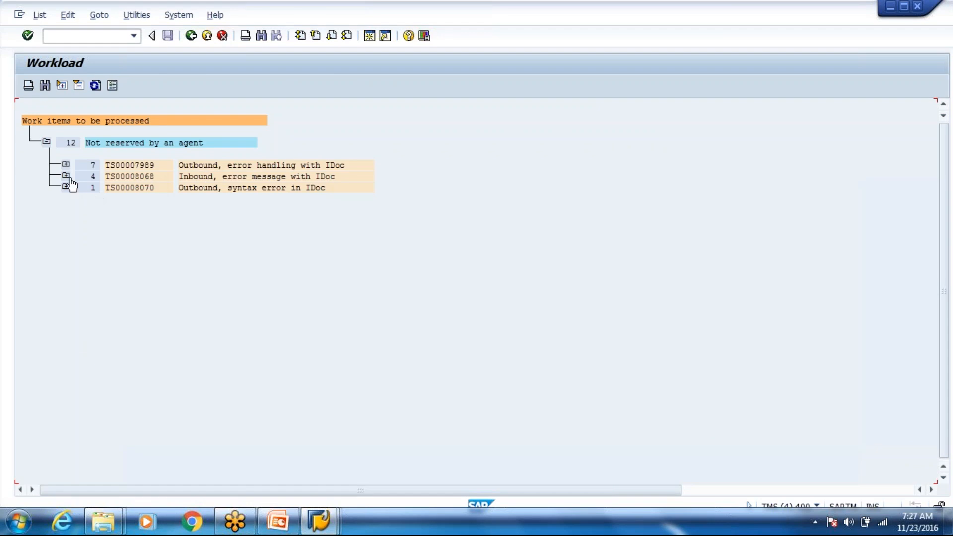
click(65, 164)
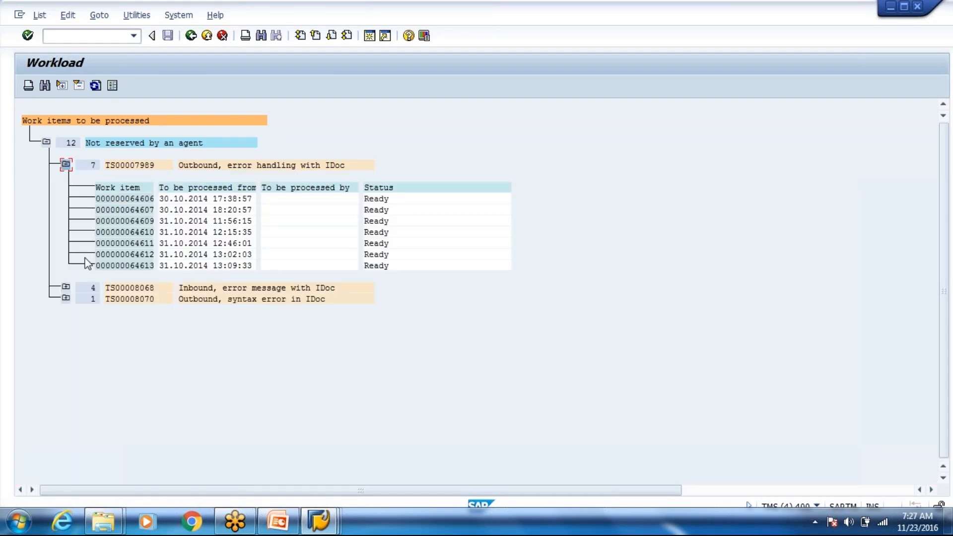
click(66, 286)
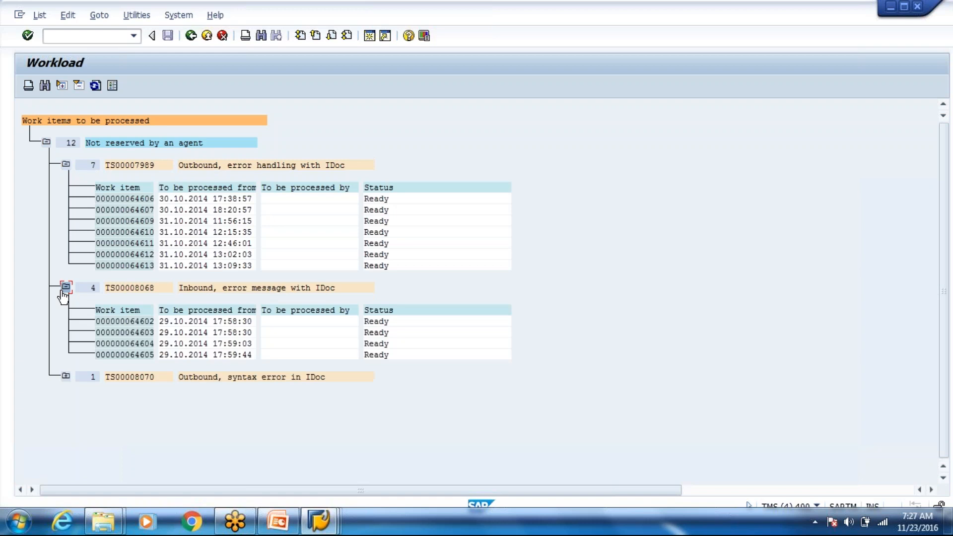
click(65, 376)
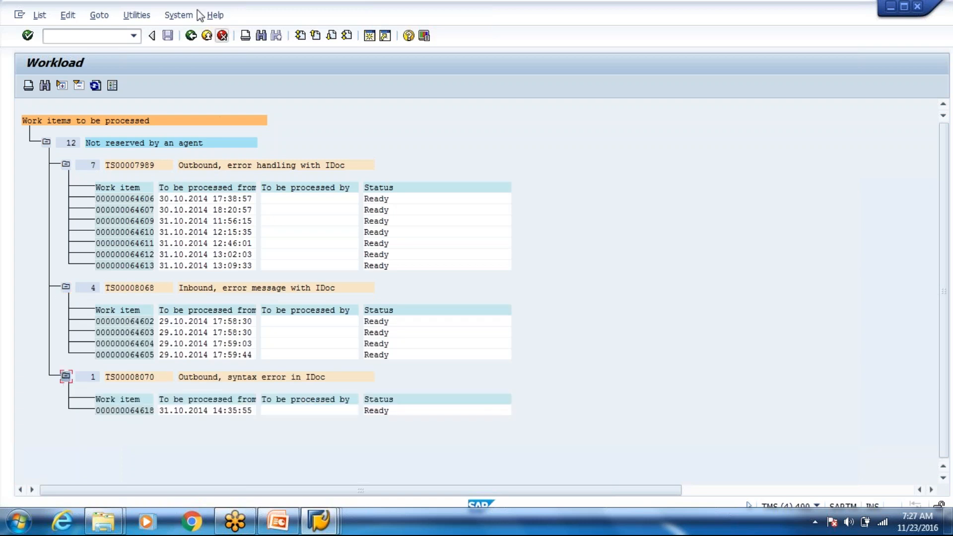
Step: List work items in SWIA and check both Reduce Delivery Quantity items show COMPLETED
click(134, 36)
click(99, 35)
text(/nswia)
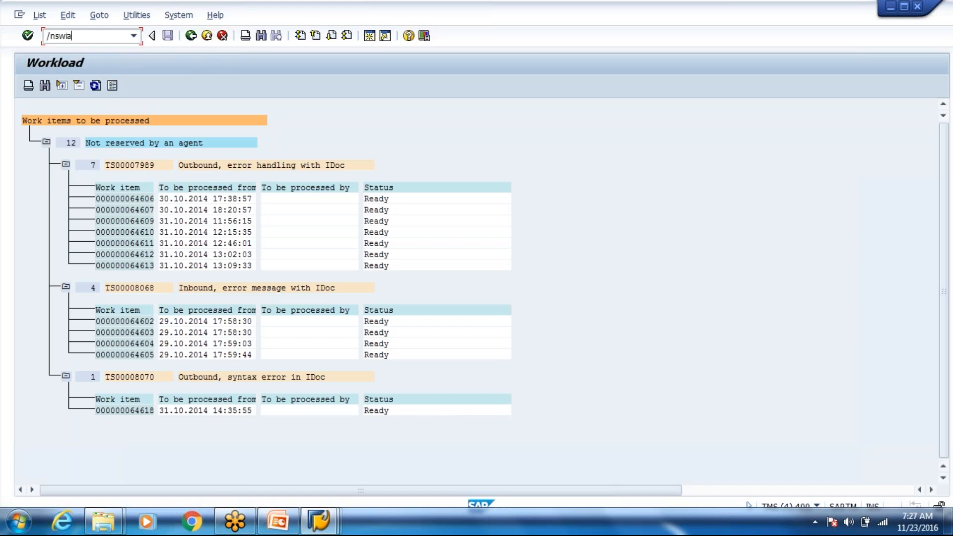
key(Return)
click(28, 85)
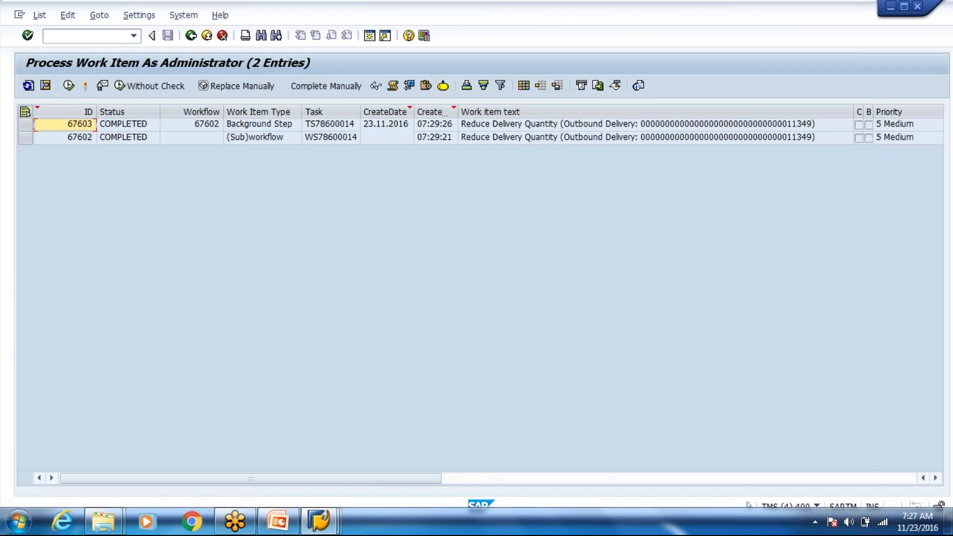
click(512, 126)
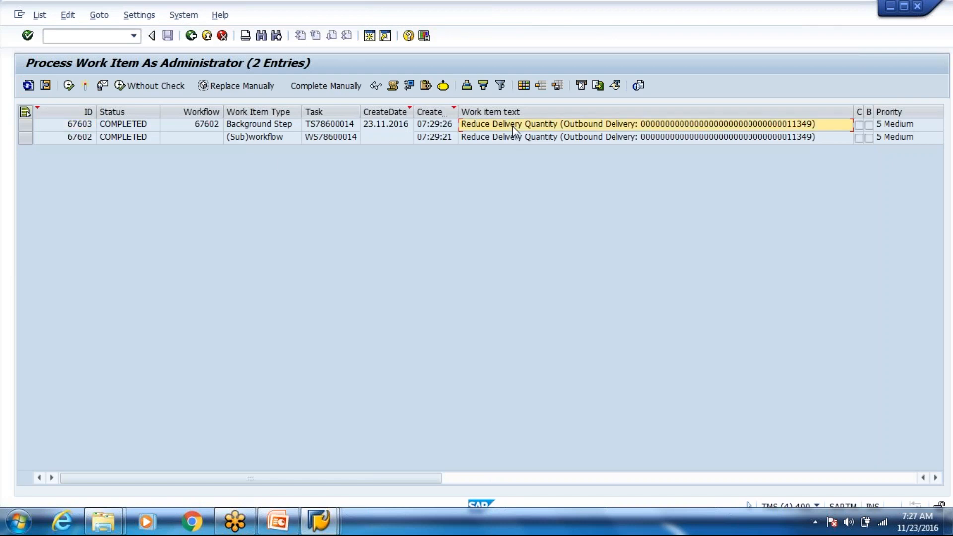
scroll(512, 126, right, 4)
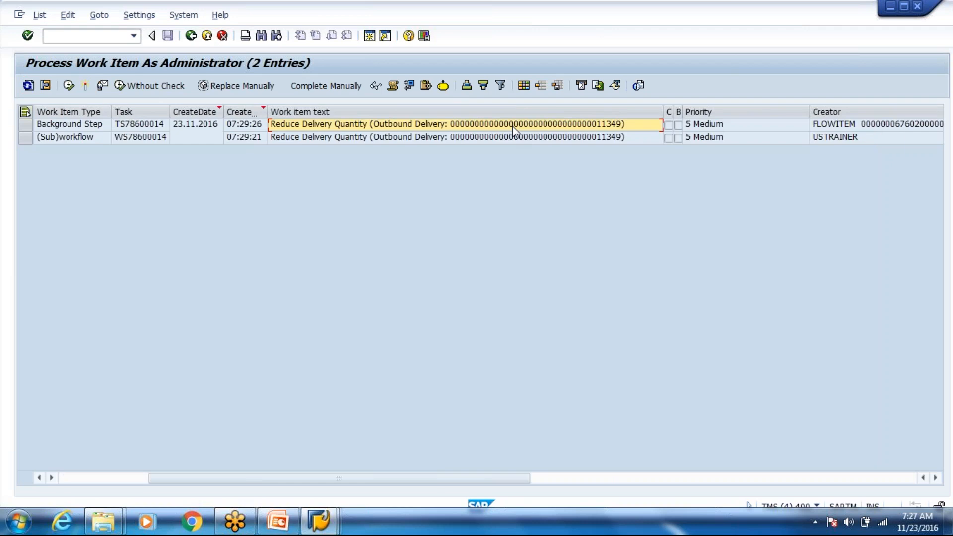
scroll(512, 126, right, 4)
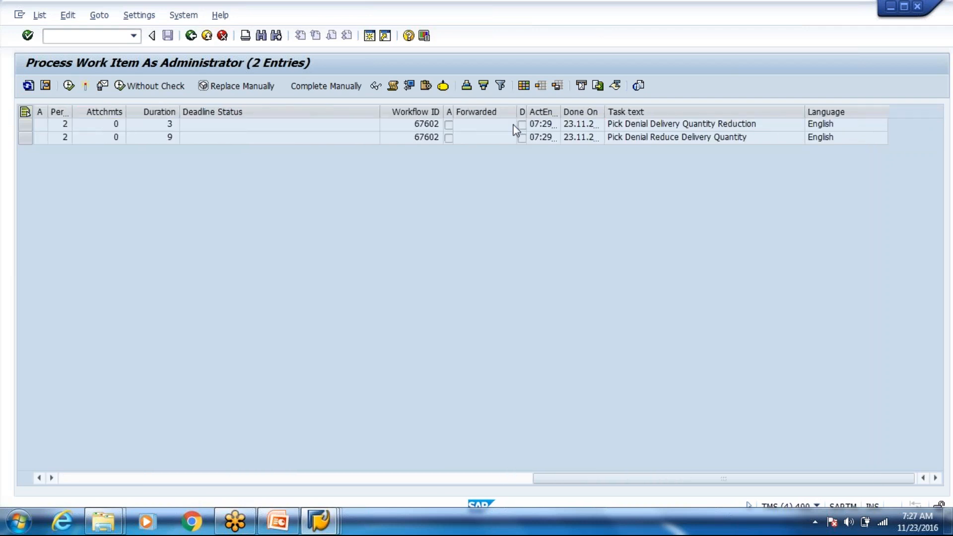
scroll(514, 124, left, 6)
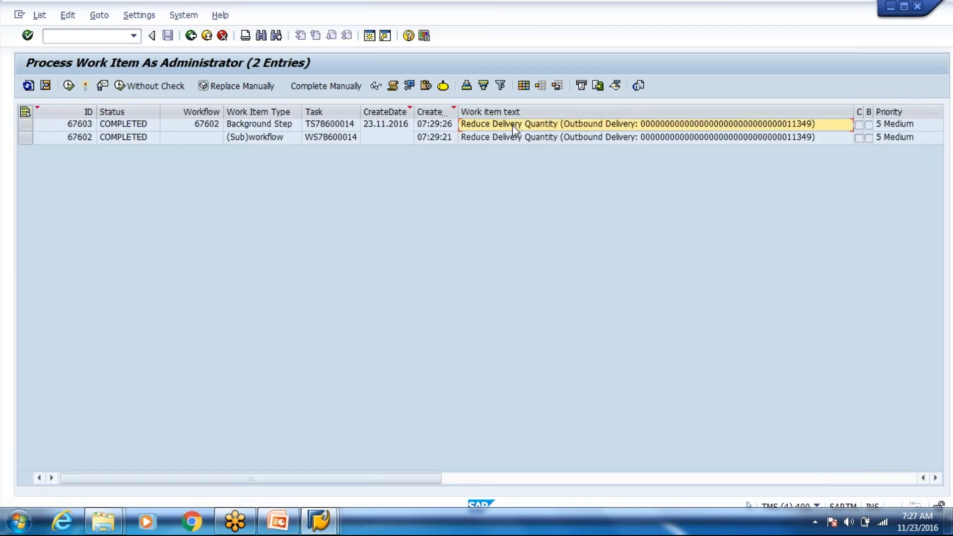
key(alt+Tab)
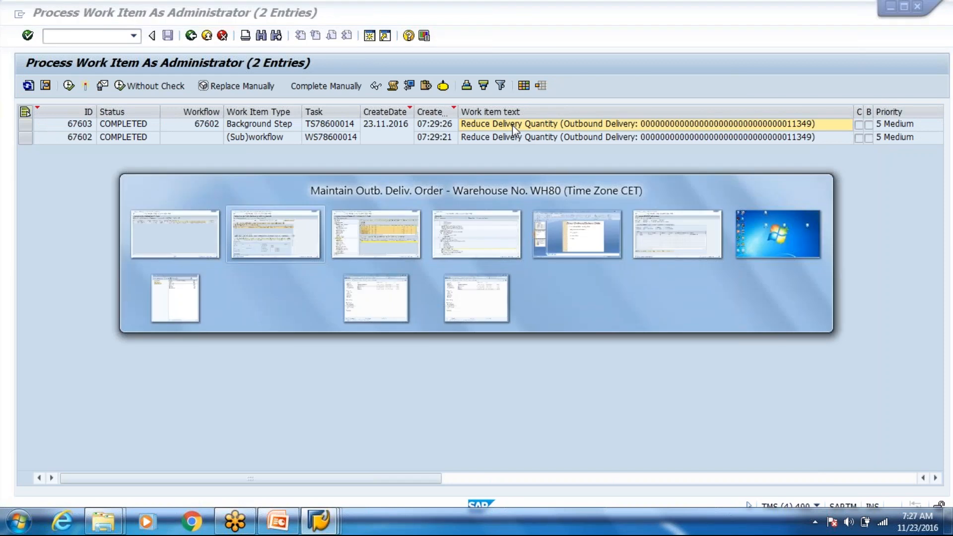
Step: Reload delivery order 11349, verify item quantity 2 PC, and display its warehouse tasks
click(488, 111)
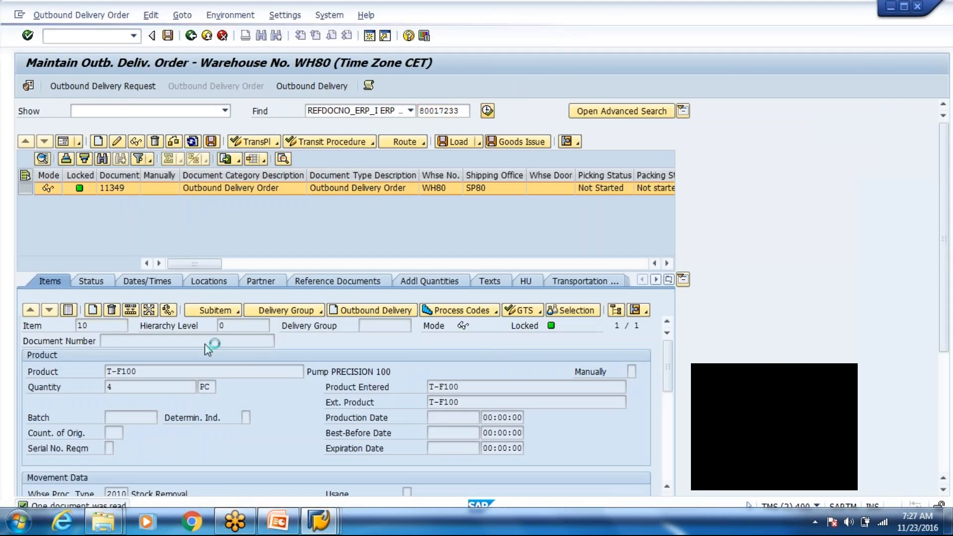
click(113, 387)
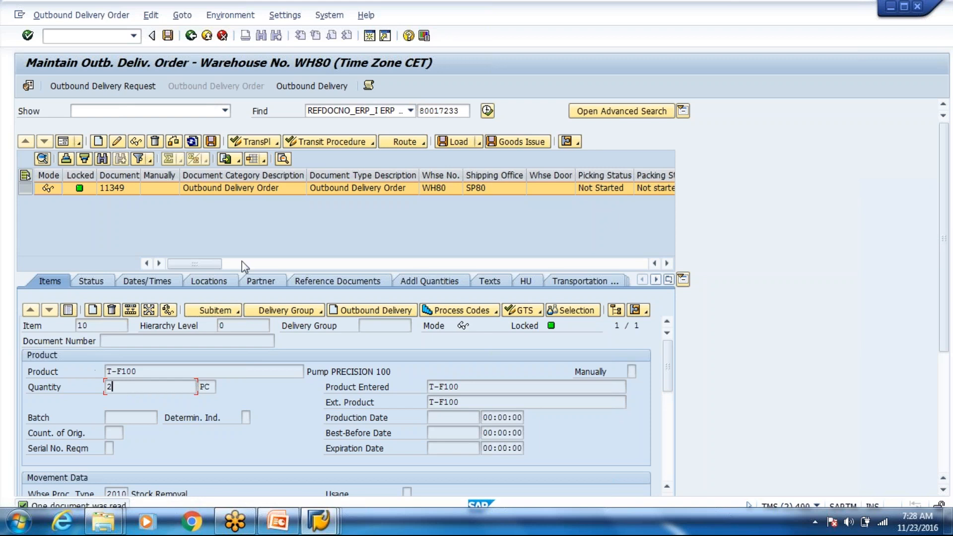
click(578, 143)
click(588, 158)
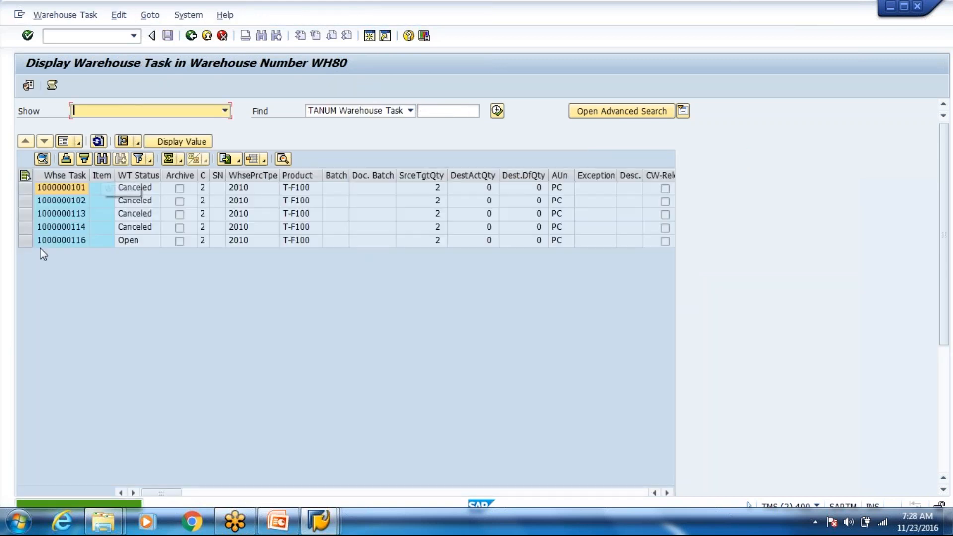
click(44, 241)
click(121, 142)
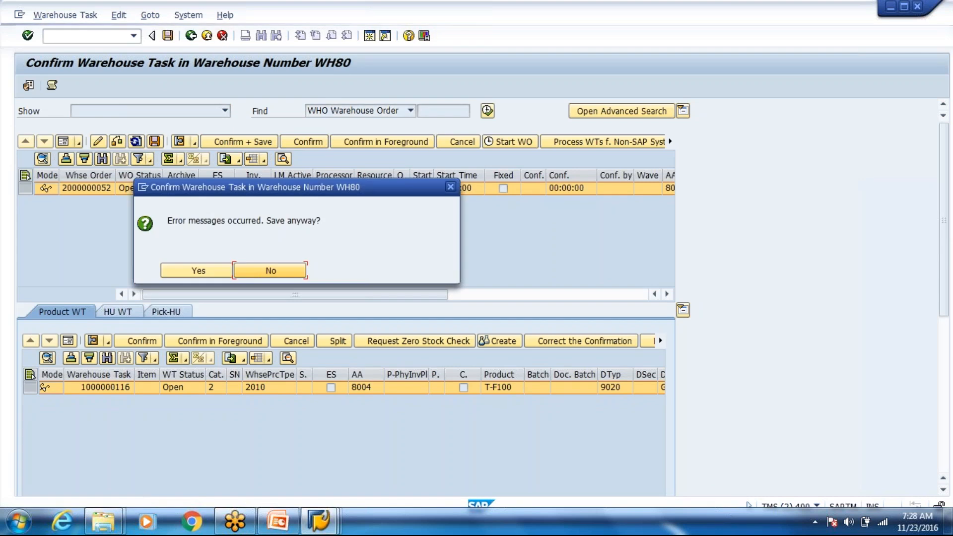
click(274, 273)
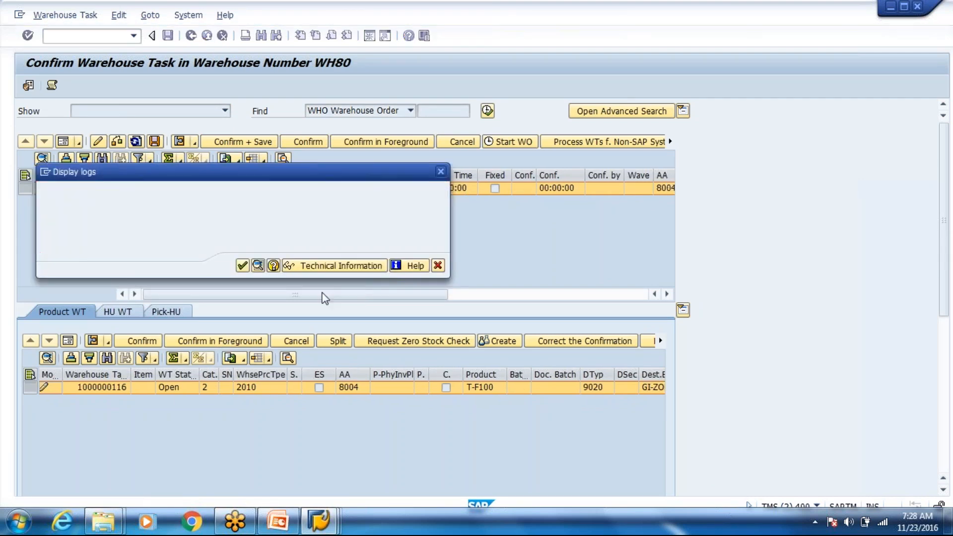
click(65, 343)
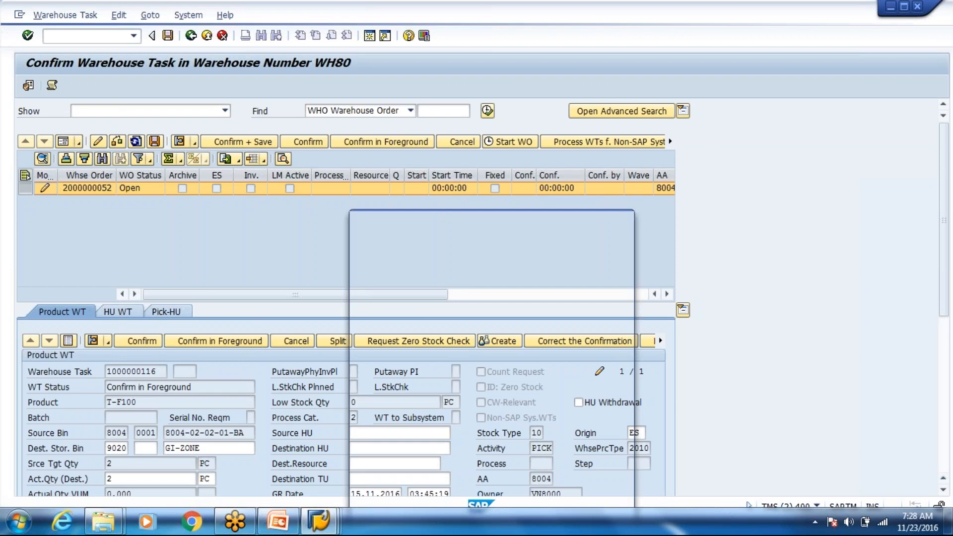
double_click(428, 181)
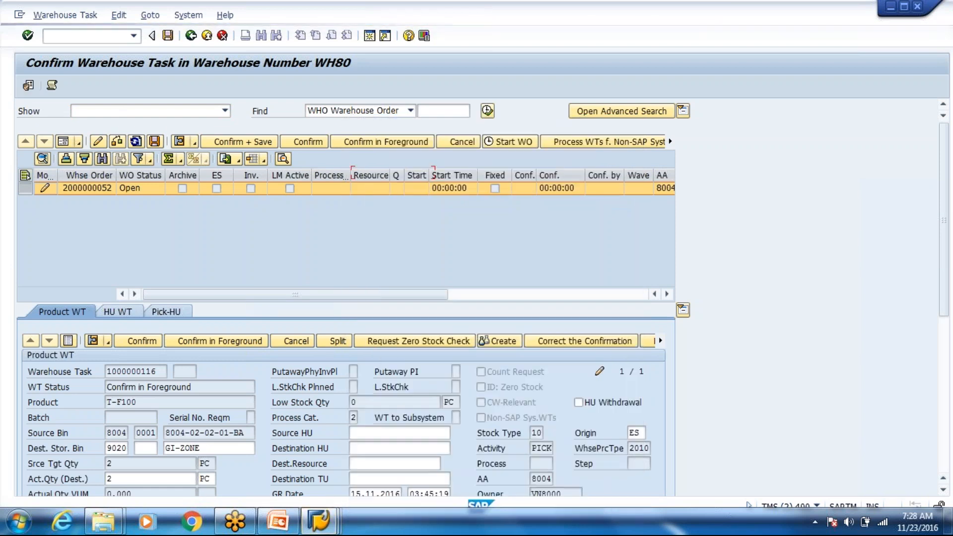
click(251, 144)
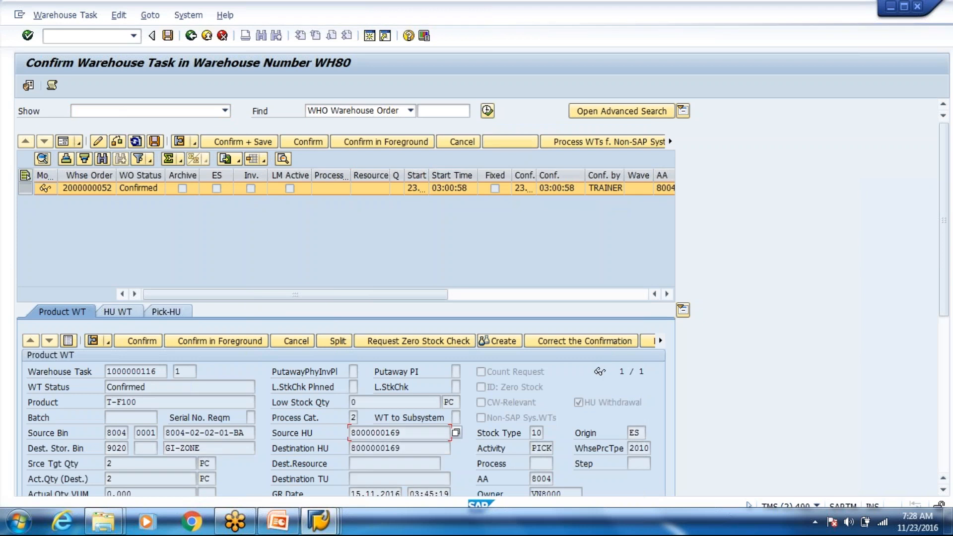
click(191, 36)
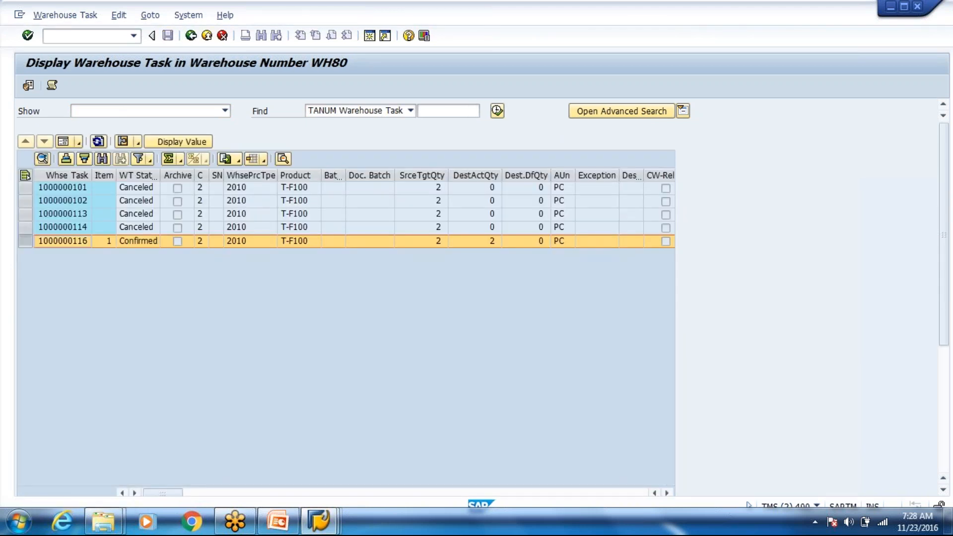
click(191, 35)
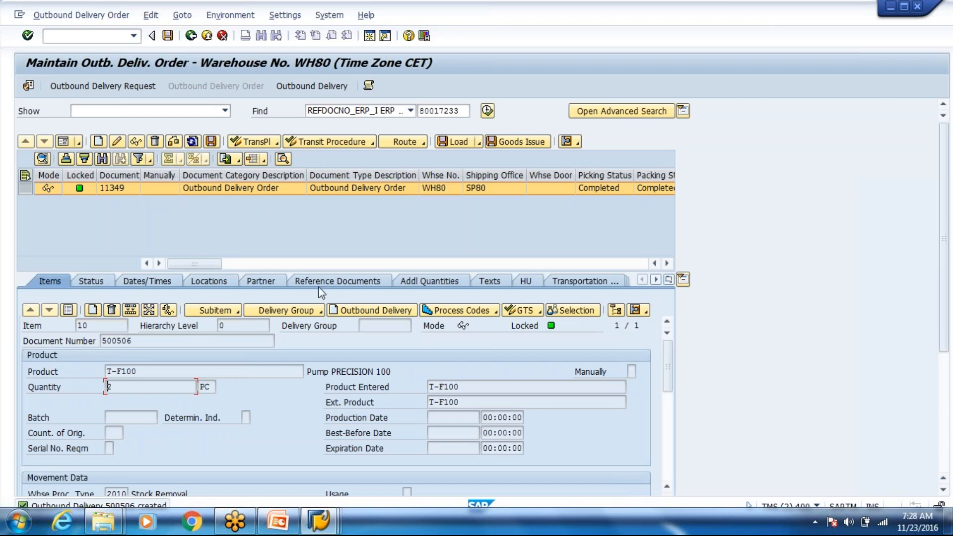
click(336, 281)
click(261, 362)
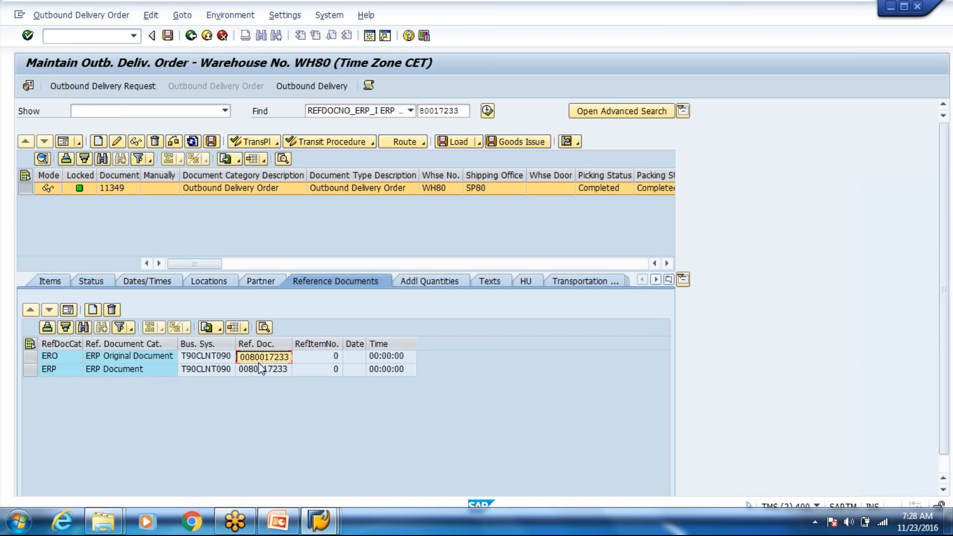
click(320, 522)
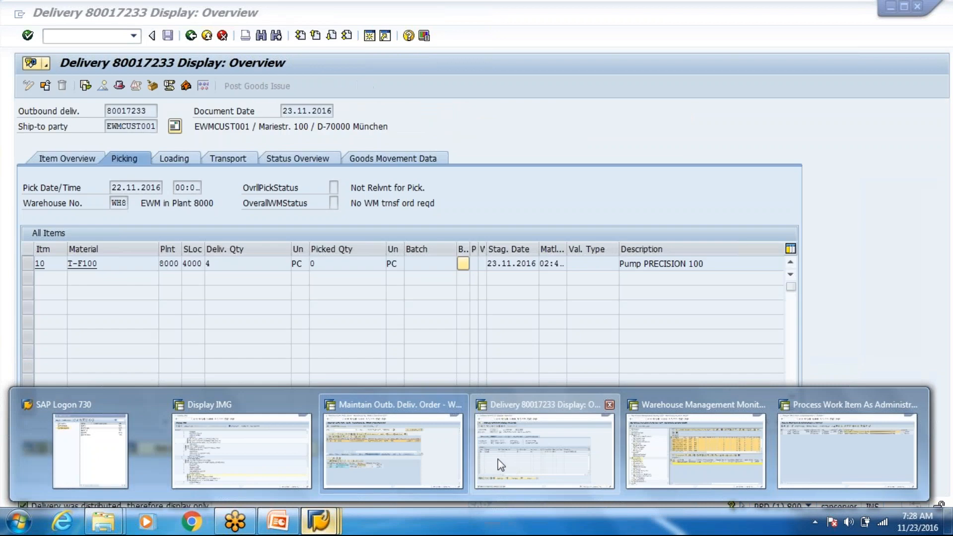
Step: Redisplay ECC delivery 80017233, still 4 PC with goods movement not started, then enter /osmq2
click(501, 464)
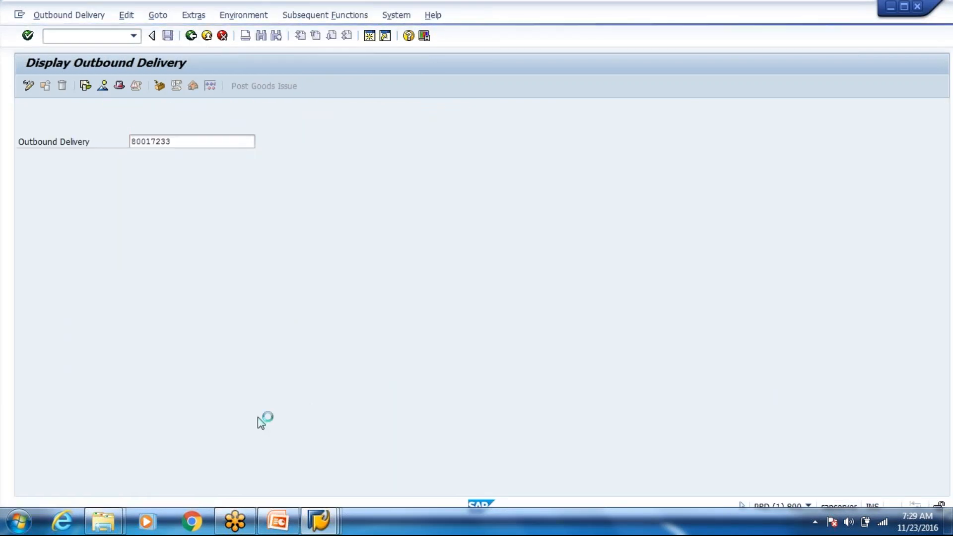
key(Return)
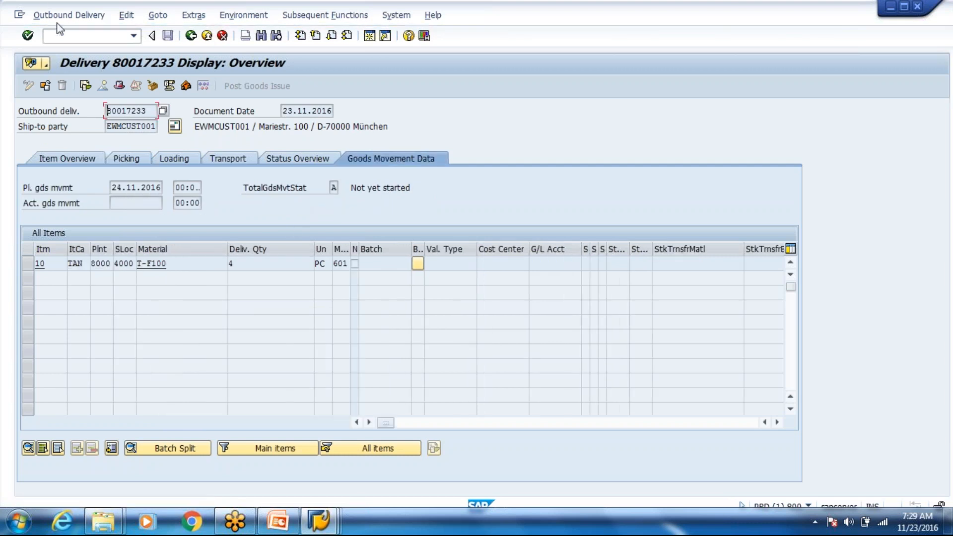
click(55, 36)
text(/osmq2)
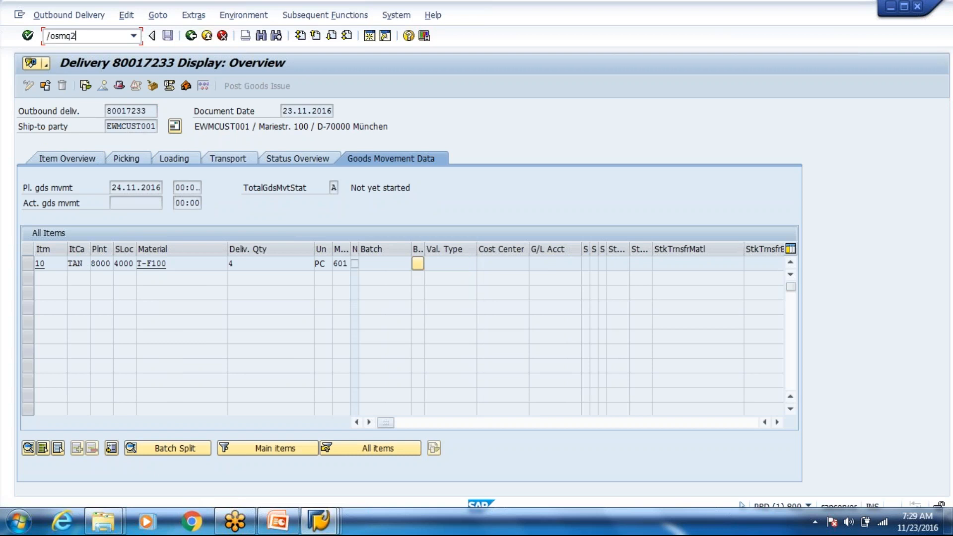
key(Return)
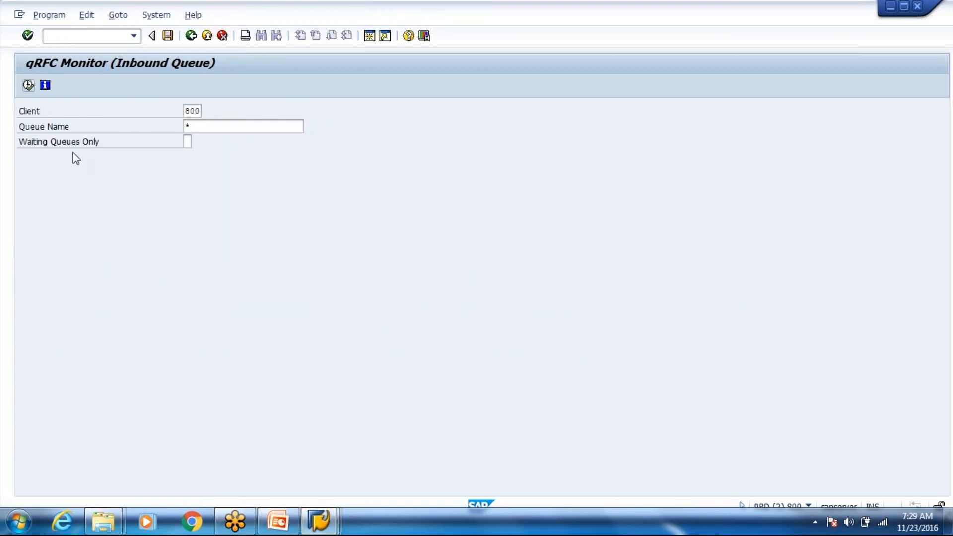
key(F8)
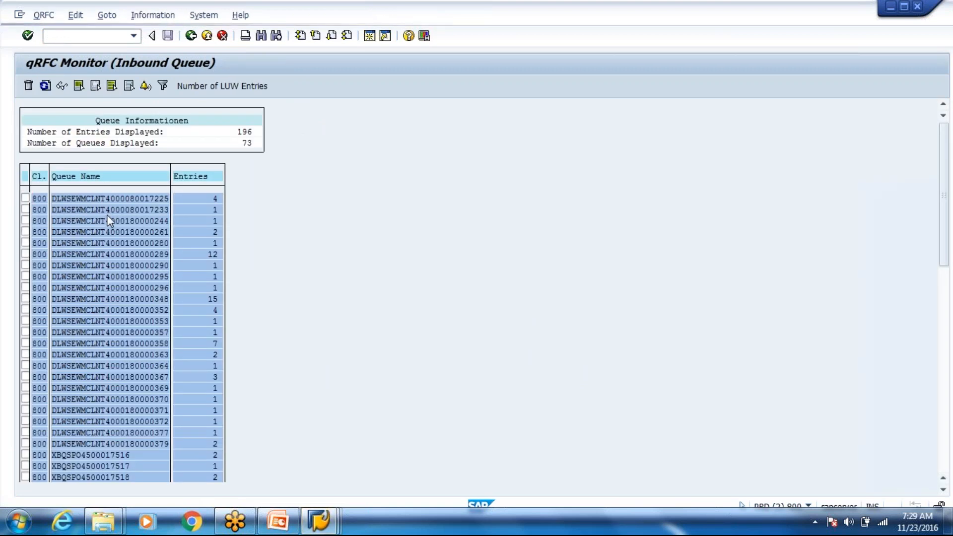
key(ctrl+f)
key(ctrl+v)
key(Return)
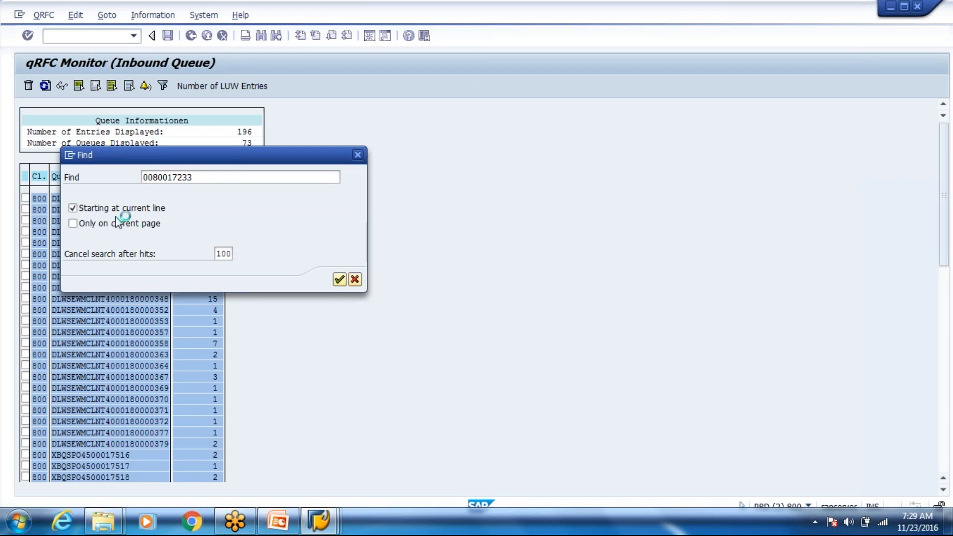
click(238, 95)
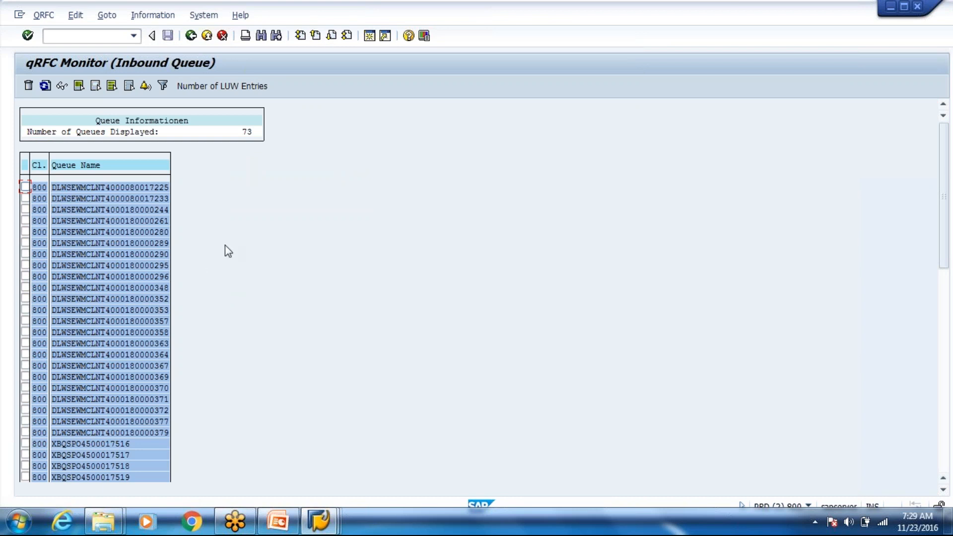
key(ctrl+f)
key(Return)
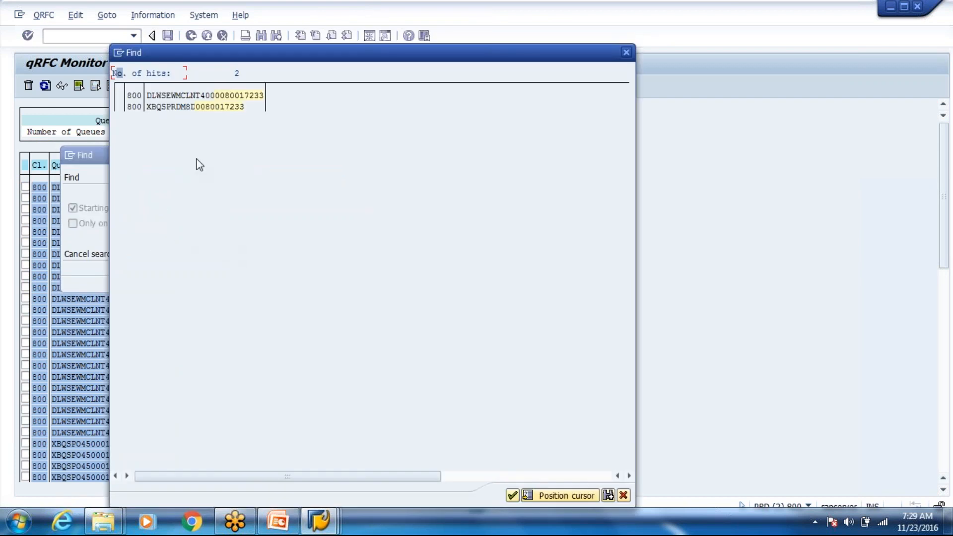
double_click(202, 96)
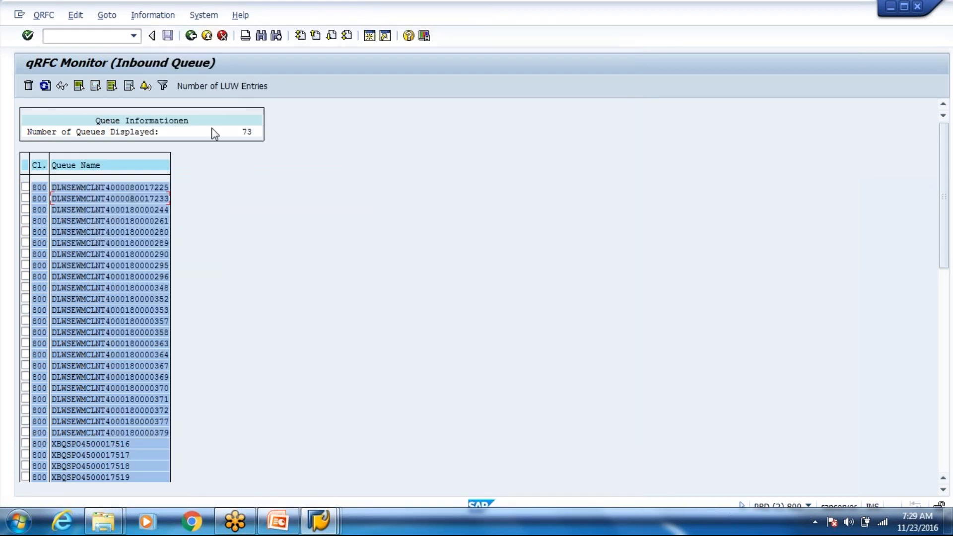
double_click(160, 197)
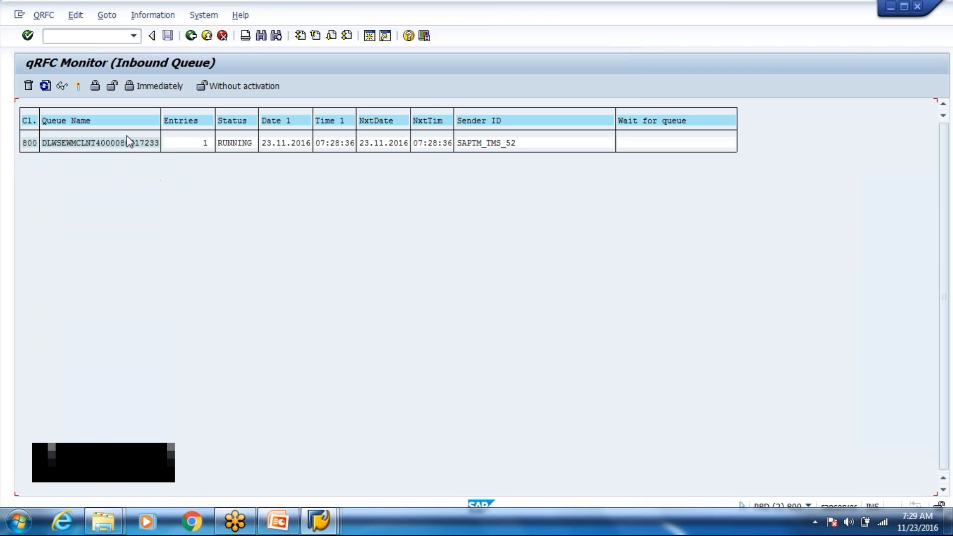
click(46, 86)
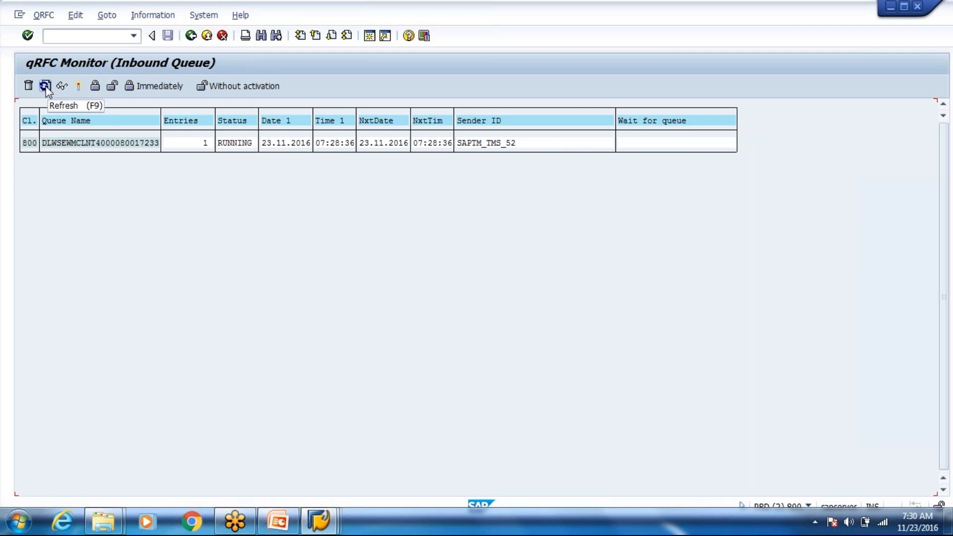
click(46, 87)
click(46, 87)
click(46, 87)
click(45, 87)
click(45, 88)
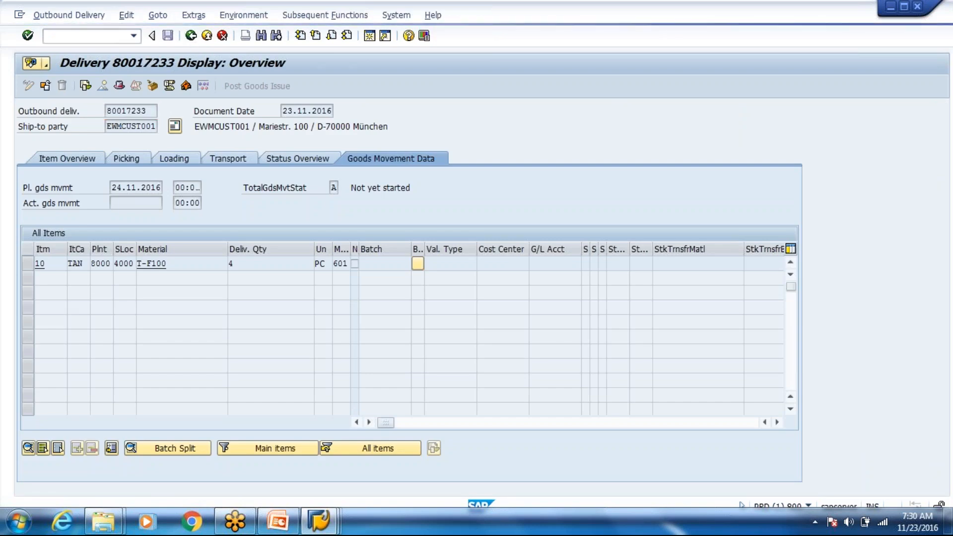
Step: Redisplay delivery 80017233 and check item 10's quantity of 2 PC and goods movement data
click(190, 36)
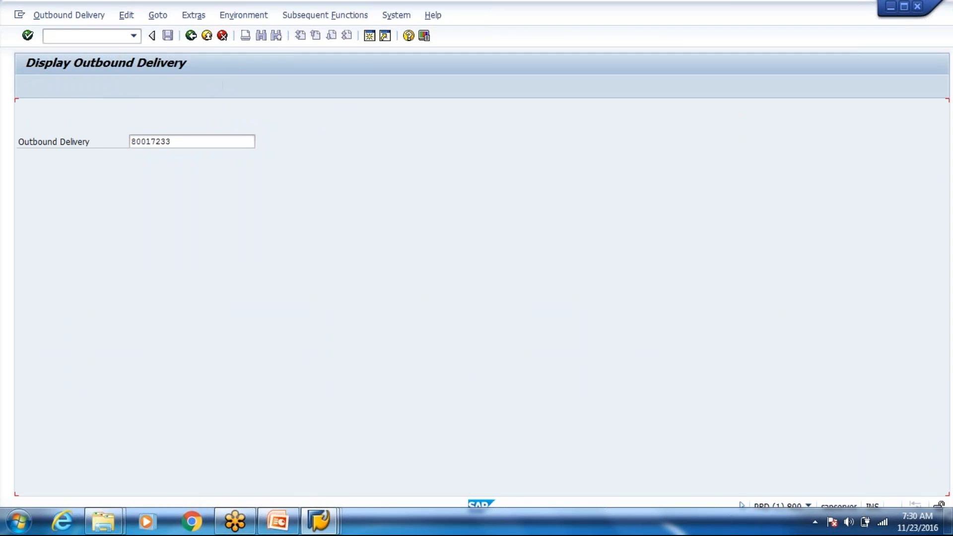
key(Return)
click(260, 263)
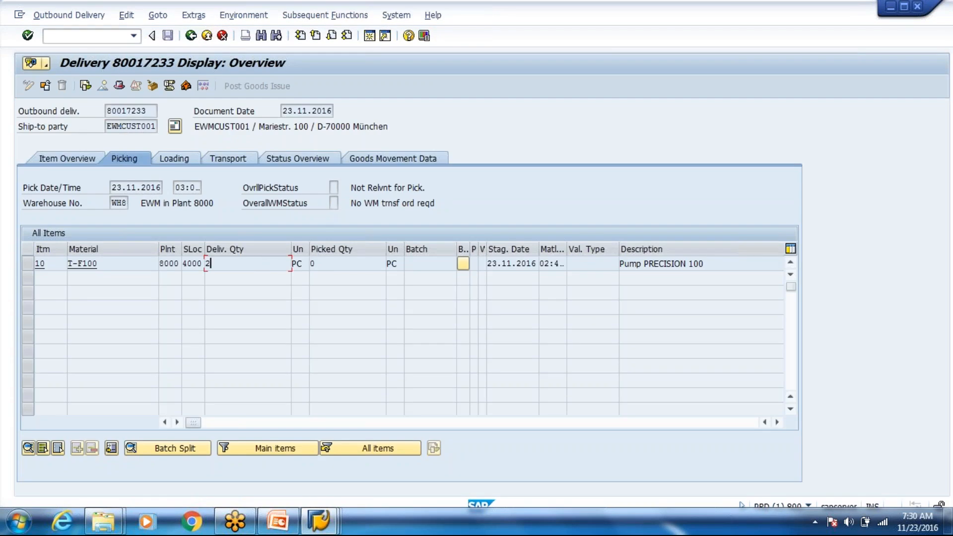
click(383, 159)
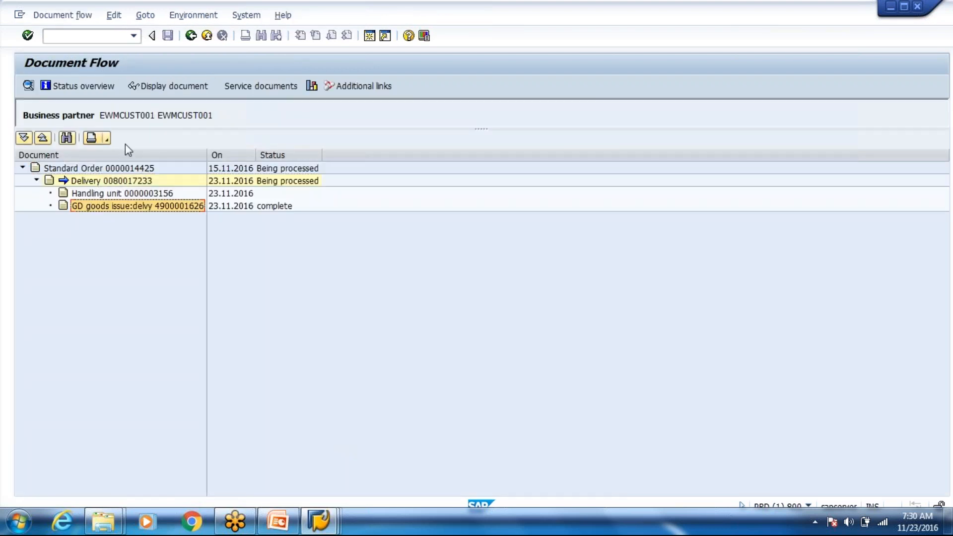
click(165, 86)
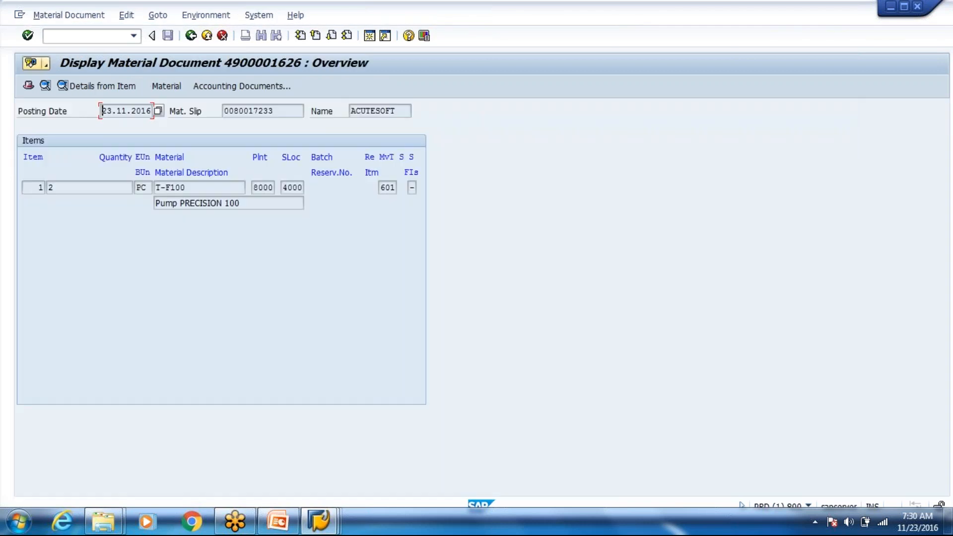
click(191, 36)
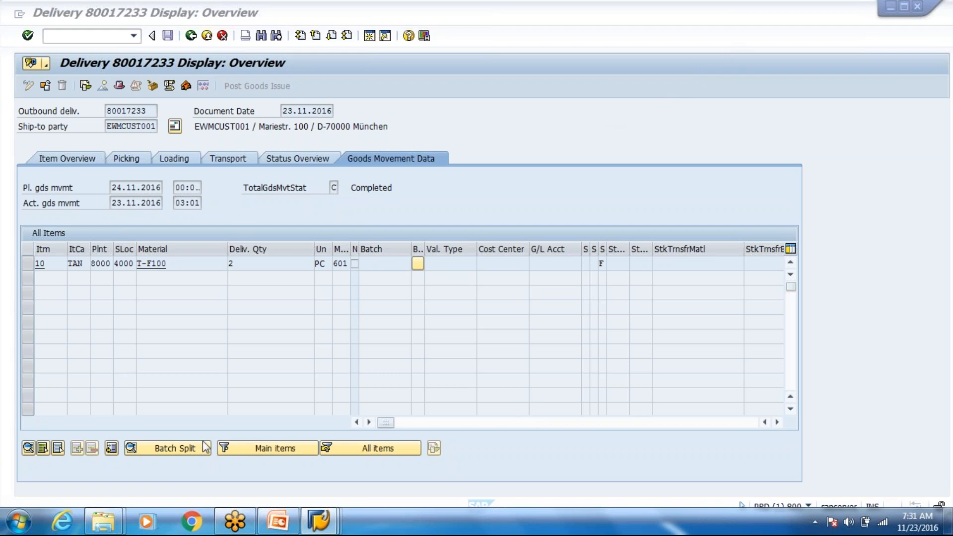
Step: Switch to the Week 4 PowerPoint deck on slide 30, 'Direct Outbound Delivery Order'
click(274, 525)
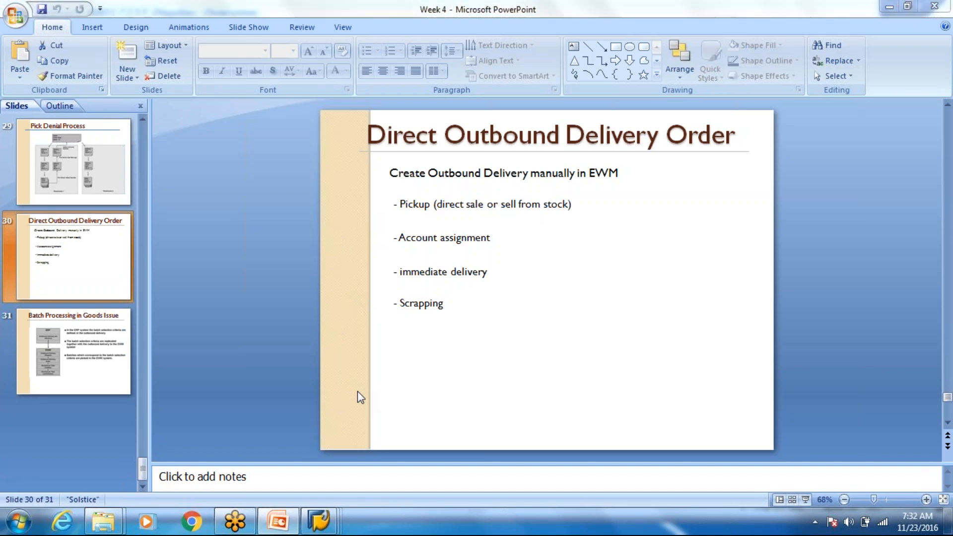
Step: Return to the SAP window showing delivery 80017233's goods movement data
key(alt+Tab)
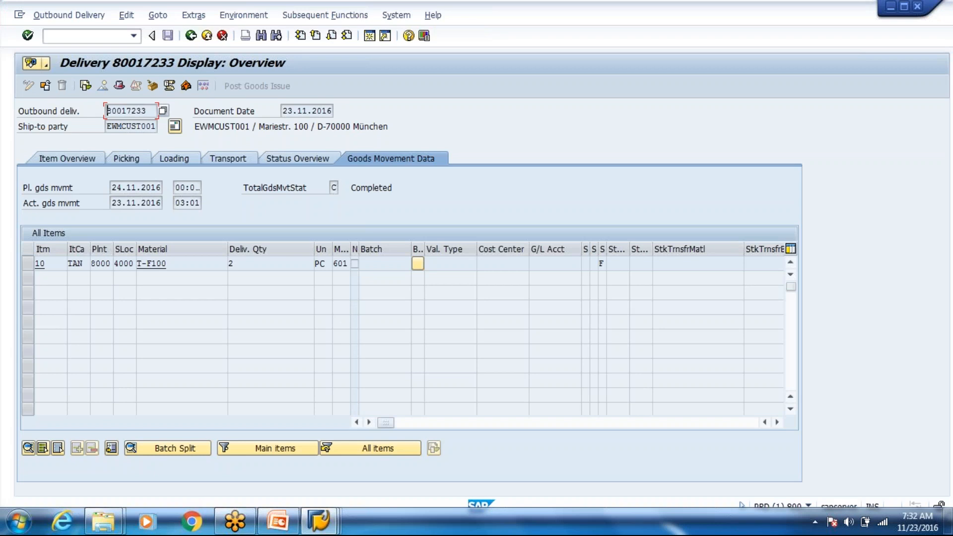
click(321, 523)
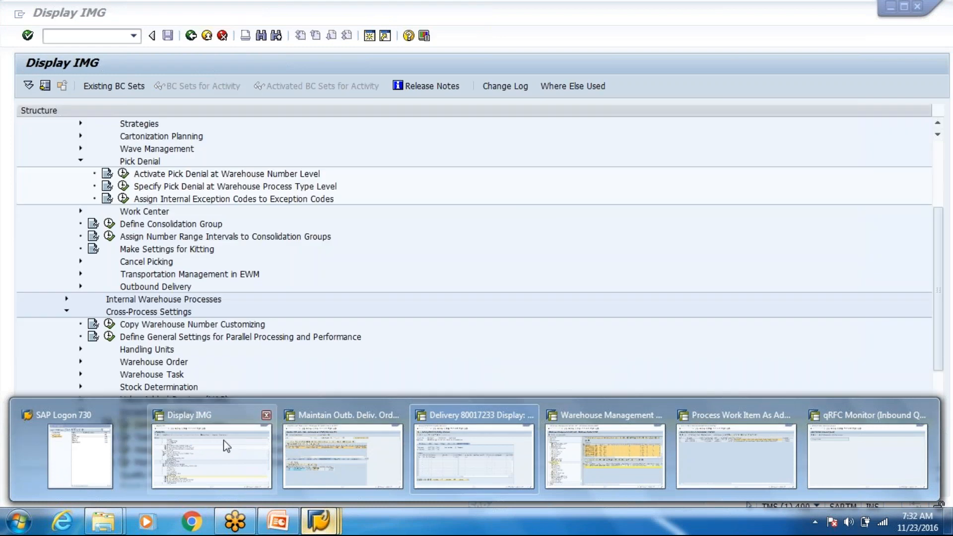
Step: From the IMG, open Define Exception Codes and inspect code BIDF and its follow-on workflow actions
click(235, 451)
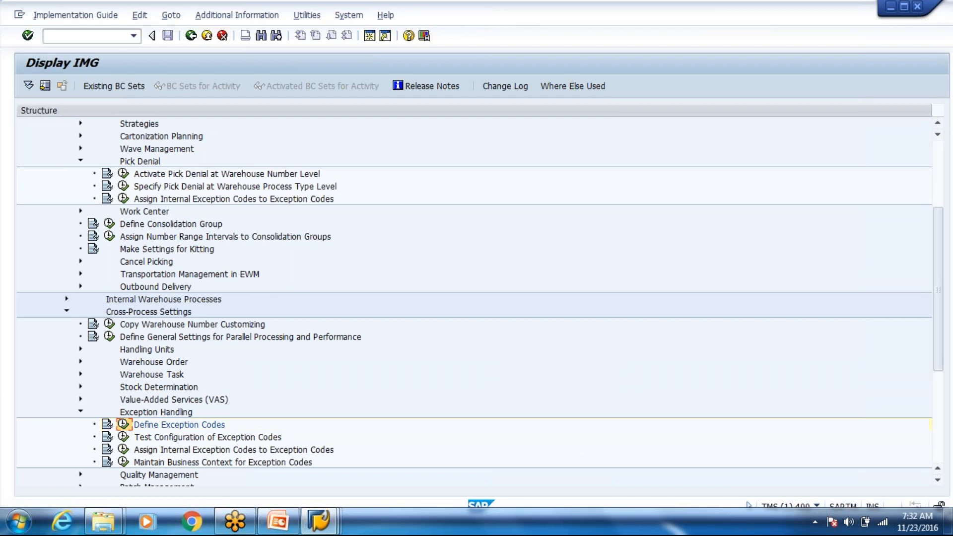
click(123, 424)
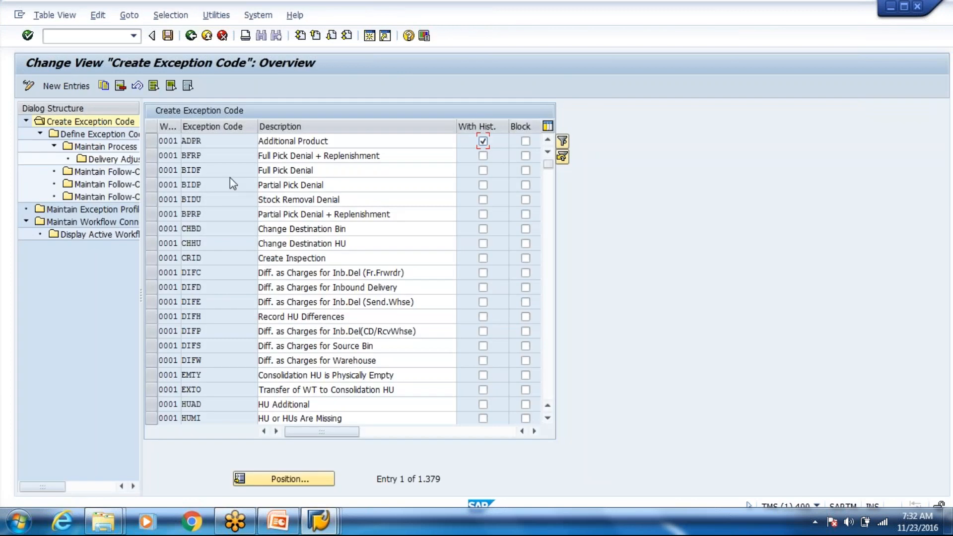
click(194, 172)
double_click(195, 172)
click(182, 170)
drag(214, 172, 180, 170)
click(182, 170)
click(217, 173)
click(123, 178)
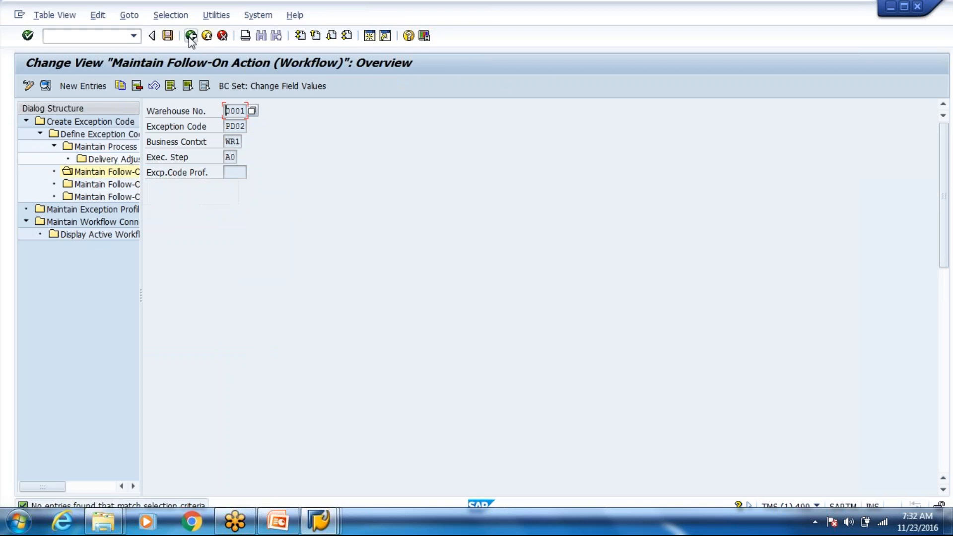
Step: Select the BIDF Full Pick Denial entry and open its Define Exception Code view
click(191, 35)
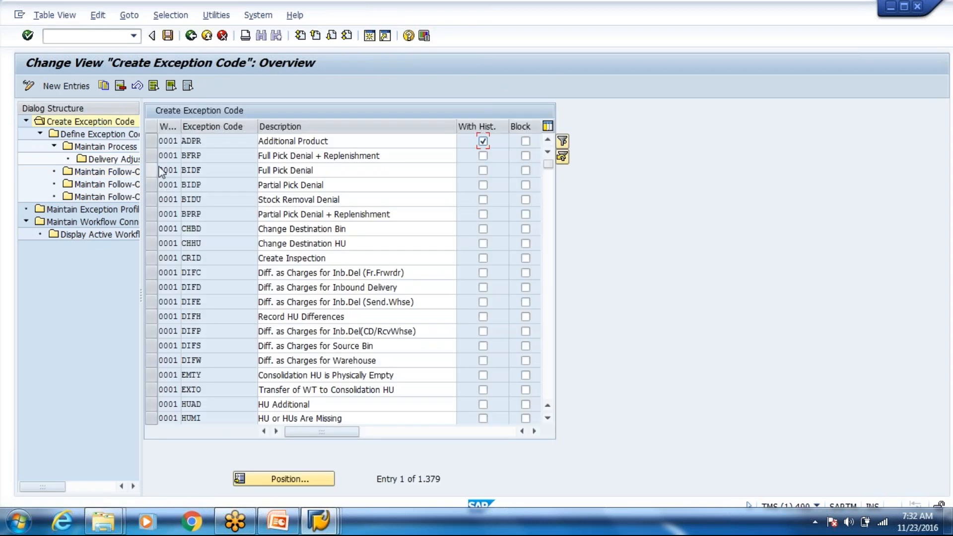
click(159, 171)
click(153, 171)
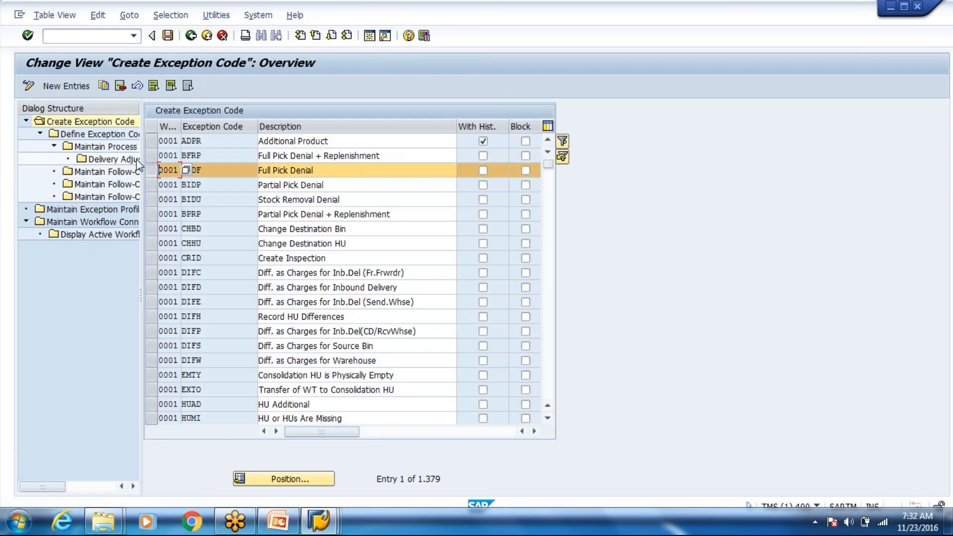
double_click(109, 135)
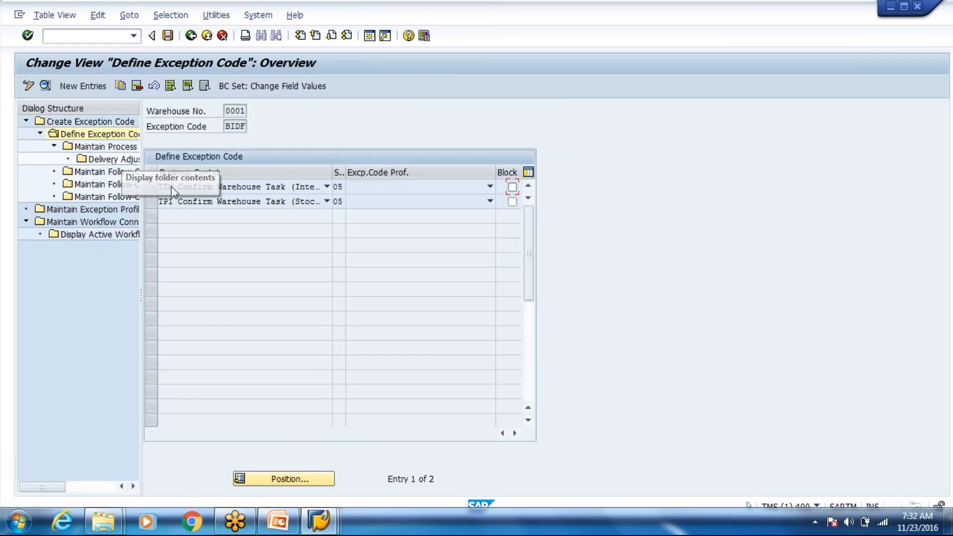
Step: Open TPI's process parameters and view Delivery Adjustment in Case of Differences, which is empty
click(150, 202)
double_click(118, 148)
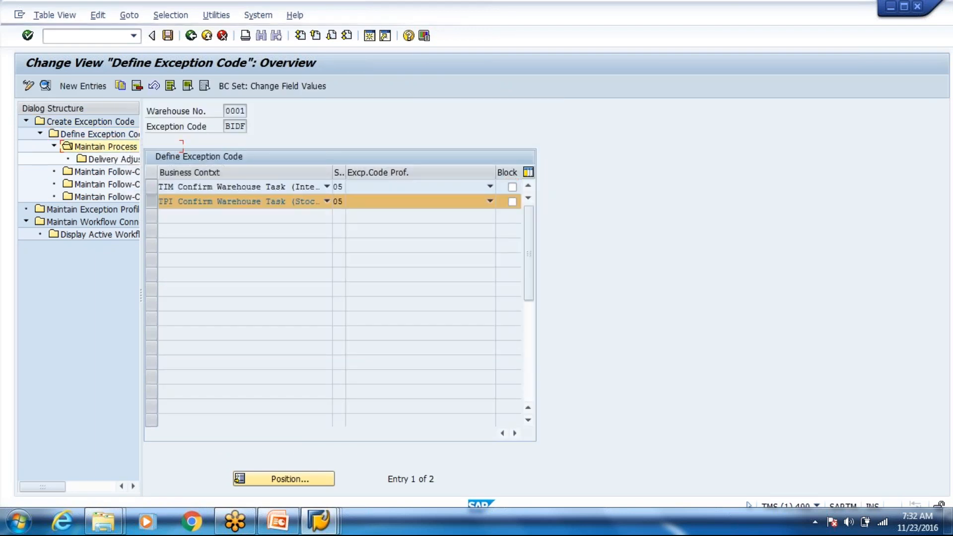
double_click(126, 158)
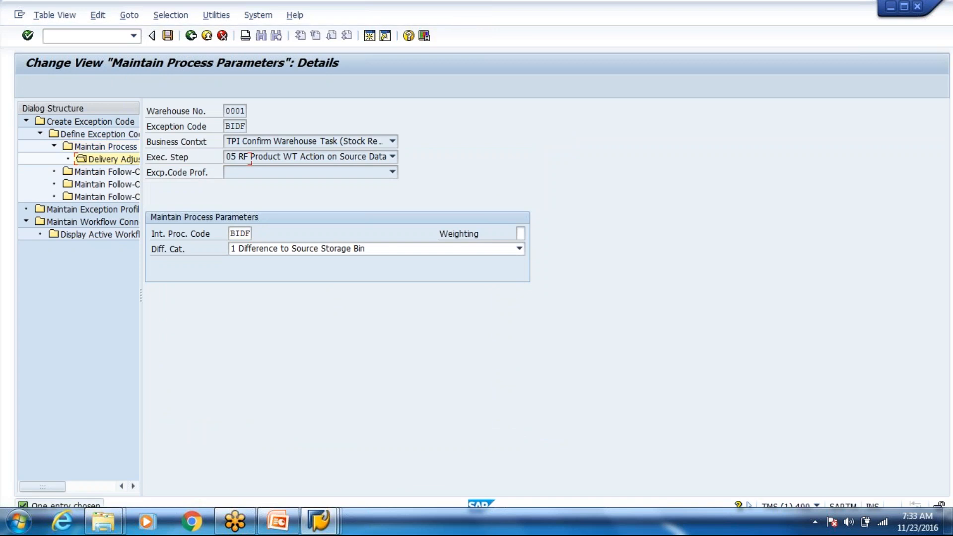
double_click(119, 171)
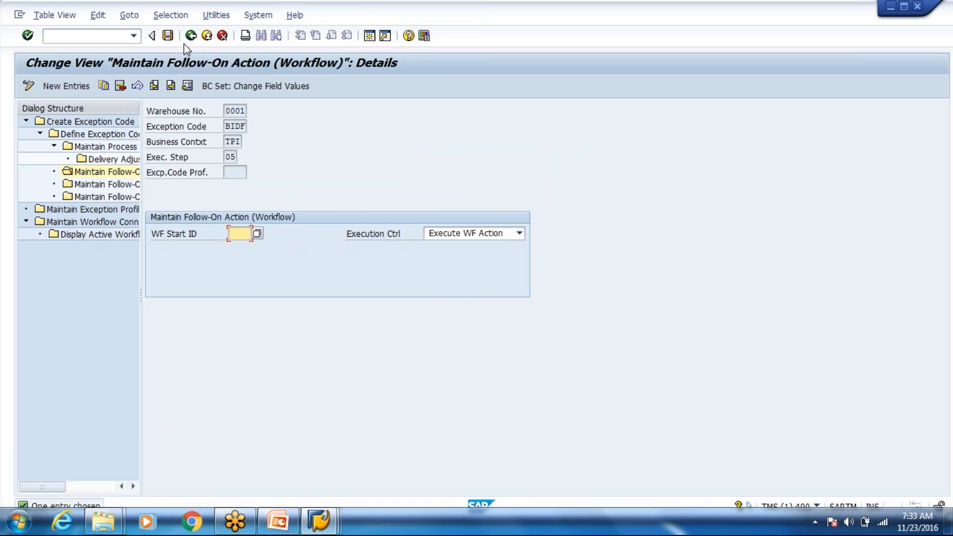
double_click(122, 160)
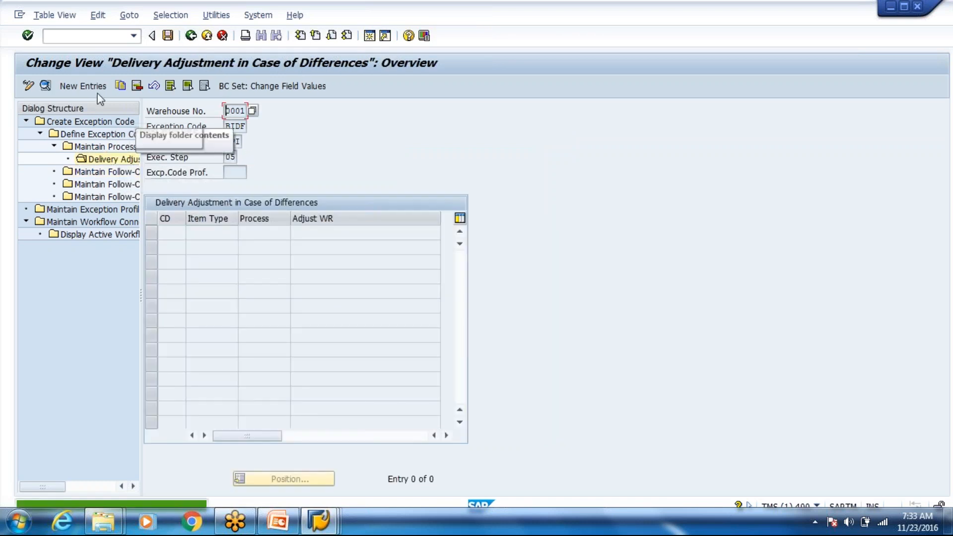
Step: Draft a new BIDF delivery adjustment entry: Adjust with Difference Quantity, process code 0001
click(82, 85)
click(264, 249)
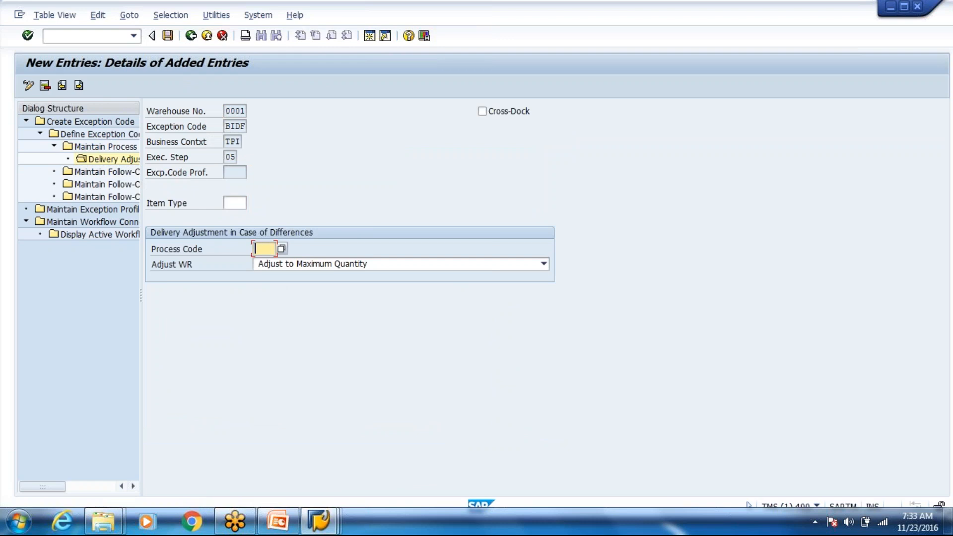
click(263, 264)
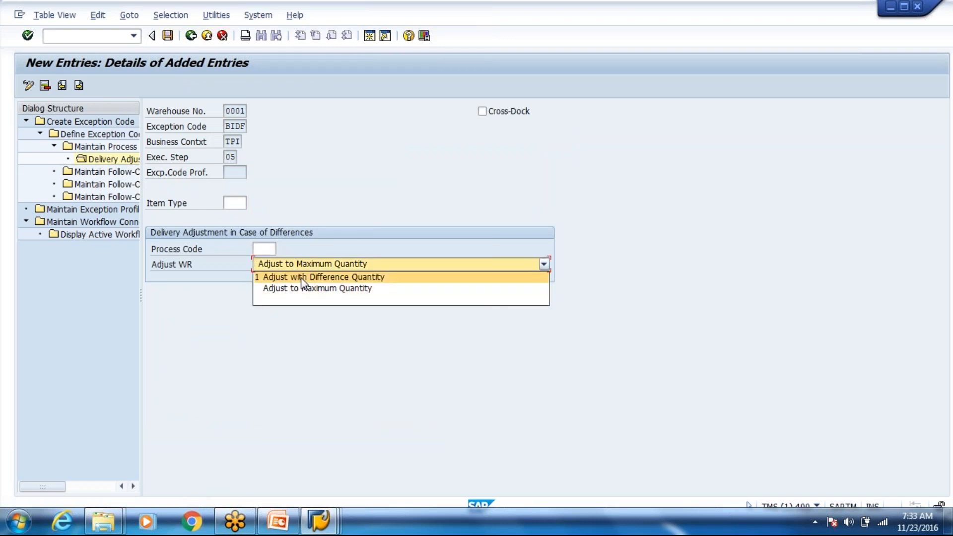
click(302, 278)
click(267, 249)
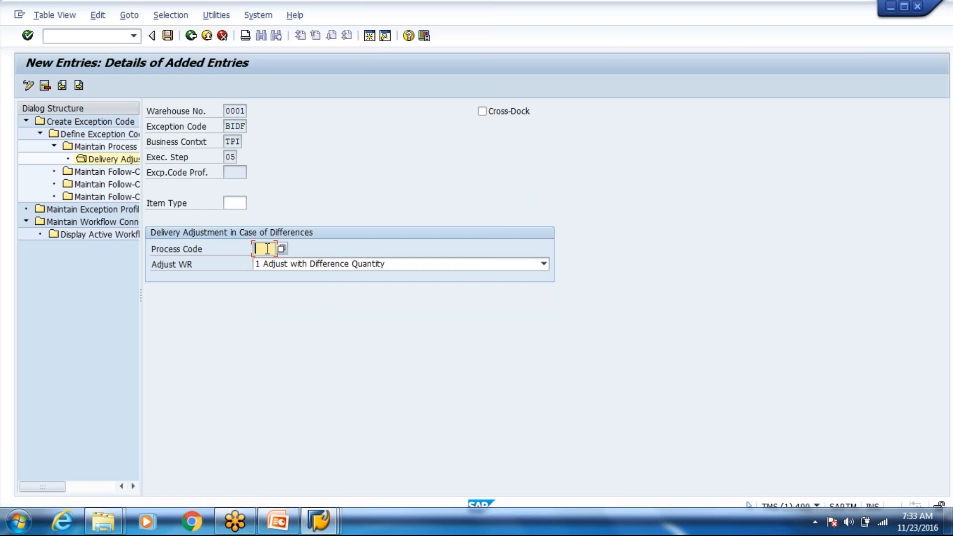
text(0001)
click(192, 40)
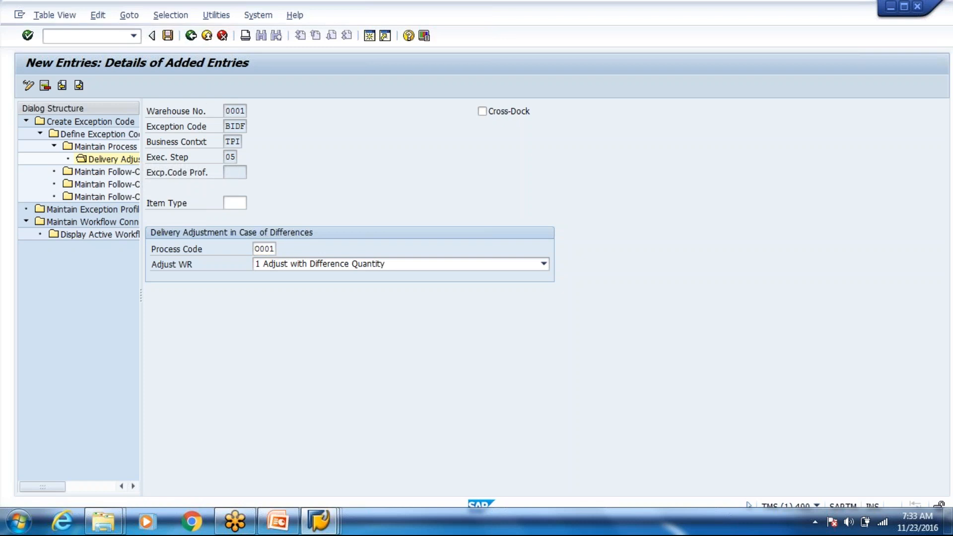
Step: Discard the draft without saving and go back to the exception code list
click(222, 36)
click(181, 255)
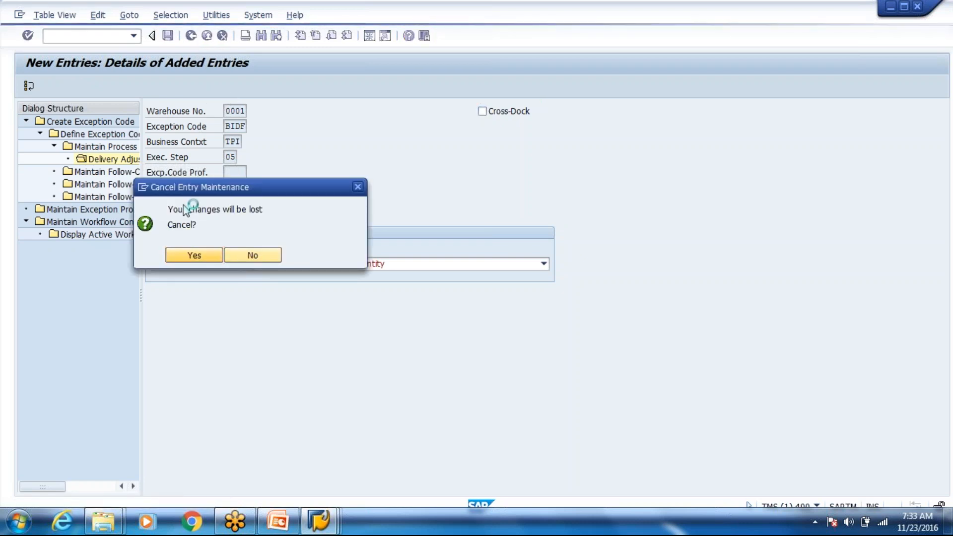
click(193, 37)
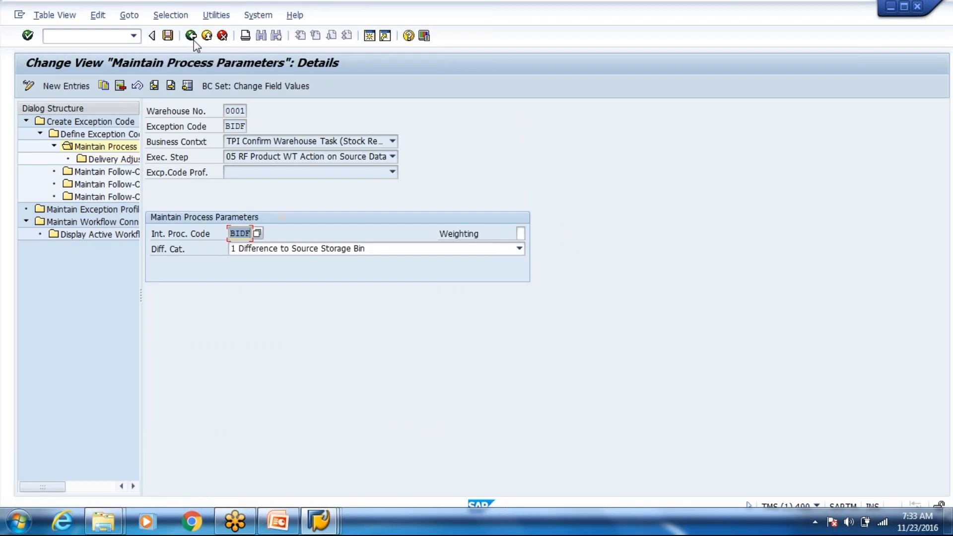
click(192, 37)
click(191, 39)
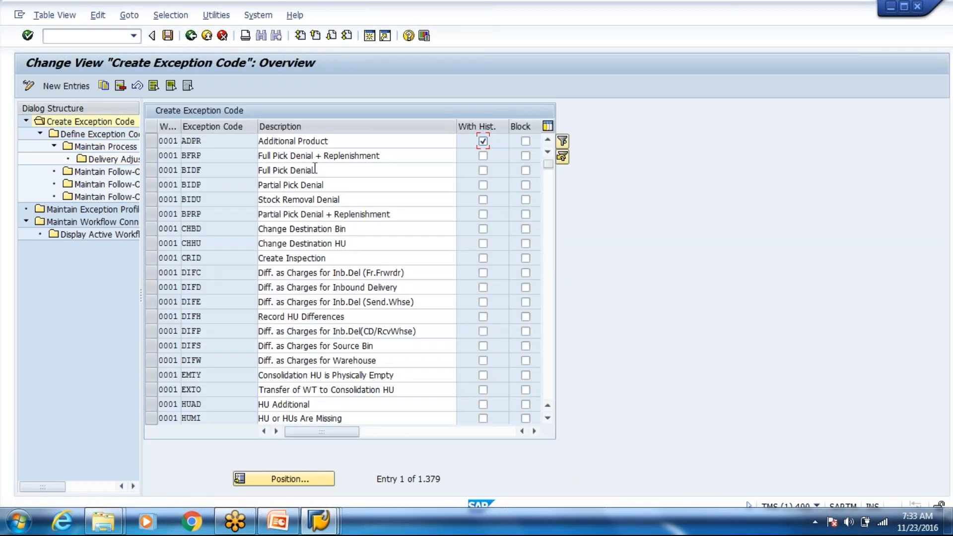
Step: Exit exception code maintenance to the IMG and bring back the Week 4 deck on slide 30
drag(319, 170, 274, 171)
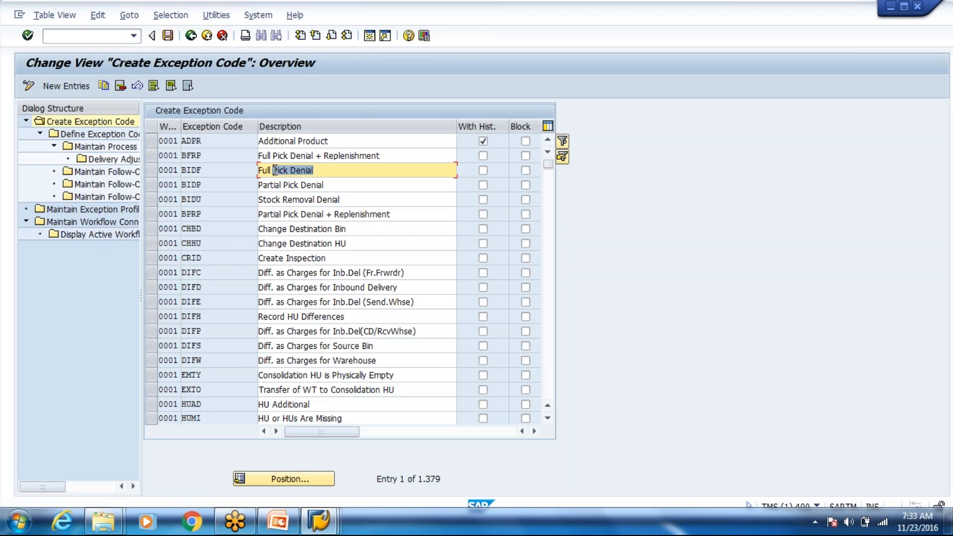
click(276, 171)
click(223, 36)
click(223, 37)
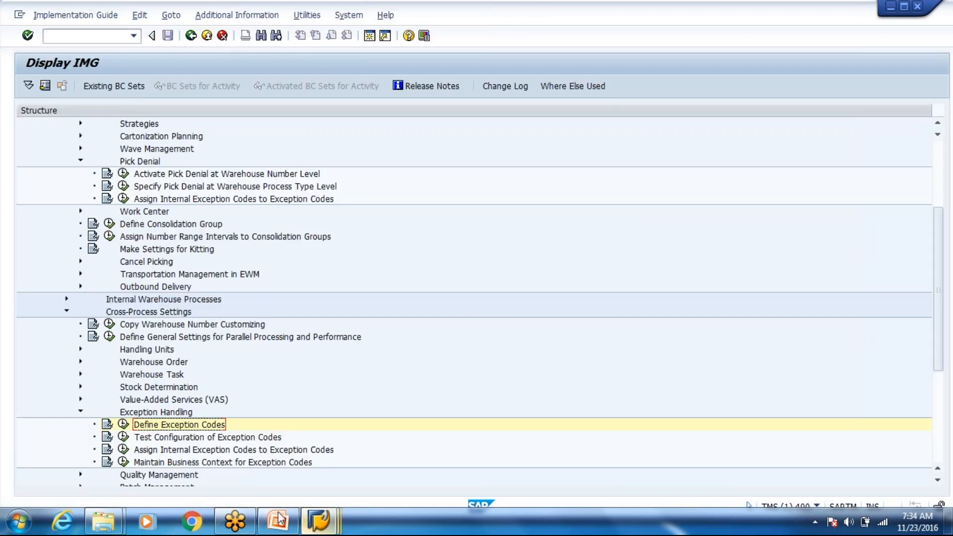
click(287, 529)
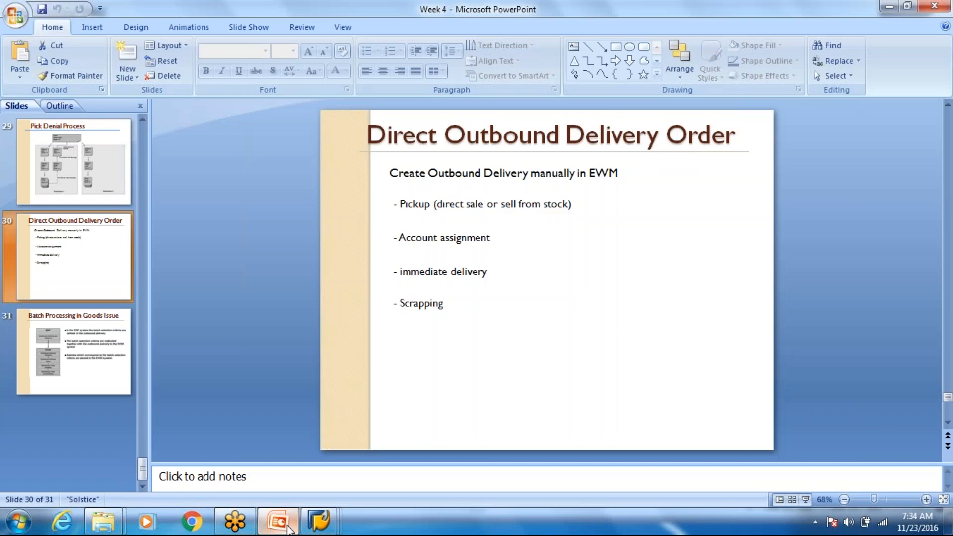
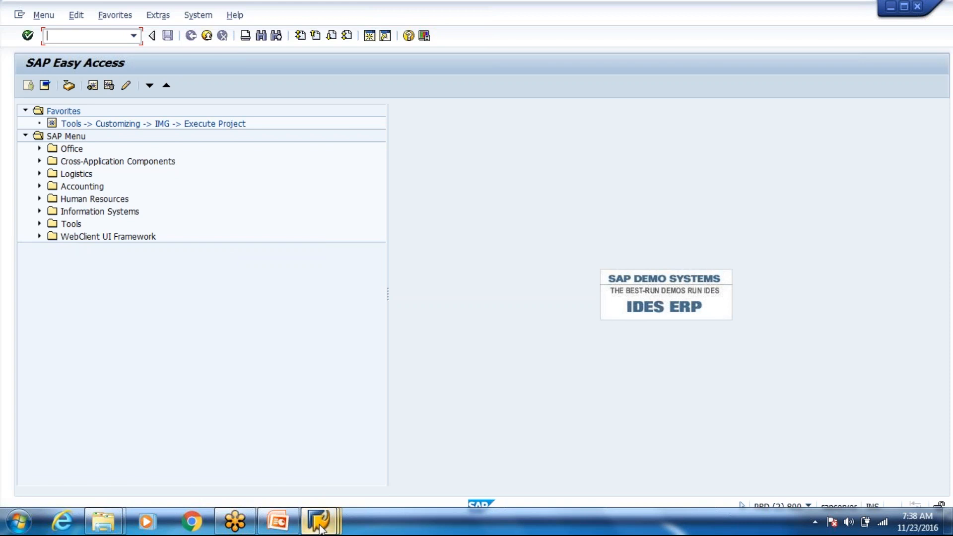
Step: In the outbound delivery order window, choose the Outbound Delivery Order for Pickup type
click(318, 520)
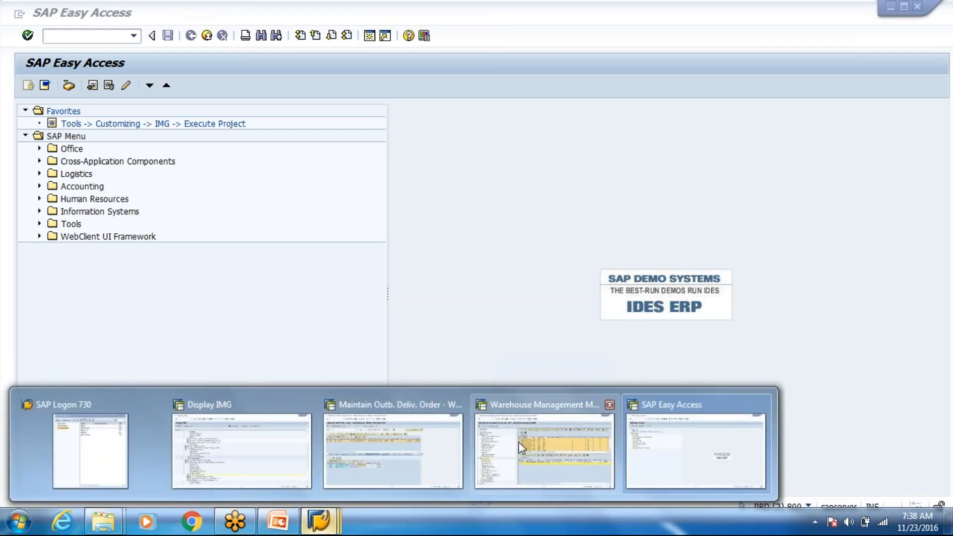
mouse_move(466, 437)
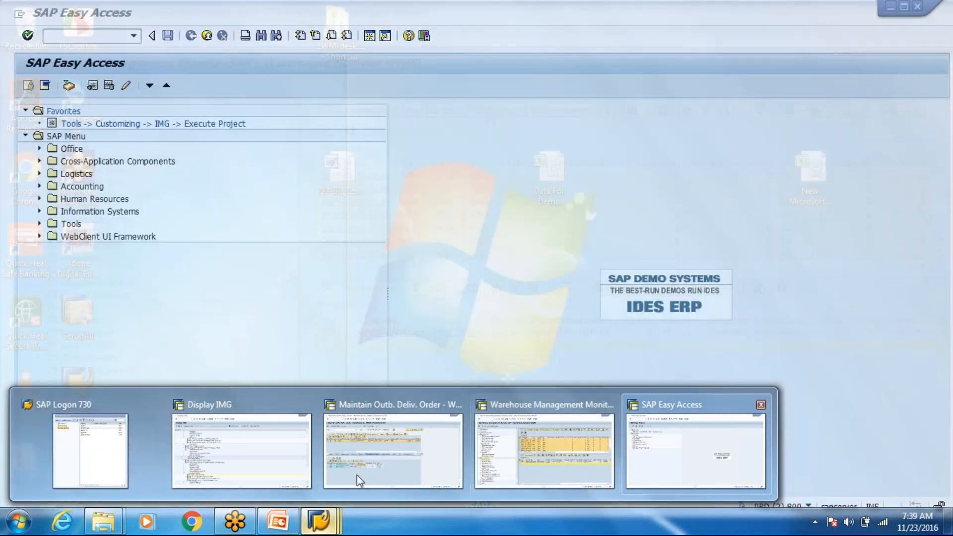
click(357, 476)
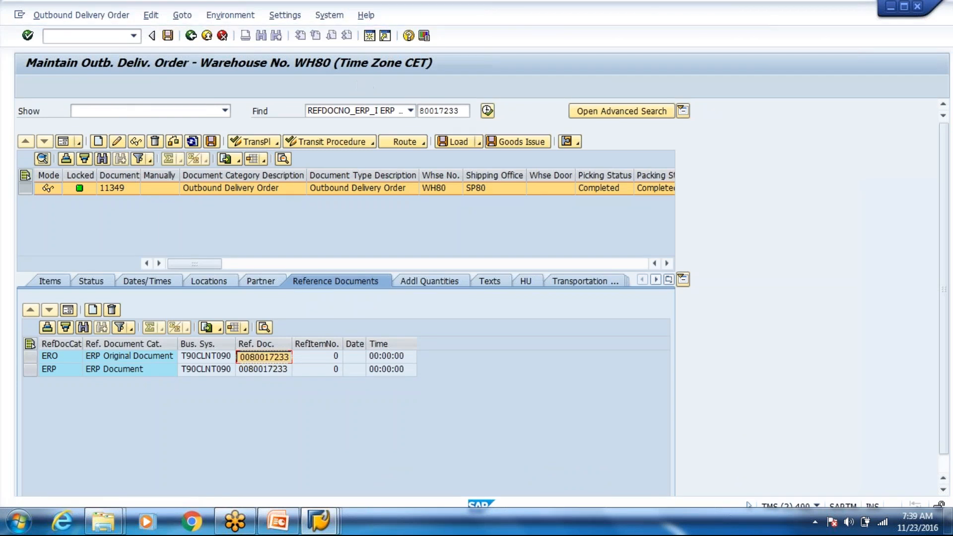
click(196, 166)
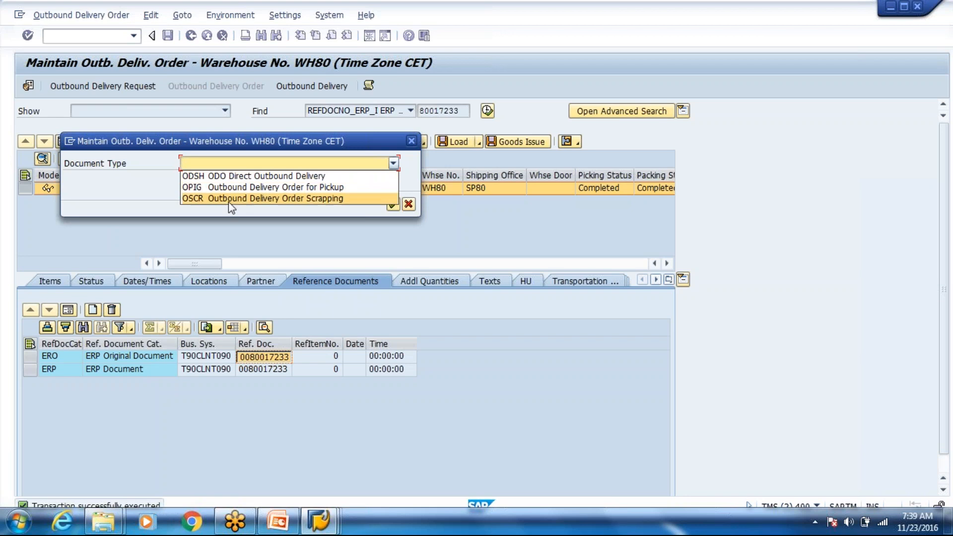
click(236, 187)
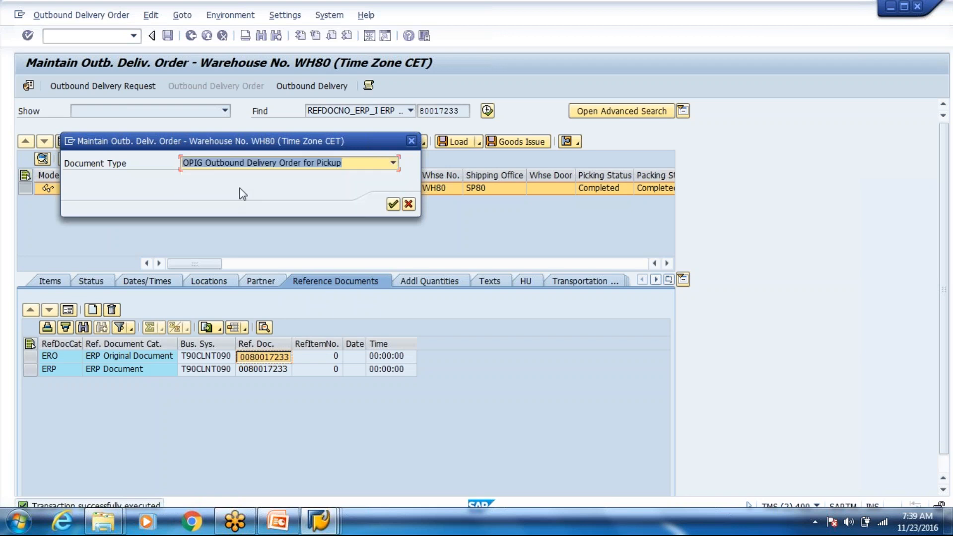
click(392, 208)
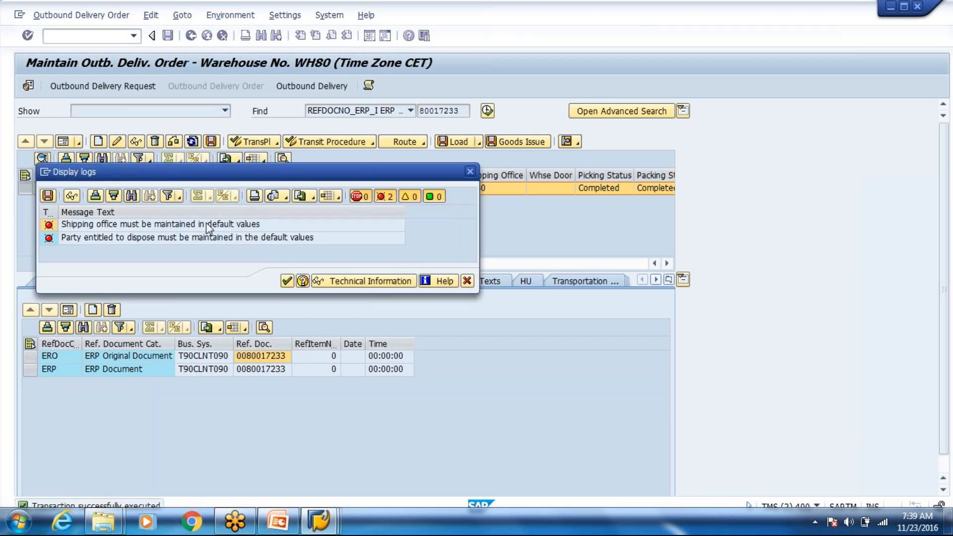
click(468, 281)
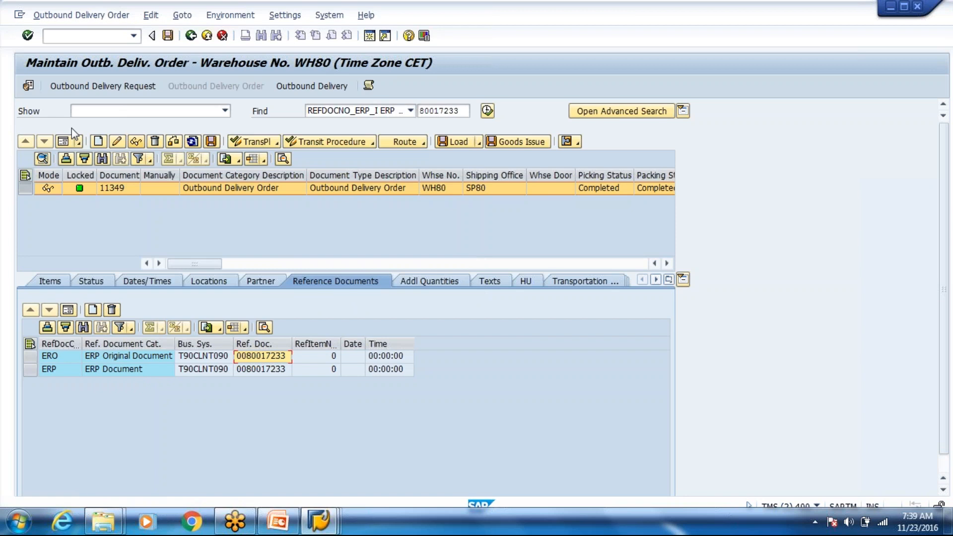
Step: Save default values: warehouse WH80, shipping office SP80, party entitled to dispose VN8000
click(29, 86)
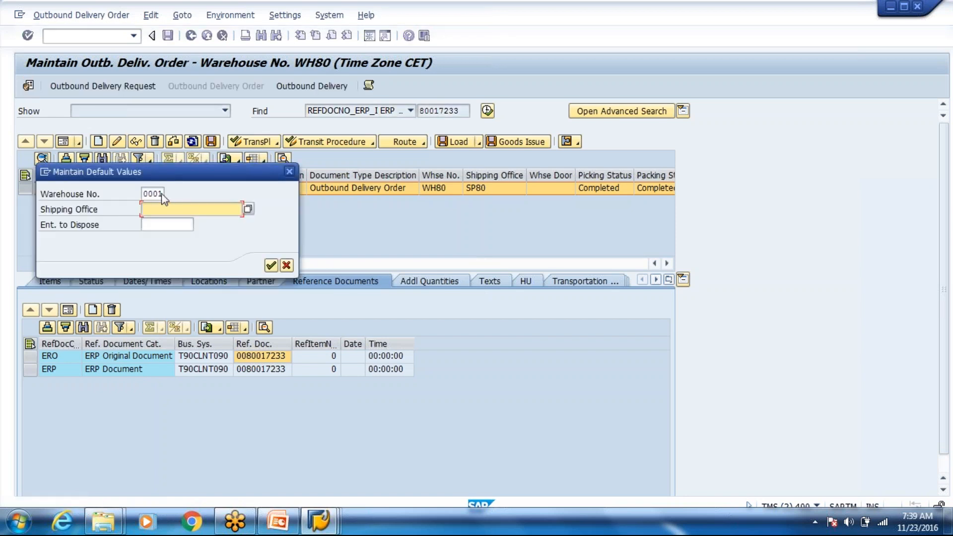
click(159, 193)
click(170, 194)
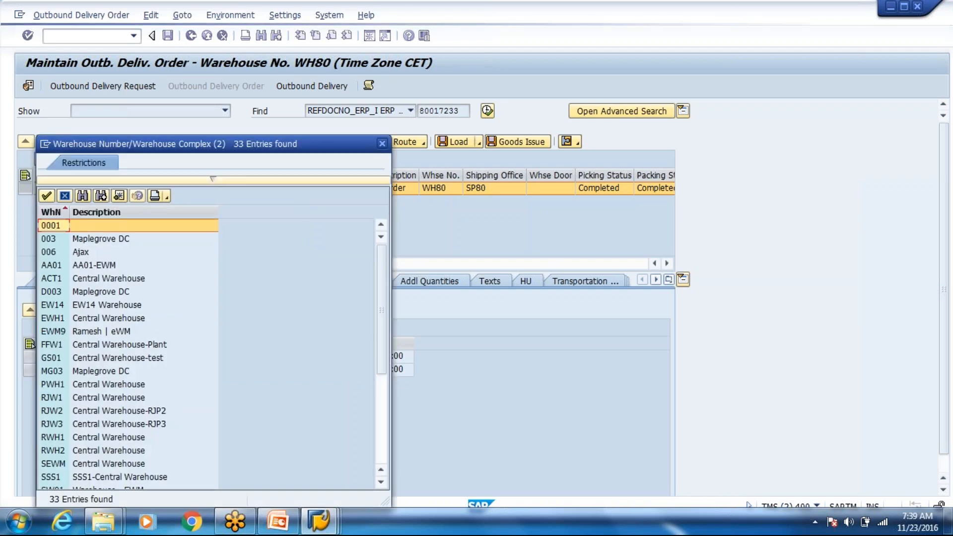
scroll(213, 353, down, 5)
scroll(104, 300, up, 2)
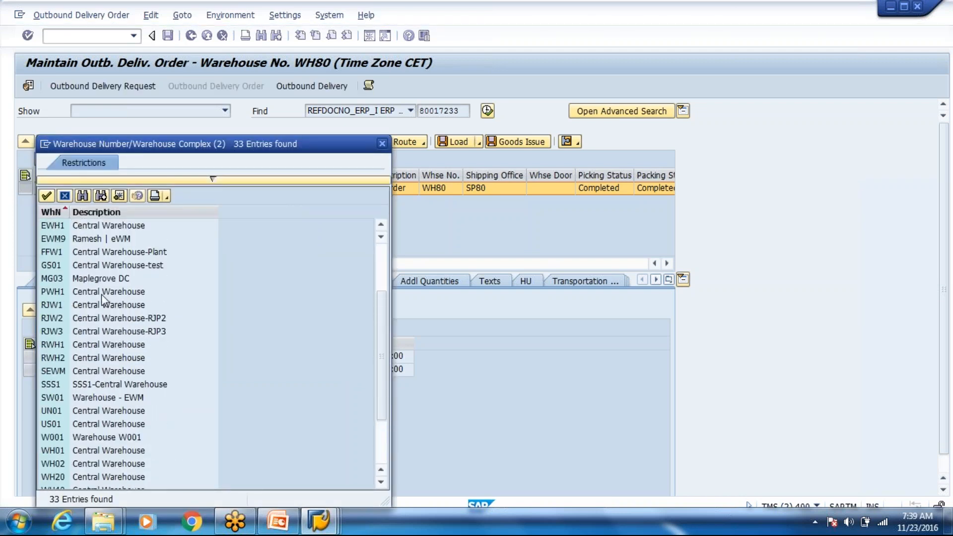
scroll(101, 293, up, 2)
scroll(109, 381, down, 5)
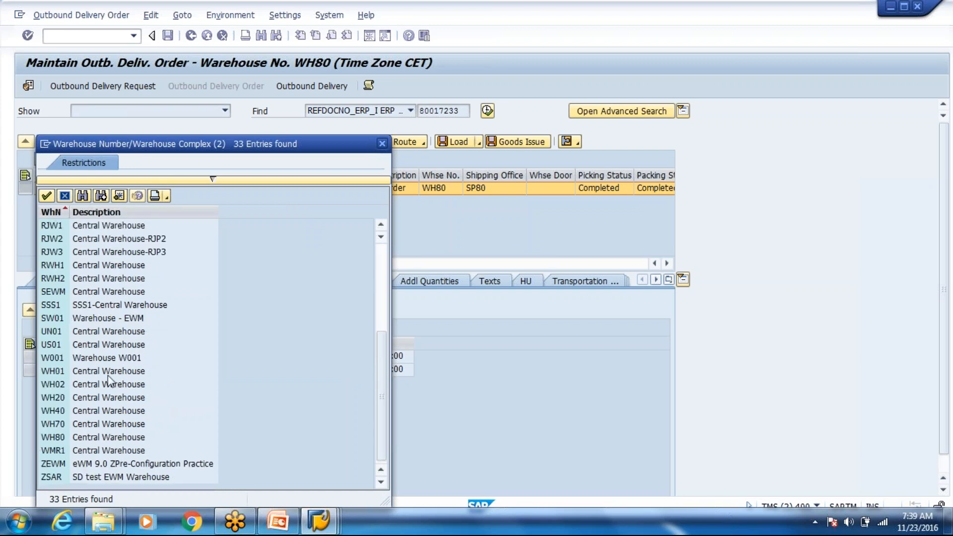
click(94, 437)
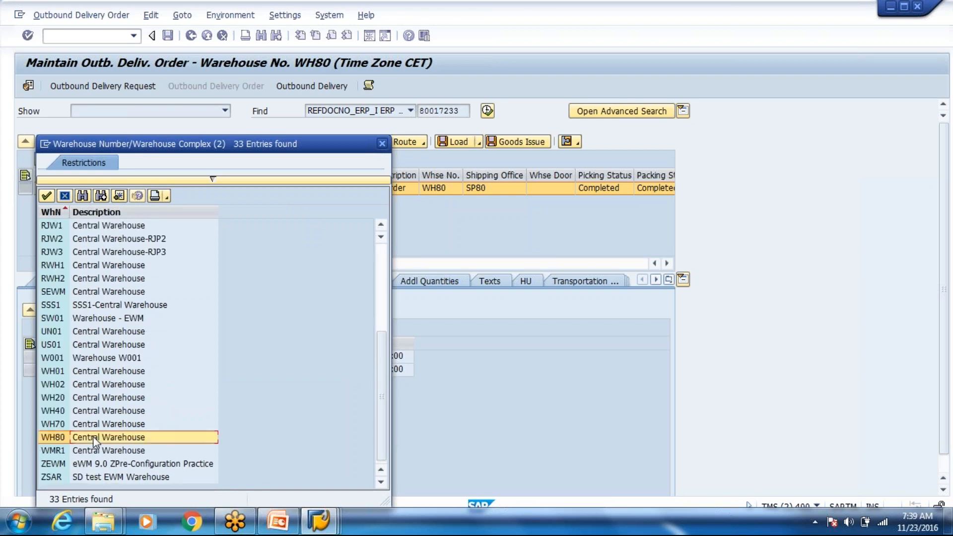
double_click(95, 437)
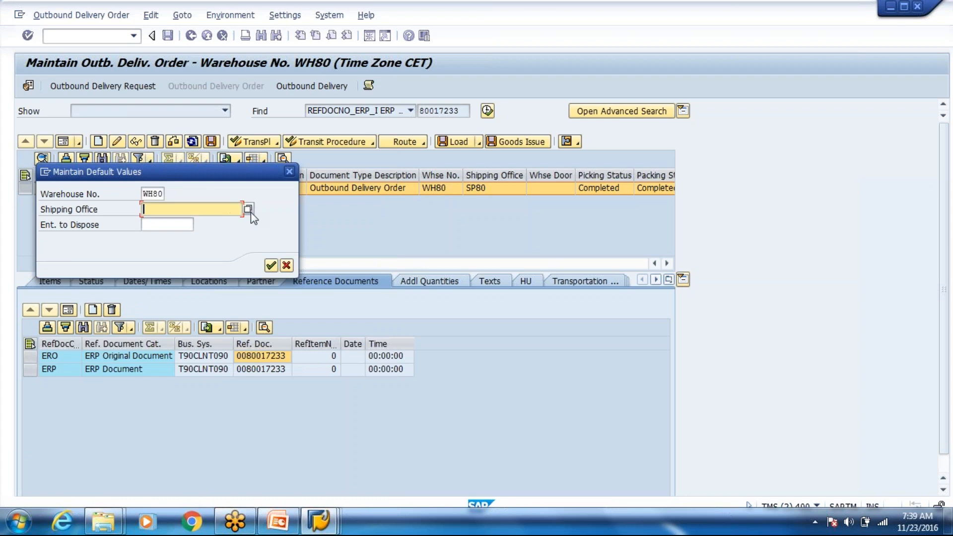
click(251, 212)
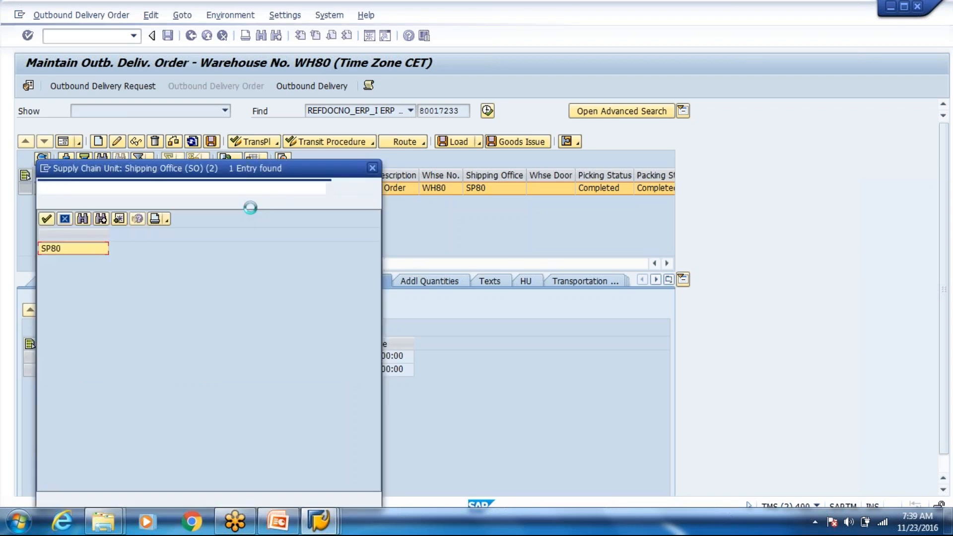
double_click(96, 254)
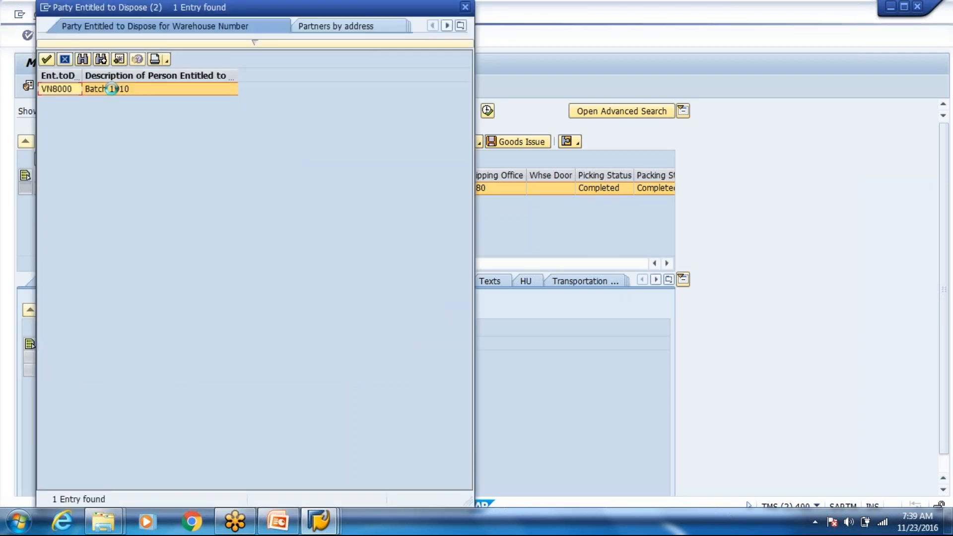
double_click(117, 90)
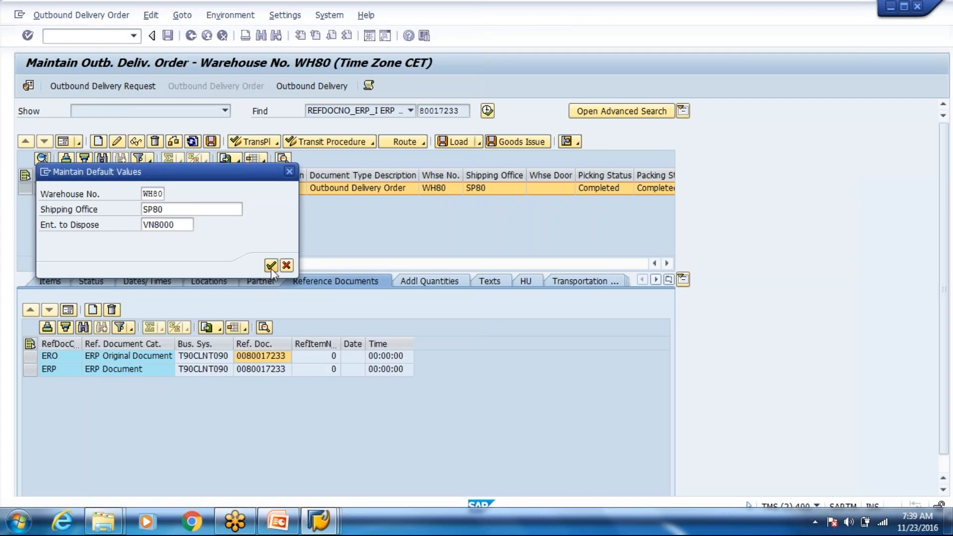
click(270, 265)
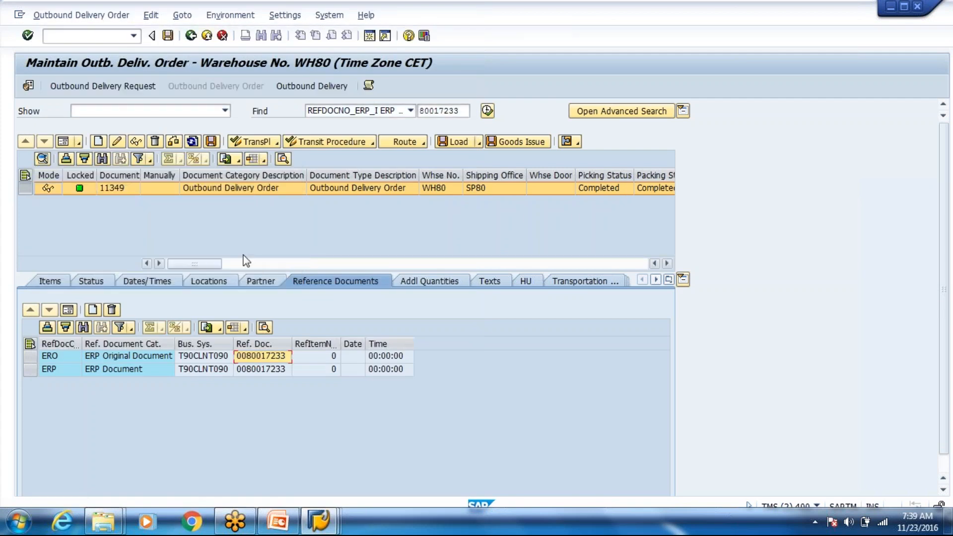
Step: Restart the delivery order transaction fresh with /n/scwm/prdo
click(99, 141)
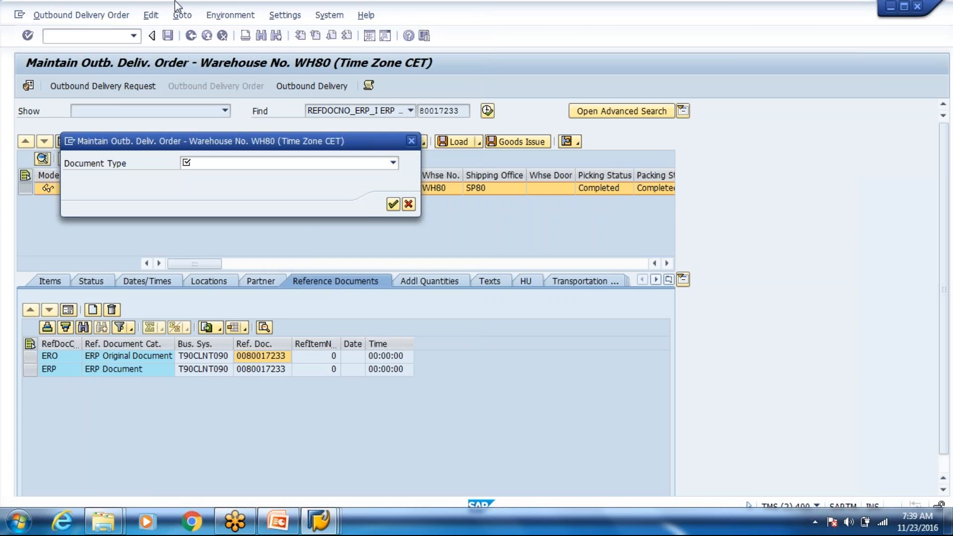
key(Escape)
click(133, 36)
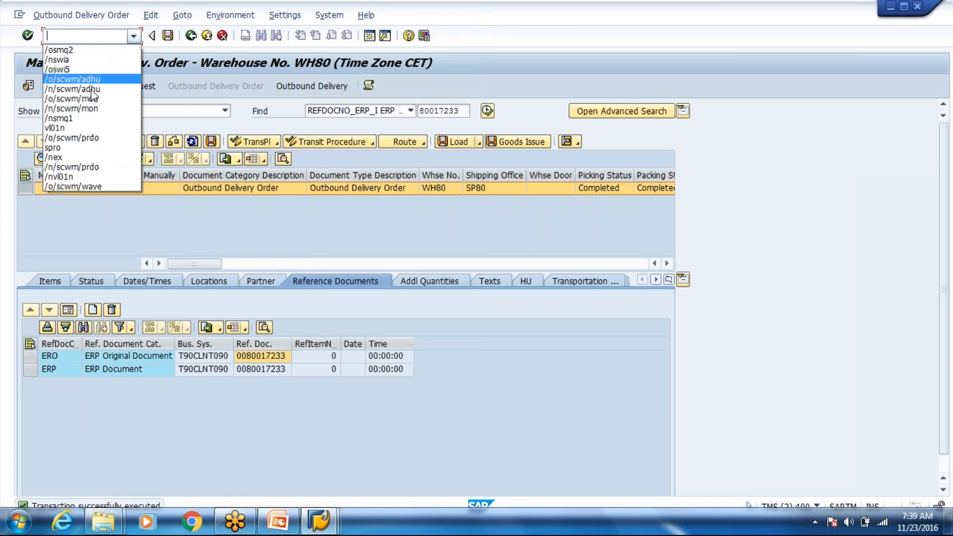
click(93, 138)
click(57, 38)
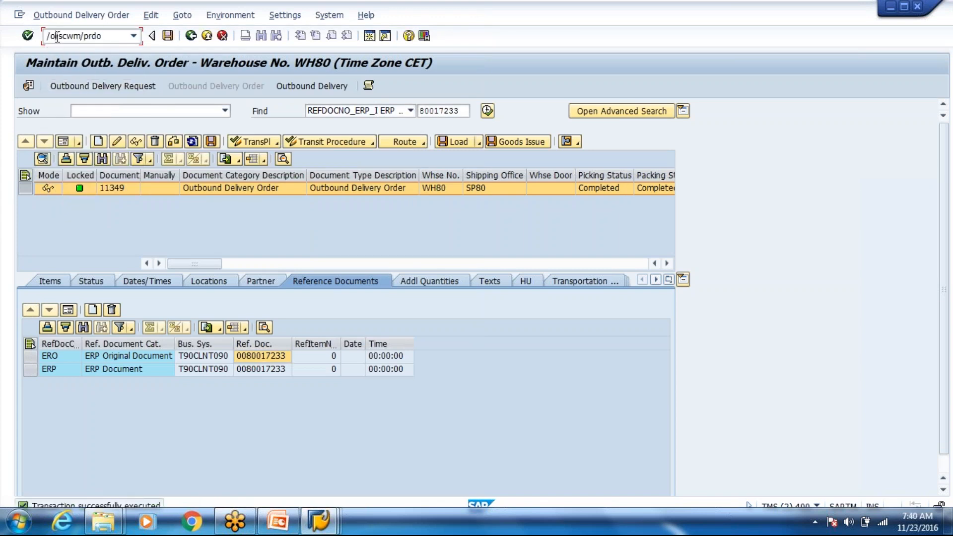
key(BackSpace)
text(n)
key(Return)
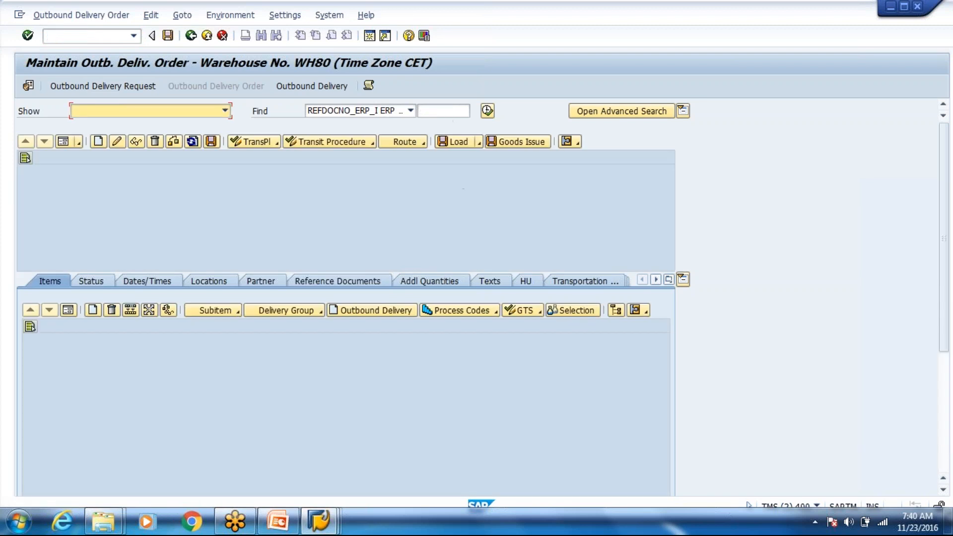
Step: Verify the saved defaults and create an Outbound Delivery Order for Pickup
click(29, 88)
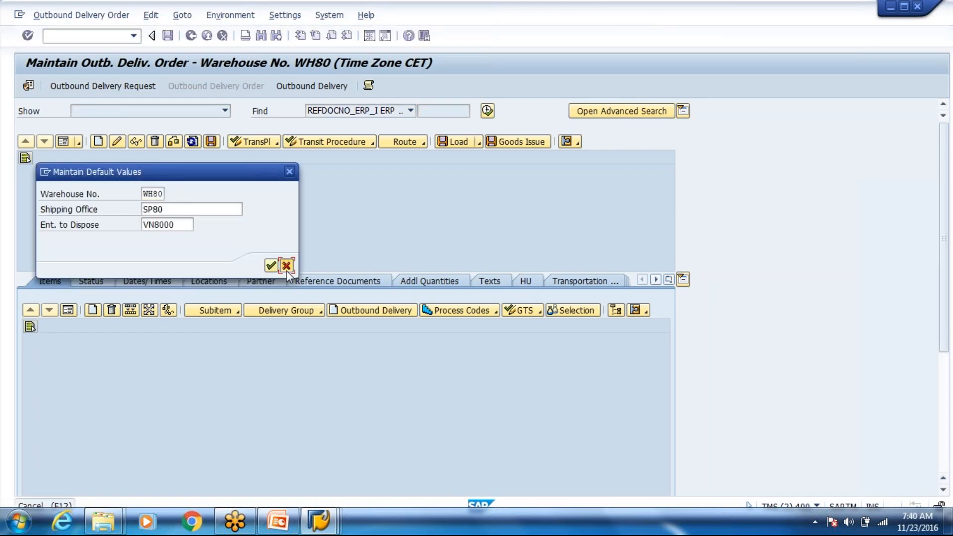
click(271, 265)
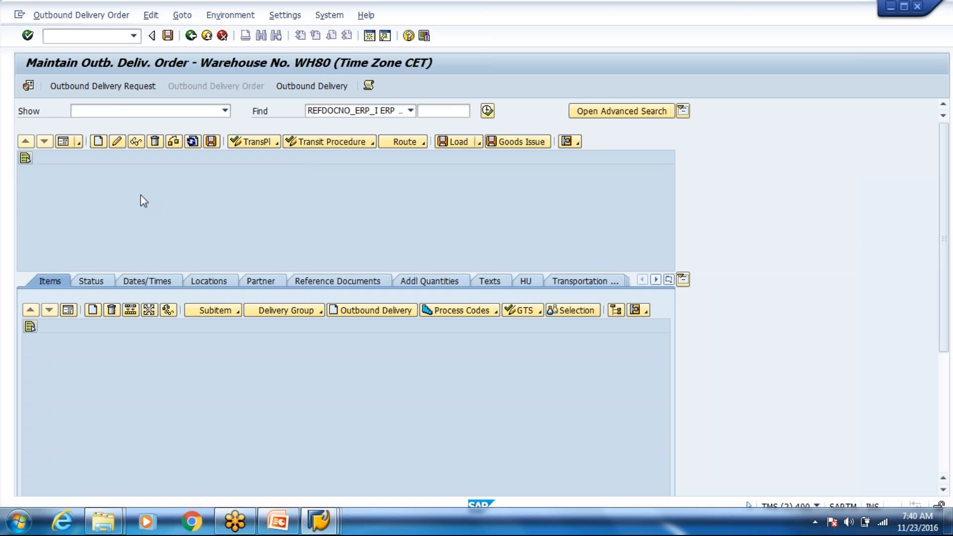
click(287, 169)
click(249, 185)
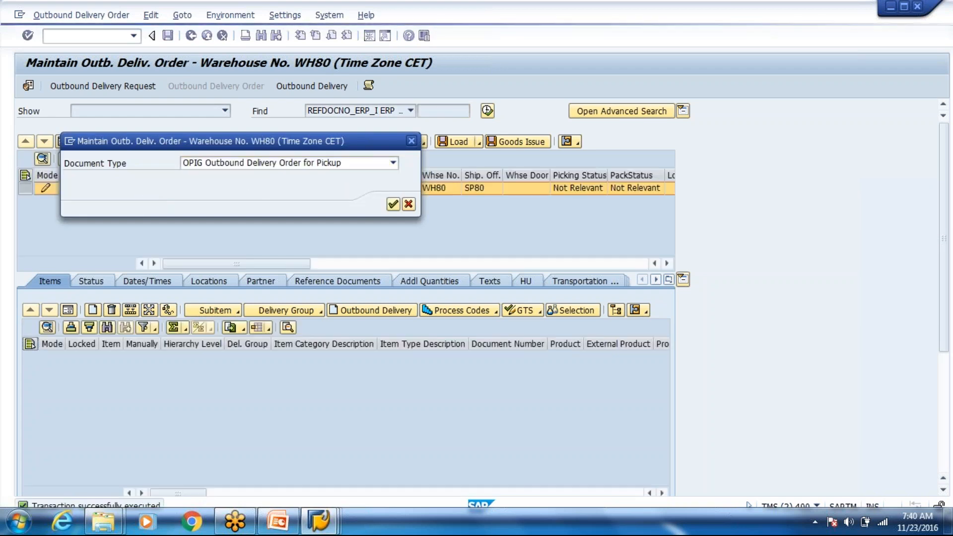
key(Return)
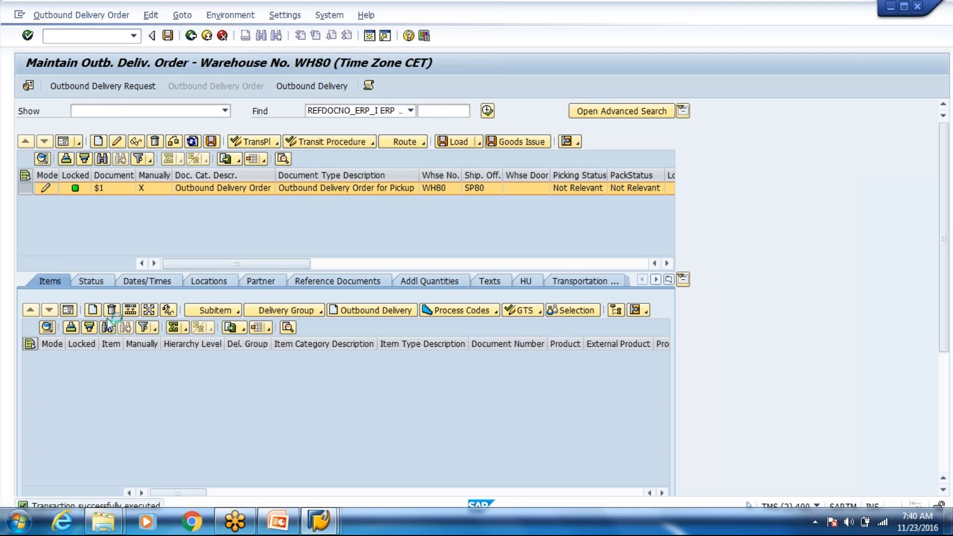
Step: Add a new item with the standard pickup item type ODPG
click(110, 312)
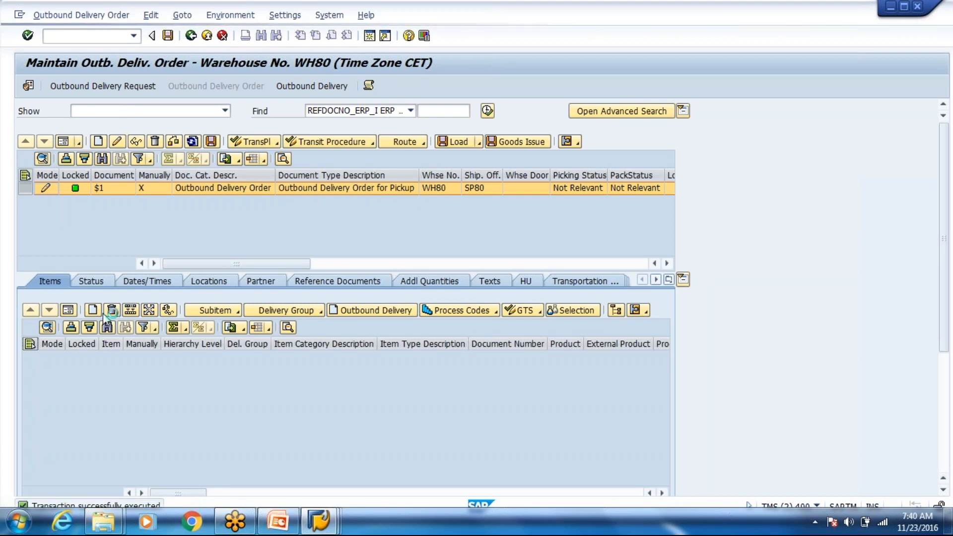
drag(281, 143, 283, 222)
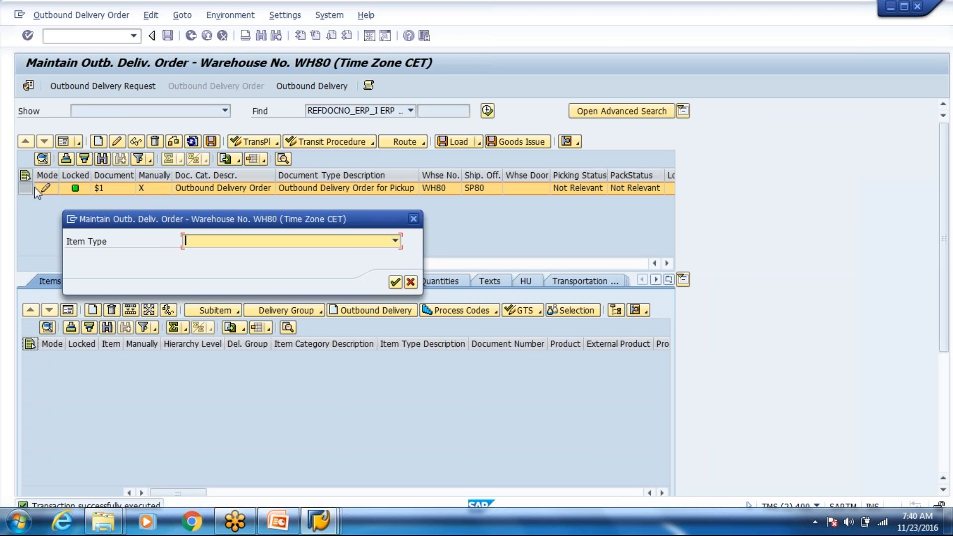
click(227, 243)
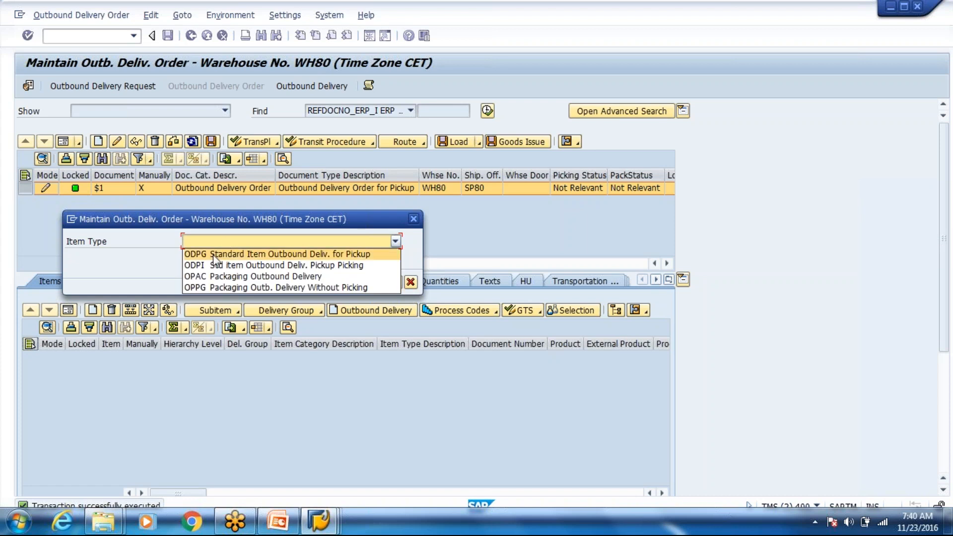
click(213, 254)
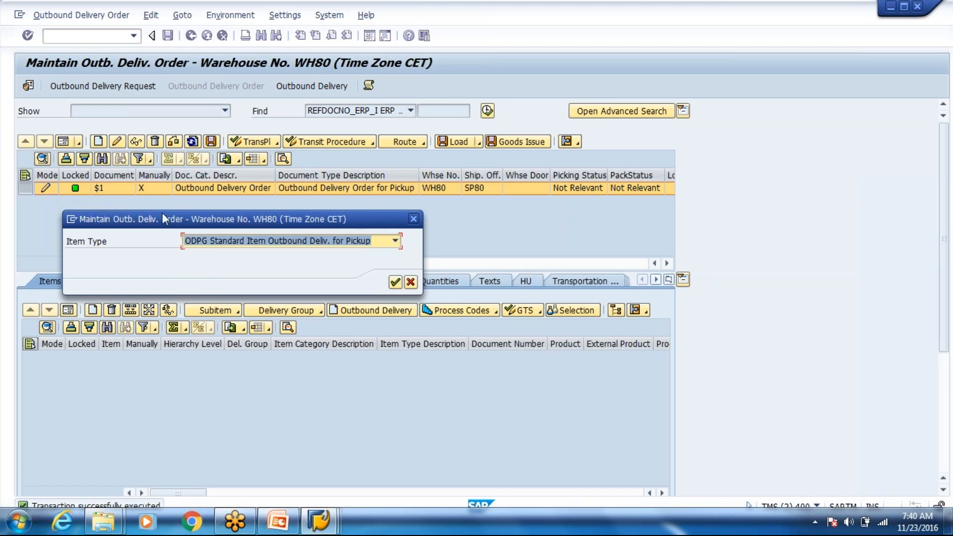
drag(163, 216, 153, 211)
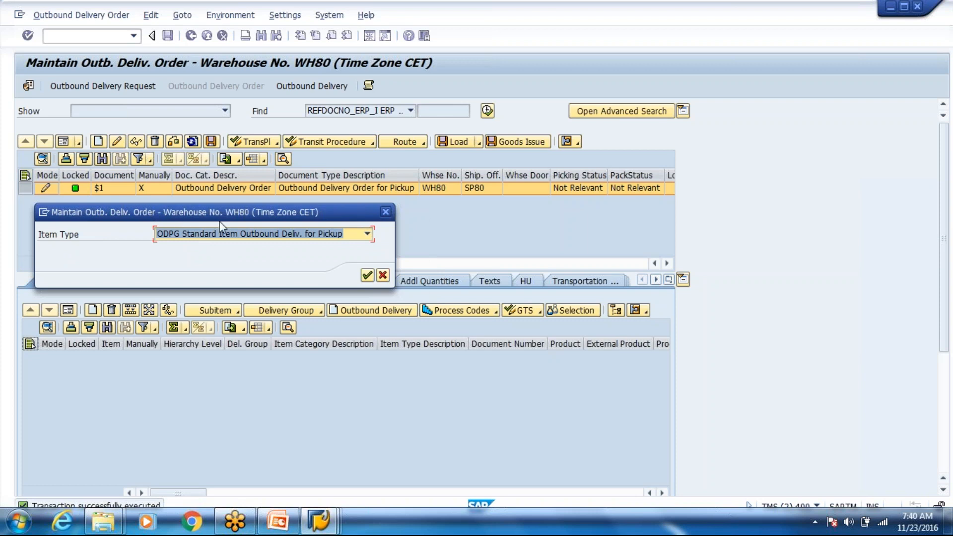
click(368, 275)
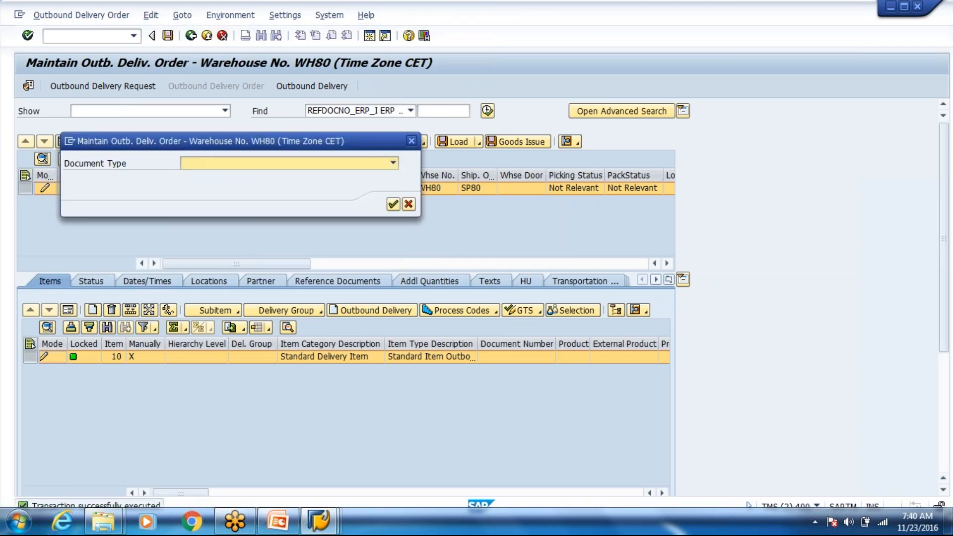
click(216, 168)
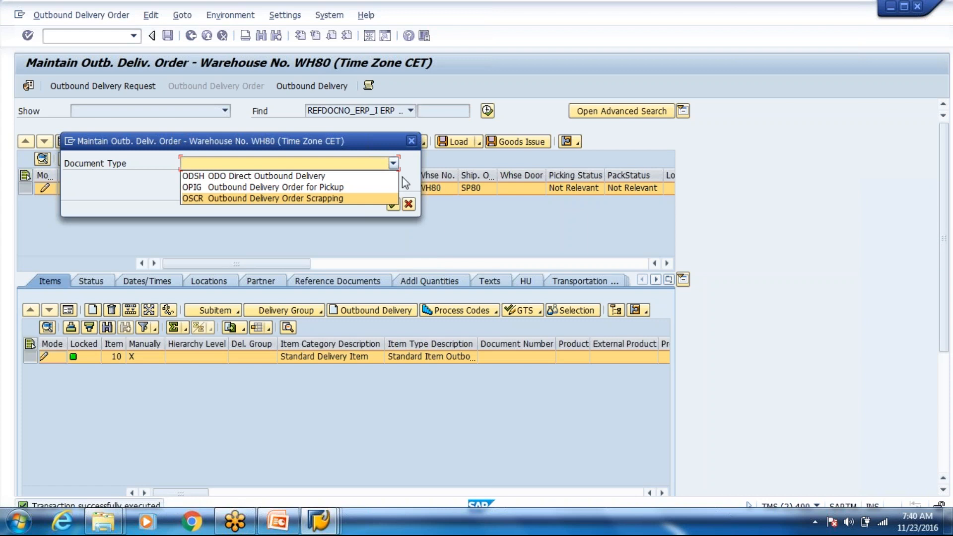
click(407, 207)
click(408, 208)
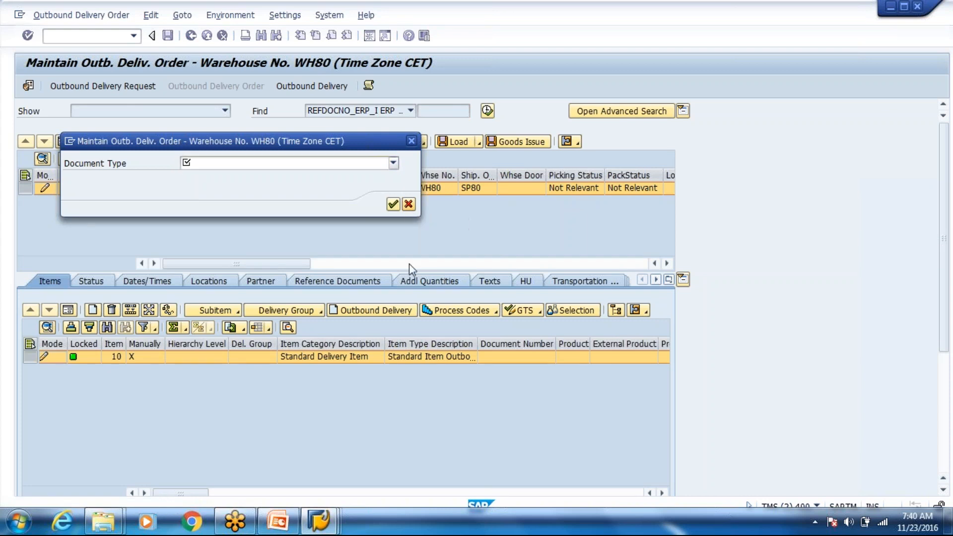
Step: In item form view, enter product T-F100 with quantity 4
click(73, 308)
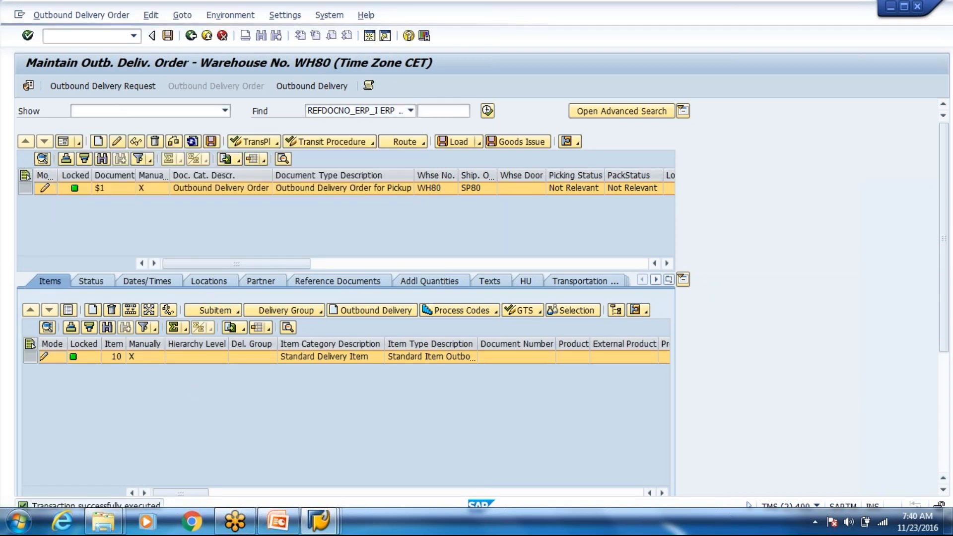
click(142, 372)
text(t)
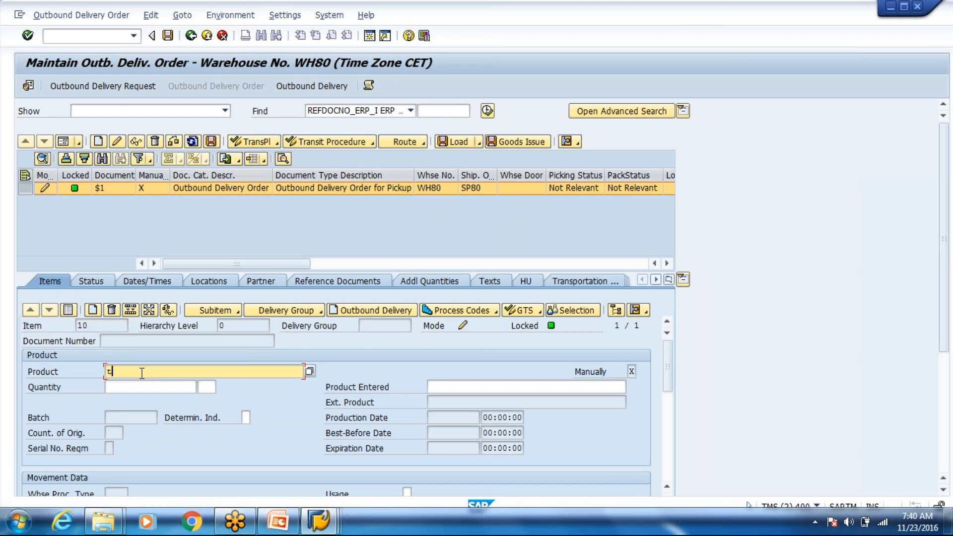
text(-f100)
click(140, 386)
text(4)
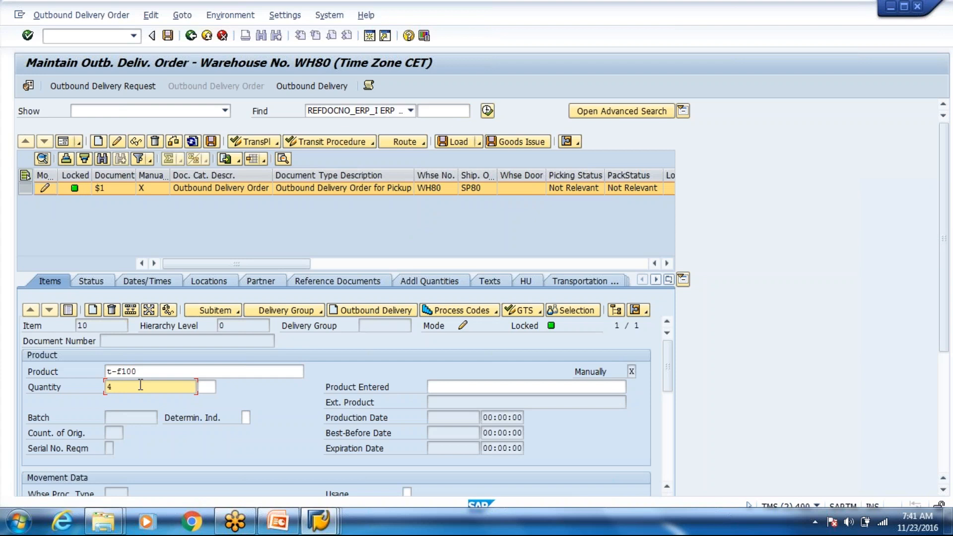
scroll(146, 380, down, 2)
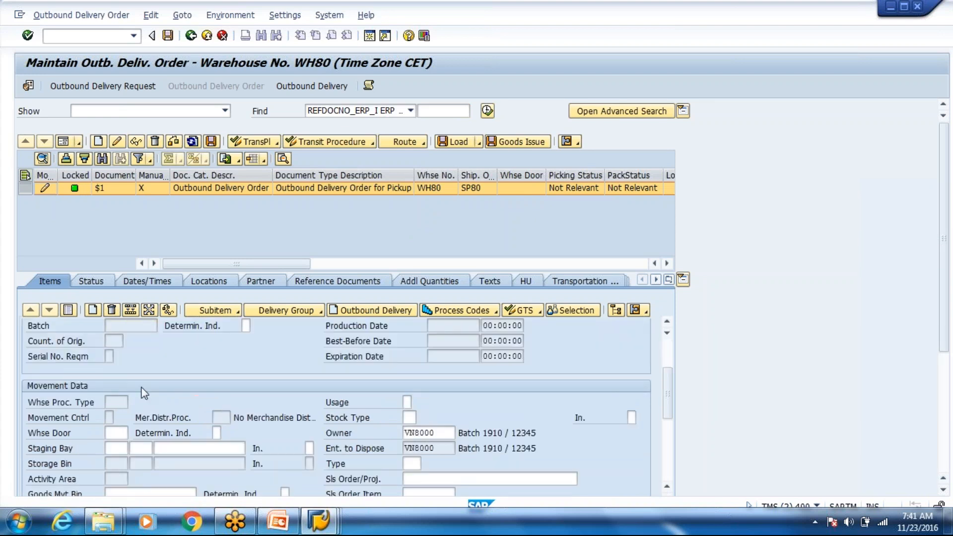
scroll(140, 394, down, 1)
scroll(135, 403, down, 1)
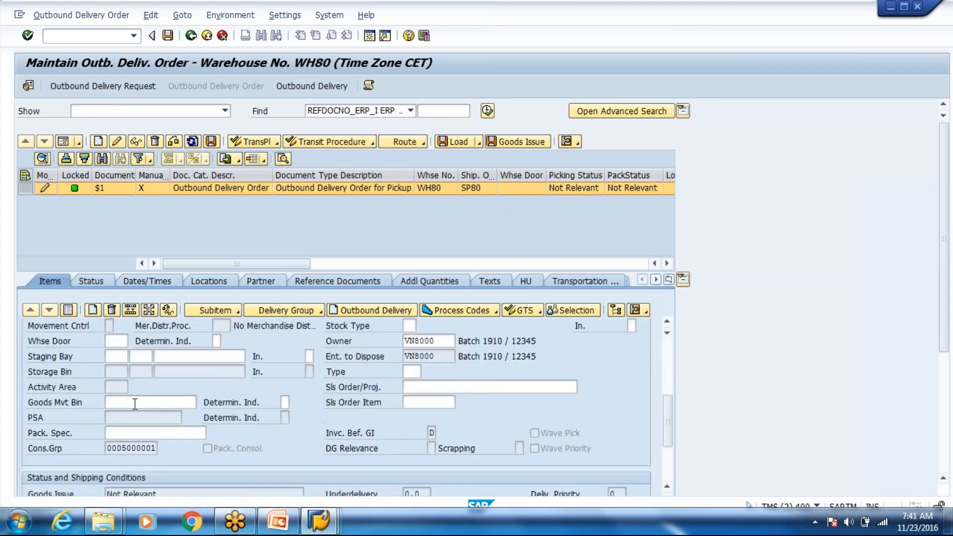
scroll(136, 402, down, 1)
scroll(136, 402, up, 2)
text(4)
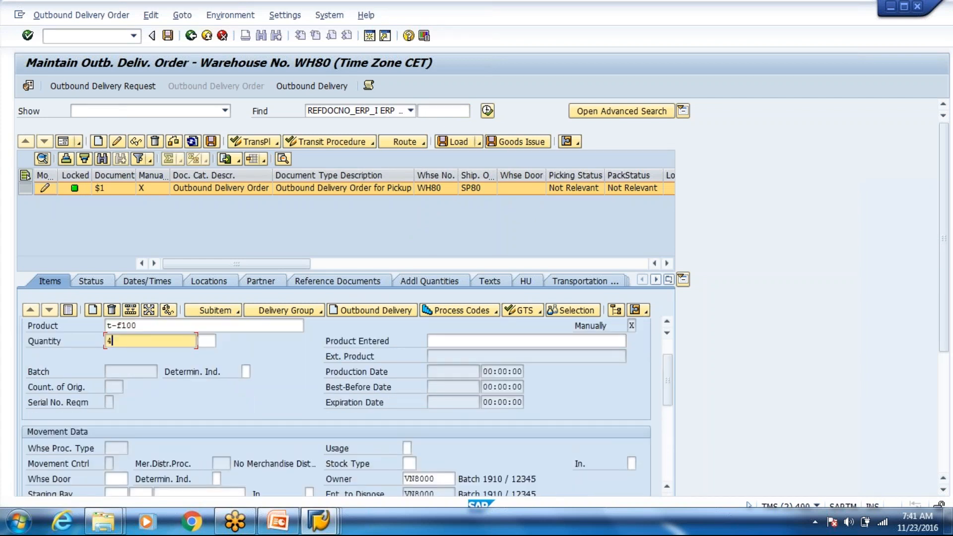
key(Return)
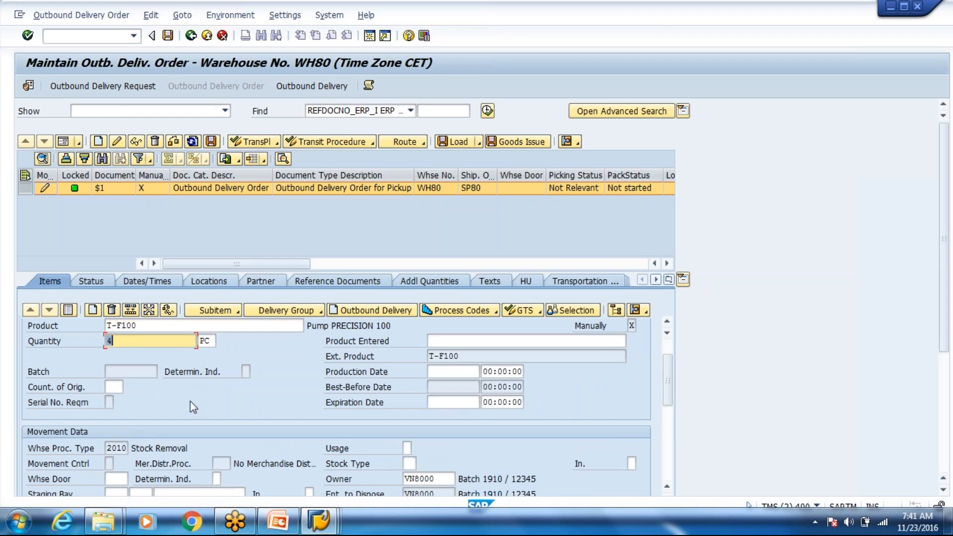
Step: Set the item's goods movement bin to GI-ZONE
scroll(189, 401, down, 1)
click(161, 446)
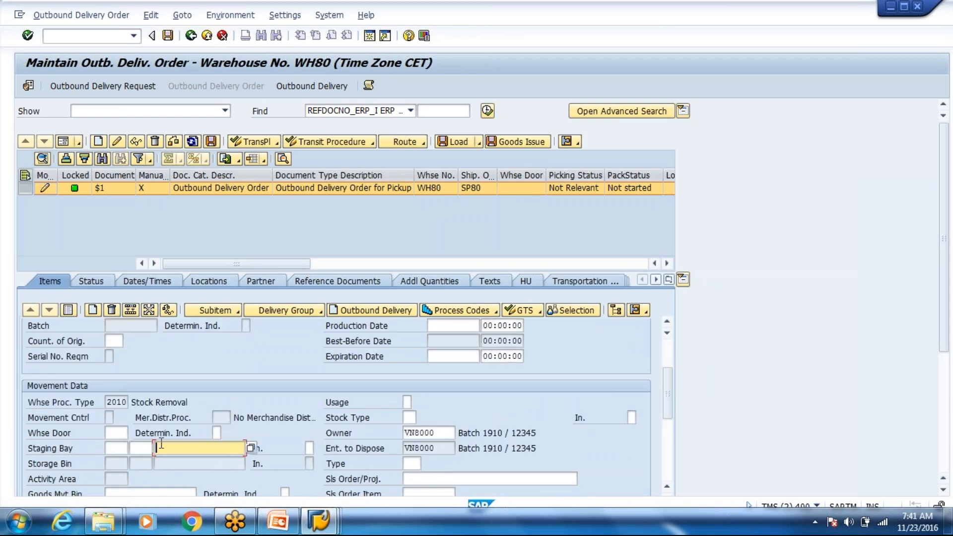
scroll(162, 443, down, 1)
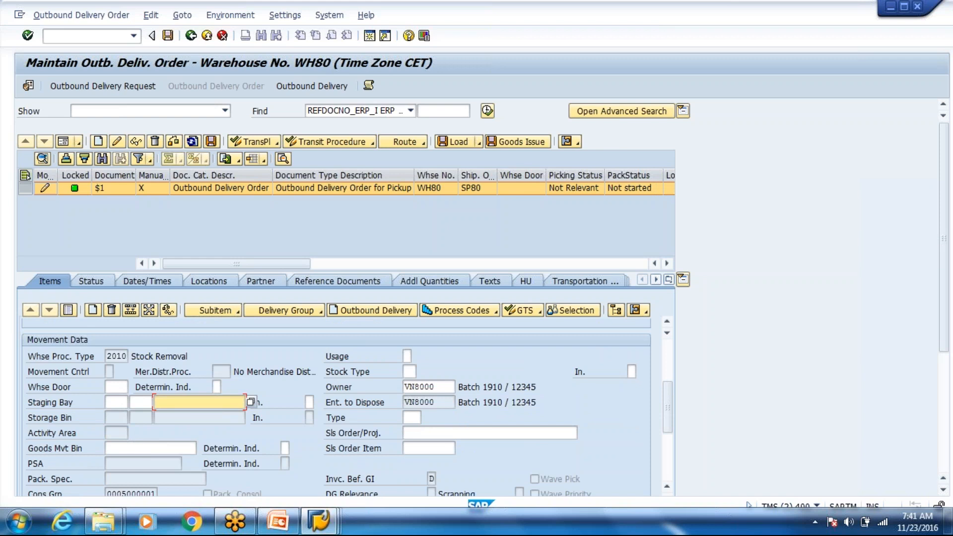
click(124, 448)
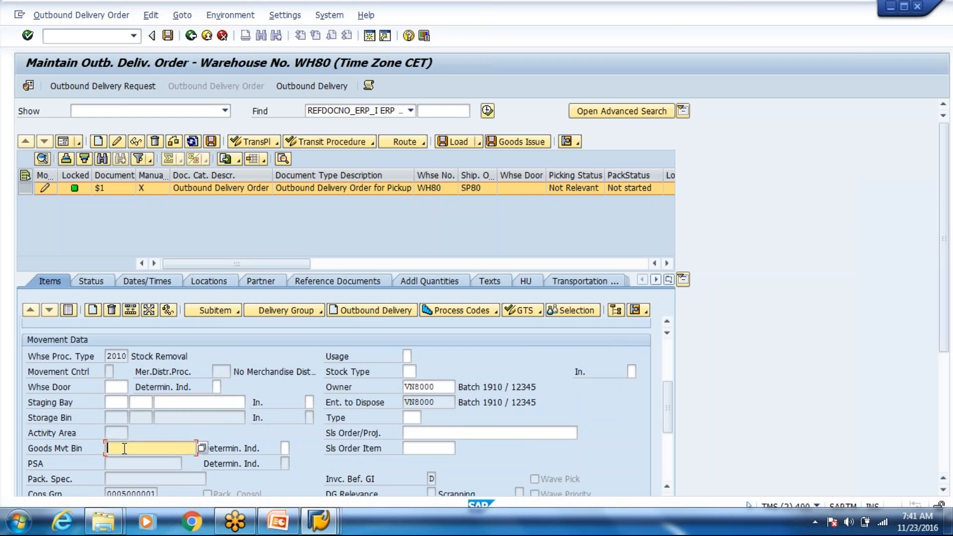
text(GI-Zone)
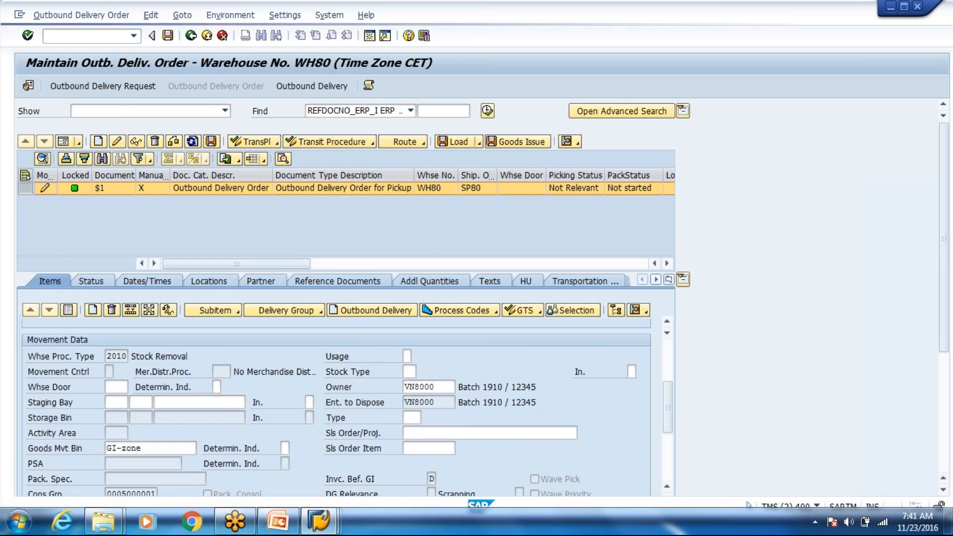
key(Return)
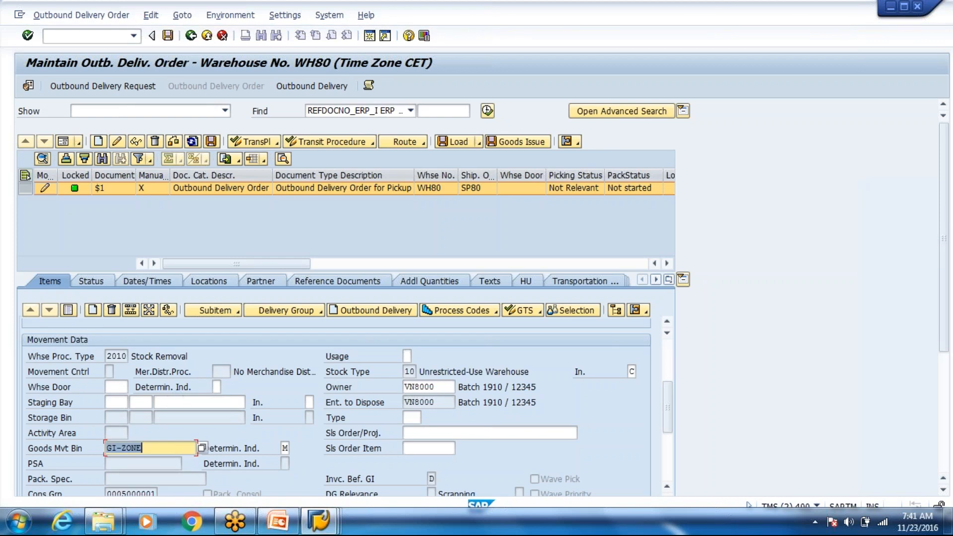
scroll(336, 407, up, 3)
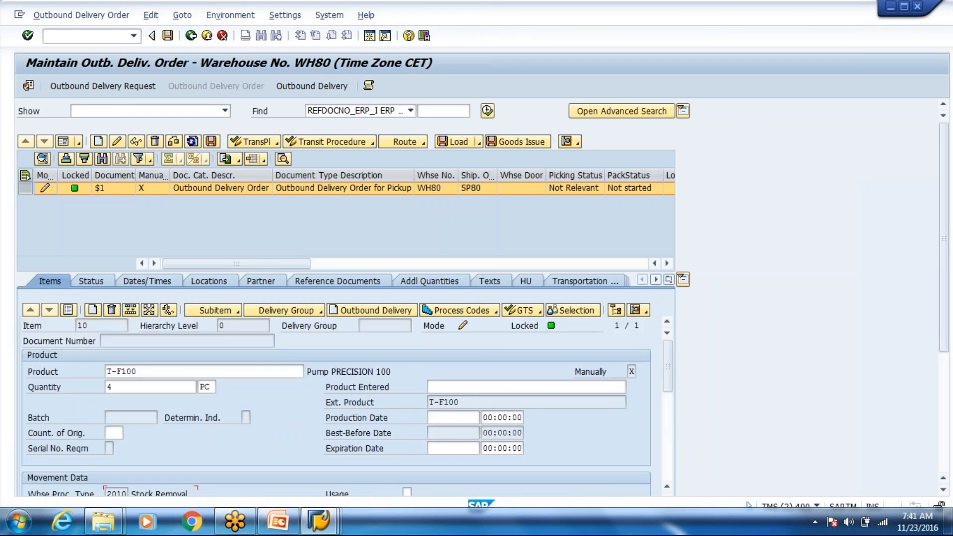
Step: Enter the EWM customer as Ship-To business partner on the Partner tab, then save the order
click(267, 282)
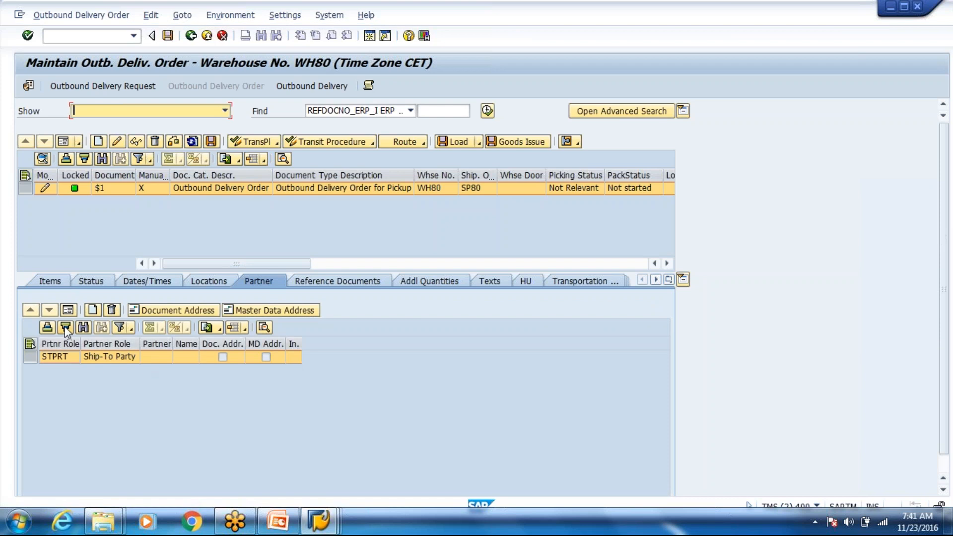
click(68, 311)
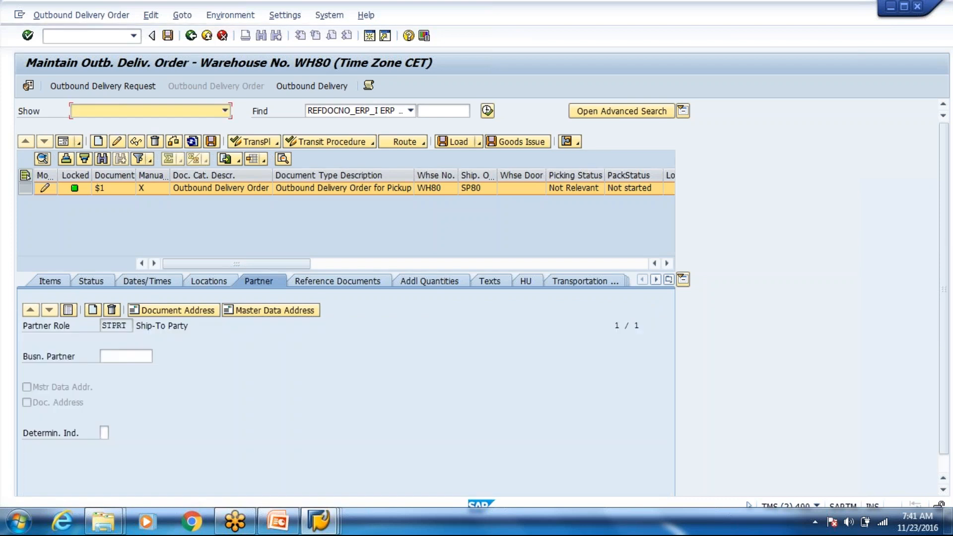
click(121, 356)
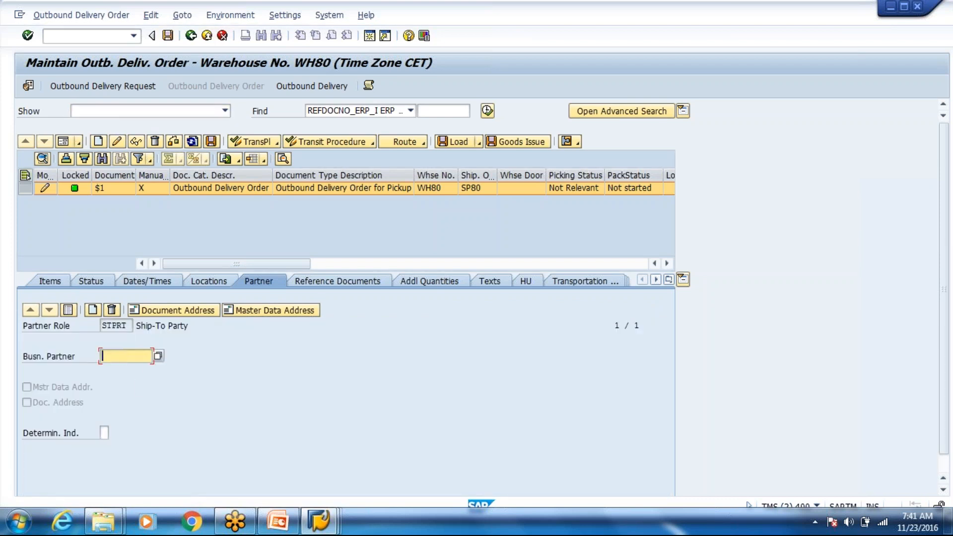
click(157, 356)
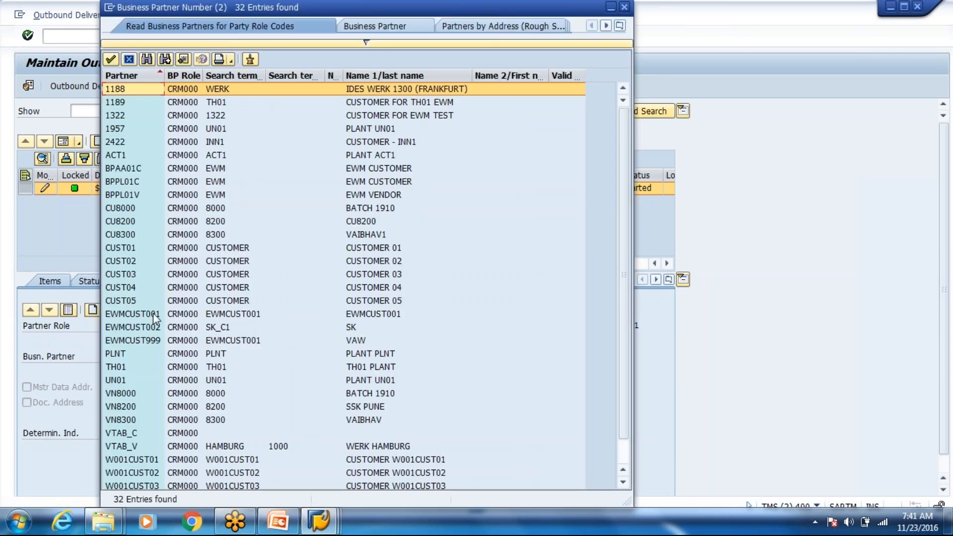
click(155, 315)
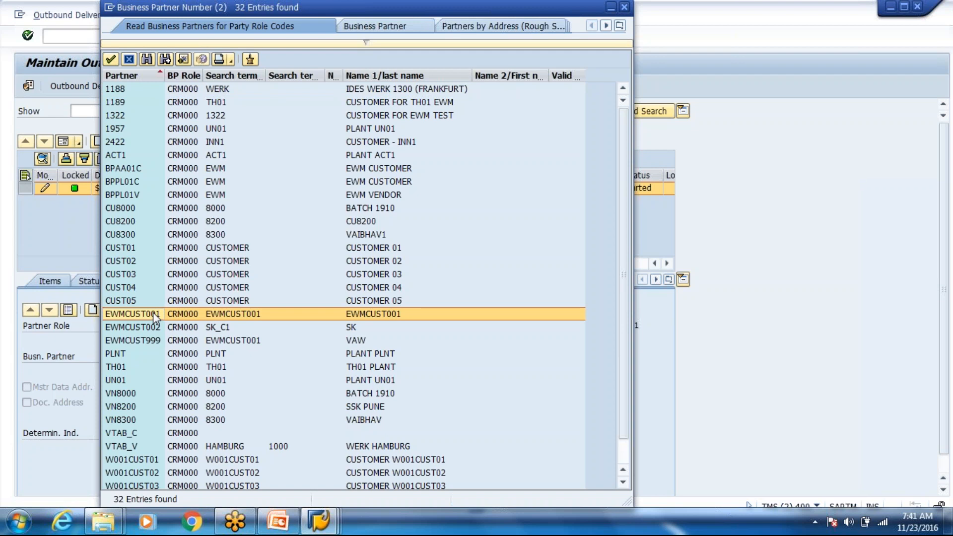
double_click(153, 314)
key(Return)
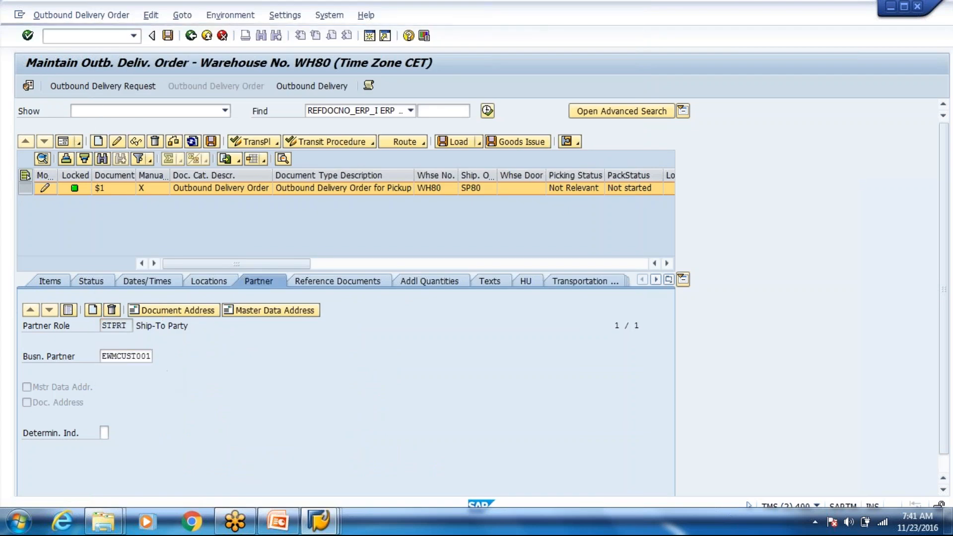
click(68, 311)
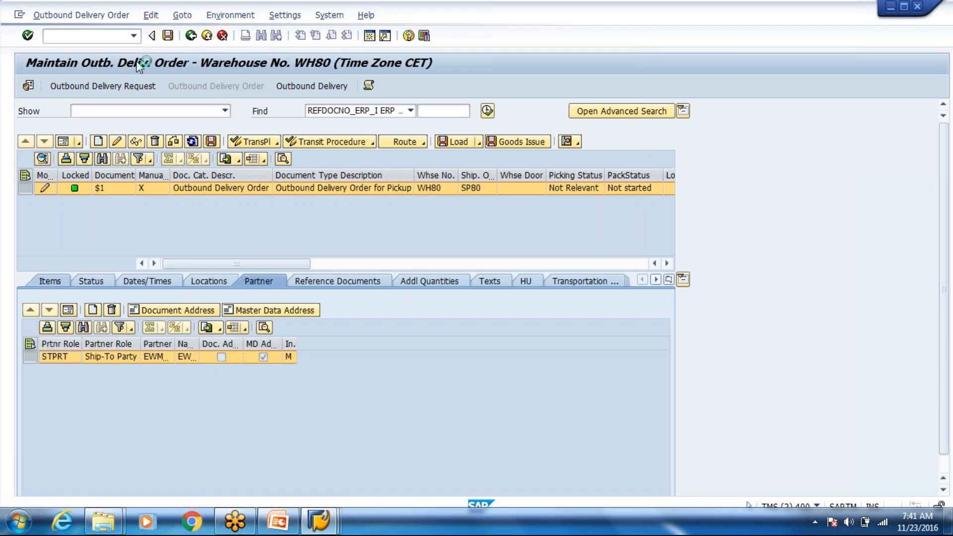
click(169, 35)
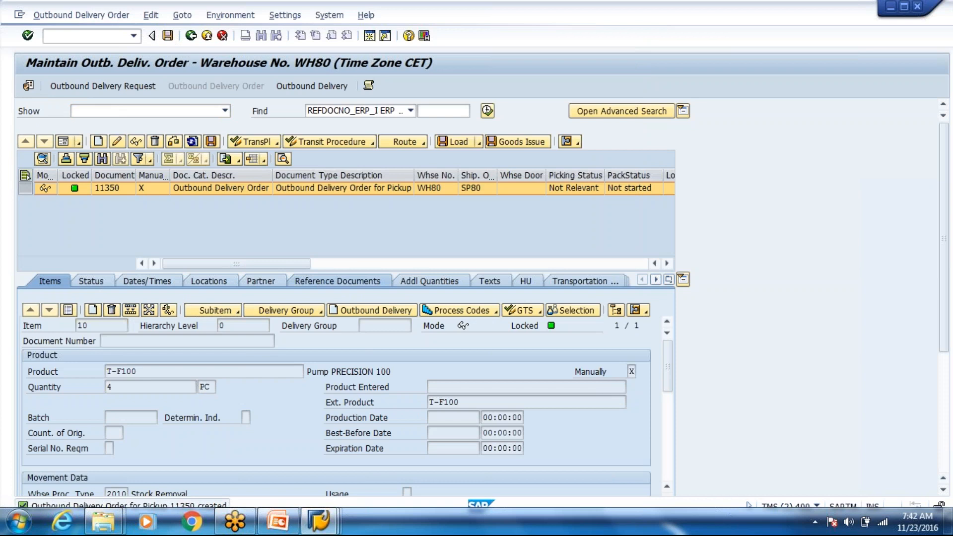
click(337, 281)
click(264, 375)
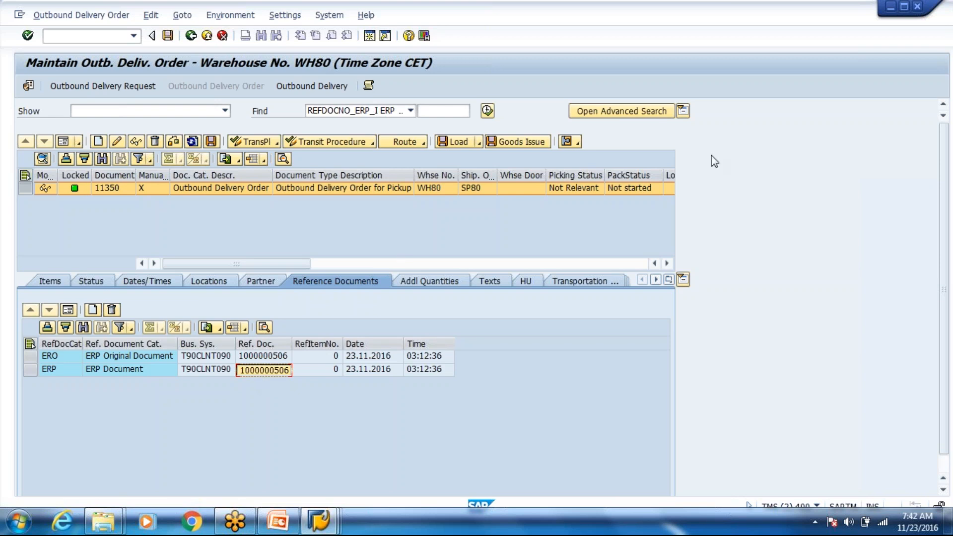
click(669, 280)
click(132, 364)
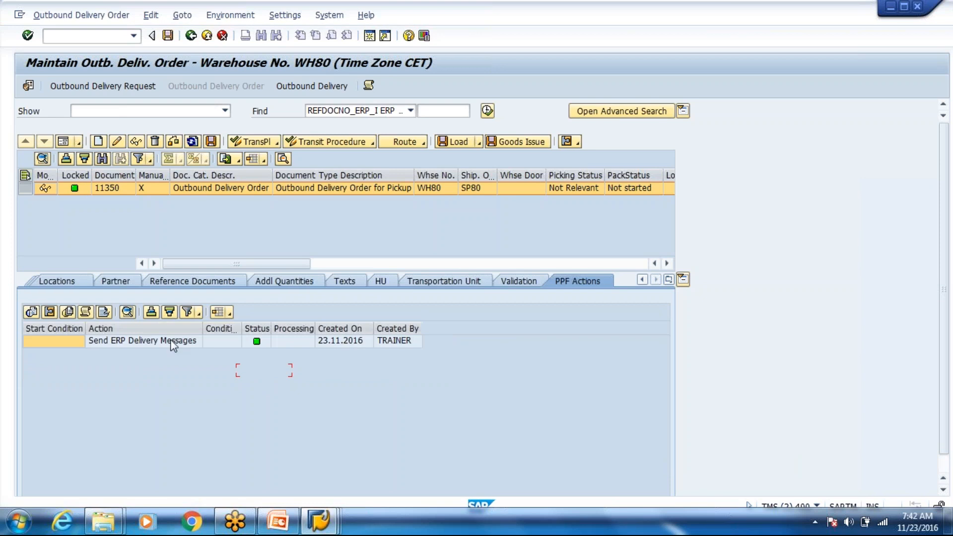
click(173, 344)
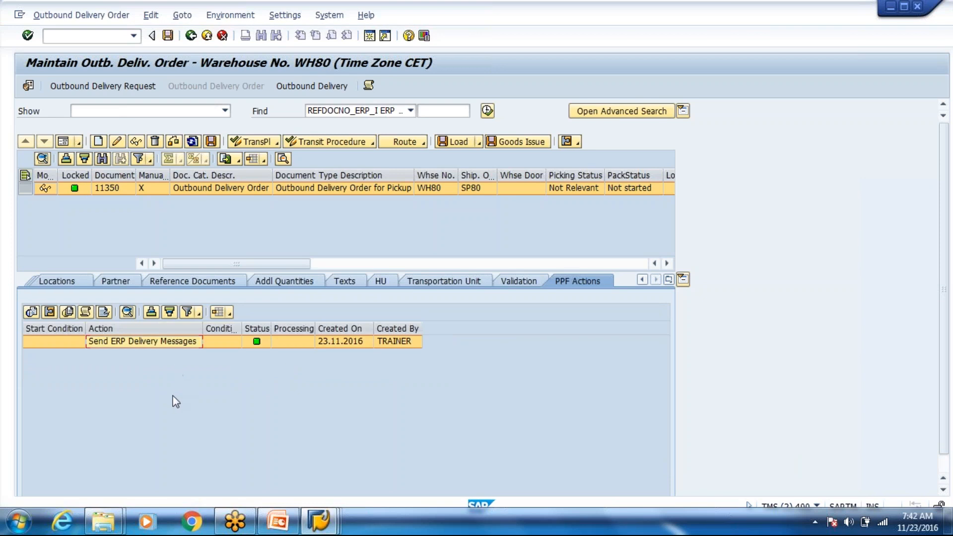
click(319, 521)
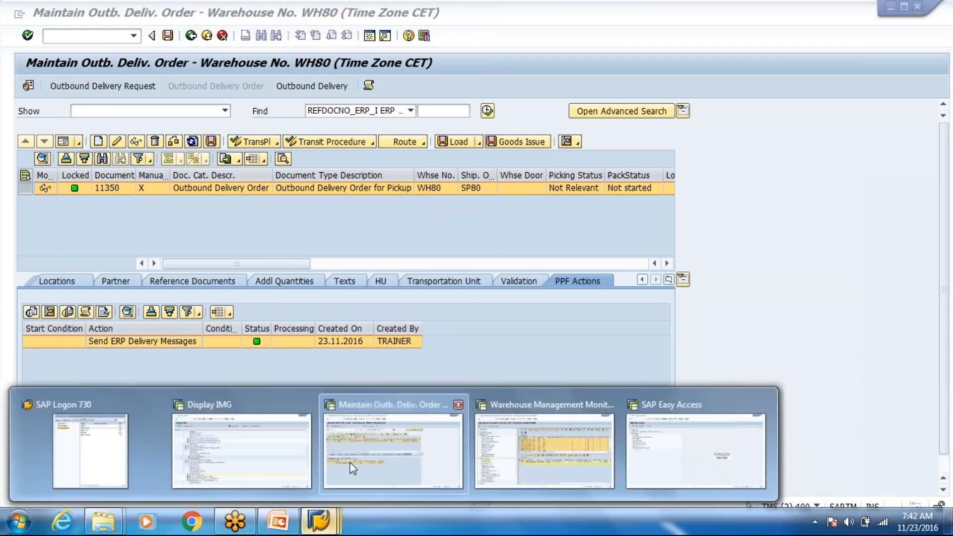
click(709, 479)
text(v)
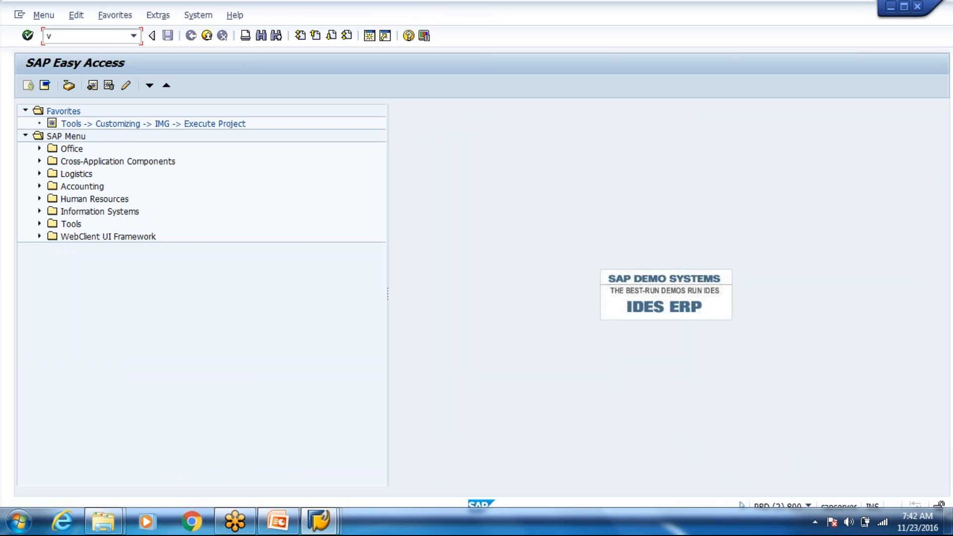
text(l31)
key(BackSpace)
key(BackSpace)
text(03n)
key(Return)
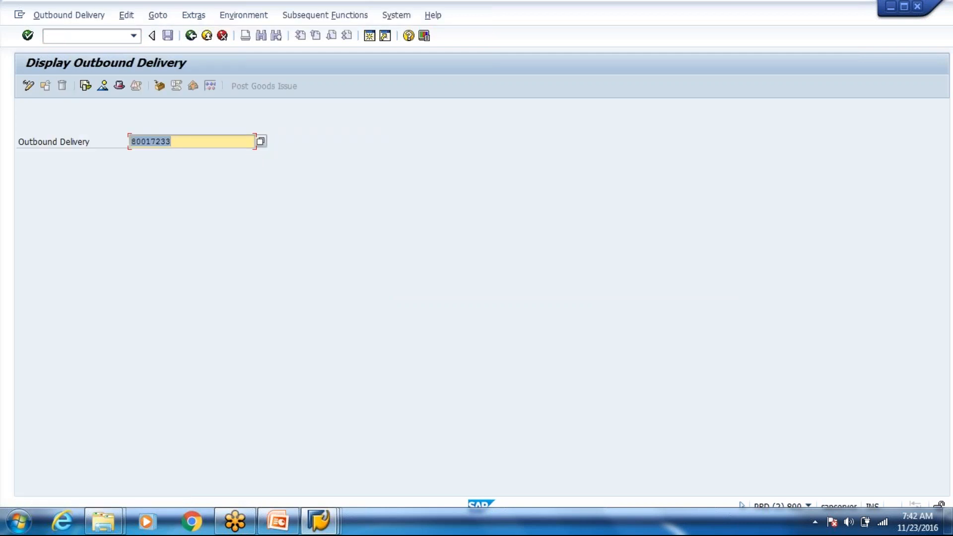
key(ctrl+v)
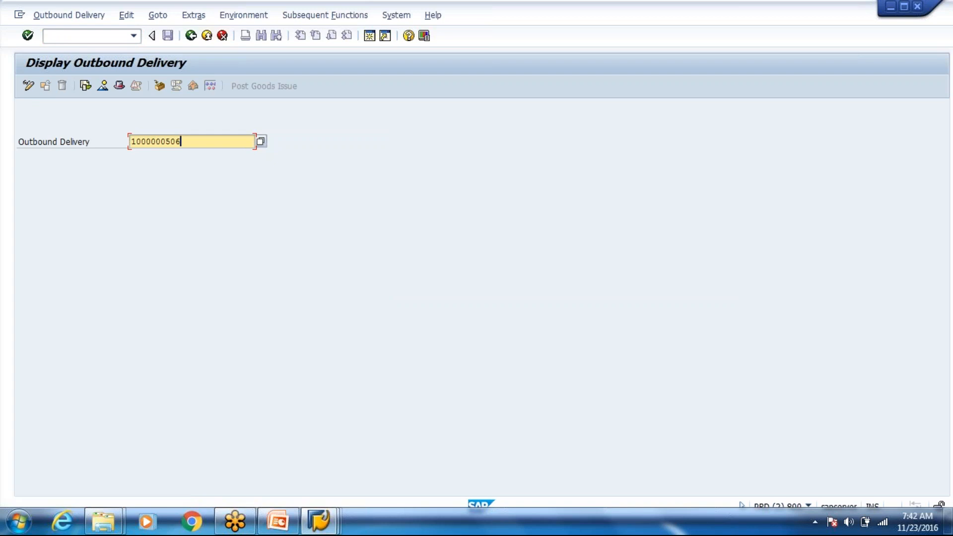
key(Return)
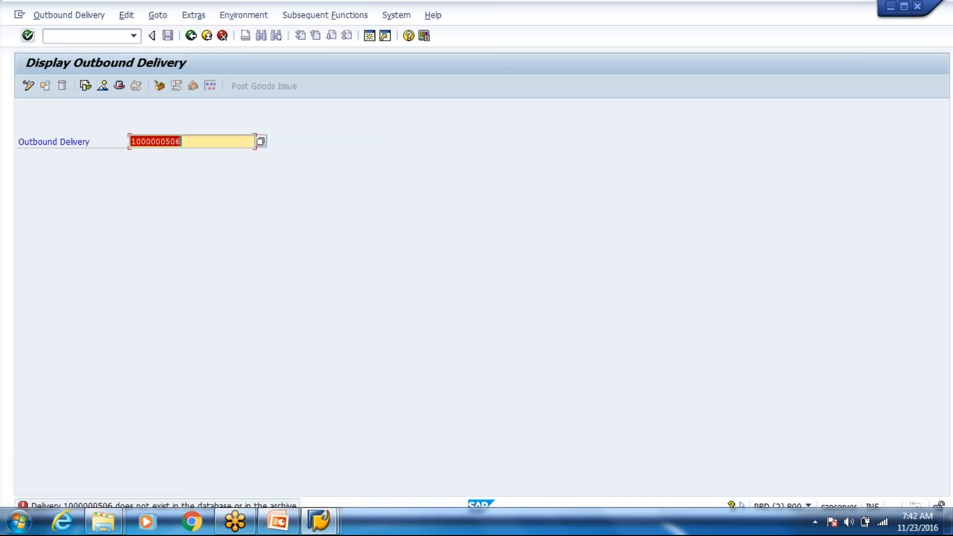
Step: Open the qRFC inbound queue monitor with /oSMQ2
click(75, 41)
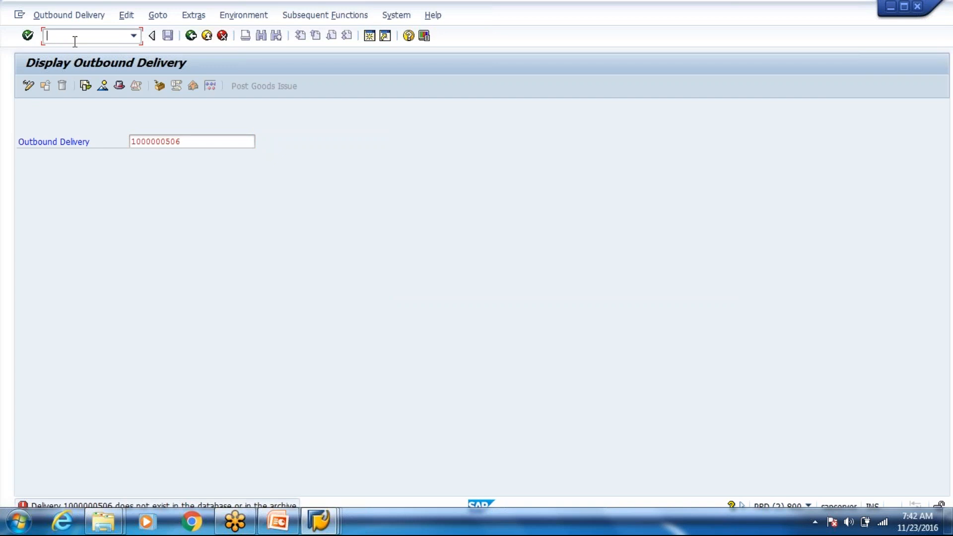
text(/osmq2)
key(Return)
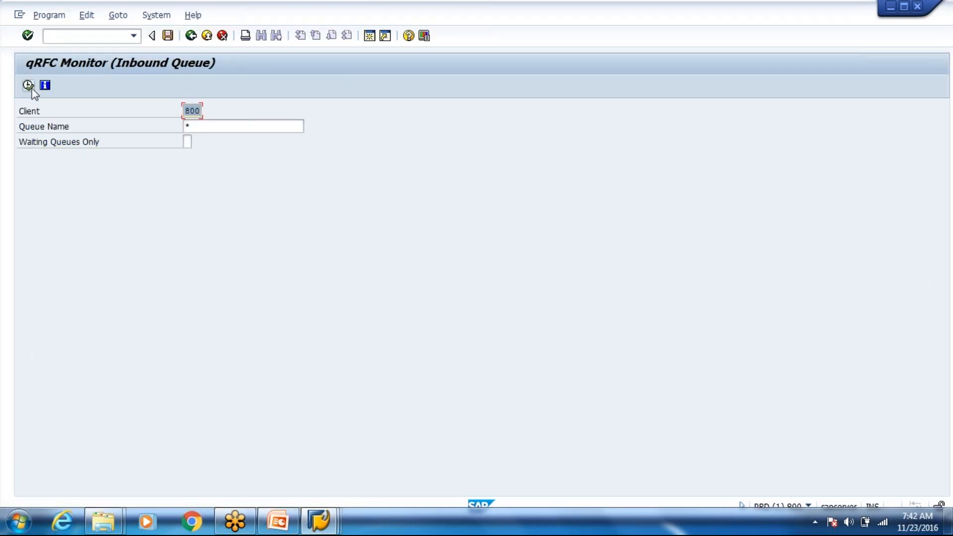
key(F8)
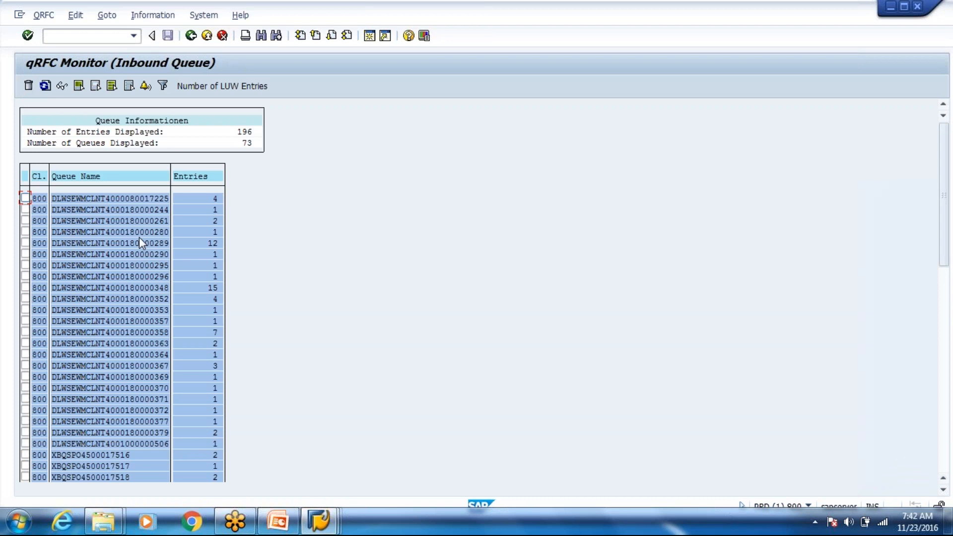
double_click(156, 439)
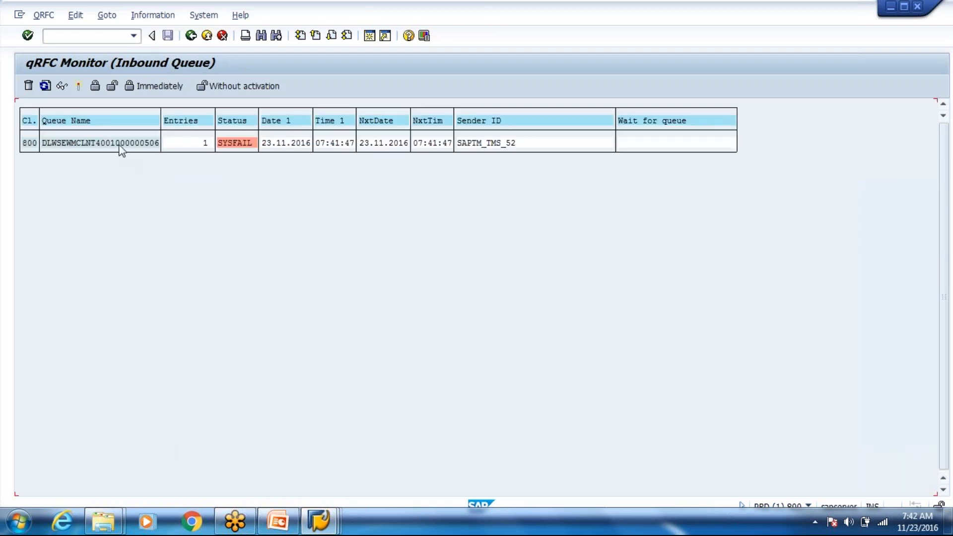
double_click(121, 144)
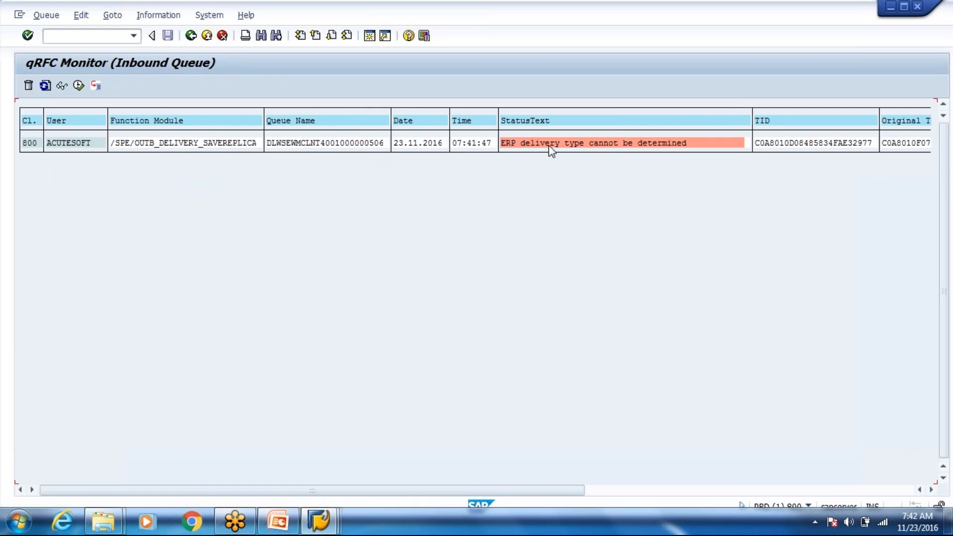
double_click(550, 146)
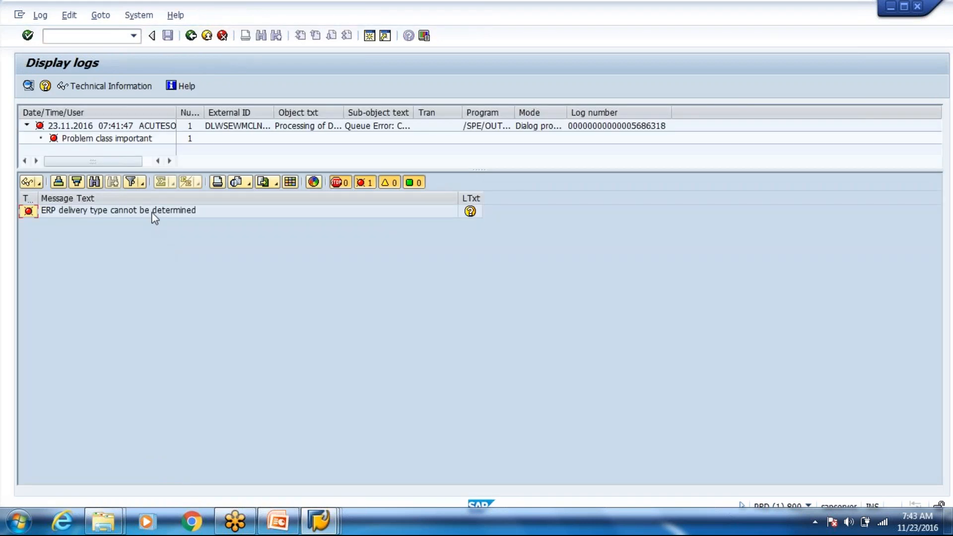
double_click(153, 213)
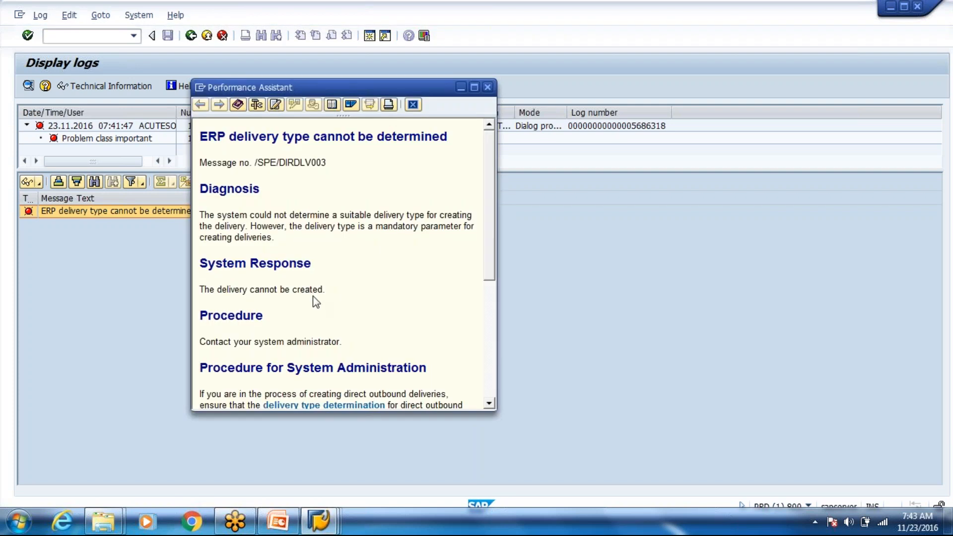
scroll(313, 297, down, 4)
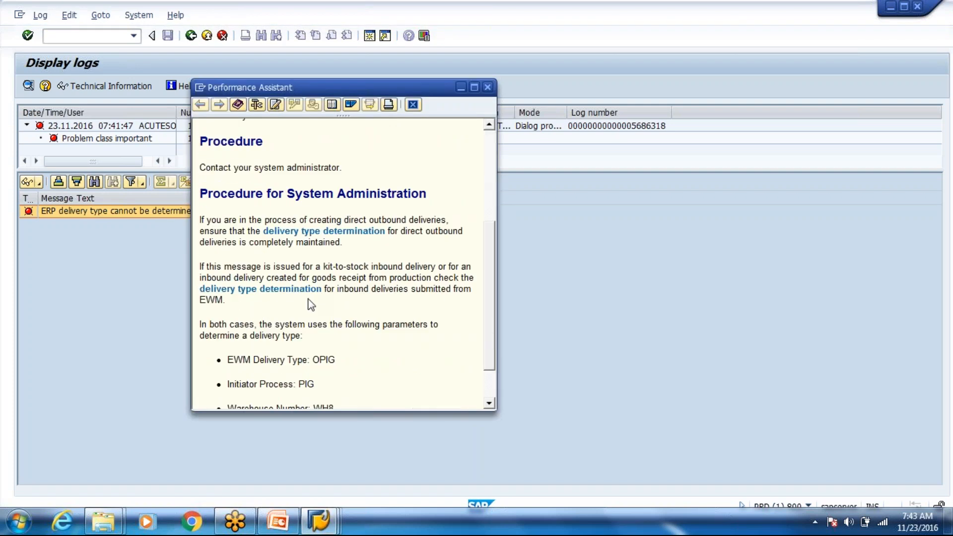
scroll(313, 297, down, 1)
drag(288, 309, 350, 381)
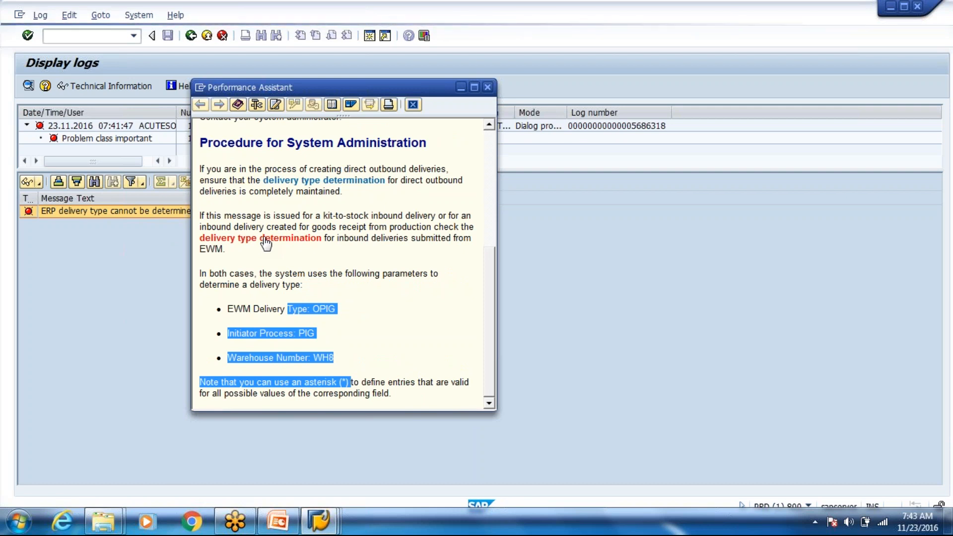
click(295, 242)
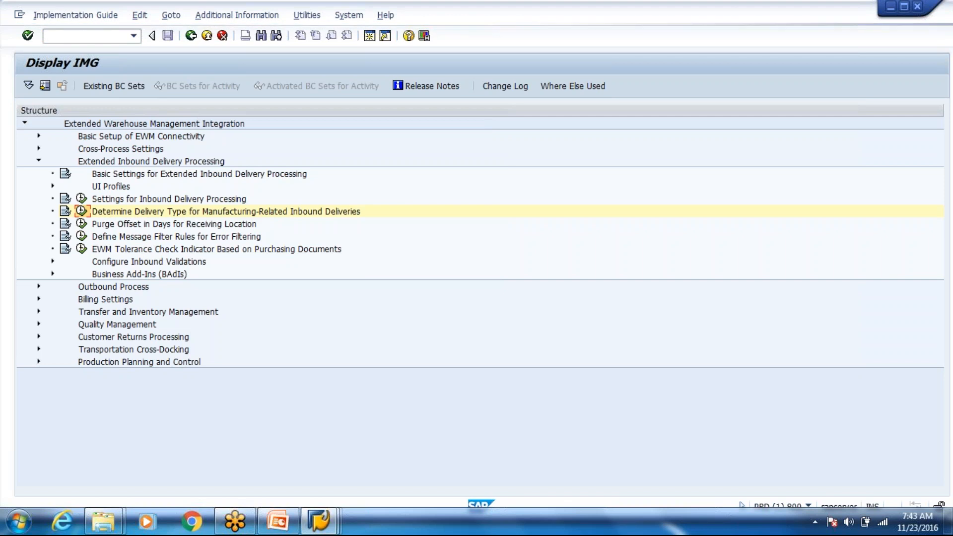
Step: Find the manufacturing inbound delivery type settings empty, then expand Outbound Process > Direct Outbound Deliveries
click(85, 213)
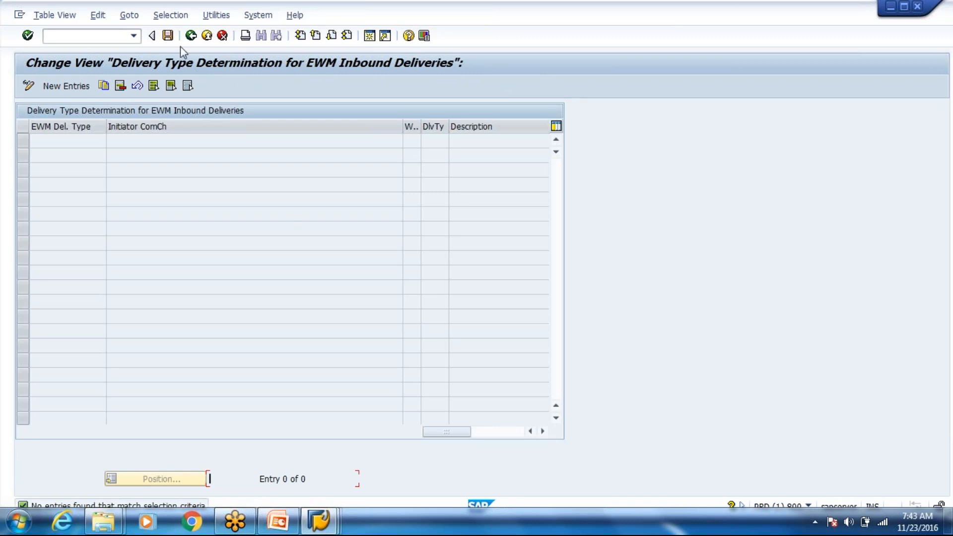
click(193, 37)
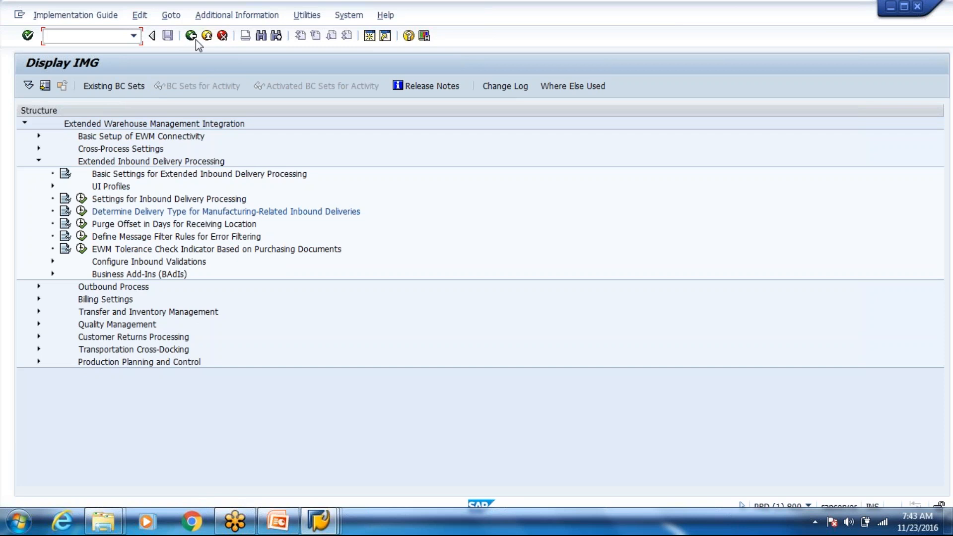
click(39, 287)
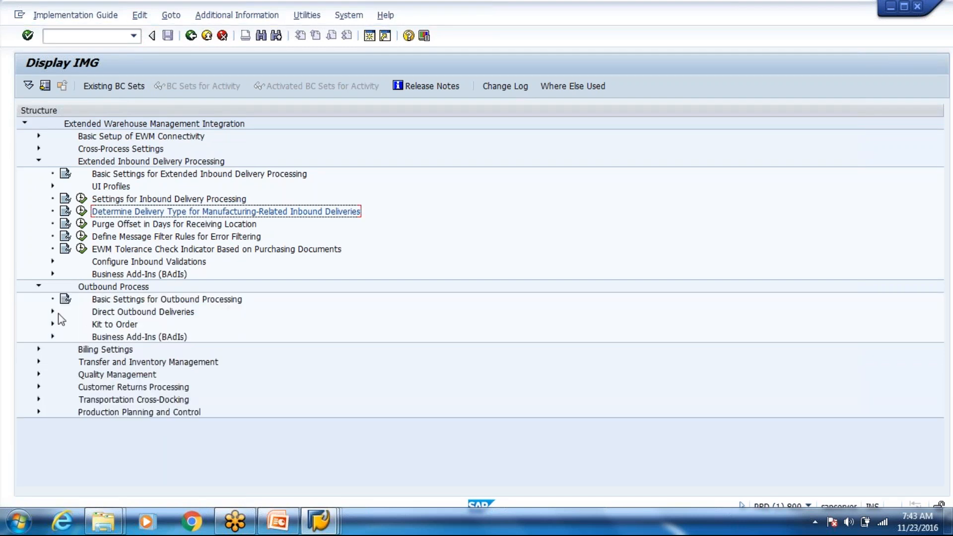
click(52, 312)
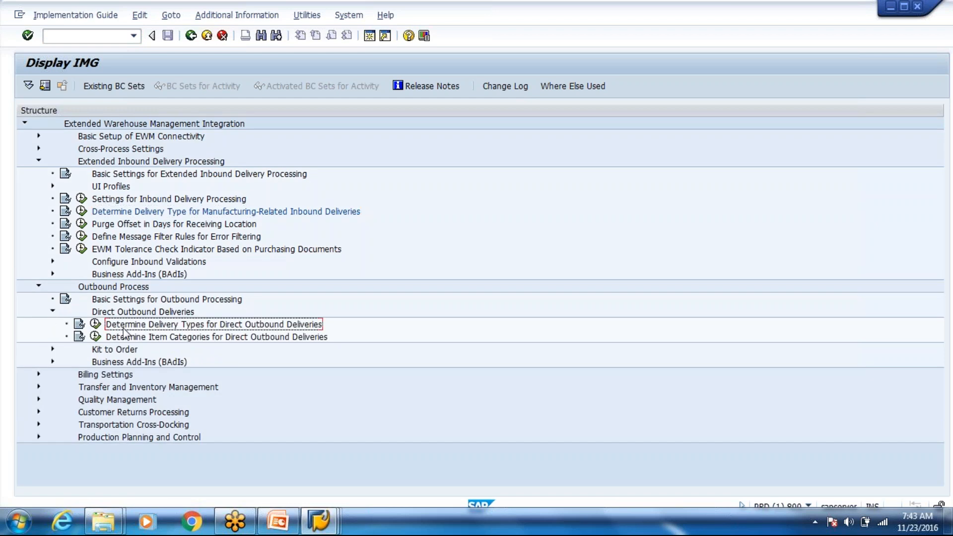
Step: Open Determine Delivery Types for Direct Outbound Deliveries and select the OPIG rows for ACT, EE1 and EW1
click(94, 324)
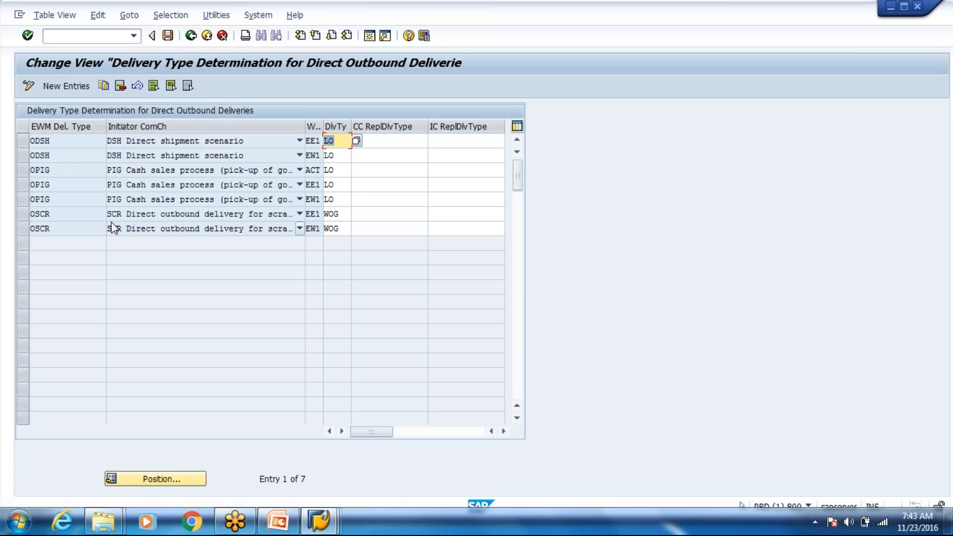
click(25, 197)
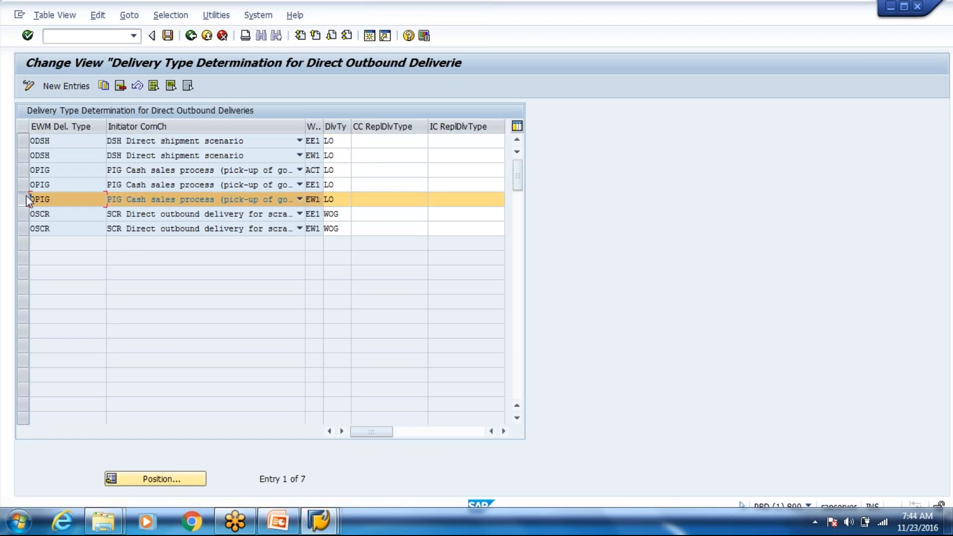
click(28, 190)
click(26, 180)
click(29, 171)
click(31, 185)
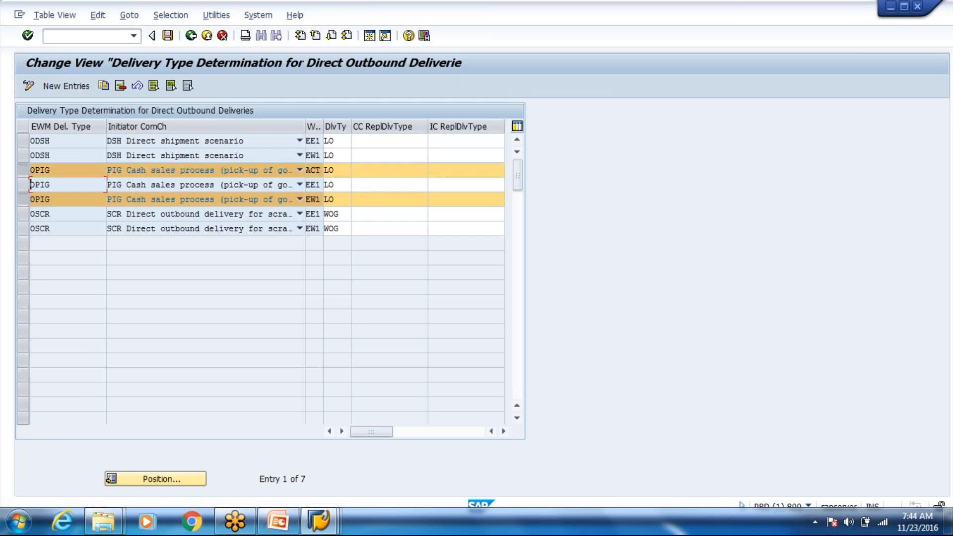
click(22, 189)
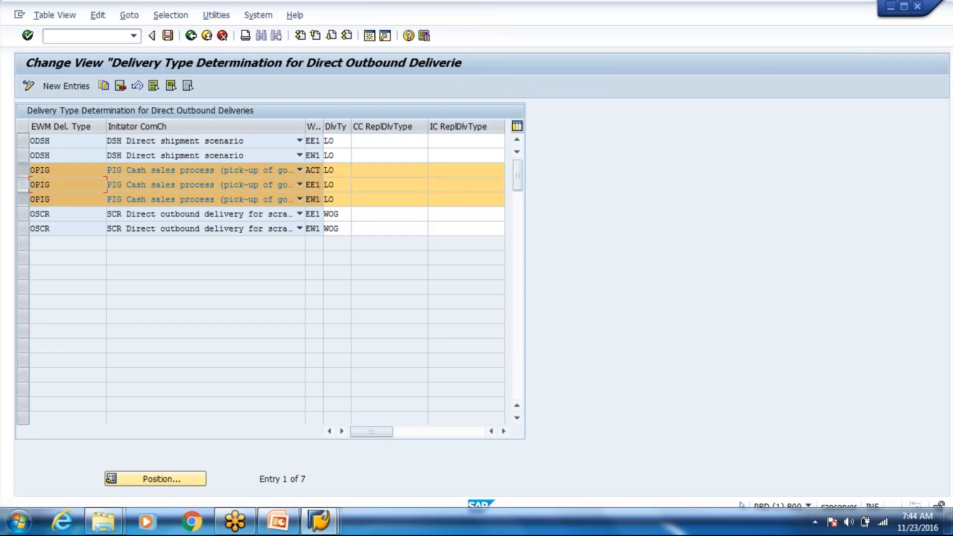
Step: Replace the first OPIG row's warehouse ACT with WH
click(105, 87)
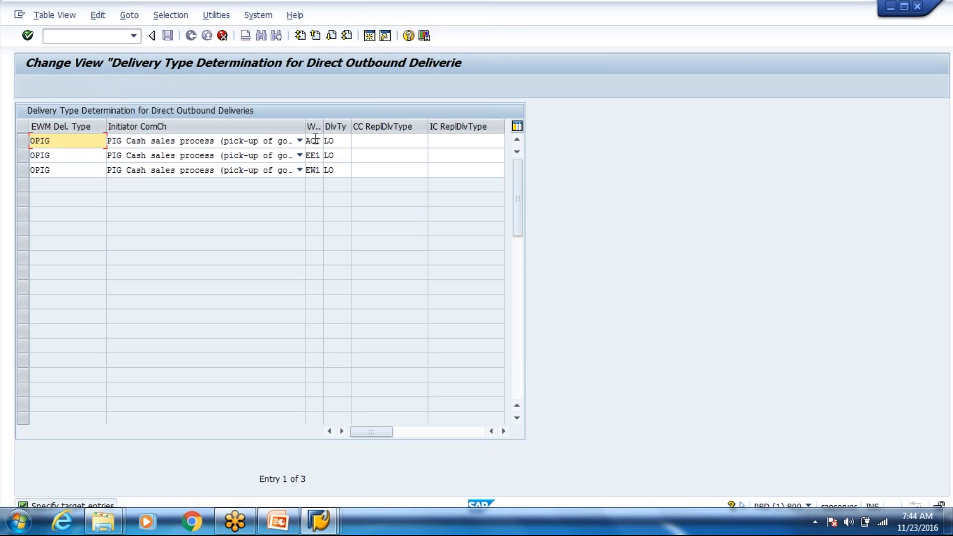
click(316, 139)
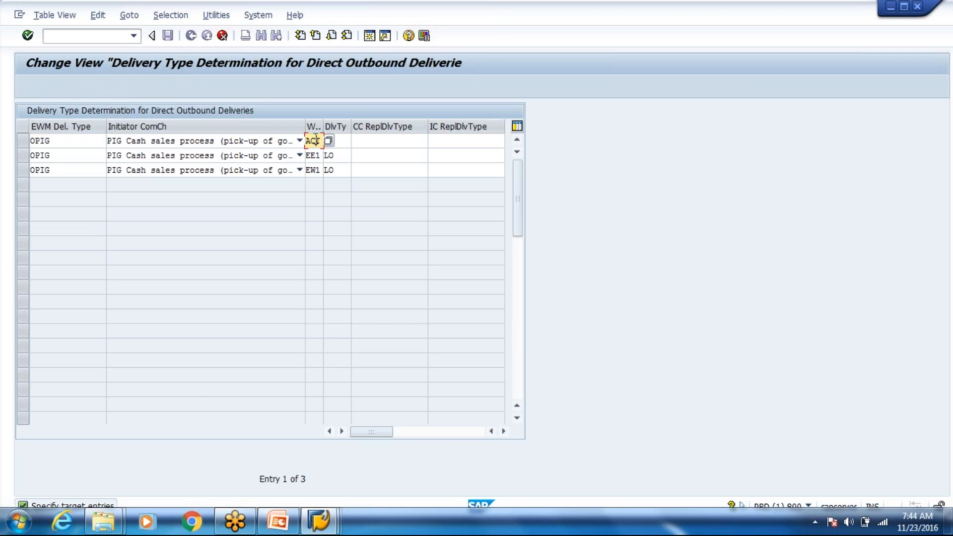
key(BackSpace)
key(BackSpace)
key(BackSpace)
text(WH1)
key(BackSpace)
click(793, 370)
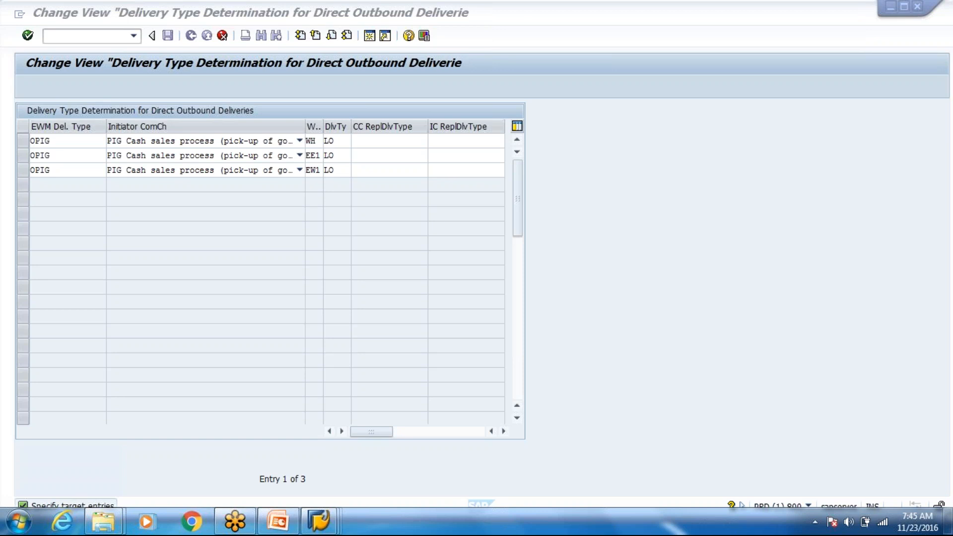
Step: Complete warehouse WH8 in row 1, clear rows 2–3, and submit as new entries
click(23, 154)
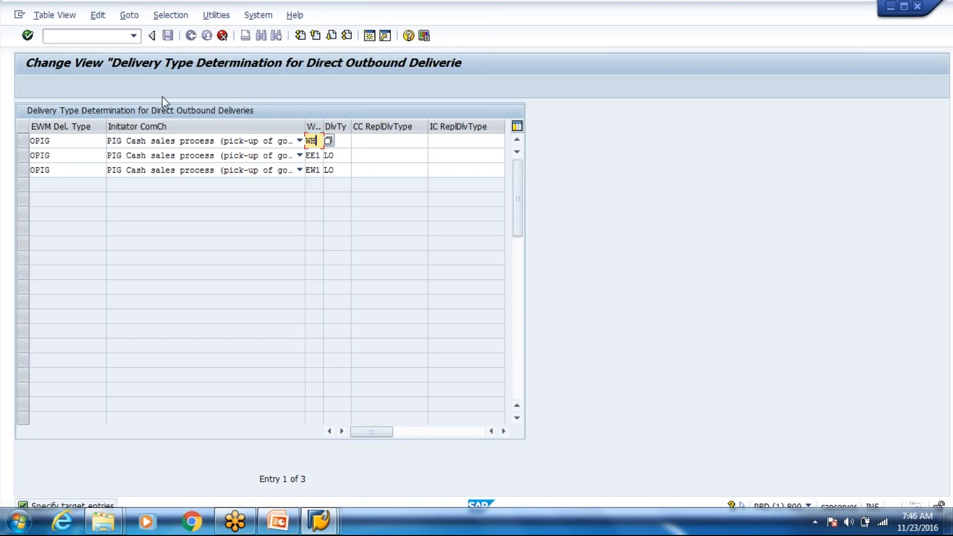
text(8)
key(Tab)
key(Tab)
key(Tab)
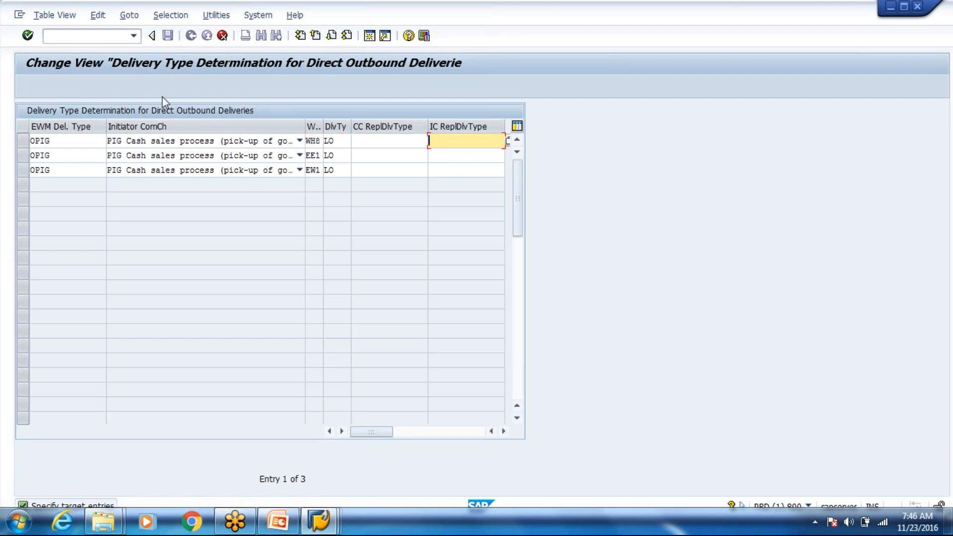
click(315, 155)
key(Delete)
key(BackSpace)
key(BackSpace)
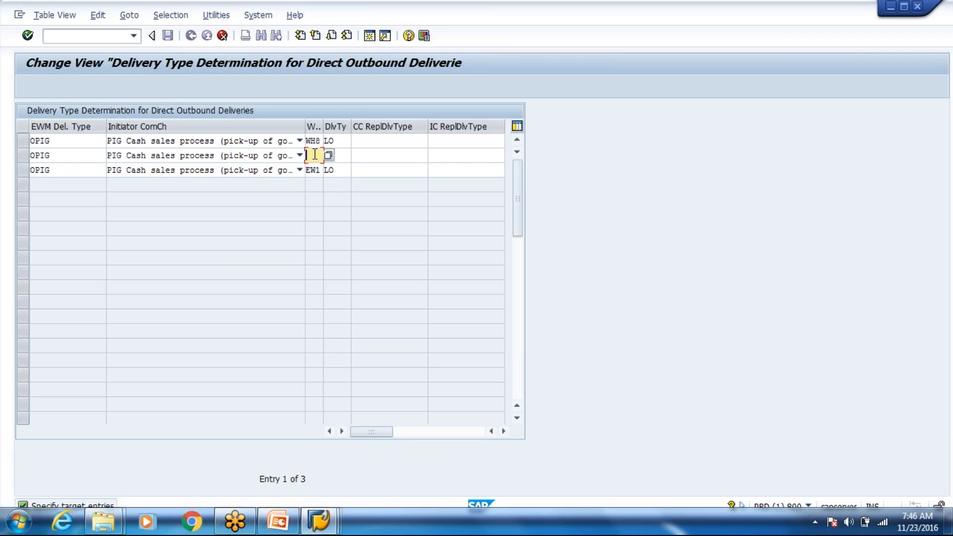
key(Down)
key(Delete)
key(Delete)
key(Delete)
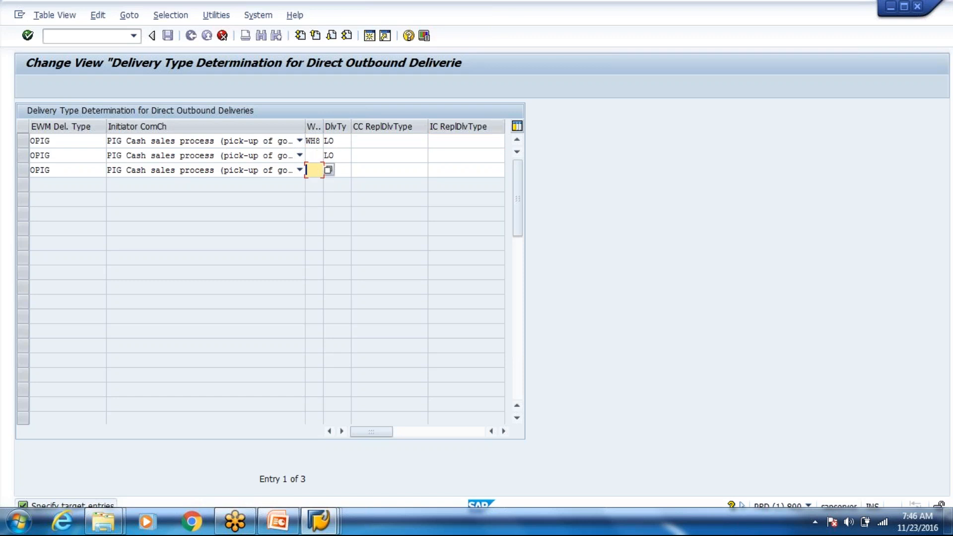
key(Return)
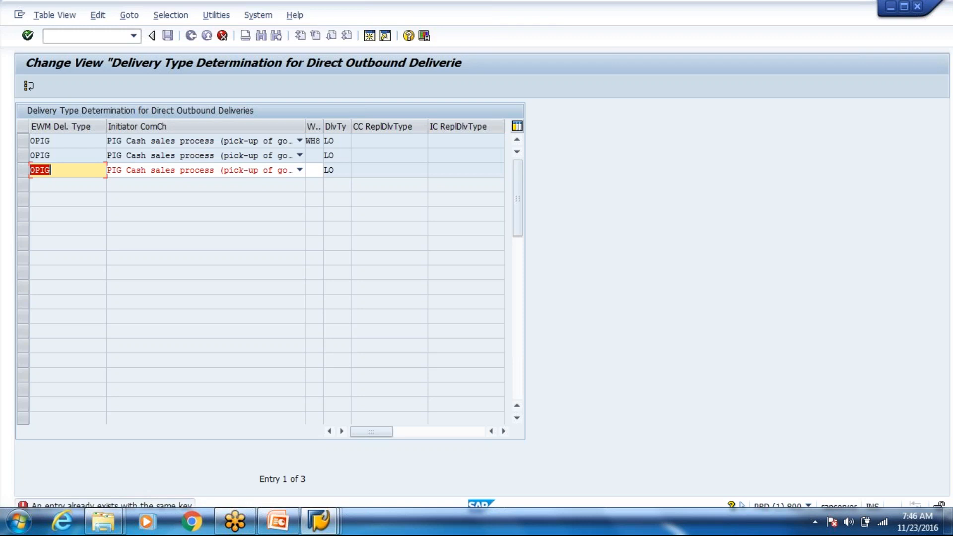
key(BackSpace)
key(BackSpace)
key(BackSpace)
key(BackSpace)
key(Return)
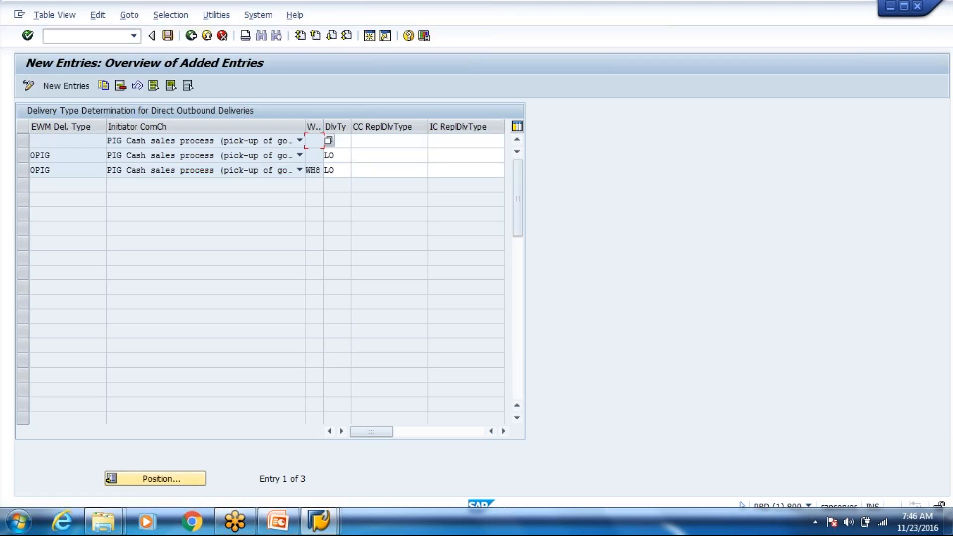
Step: Delete the two extra copied rows and save the new OPIG entry
click(23, 155)
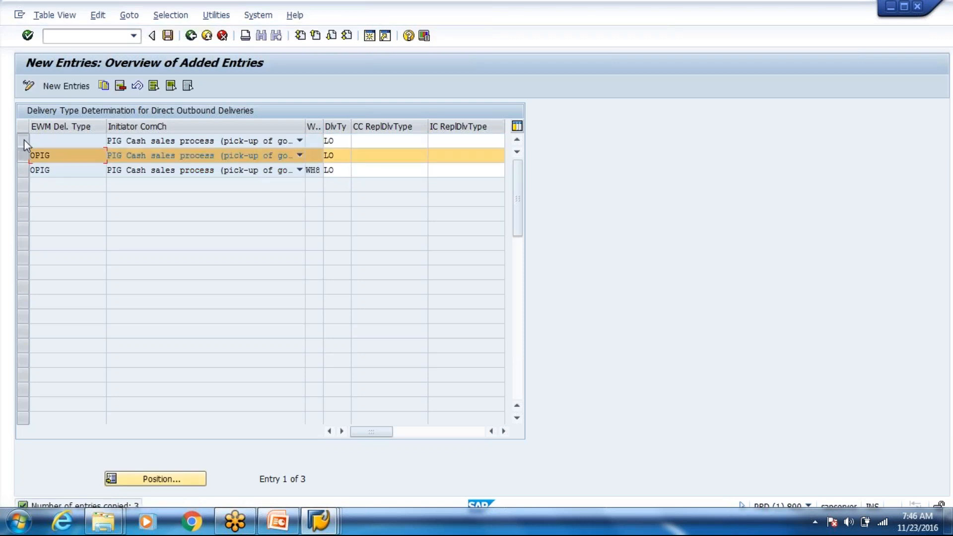
click(23, 140)
click(120, 86)
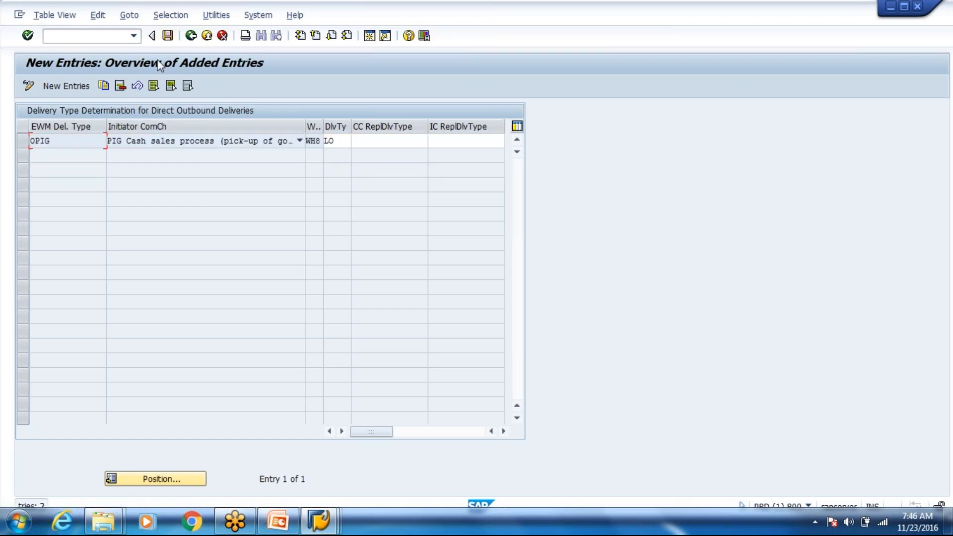
click(168, 35)
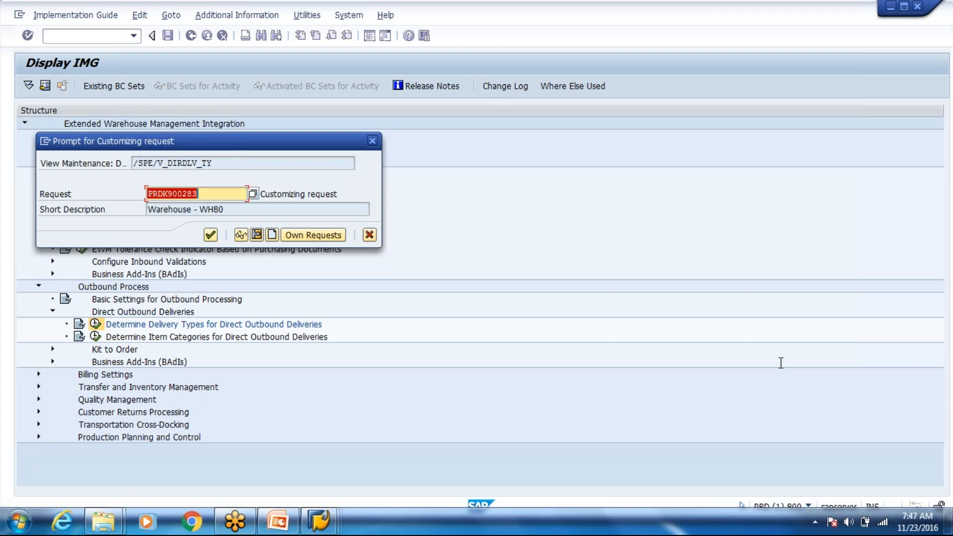
Step: Accept the Warehouse - WH80 customizing request and return to the full 8-entry table
click(210, 238)
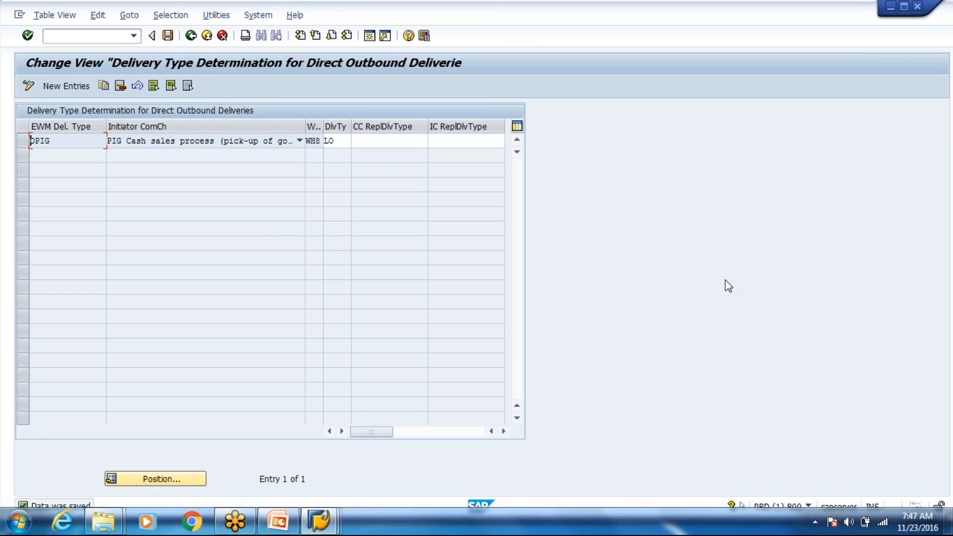
click(191, 38)
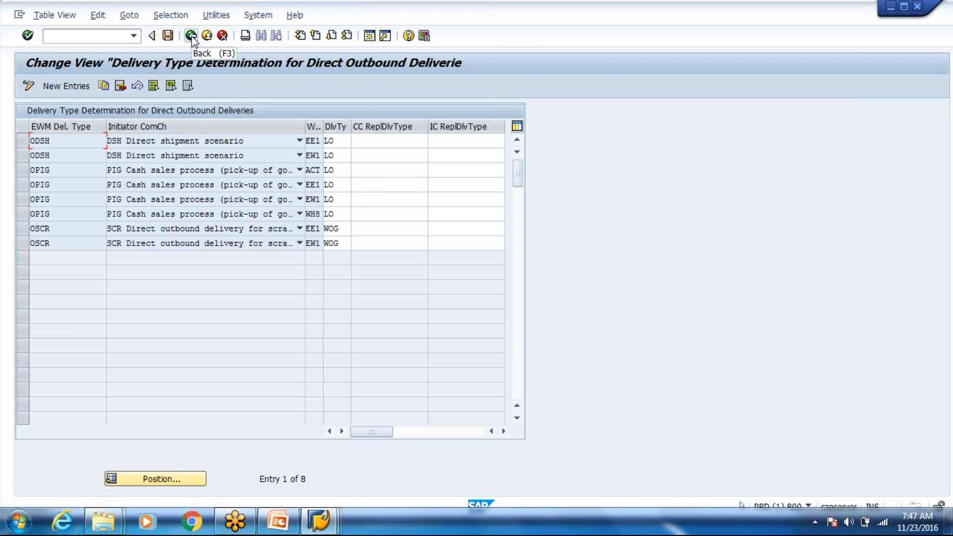
Step: Back out of the error help to the qRFC monitor and reprocess the failed delivery-type queue entry
click(191, 35)
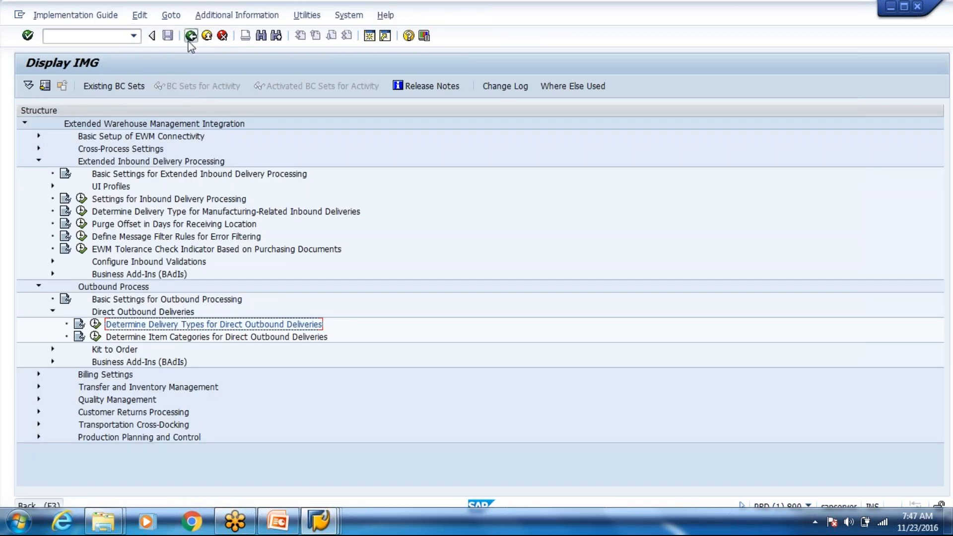
click(191, 38)
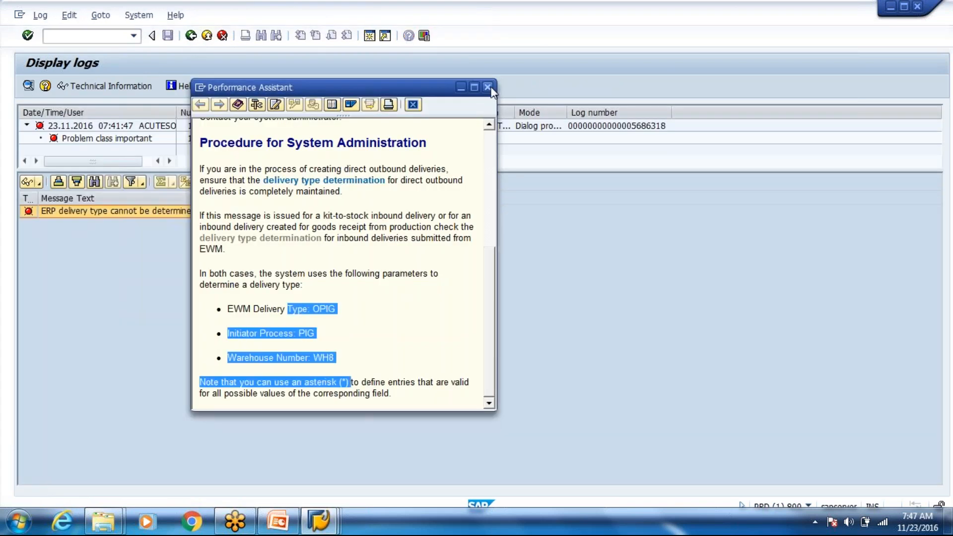
click(190, 36)
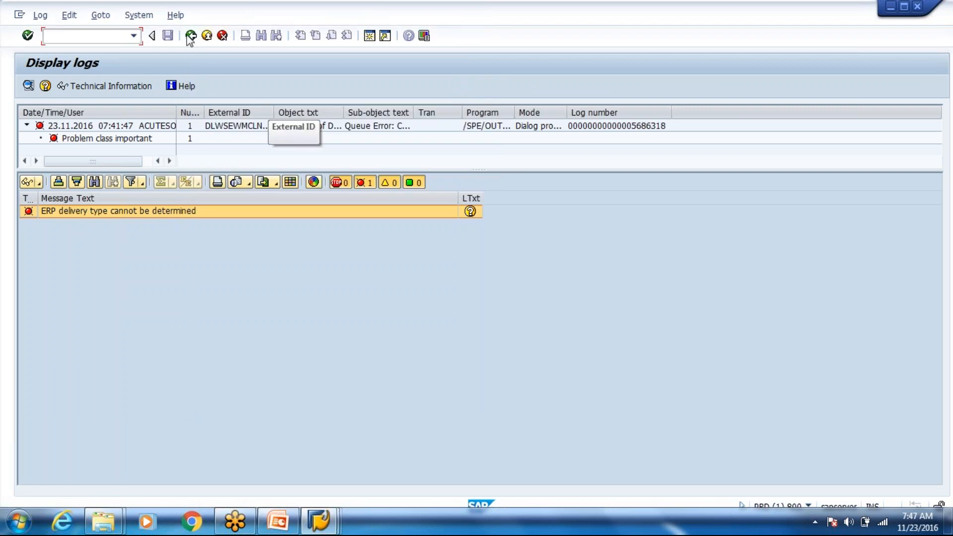
click(192, 37)
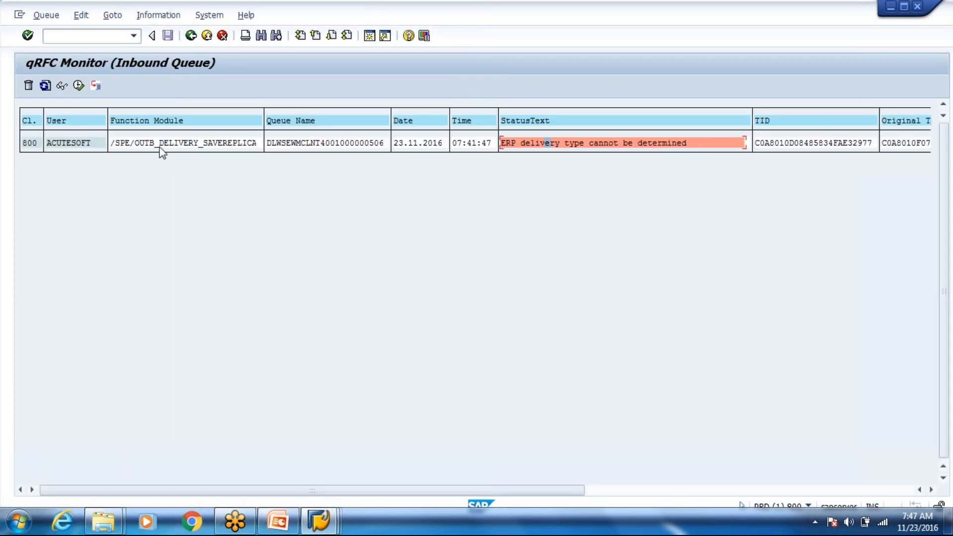
click(161, 142)
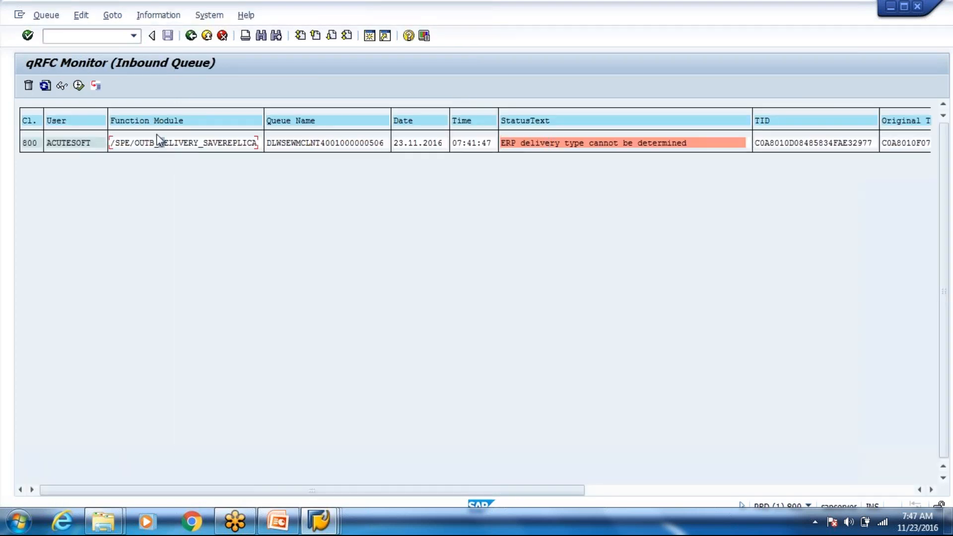
click(78, 86)
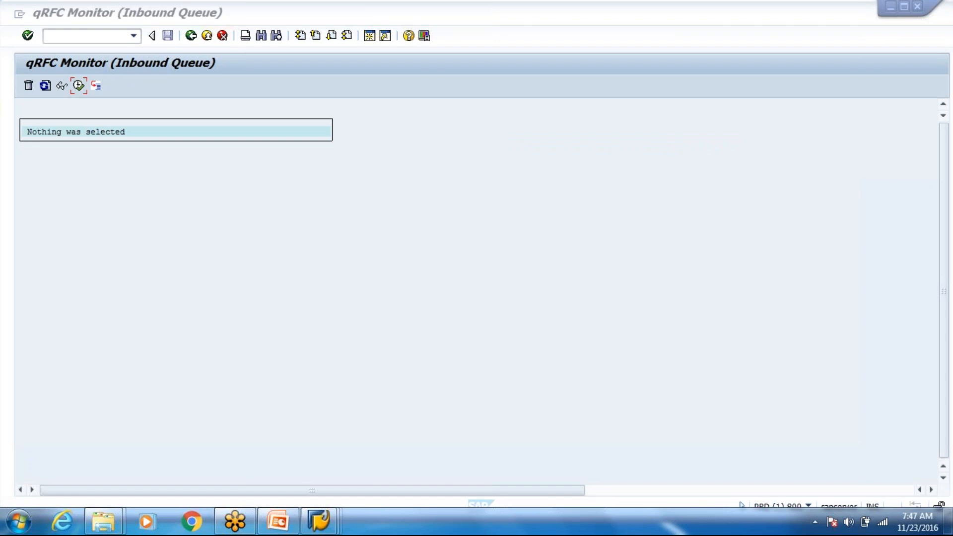
key(alt+Tab)
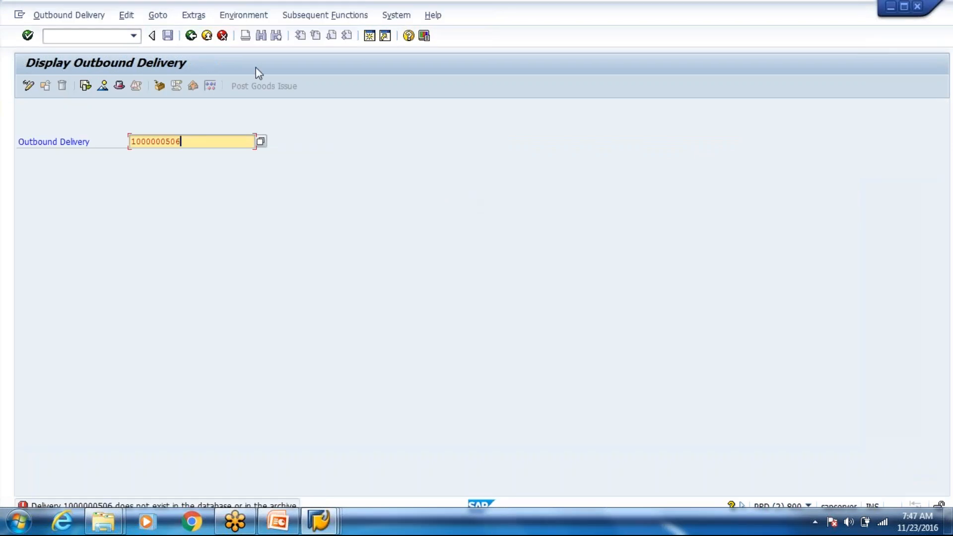
click(159, 85)
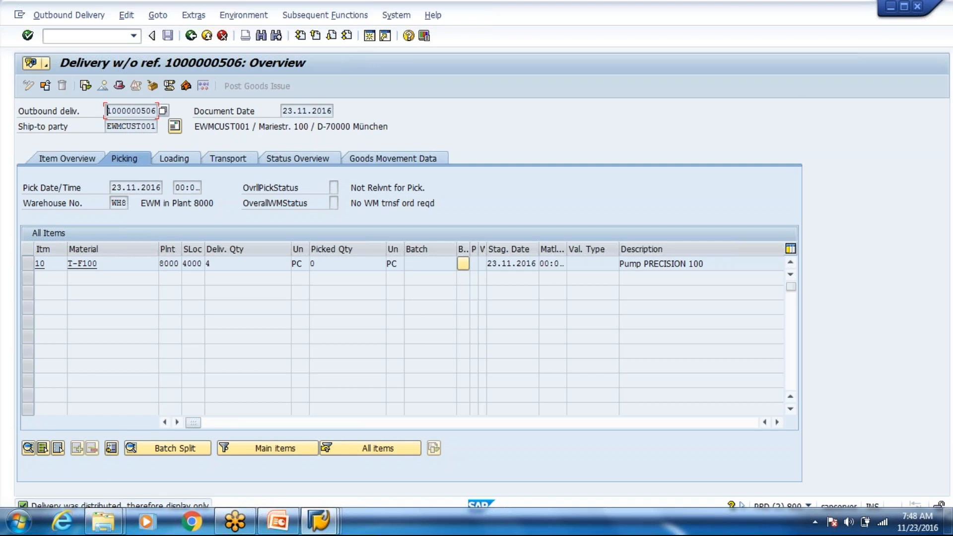
click(795, 91)
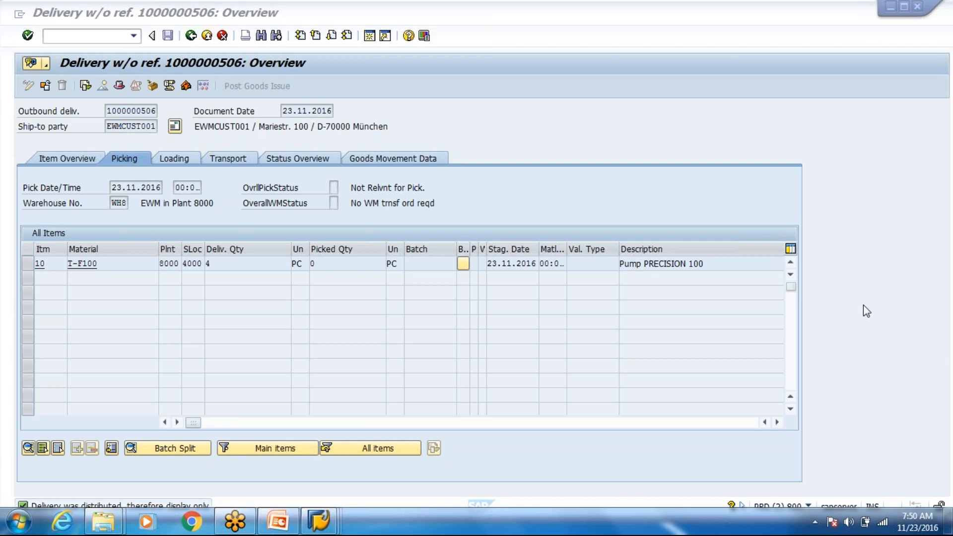
click(947, 32)
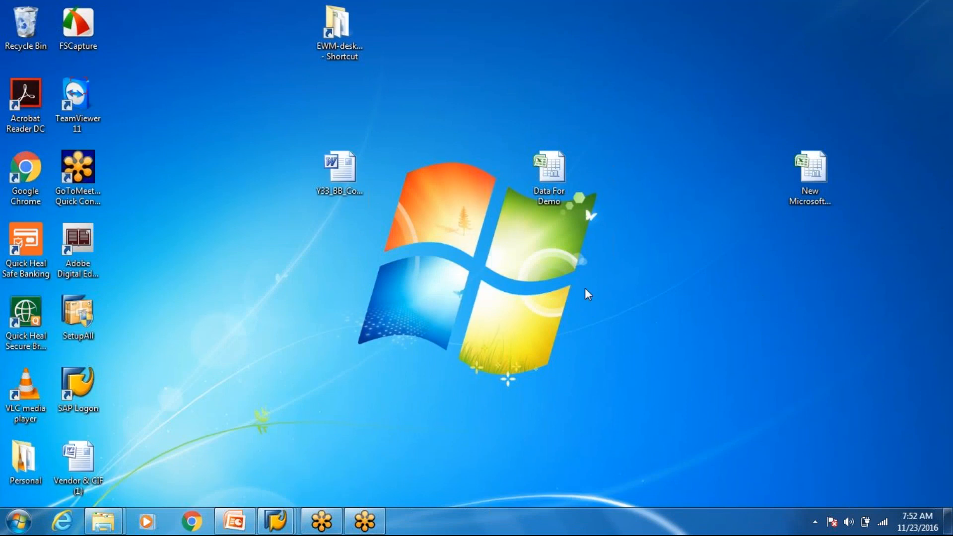
Step: Restore the WH80 Warehouse Management Monitor window from the SAP Logon taskbar previews
click(268, 522)
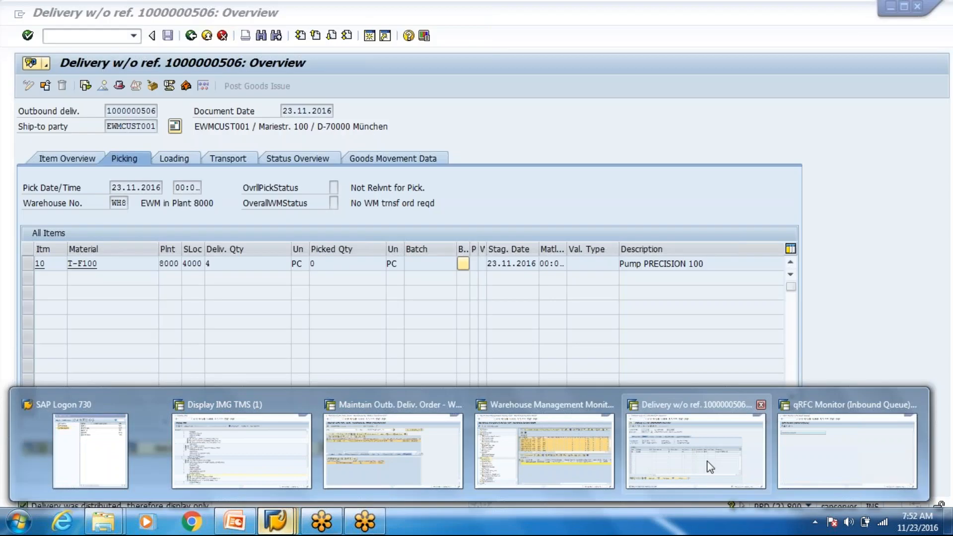
click(710, 467)
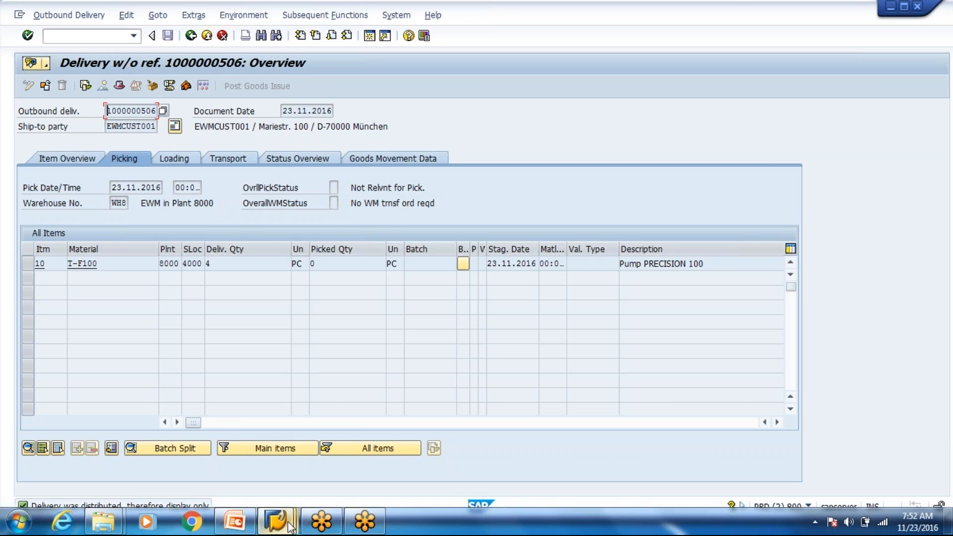
mouse_move(291, 527)
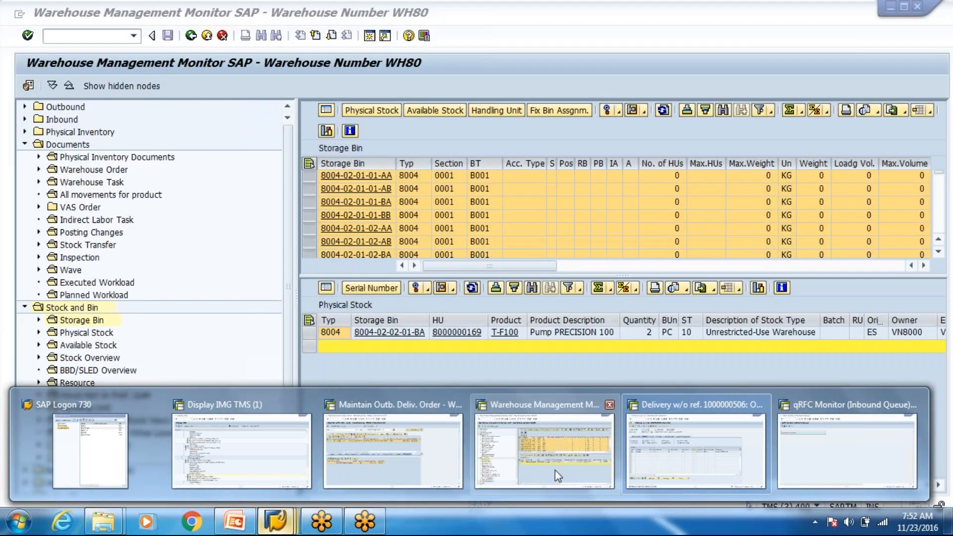
click(555, 470)
Step: Expand the EWM menu down to Outbound Delivery, start Pickup for WH80, and dismiss the invalid-defaults log
click(211, 36)
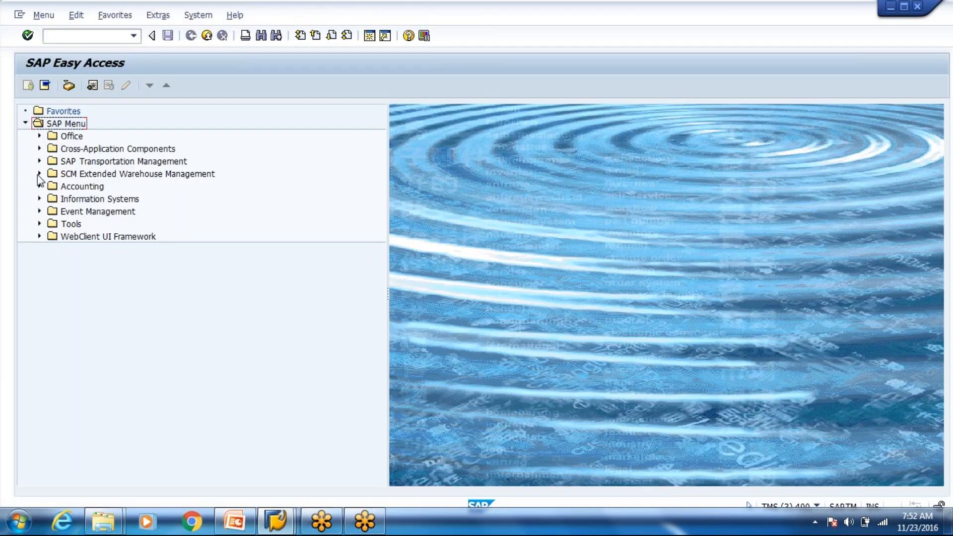
click(39, 173)
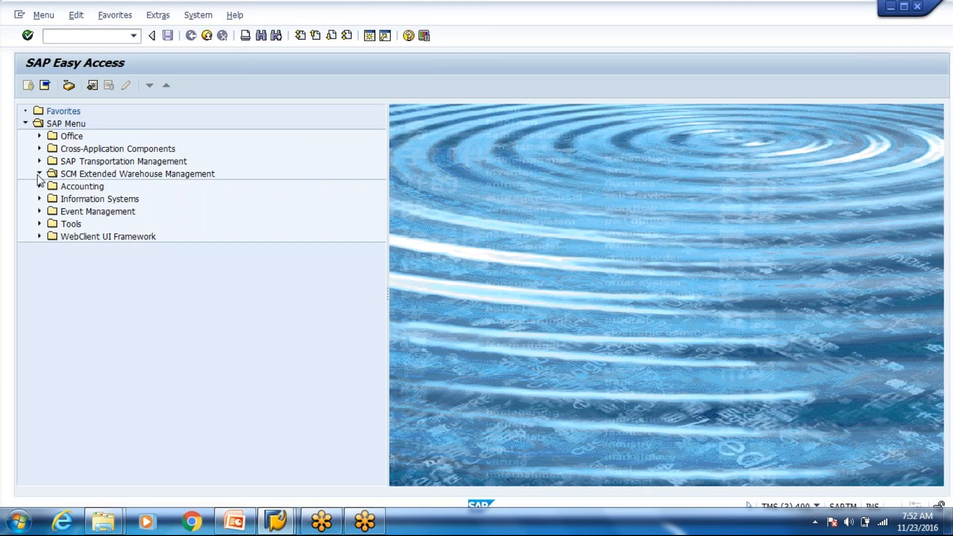
click(54, 186)
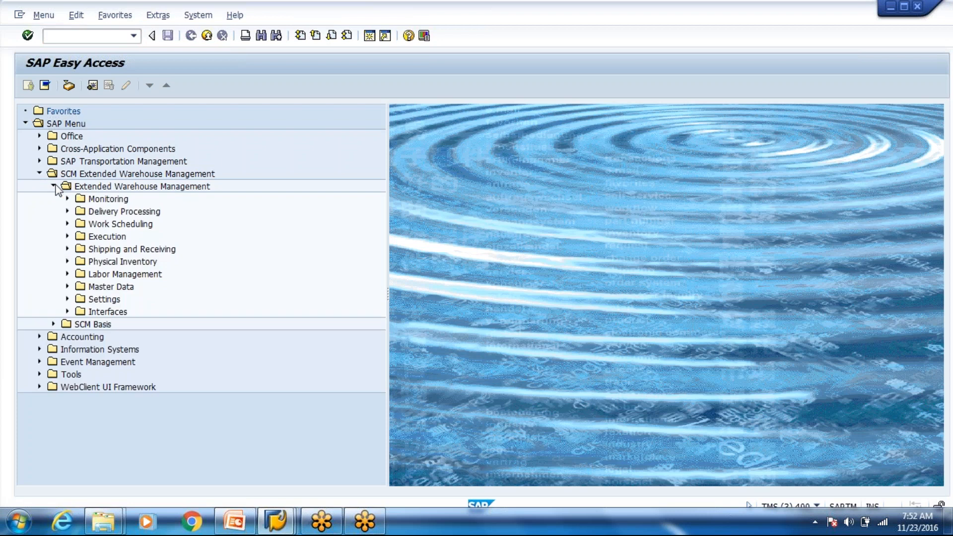
click(67, 211)
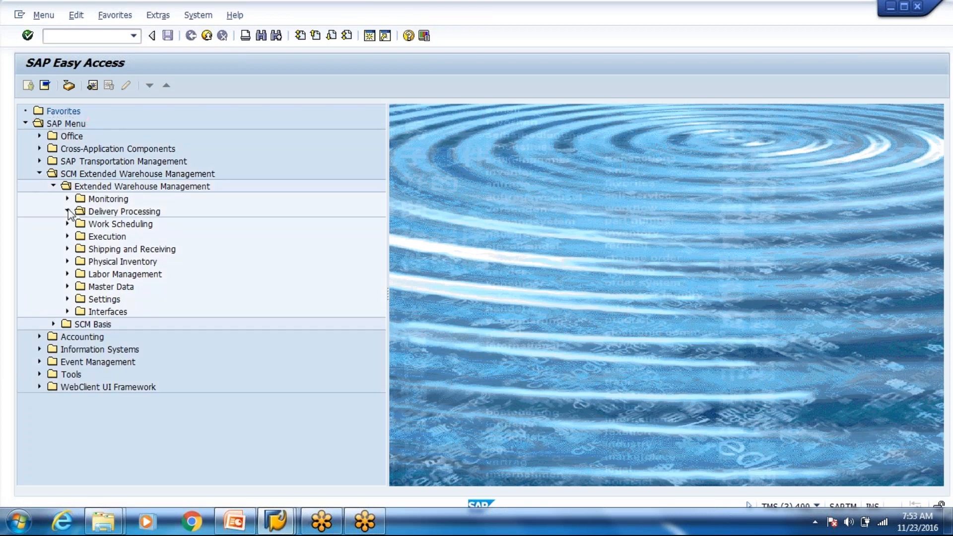
click(81, 236)
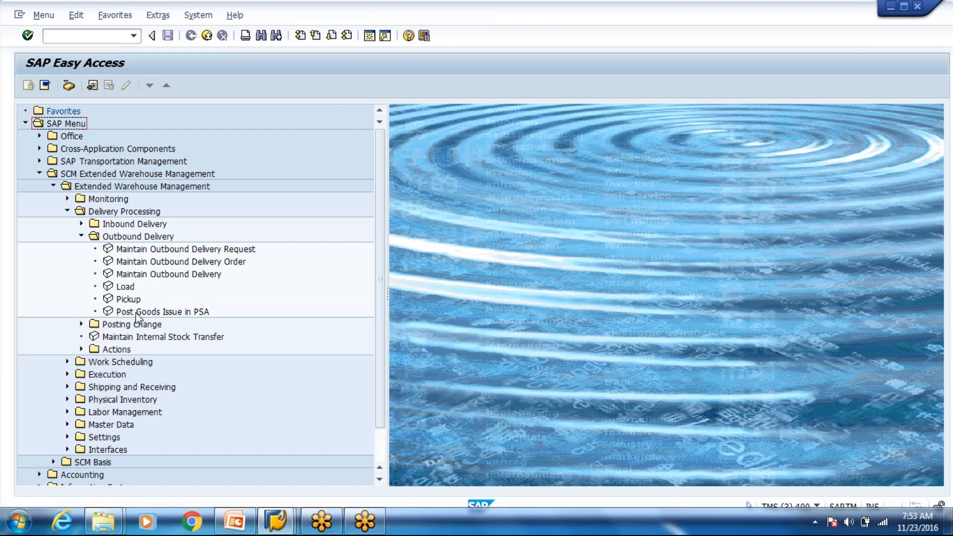
click(128, 299)
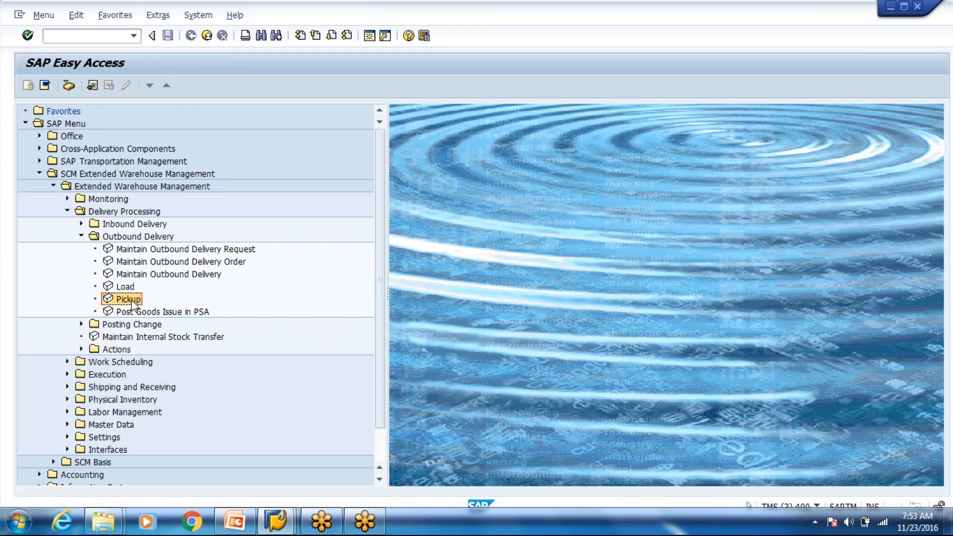
double_click(132, 300)
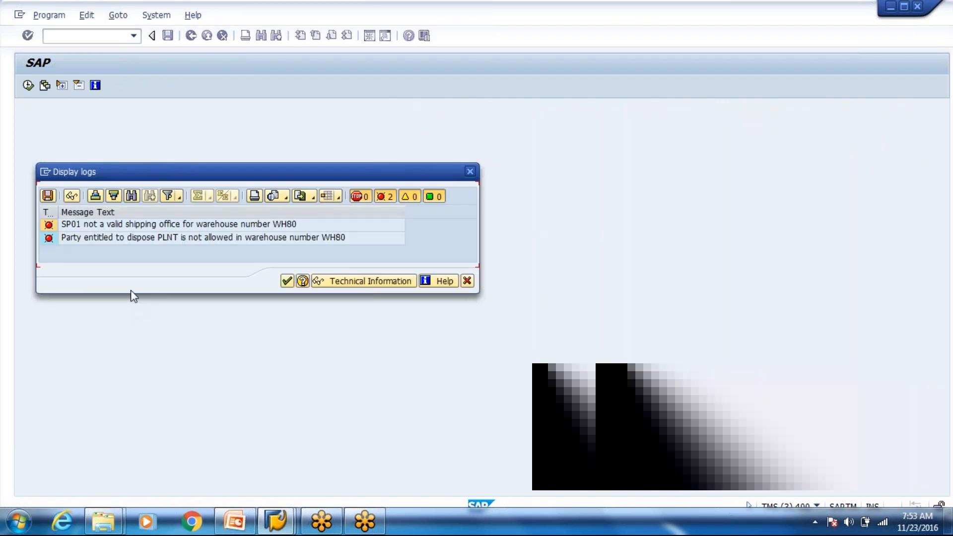
key(Return)
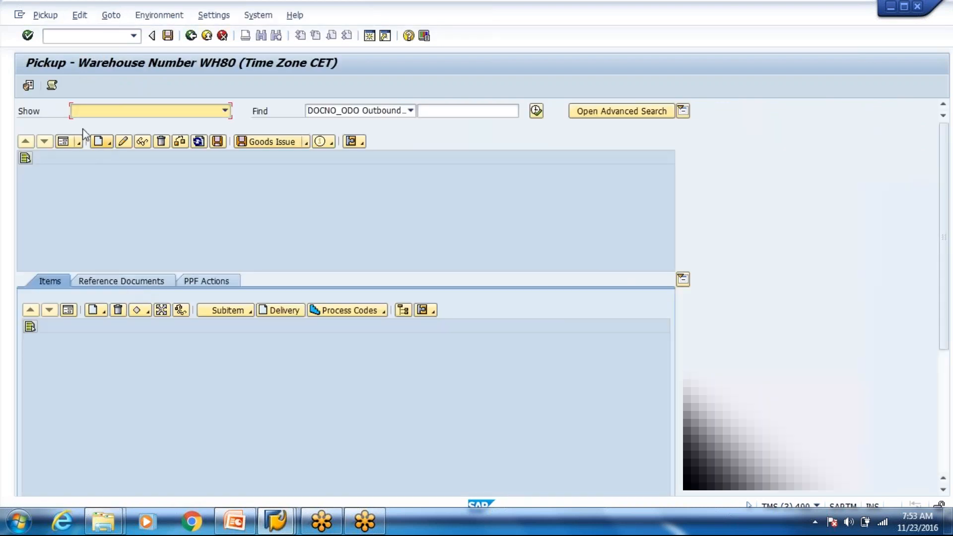
Step: Set the Pickup default values to shipping office Sp80 and entitled party VN8000
click(105, 144)
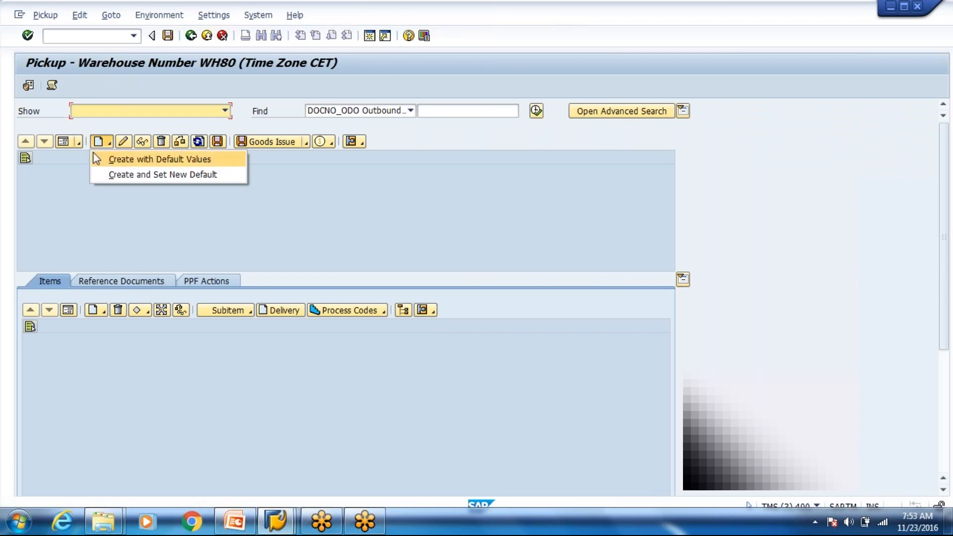
click(27, 88)
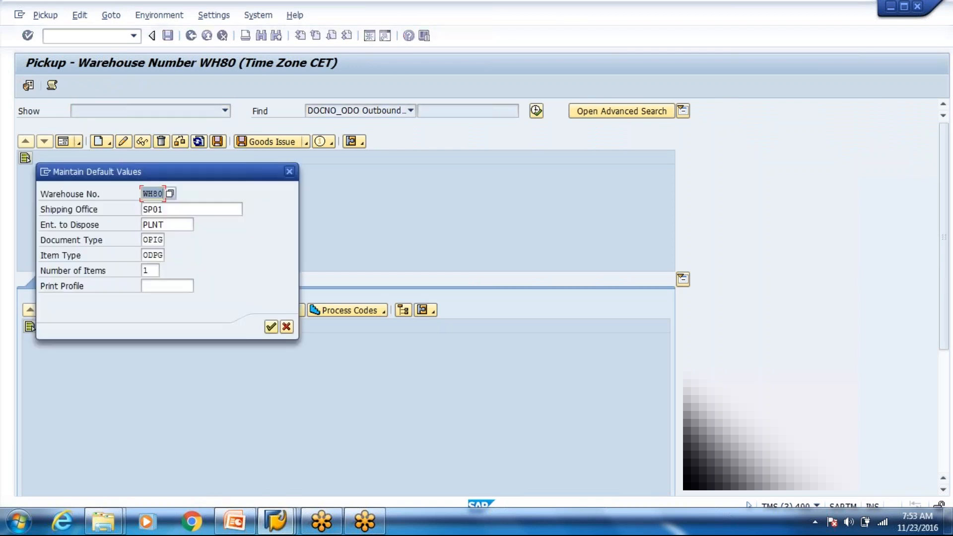
double_click(185, 210)
key(BackSpace)
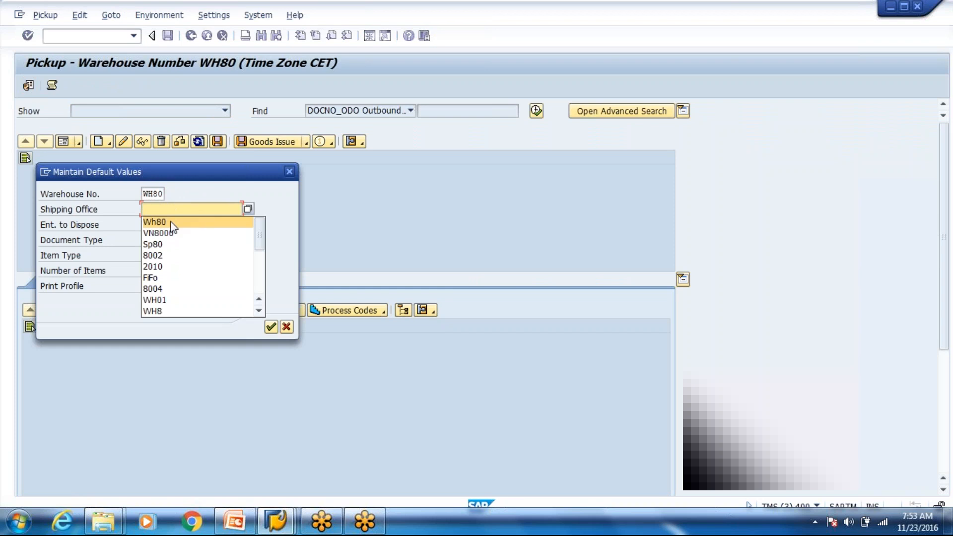
text(Wh80)
key(BackSpace)
key(BackSpace)
key(BackSpace)
key(BackSpace)
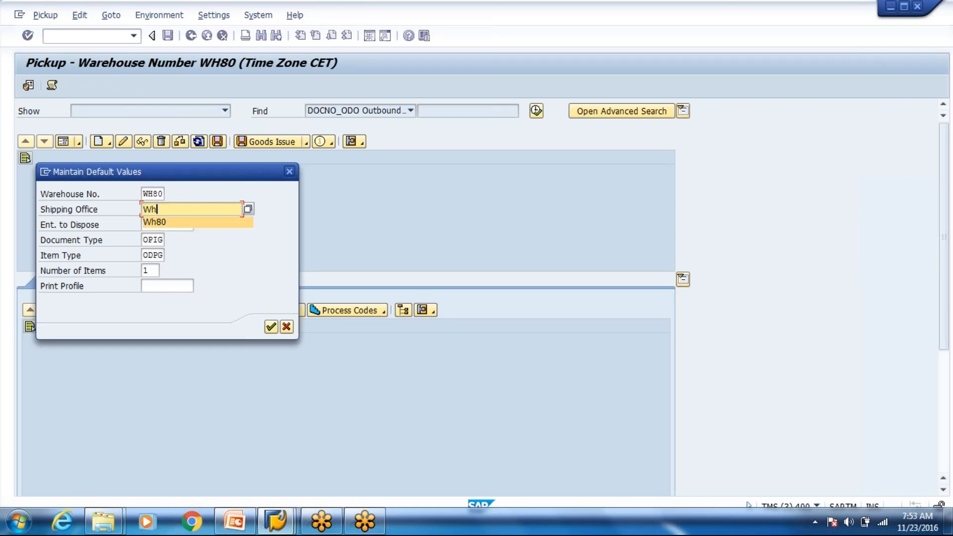
key(Down)
key(Down)
key(Down)
key(Up)
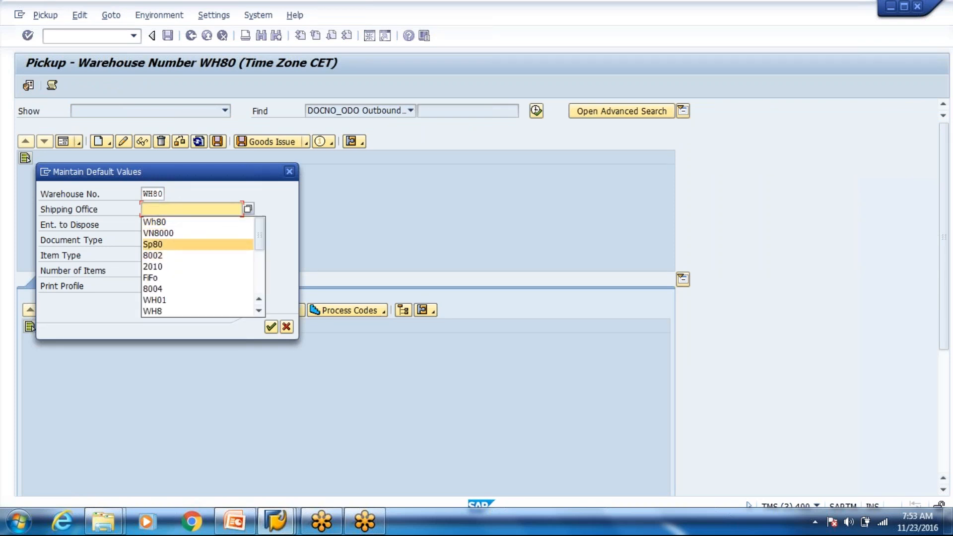
key(Return)
key(Tab)
key(BackSpace)
key(Down)
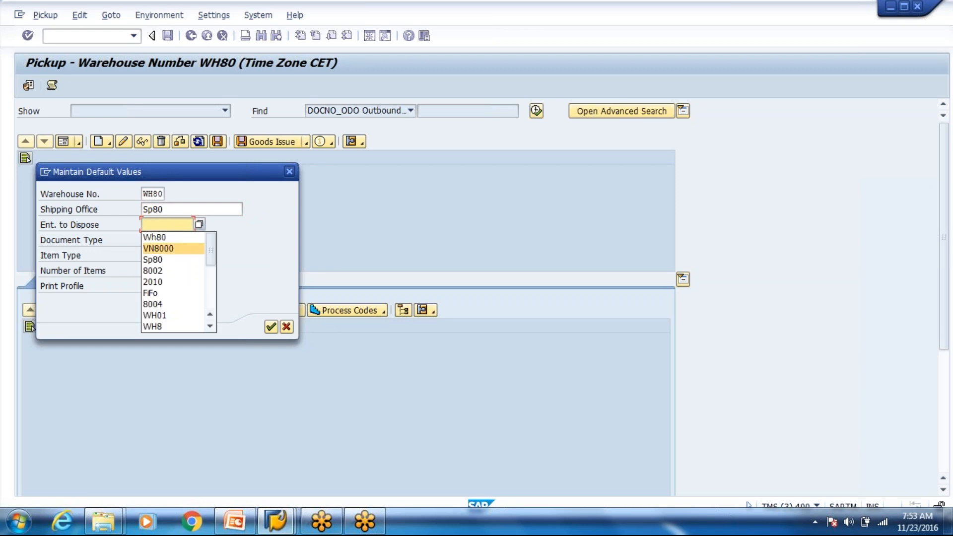
key(Return)
key(Return)
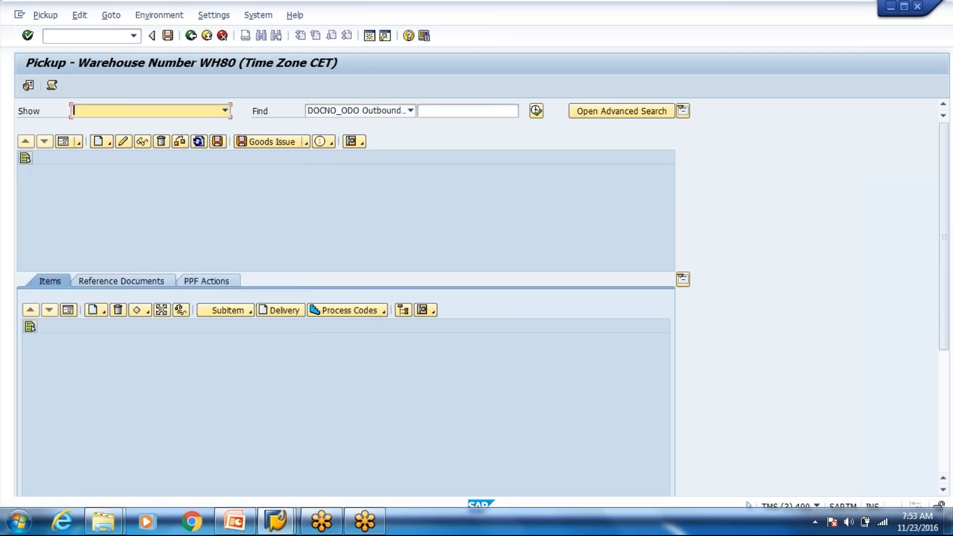
Step: Try creating an OPIG document with new defaults, cancel it, and return to Easy Access
click(109, 143)
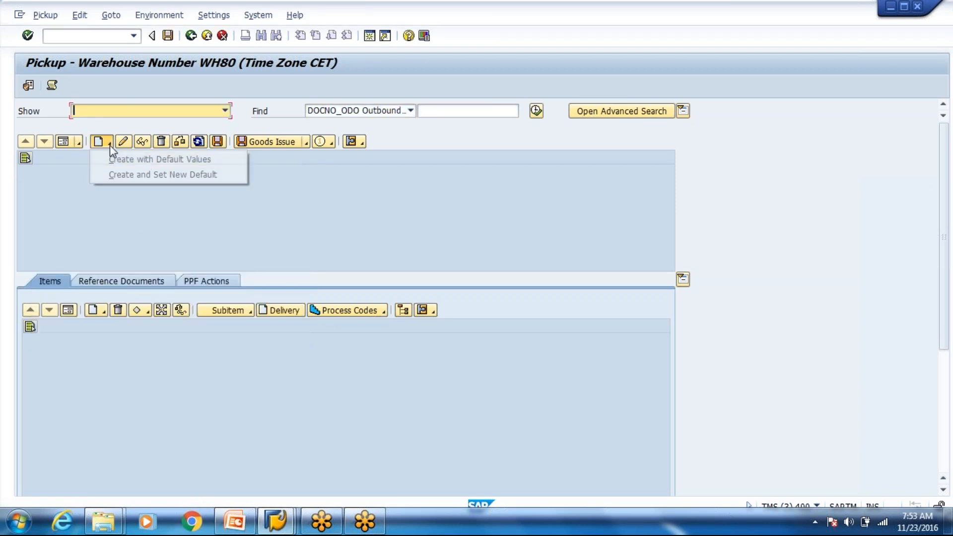
click(158, 174)
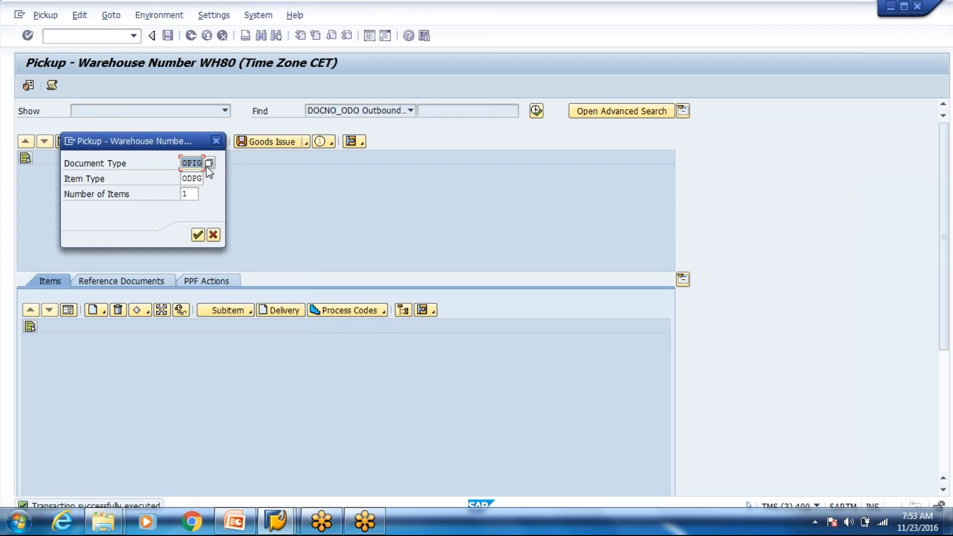
click(209, 164)
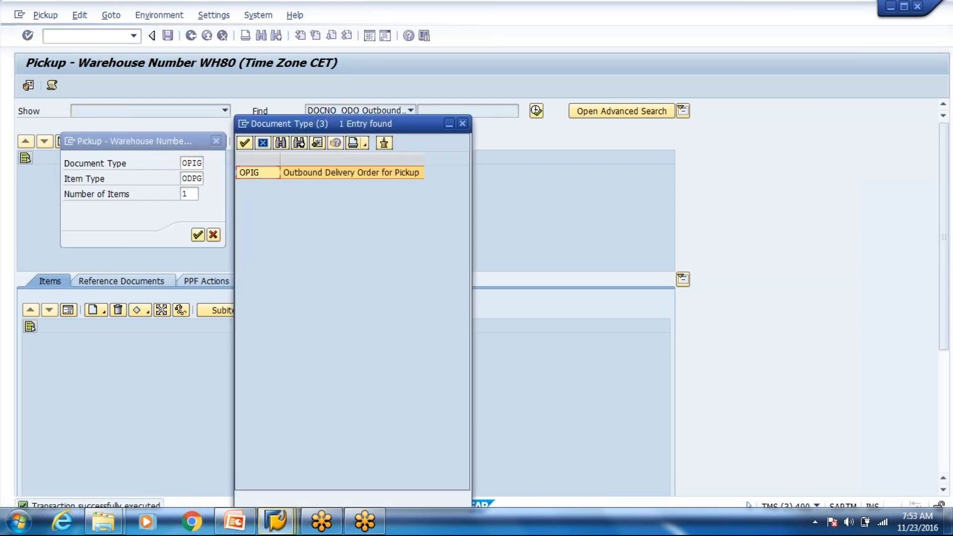
click(462, 124)
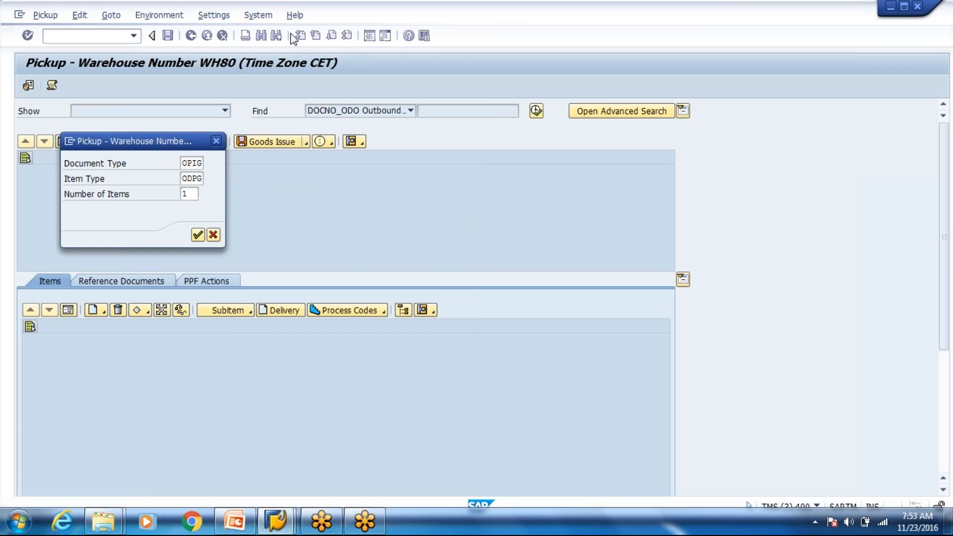
click(214, 235)
click(207, 35)
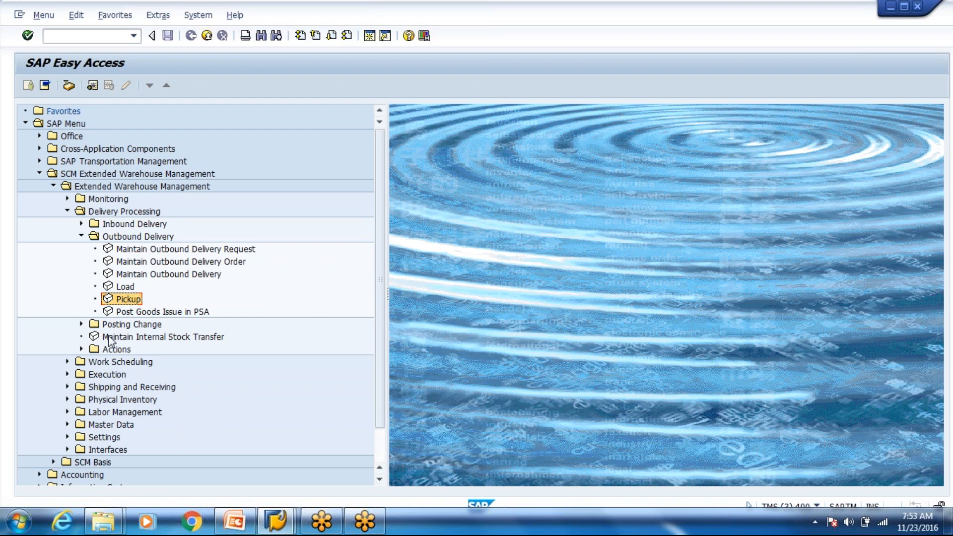
Step: Restart Pickup and create a new order with the default values
click(81, 349)
double_click(124, 299)
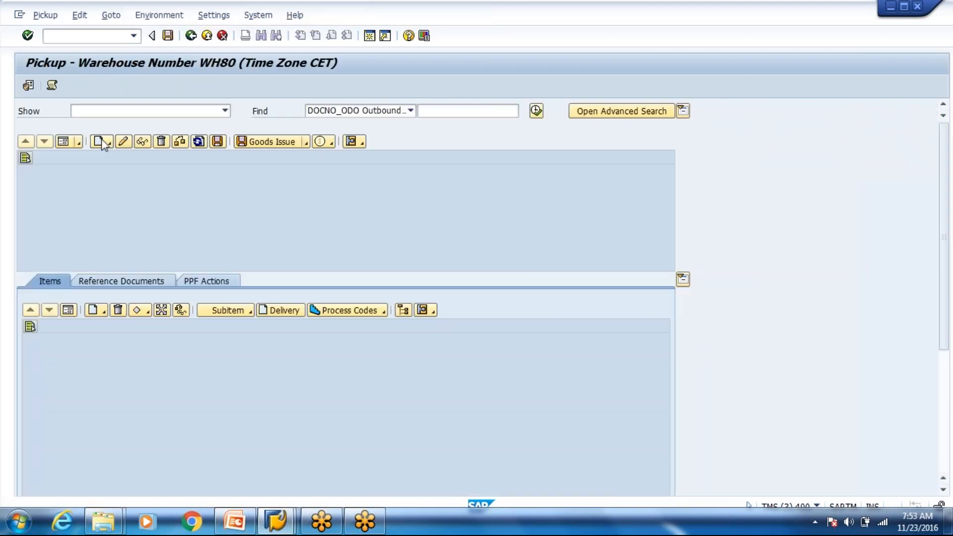
click(106, 142)
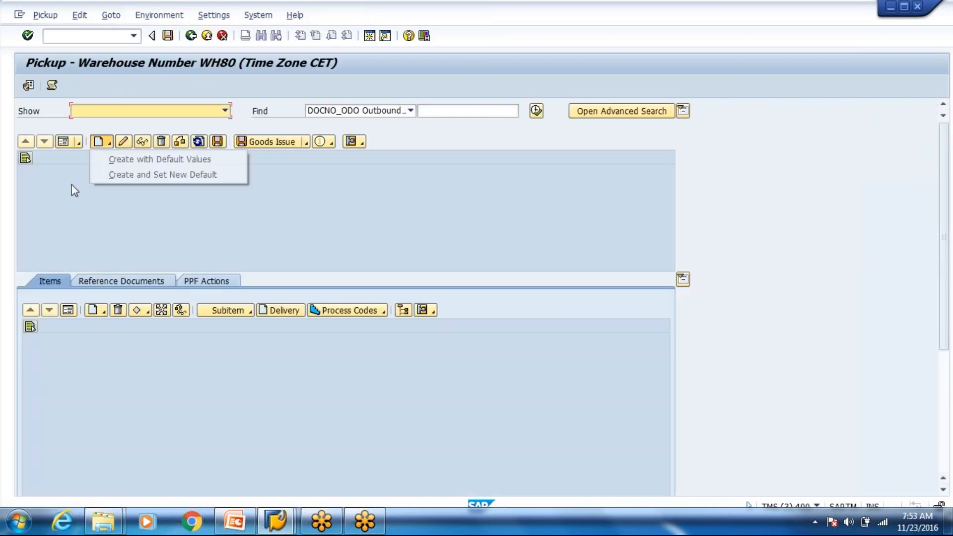
click(119, 175)
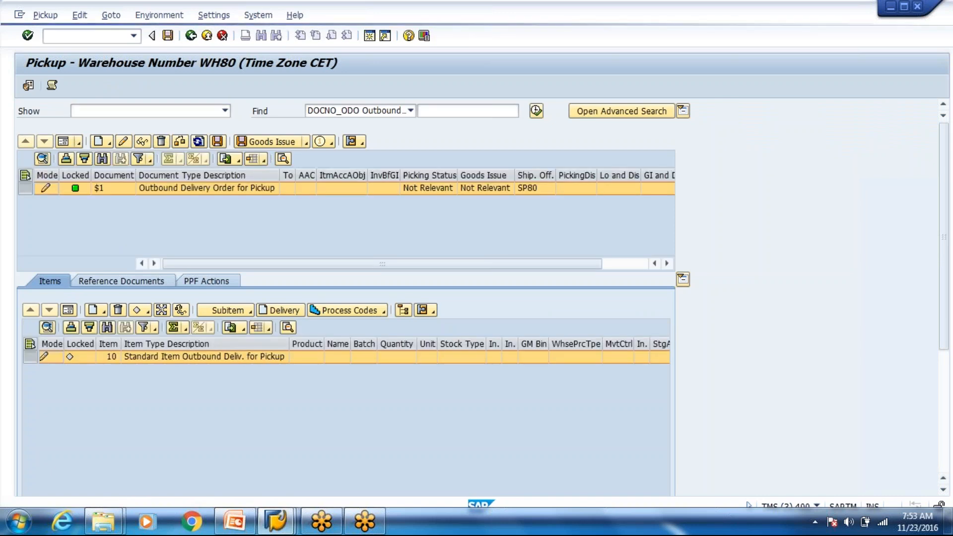
Step: Set the header item account assignment category to Cost Center (10) with object 1000
click(136, 279)
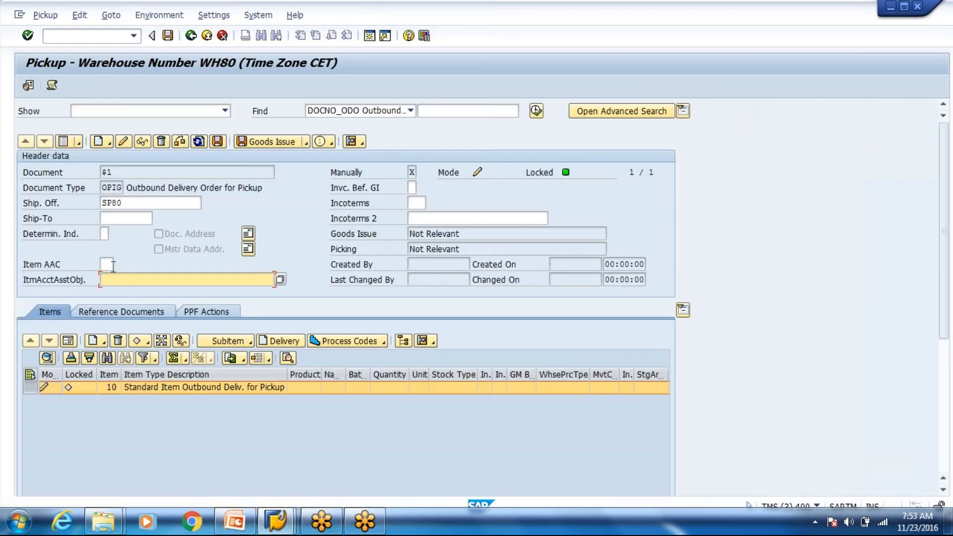
click(106, 264)
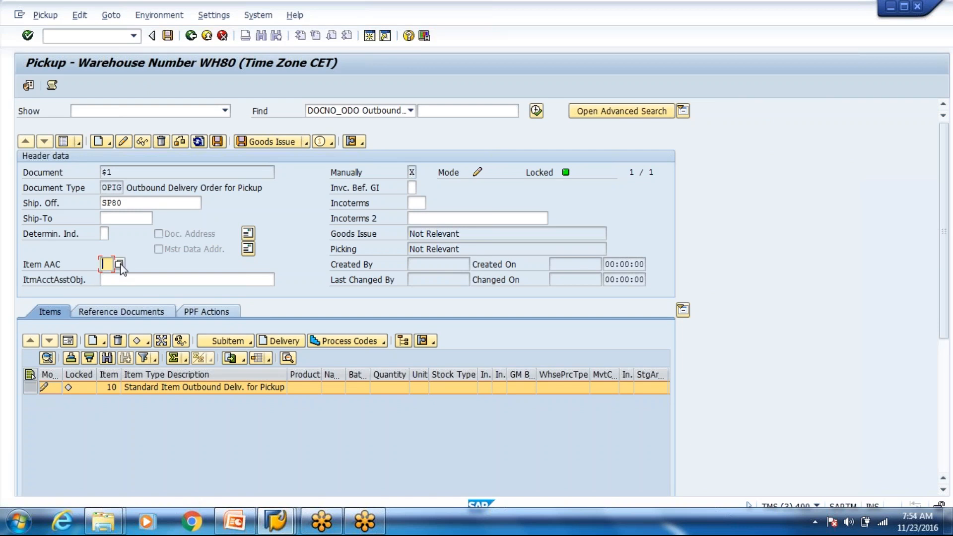
click(120, 265)
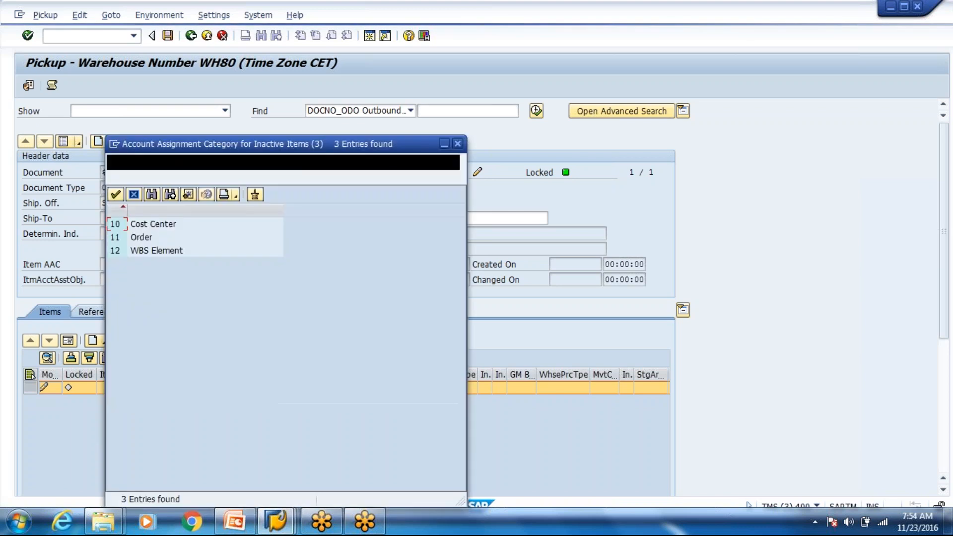
click(145, 240)
click(149, 251)
double_click(151, 225)
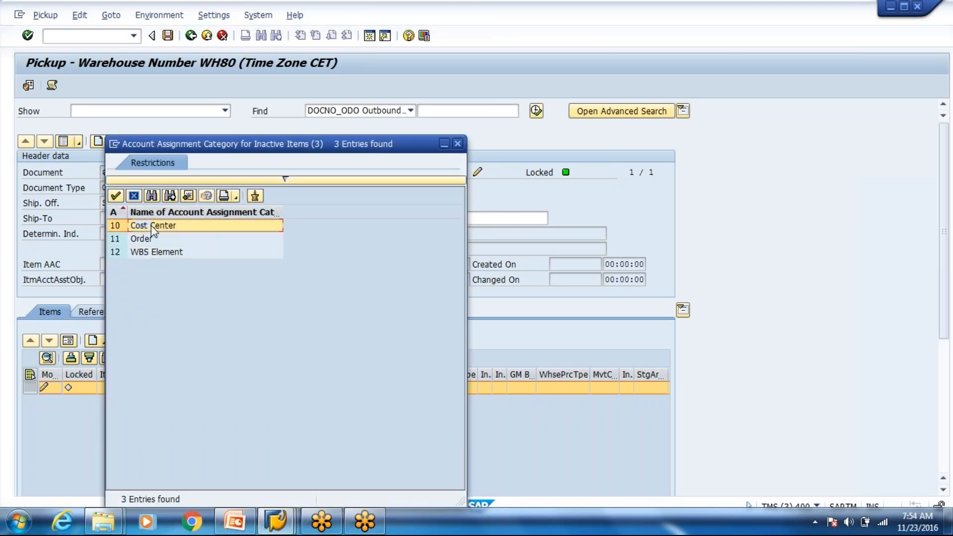
click(136, 280)
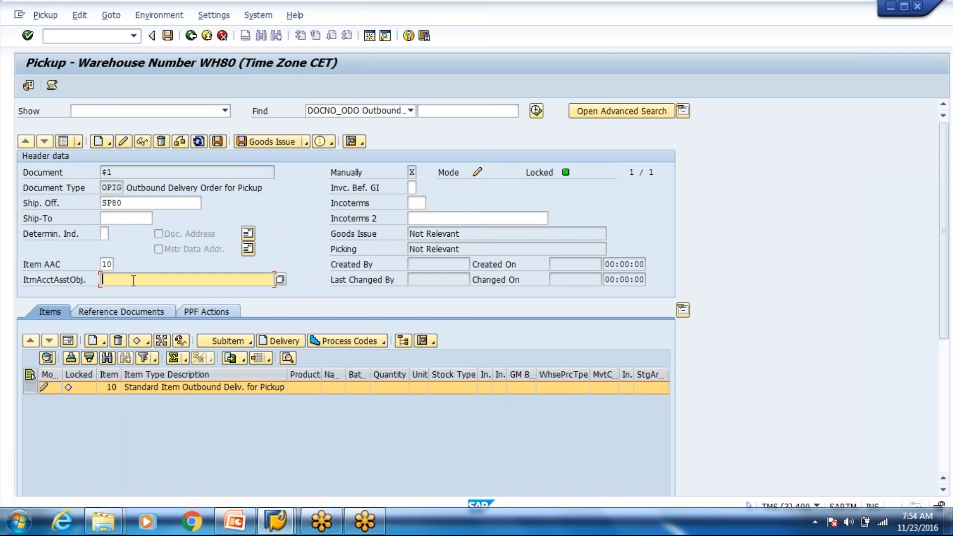
text(1000)
key(Return)
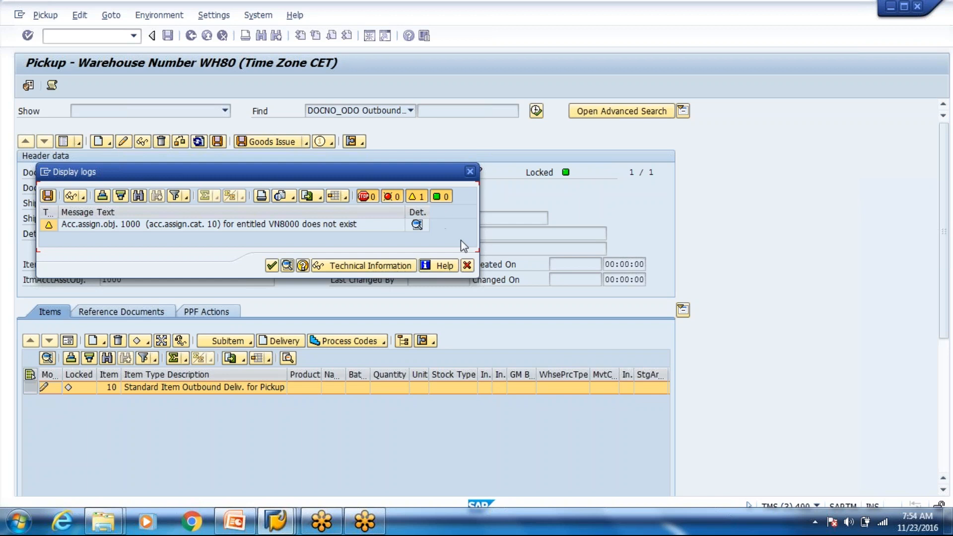
Step: Close the message logs and exit the pickup order without saving it
click(232, 529)
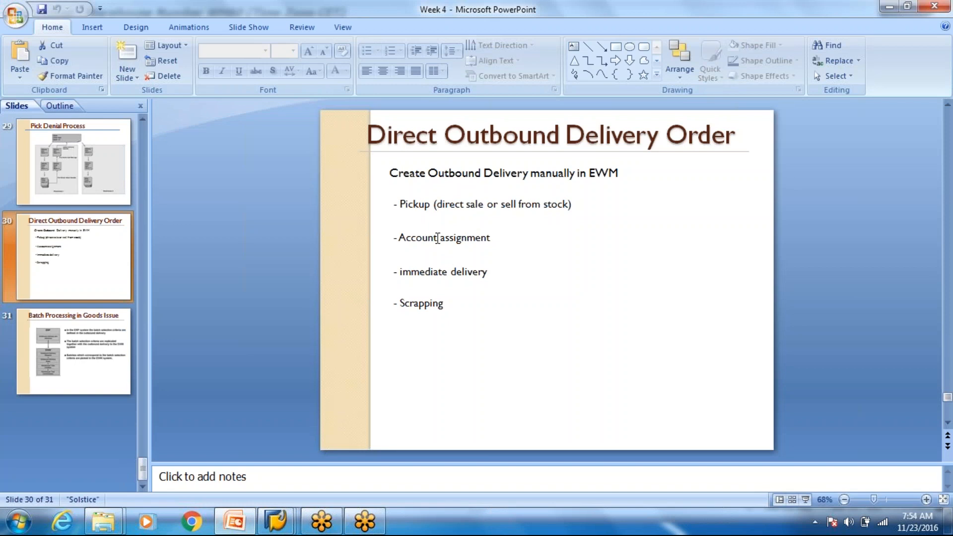
click(276, 521)
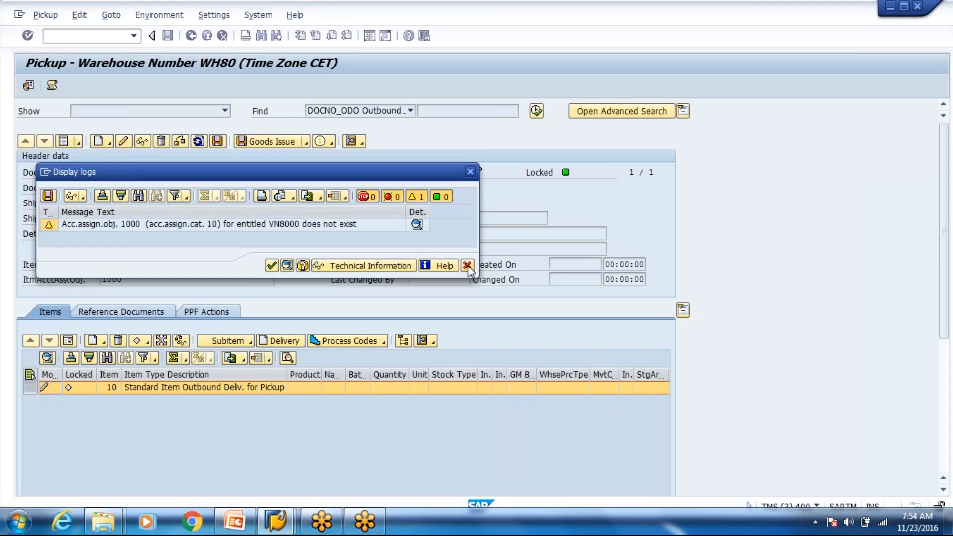
click(469, 267)
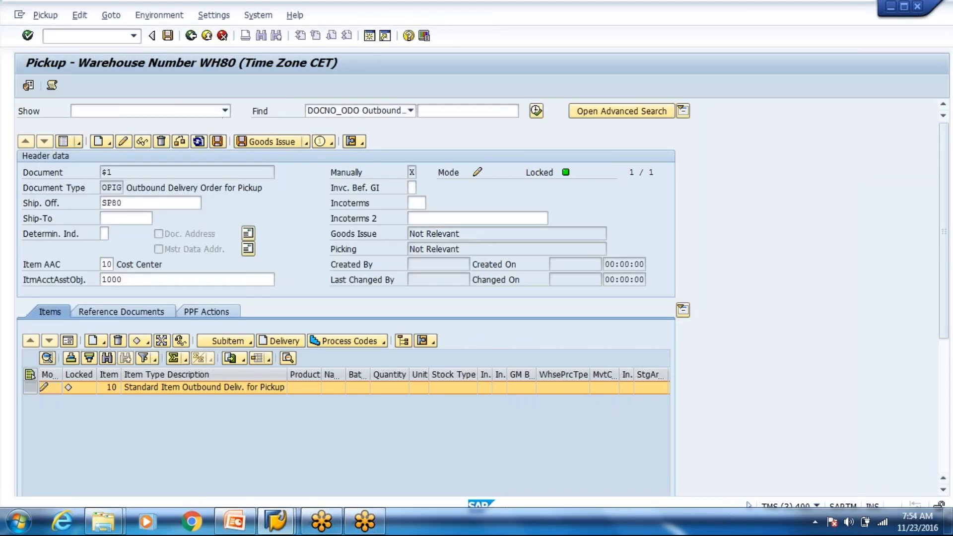
click(212, 38)
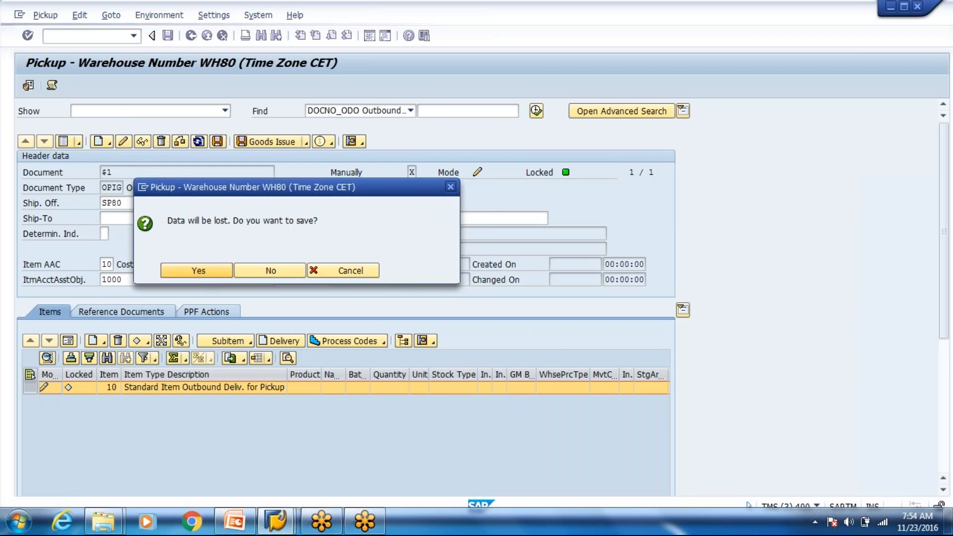
click(216, 268)
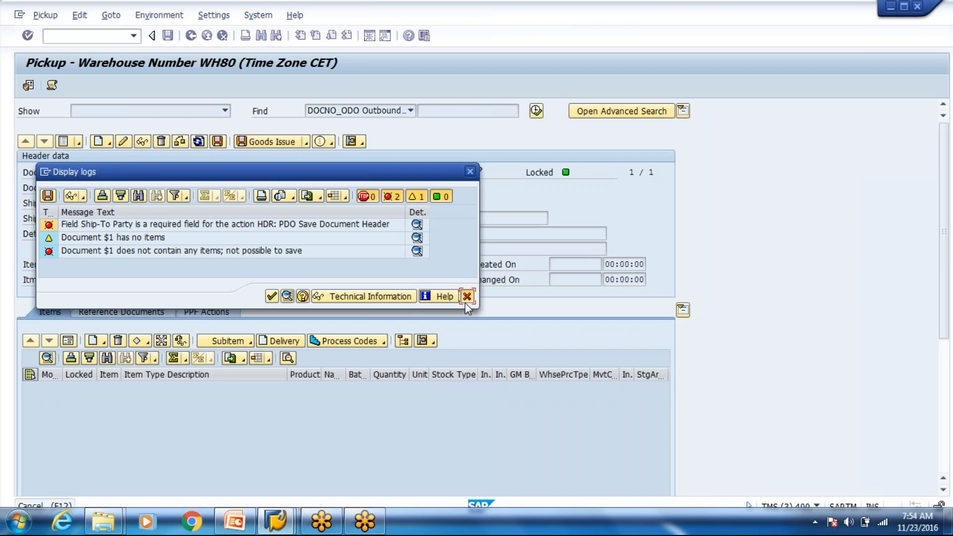
click(466, 299)
click(191, 36)
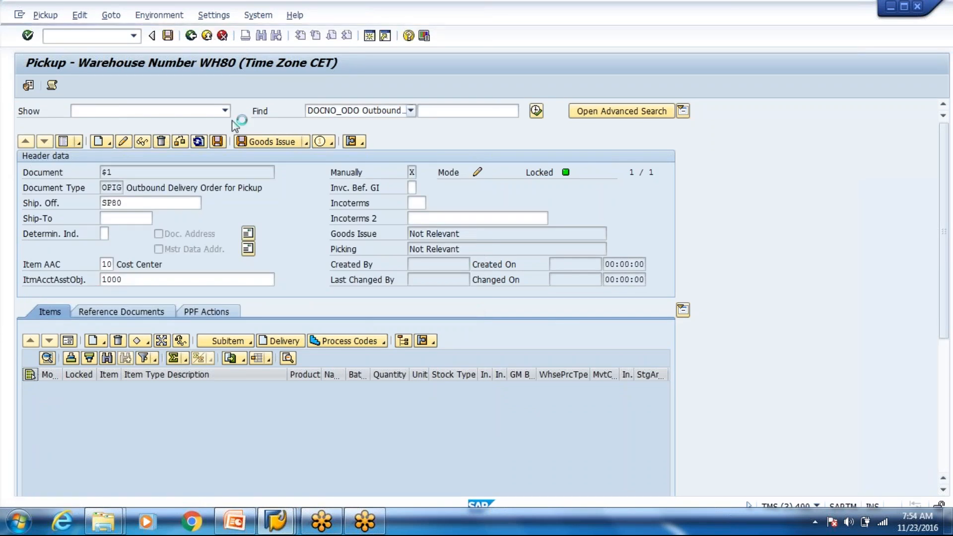
click(271, 271)
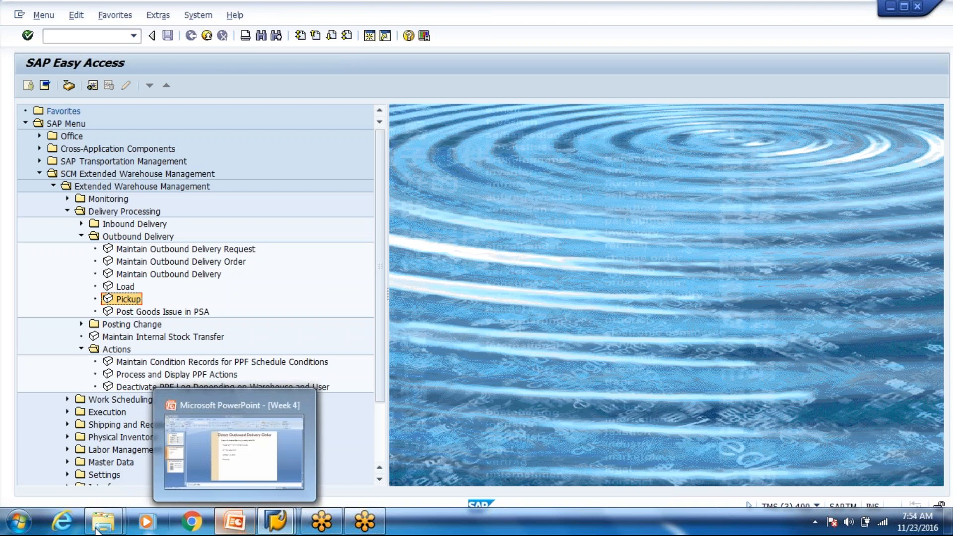
mouse_move(103, 521)
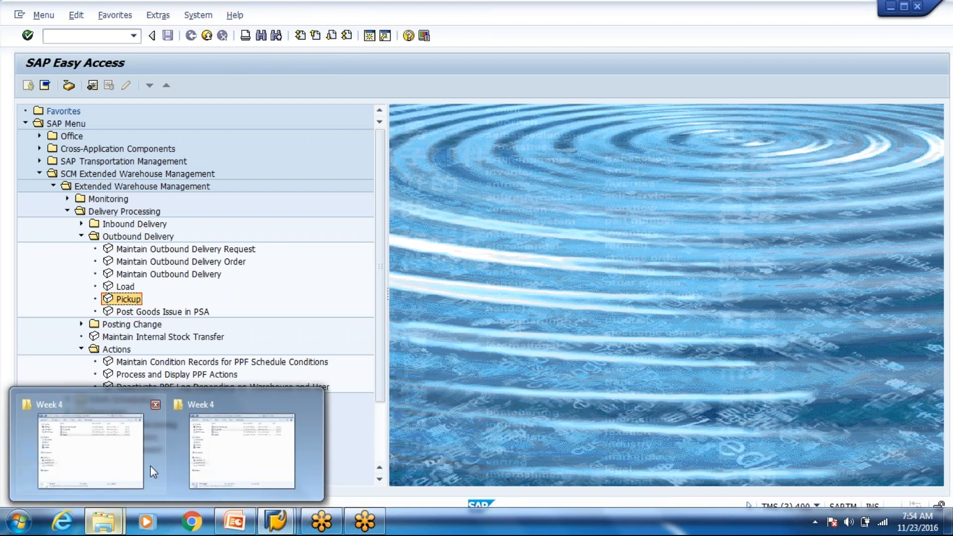
Step: Open the Batch Determination document from the Week 4 Explorer folder
mouse_move(98, 456)
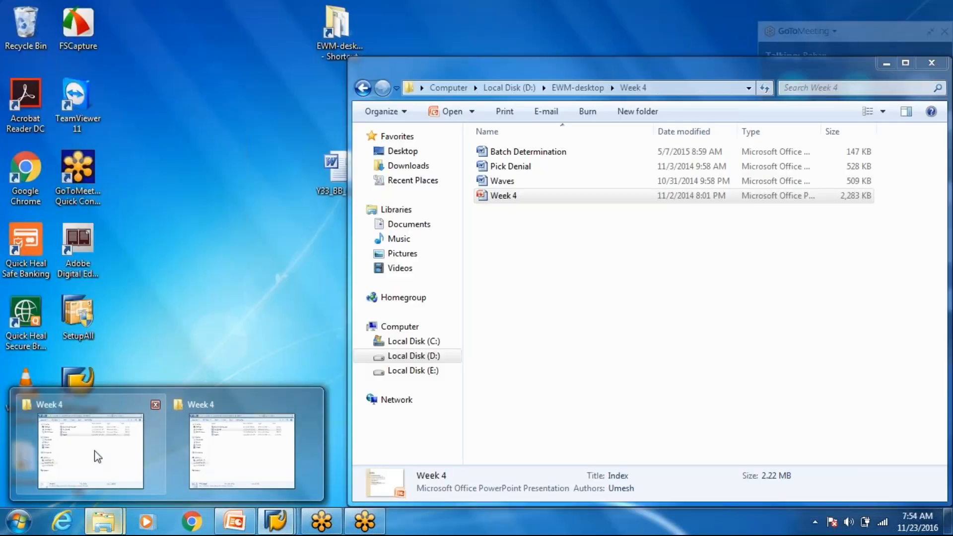
click(98, 456)
double_click(525, 154)
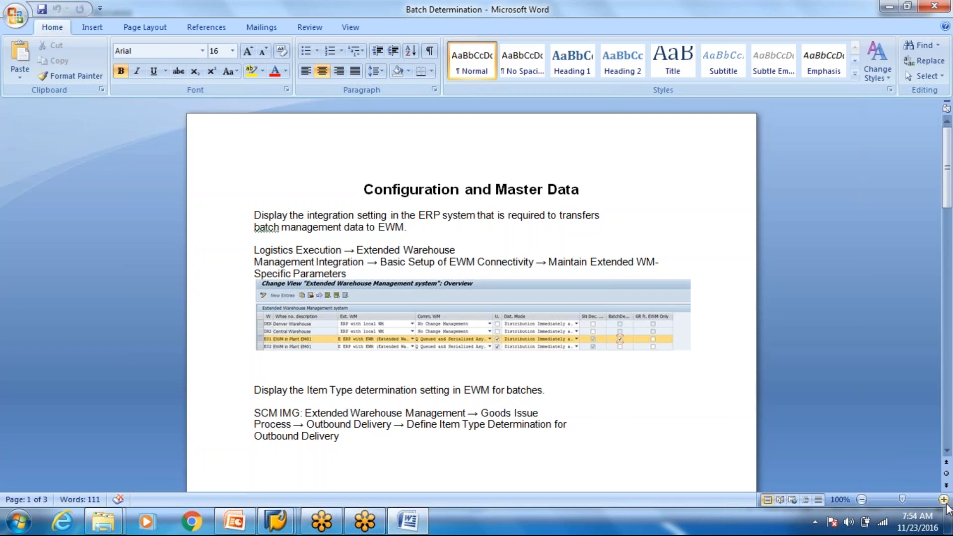
Step: Zoom the Batch Determination document to 140%
click(944, 500)
click(944, 500)
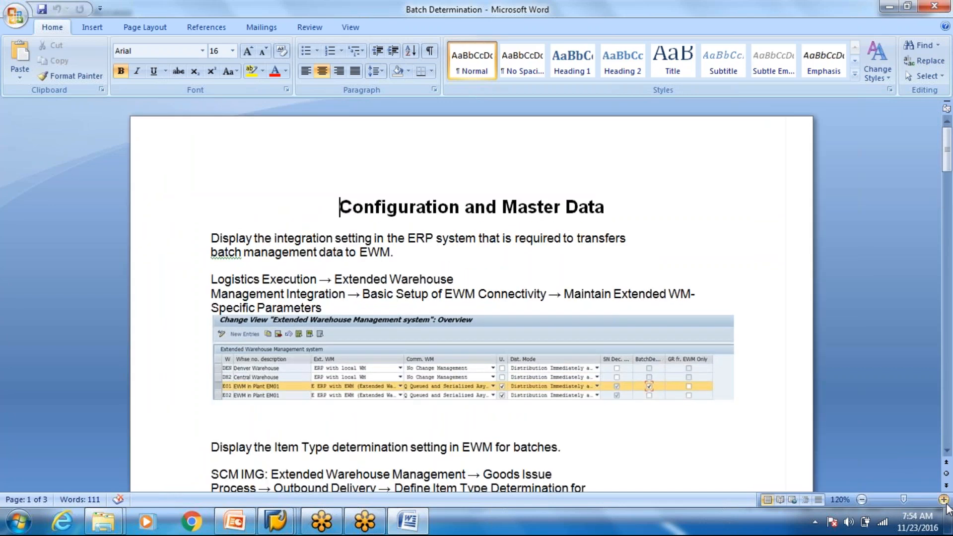
click(944, 500)
click(944, 500)
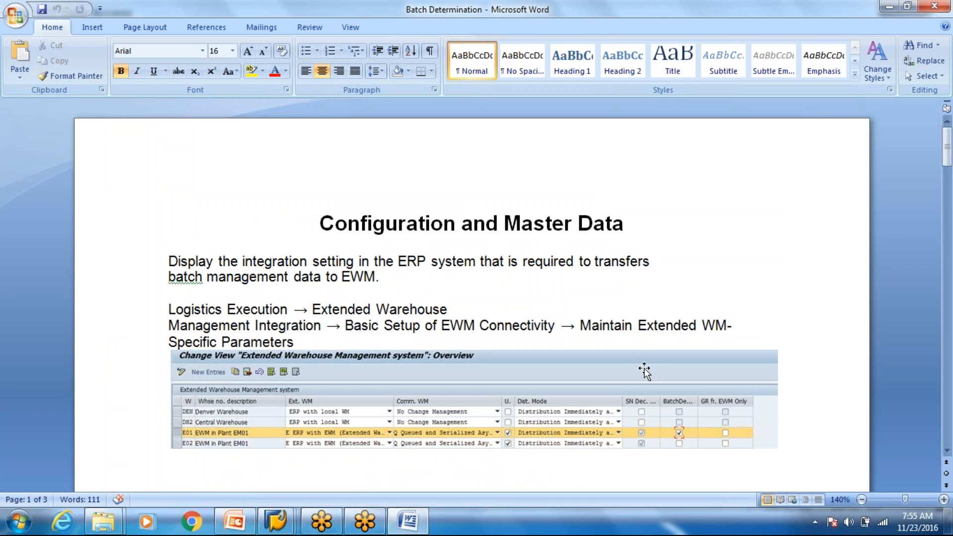
Step: Scroll to the Item Type Determination in Outbound Process table, then return to the SAP delivery order window
scroll(644, 371, down, 5)
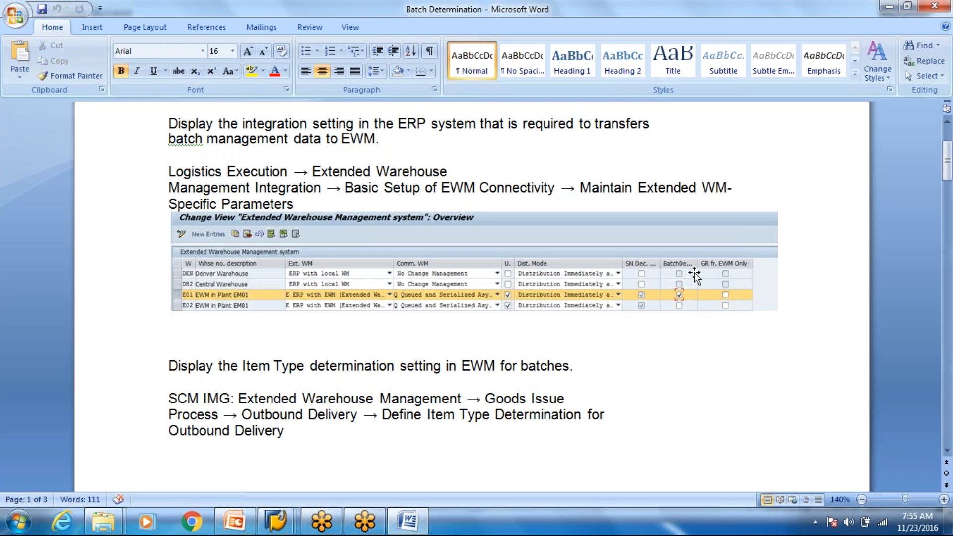
scroll(694, 273, down, 6)
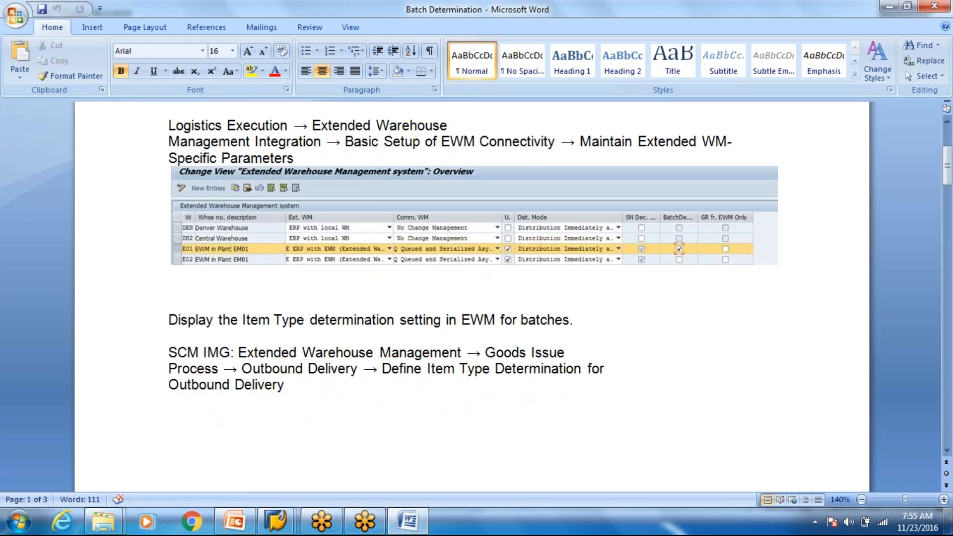
scroll(689, 277, up, 1)
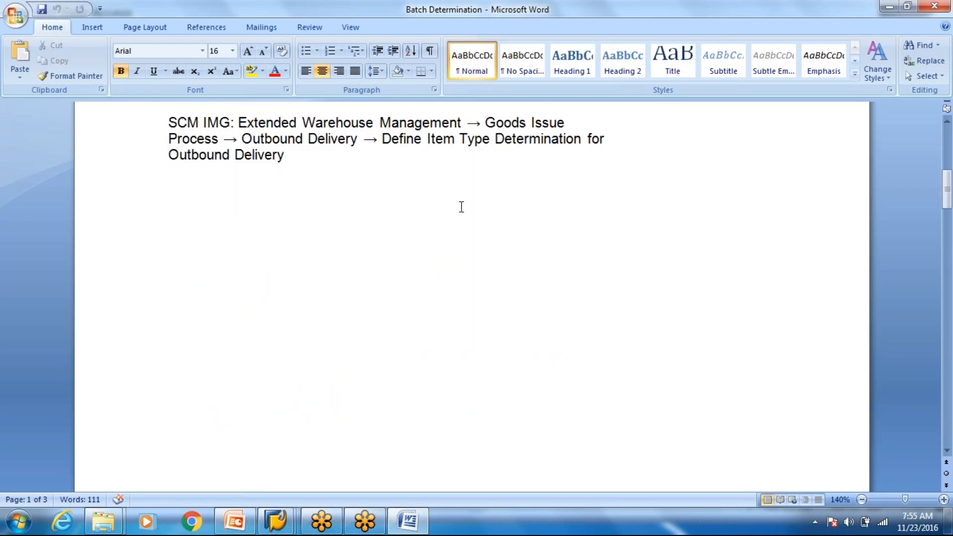
scroll(540, 158, down, 3)
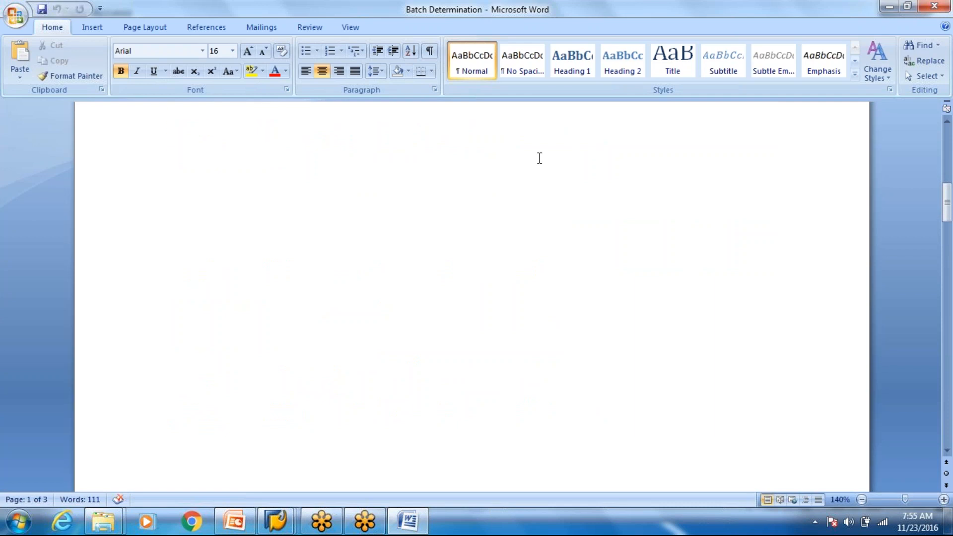
scroll(539, 158, down, 3)
scroll(539, 158, down, 2)
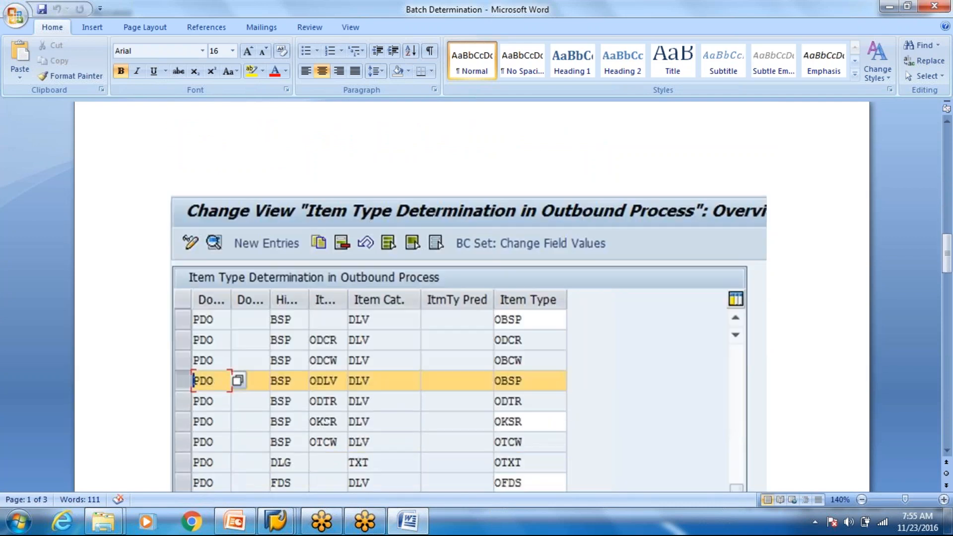
scroll(277, 278, down, 2)
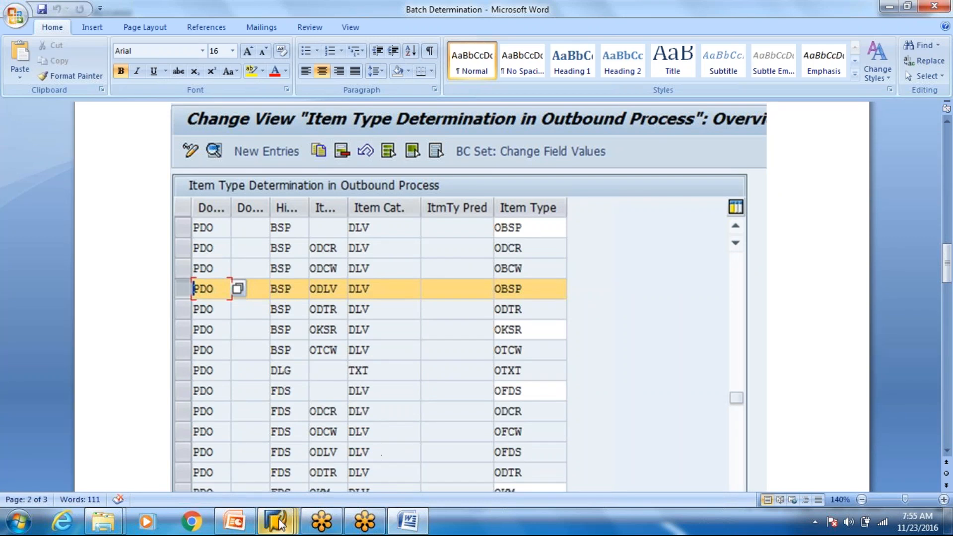
mouse_move(281, 521)
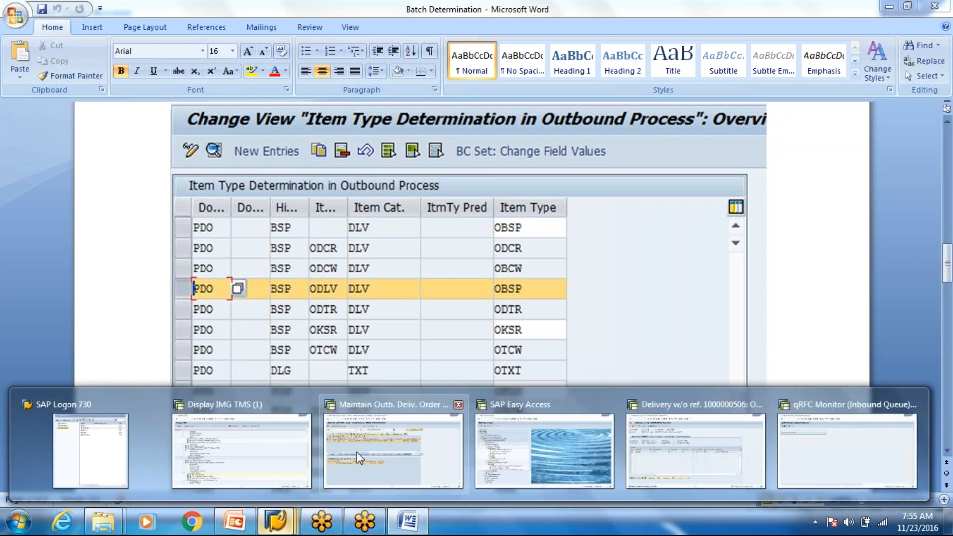
click(393, 454)
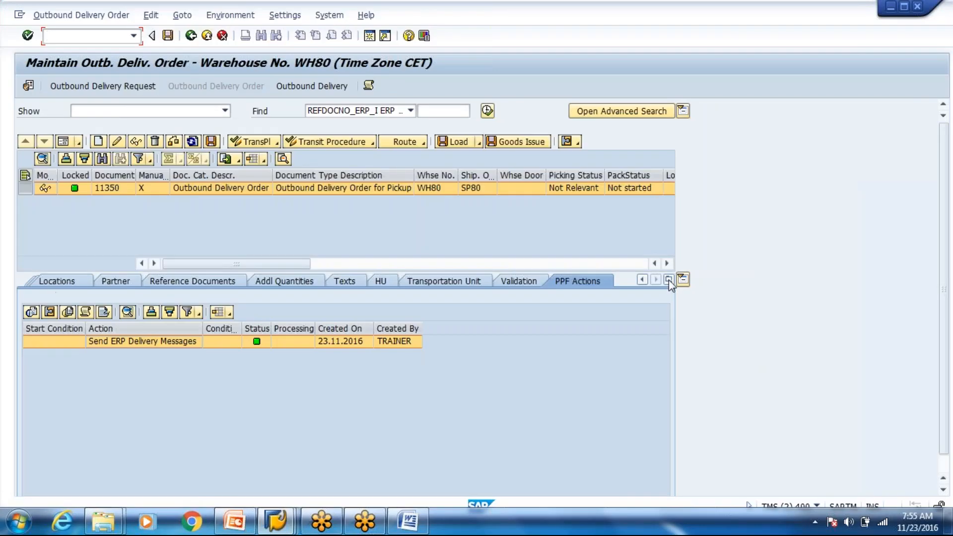
Step: Show order 11350's Items tab and scroll to item category DLV, item type ODPG
click(683, 279)
click(272, 311)
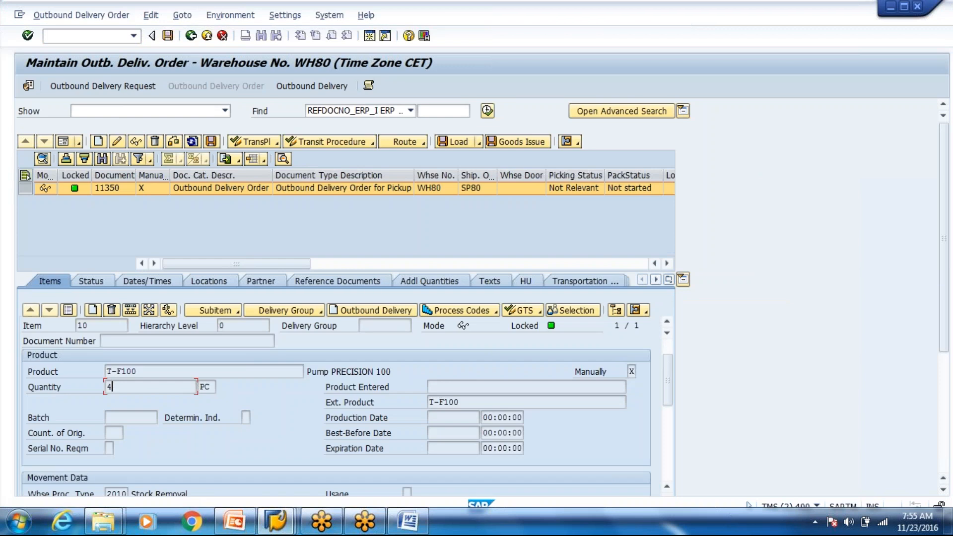
scroll(336, 405, down, 2)
scroll(335, 407, down, 3)
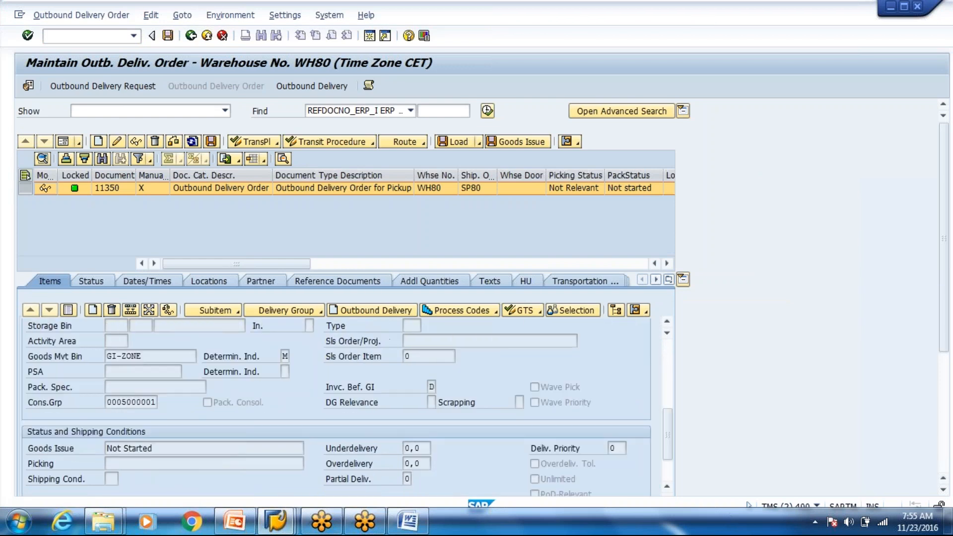
scroll(336, 407, down, 3)
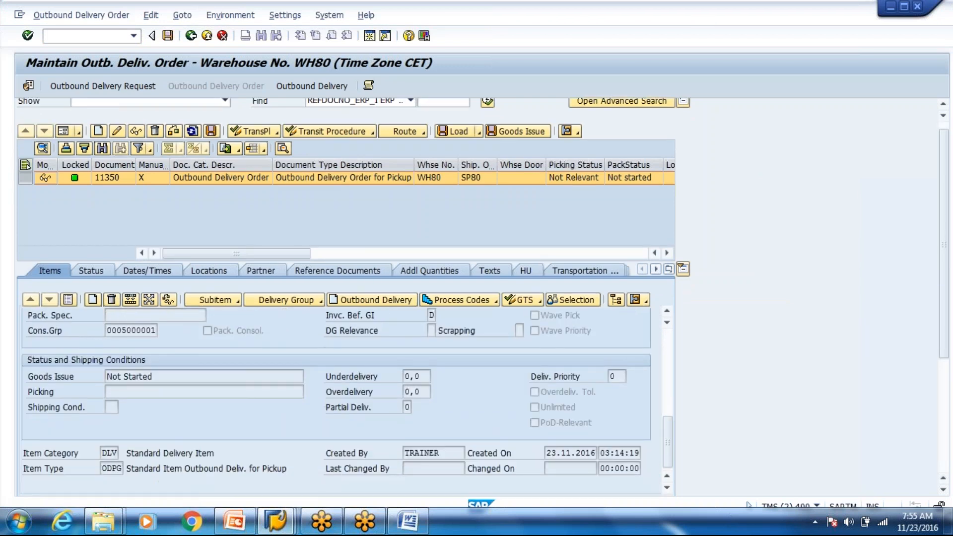
scroll(335, 407, down, 1)
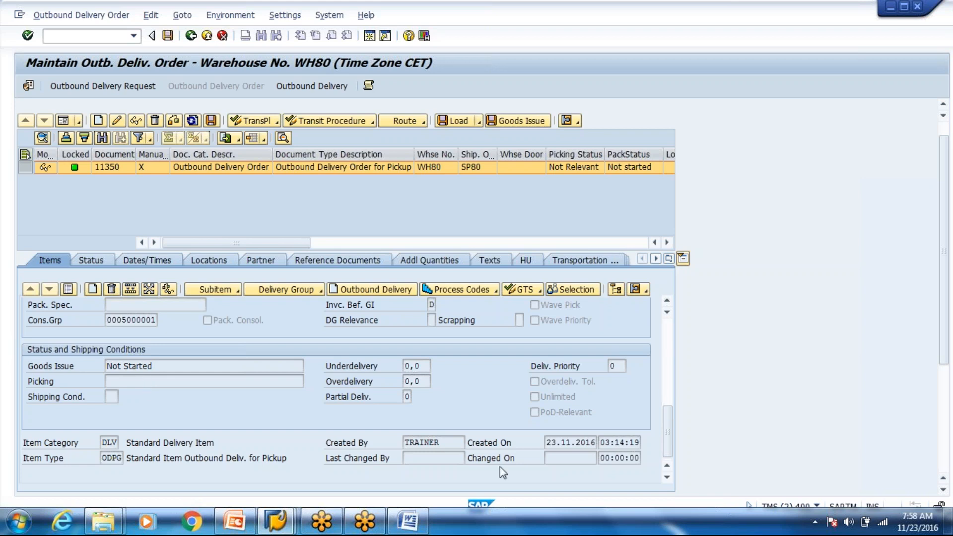
Step: Switch to the Batch Determination Word document at its outbound item type determination table
click(410, 521)
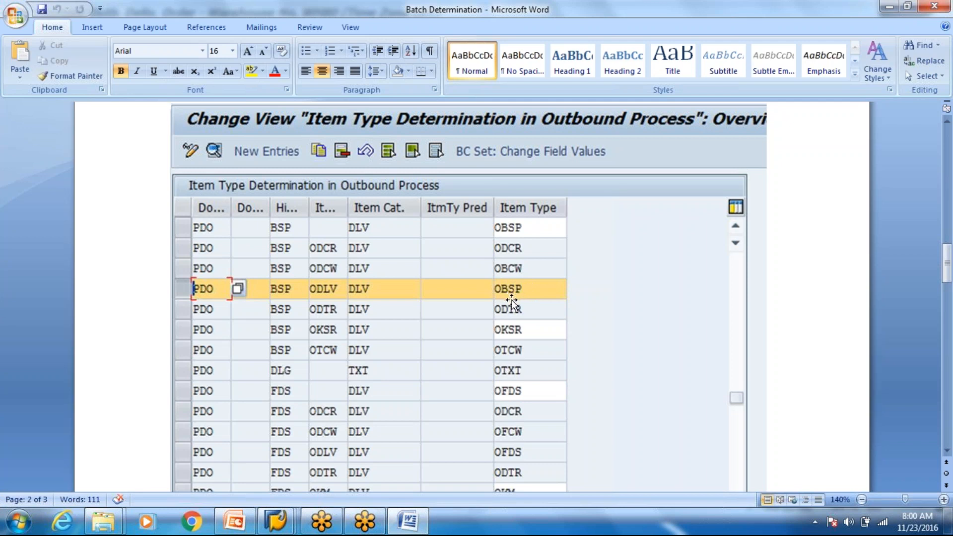
Step: Scroll to the PDO/FDS item type mappings, then bring up the open SAP windows
scroll(511, 301, down, 1)
scroll(511, 302, down, 1)
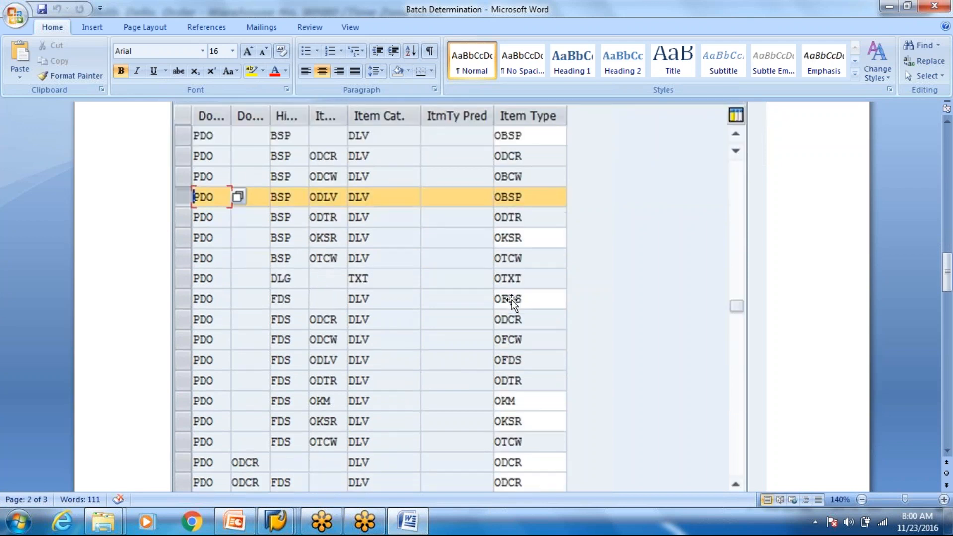
scroll(512, 302, down, 1)
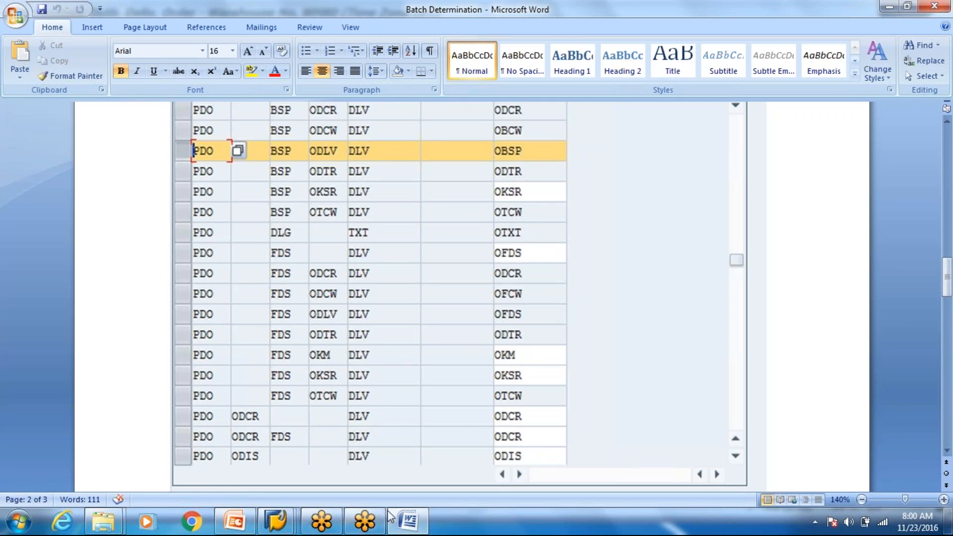
click(276, 520)
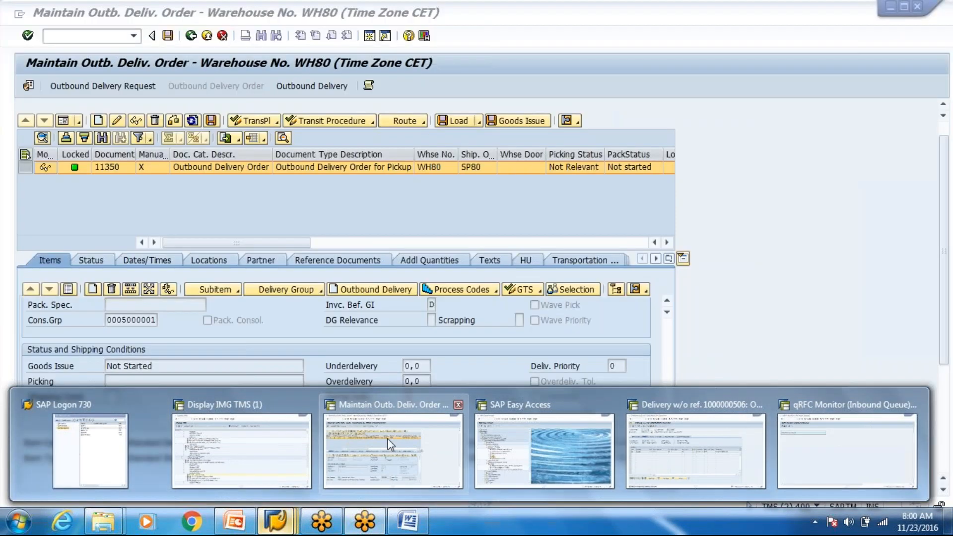
Step: Search outbound delivery orders by an ERP reference chosen from the Find field history
click(388, 440)
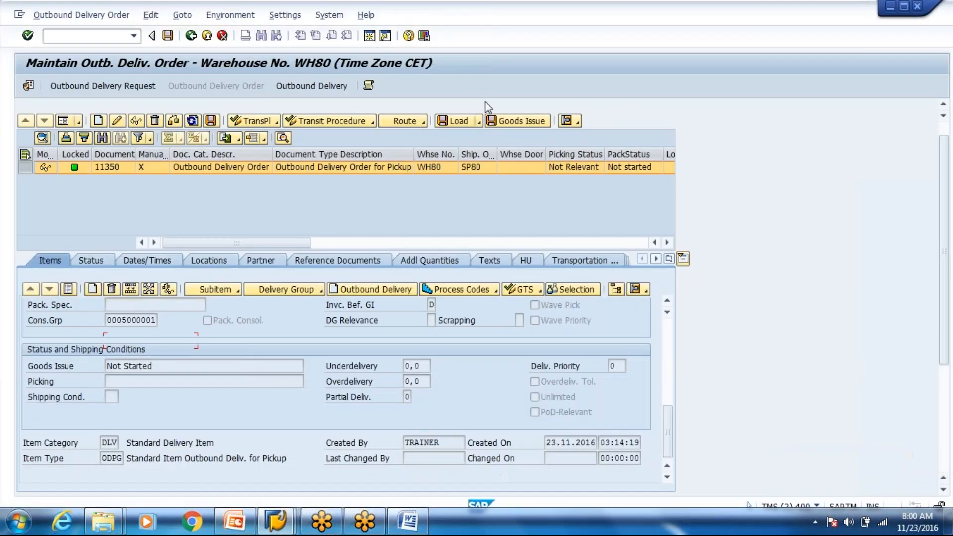
click(432, 110)
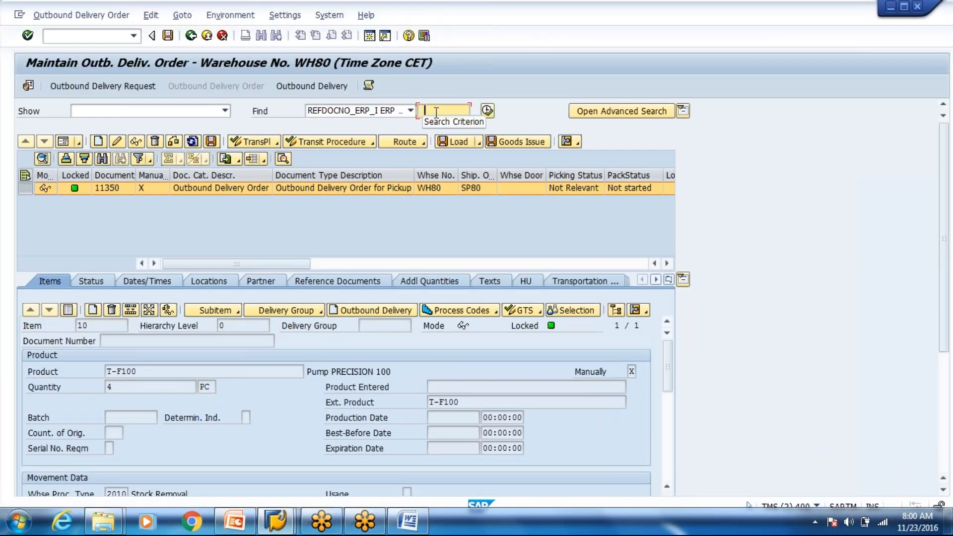
click(432, 111)
click(482, 122)
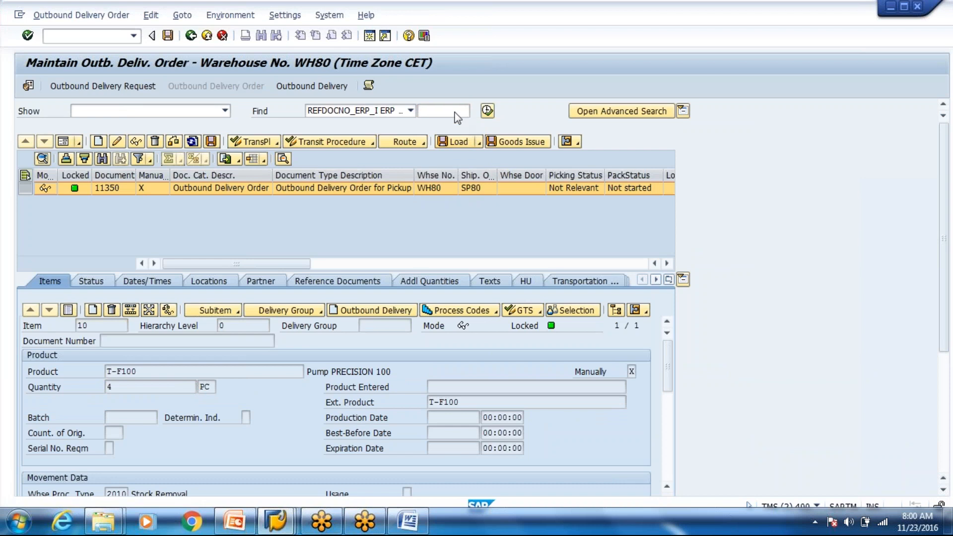
click(454, 112)
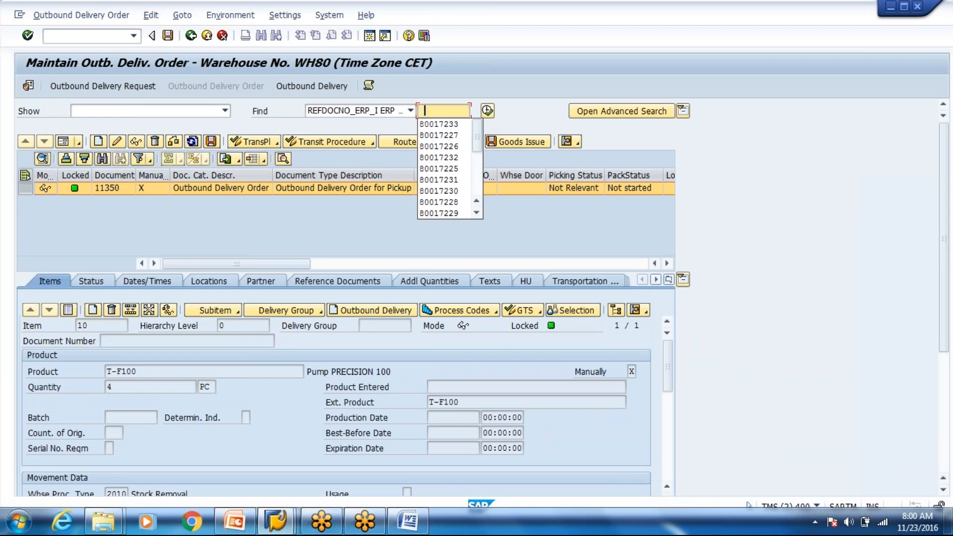
click(447, 135)
click(487, 111)
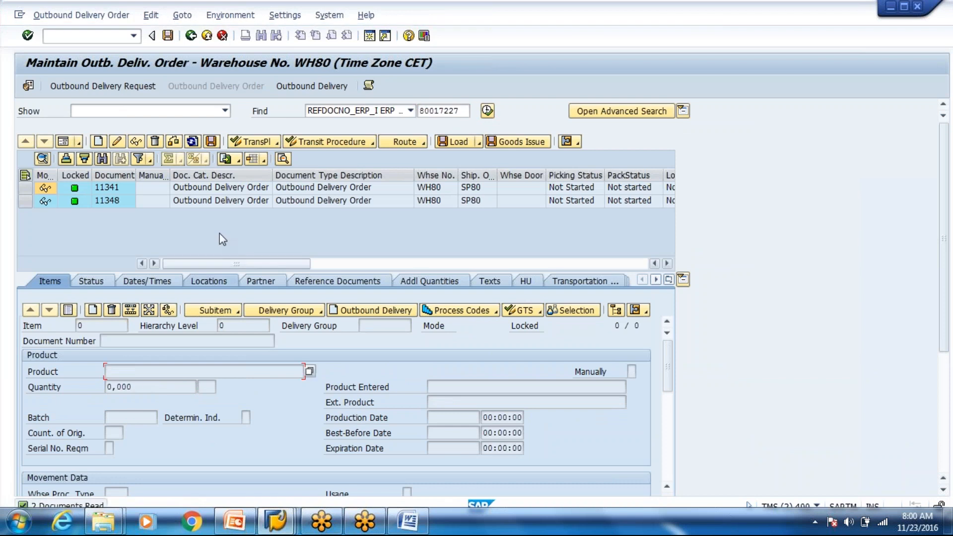
Step: Open the second delivery order's item details, then return to the Batch Determination document
click(218, 200)
double_click(218, 200)
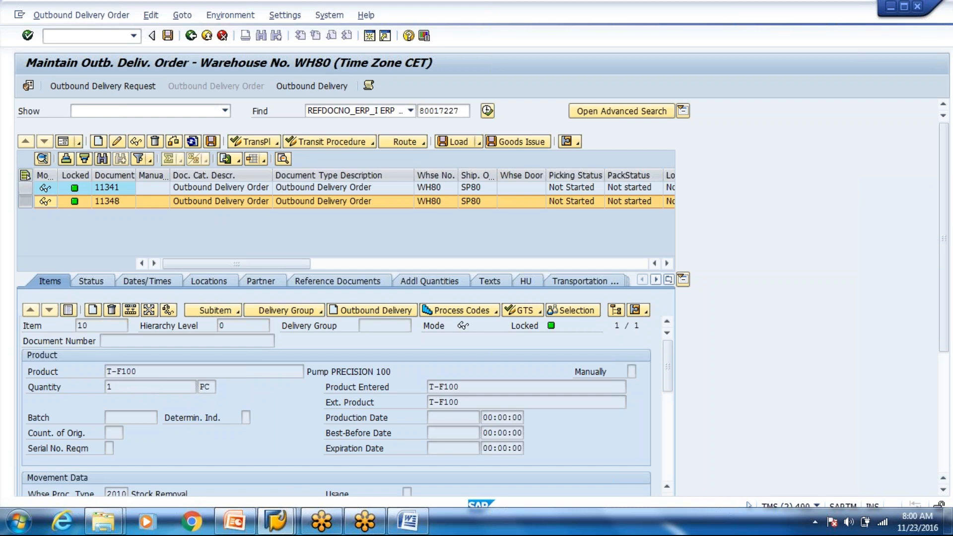
click(140, 384)
scroll(140, 384, down, 1)
scroll(142, 462, down, 5)
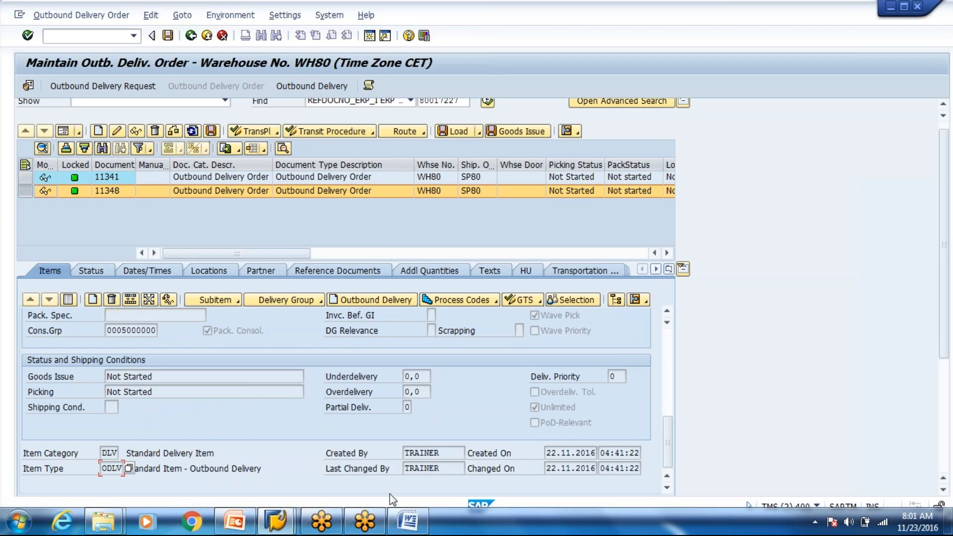
click(407, 521)
scroll(412, 362, down, 4)
Step: Scroll down the batch management notes and highlight 'Maintain Batches for Product'
scroll(412, 361, down, 8)
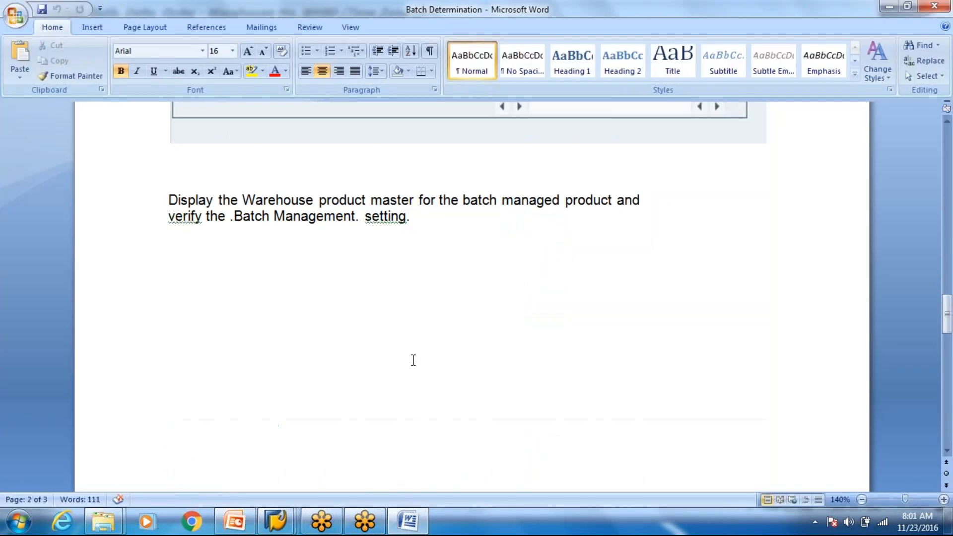
scroll(413, 357, down, 3)
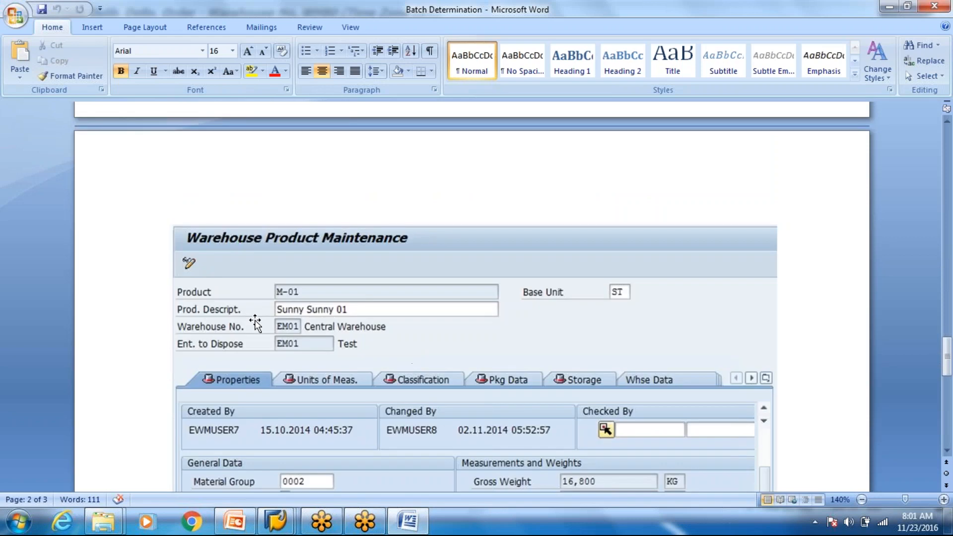
scroll(255, 322, down, 4)
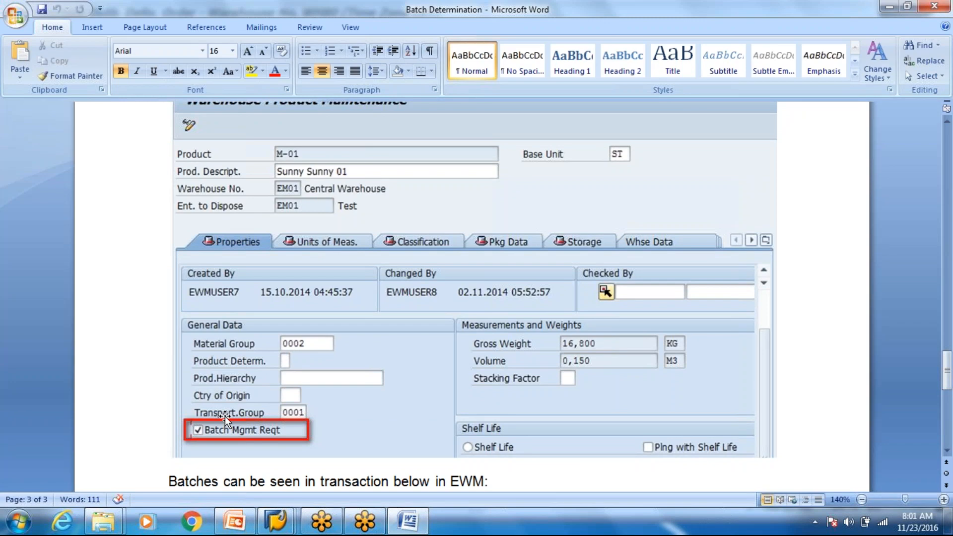
scroll(226, 419, down, 3)
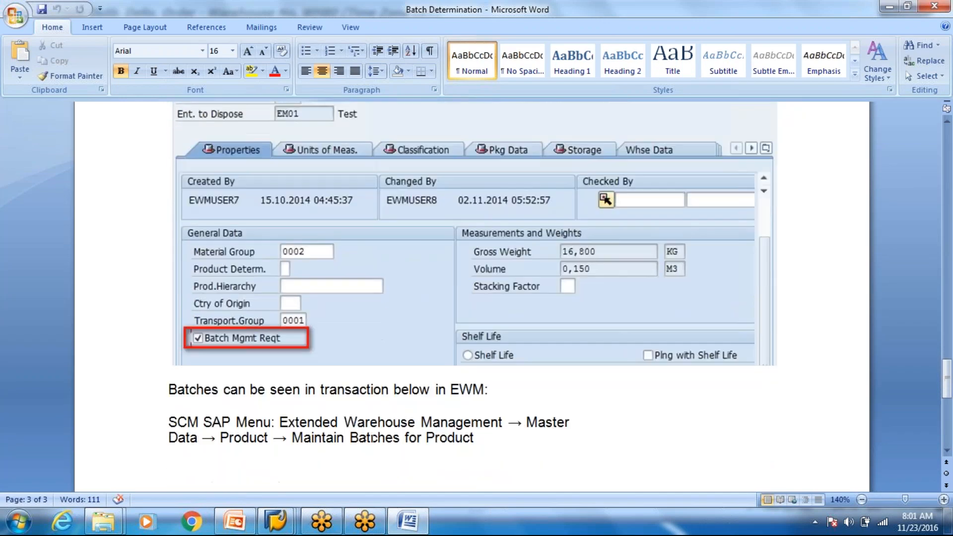
scroll(308, 205, down, 7)
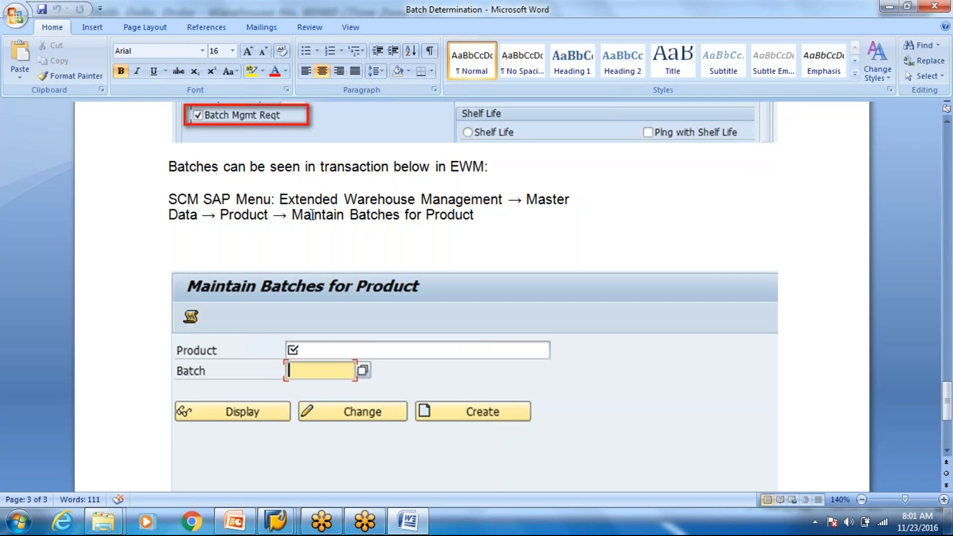
click(313, 215)
drag(363, 211, 491, 215)
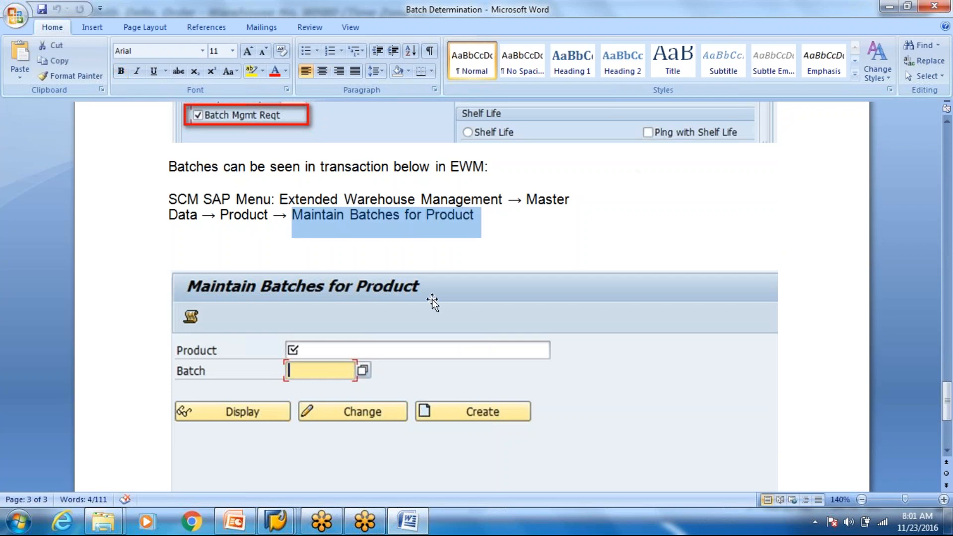
Step: Review the surrounding batch management pages above and below that step
scroll(432, 300, down, 2)
scroll(431, 302, down, 6)
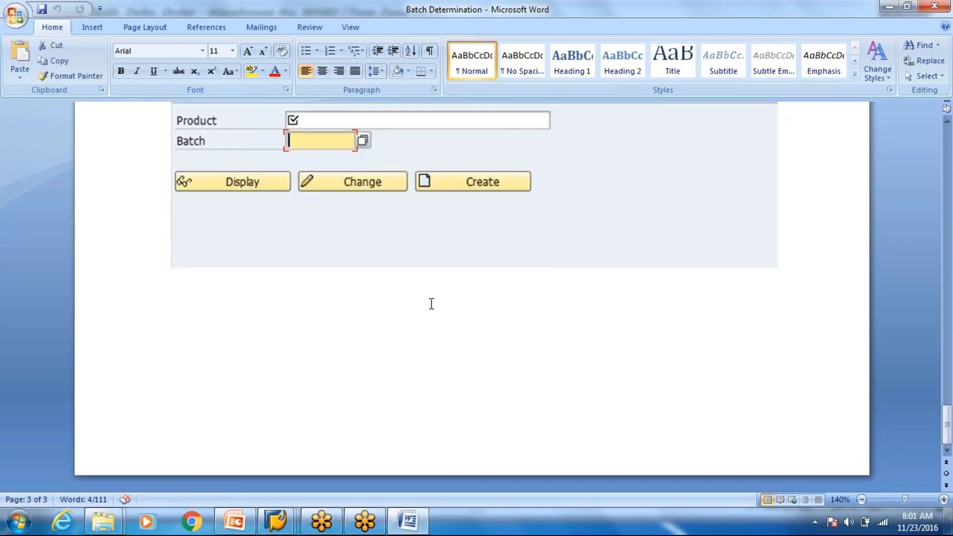
scroll(431, 304, up, 20)
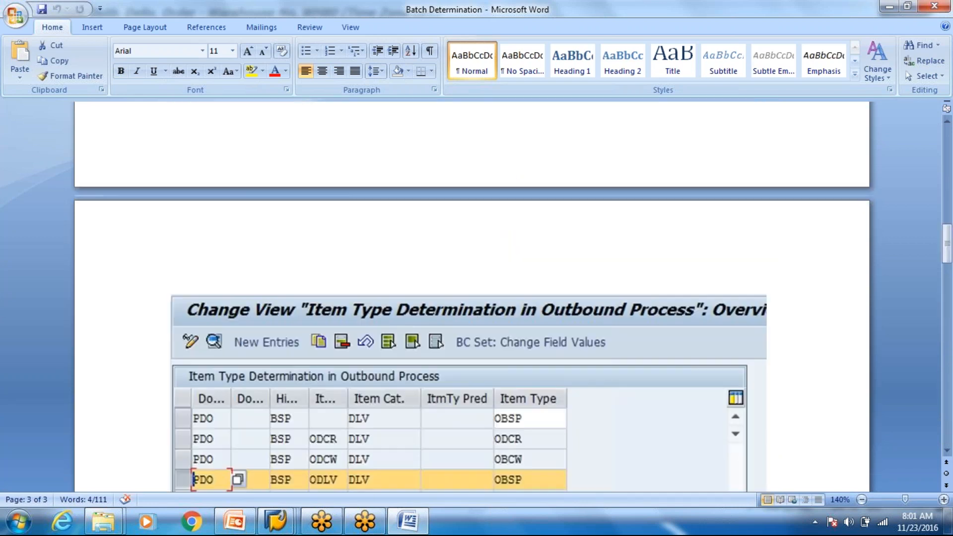
scroll(424, 304, up, 15)
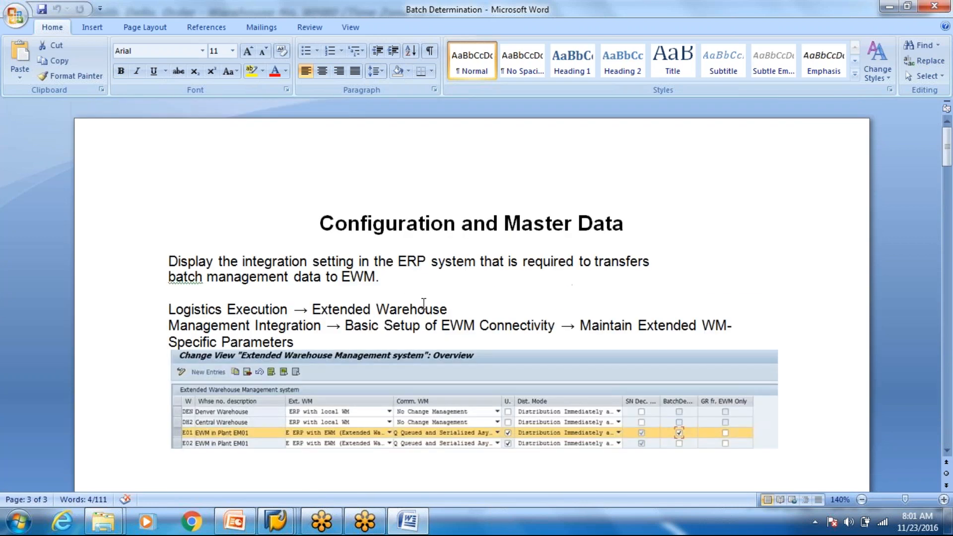
scroll(424, 304, down, 15)
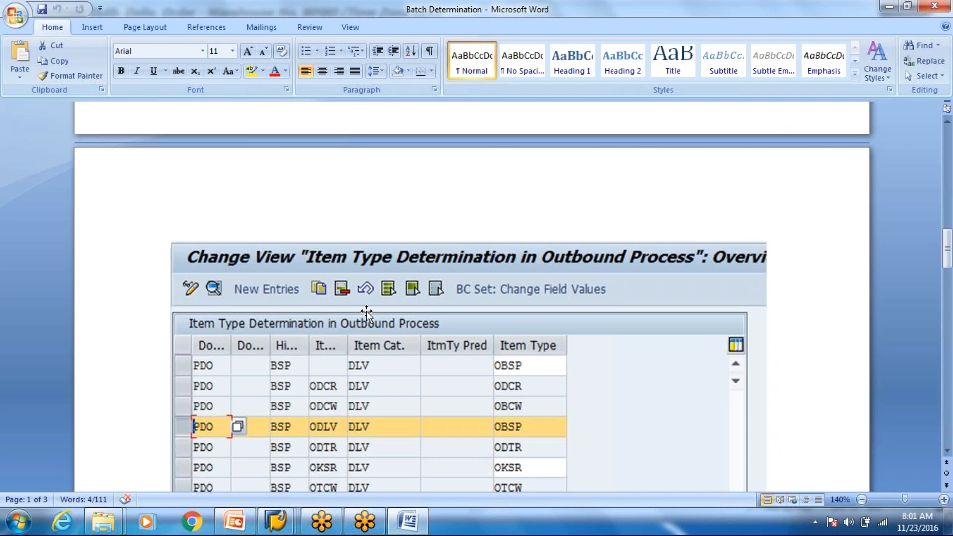
scroll(365, 316, down, 10)
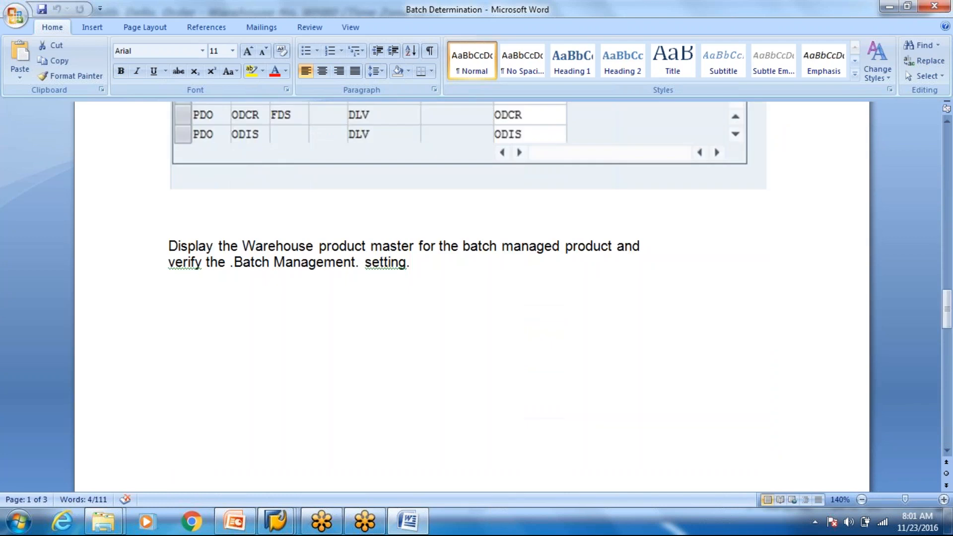
scroll(472, 297, down, 8)
scroll(472, 298, down, 10)
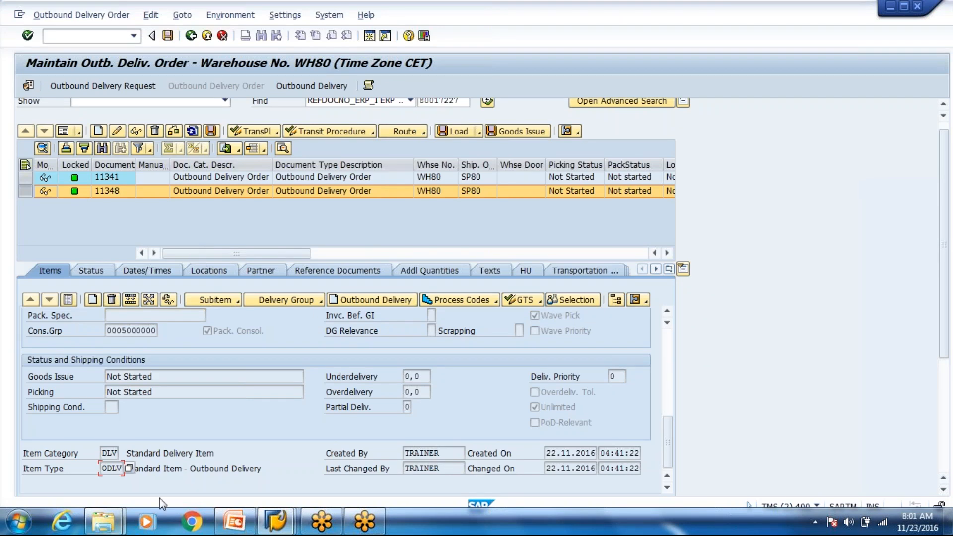
Step: Run the Week 4 slide show from slide 31, Batch Processing in Goods Issue
click(230, 528)
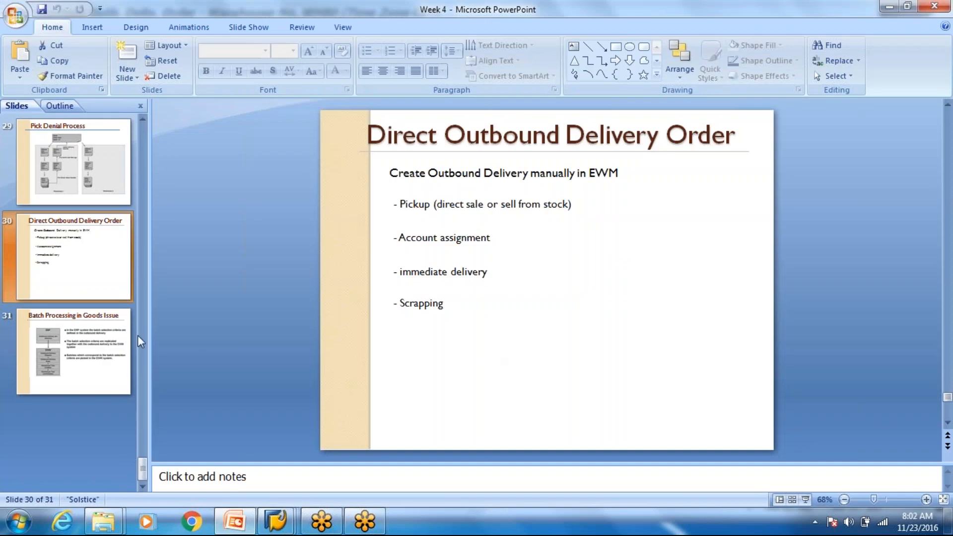
click(74, 350)
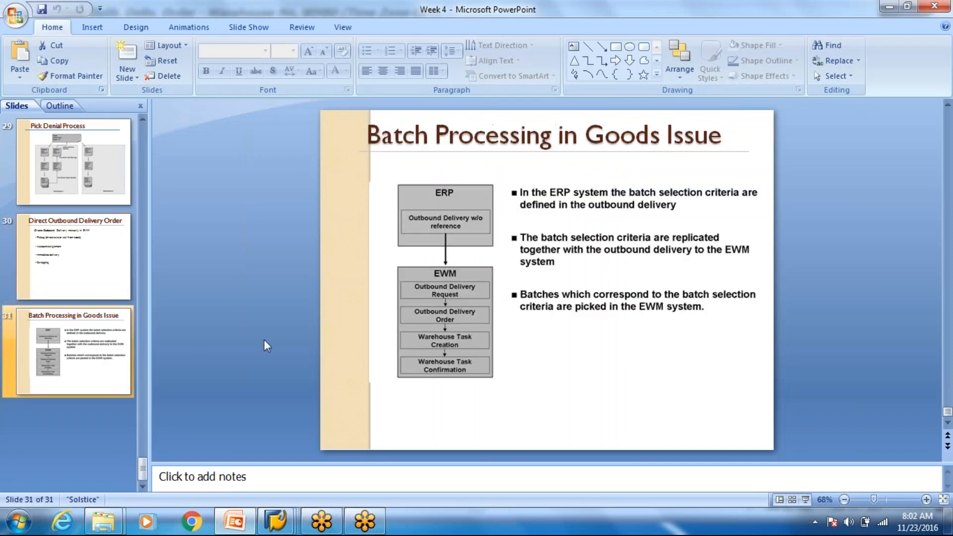
click(806, 500)
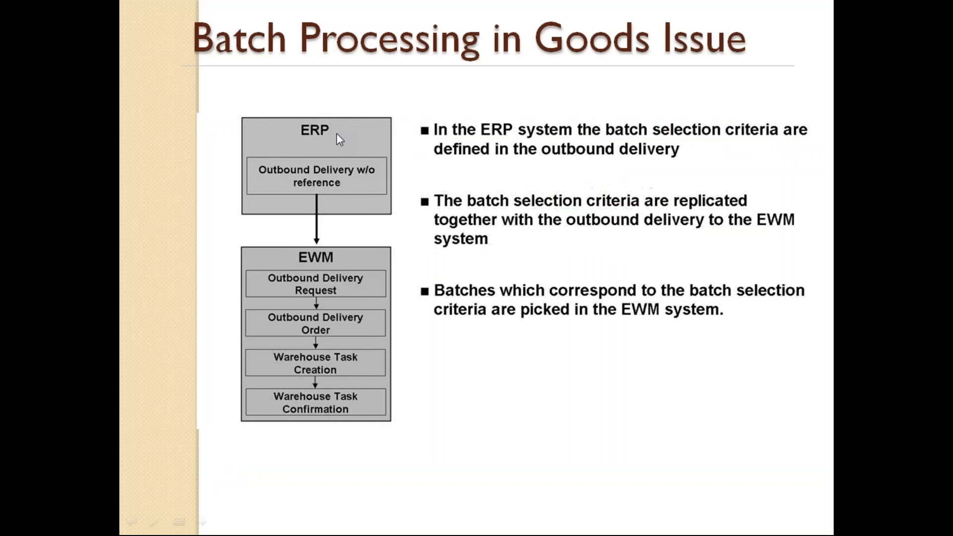